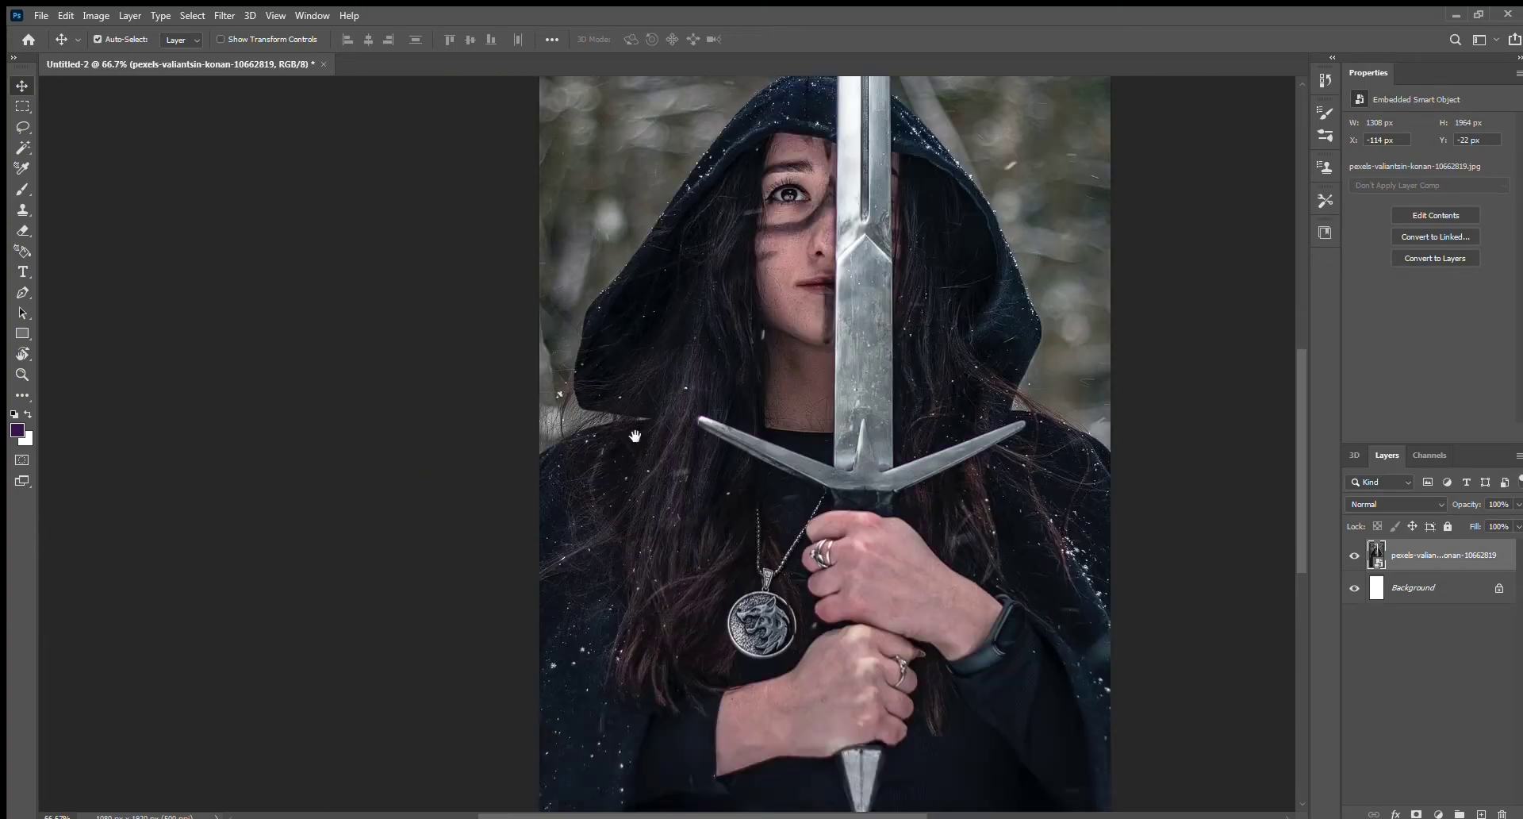
- Zoom in on the face and trace a closed pen path around the iris
{"action": "left_click_drag", "start_coordinate": [722, 480], "coordinate": [713, 270]}
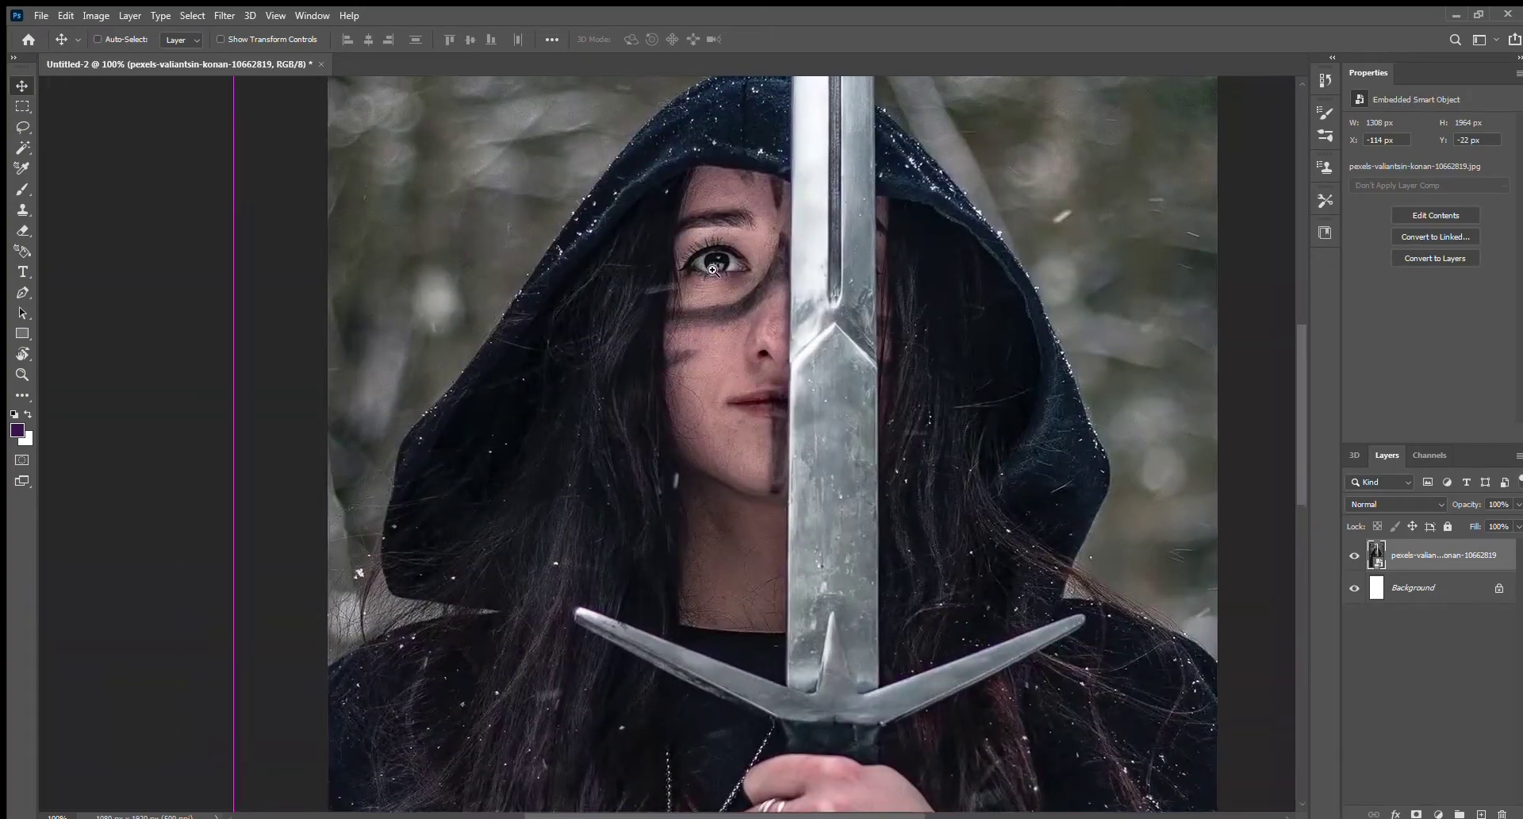
{"action": "scroll", "coordinate": [712, 270], "scroll_direction": "up", "scroll_amount": 5}
{"action": "key", "text": "p"}
{"action": "left_click", "coordinate": [689, 425]}
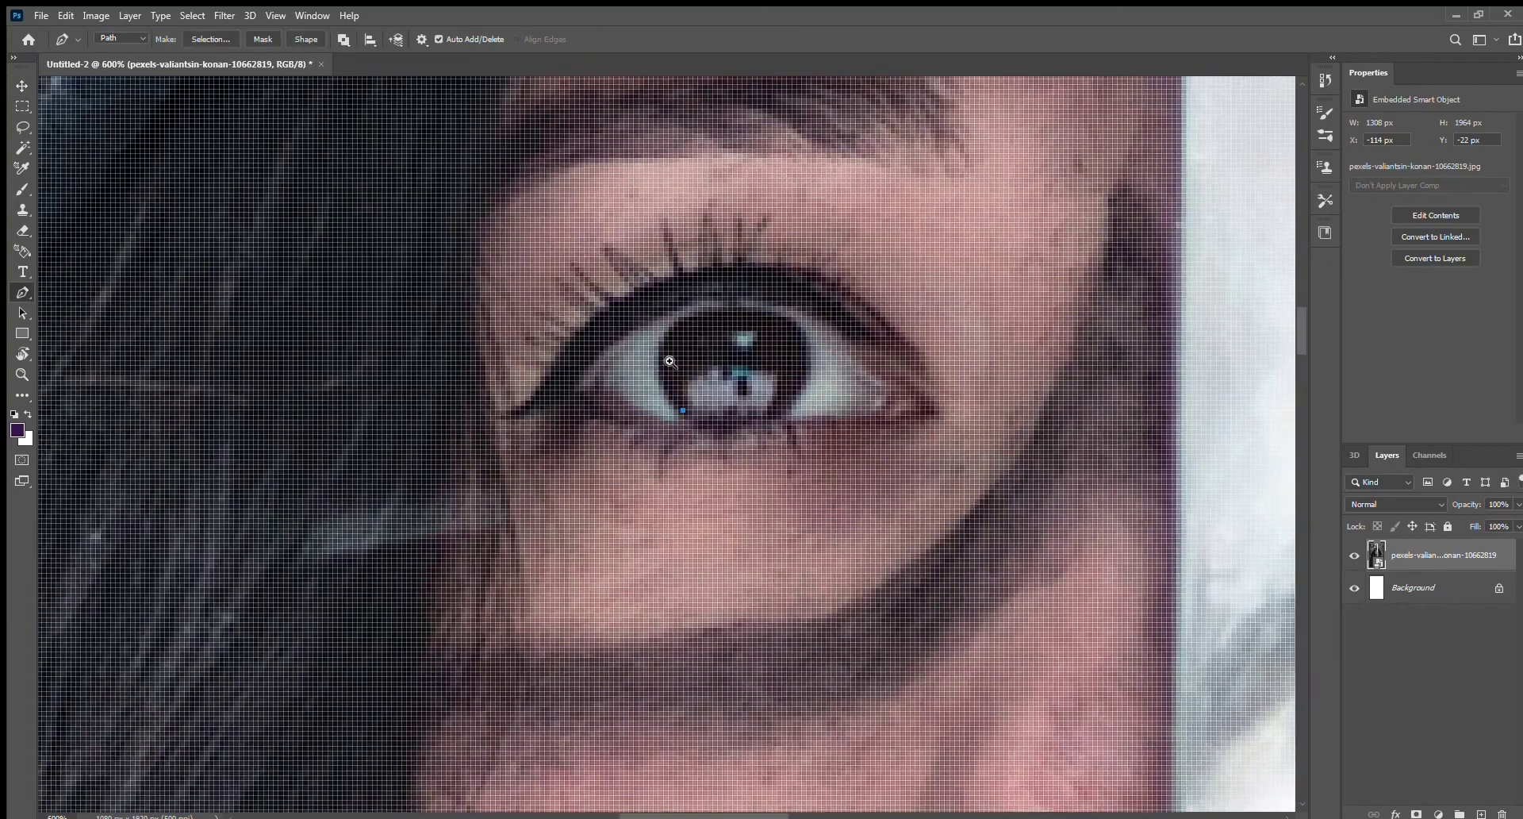
{"action": "left_click_drag", "start_coordinate": [670, 336], "coordinate": [695, 290]}
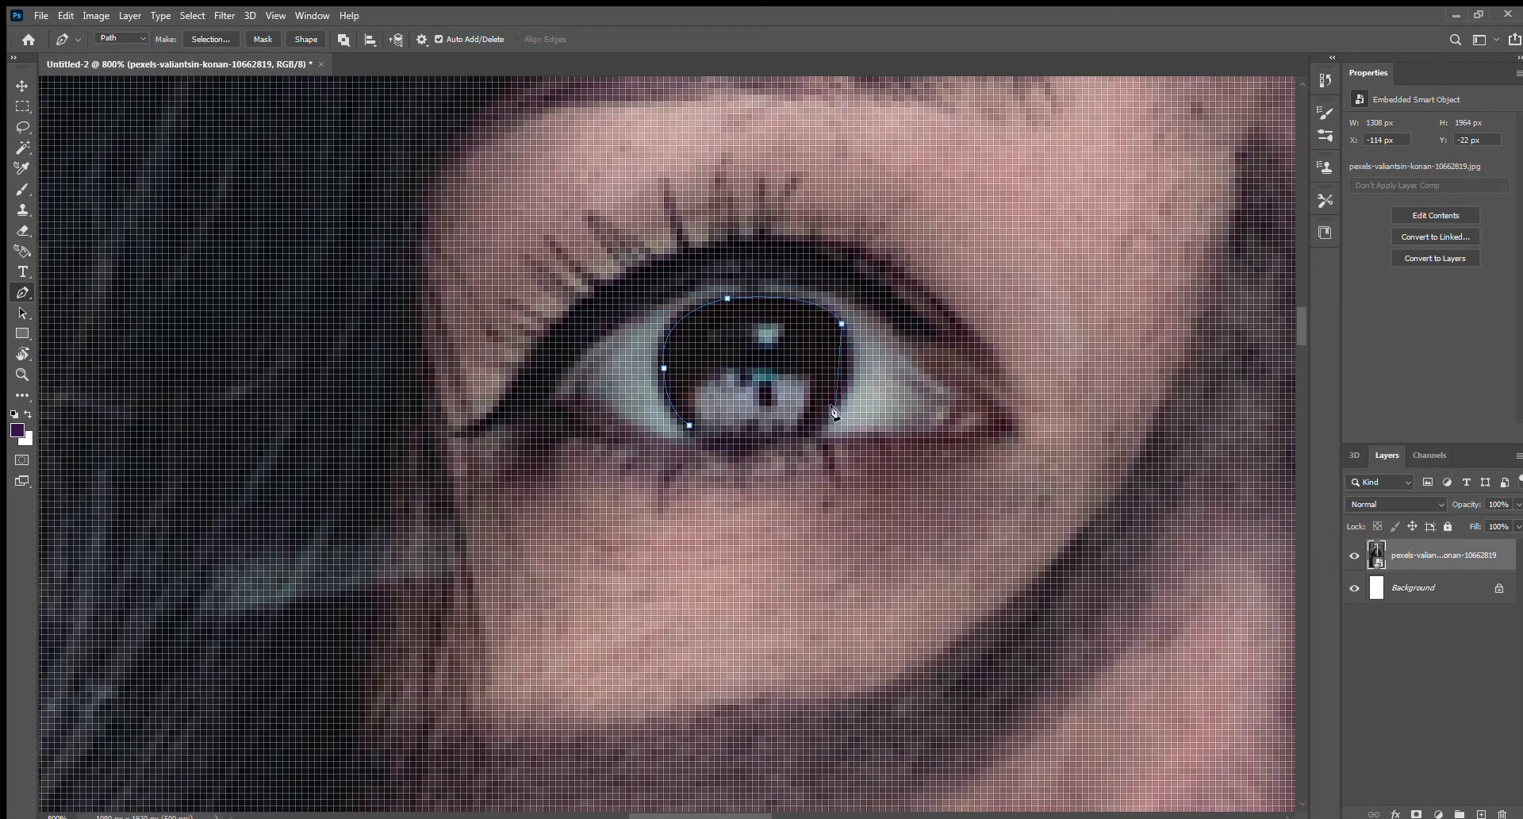
{"action": "left_click", "coordinate": [677, 398]}
- Fill the iris selection with blue on a new layer set to Color blend mode
{"action": "key", "text": "ctrl+shift+alt+n"}
{"action": "key", "text": "ctrl+Return"}
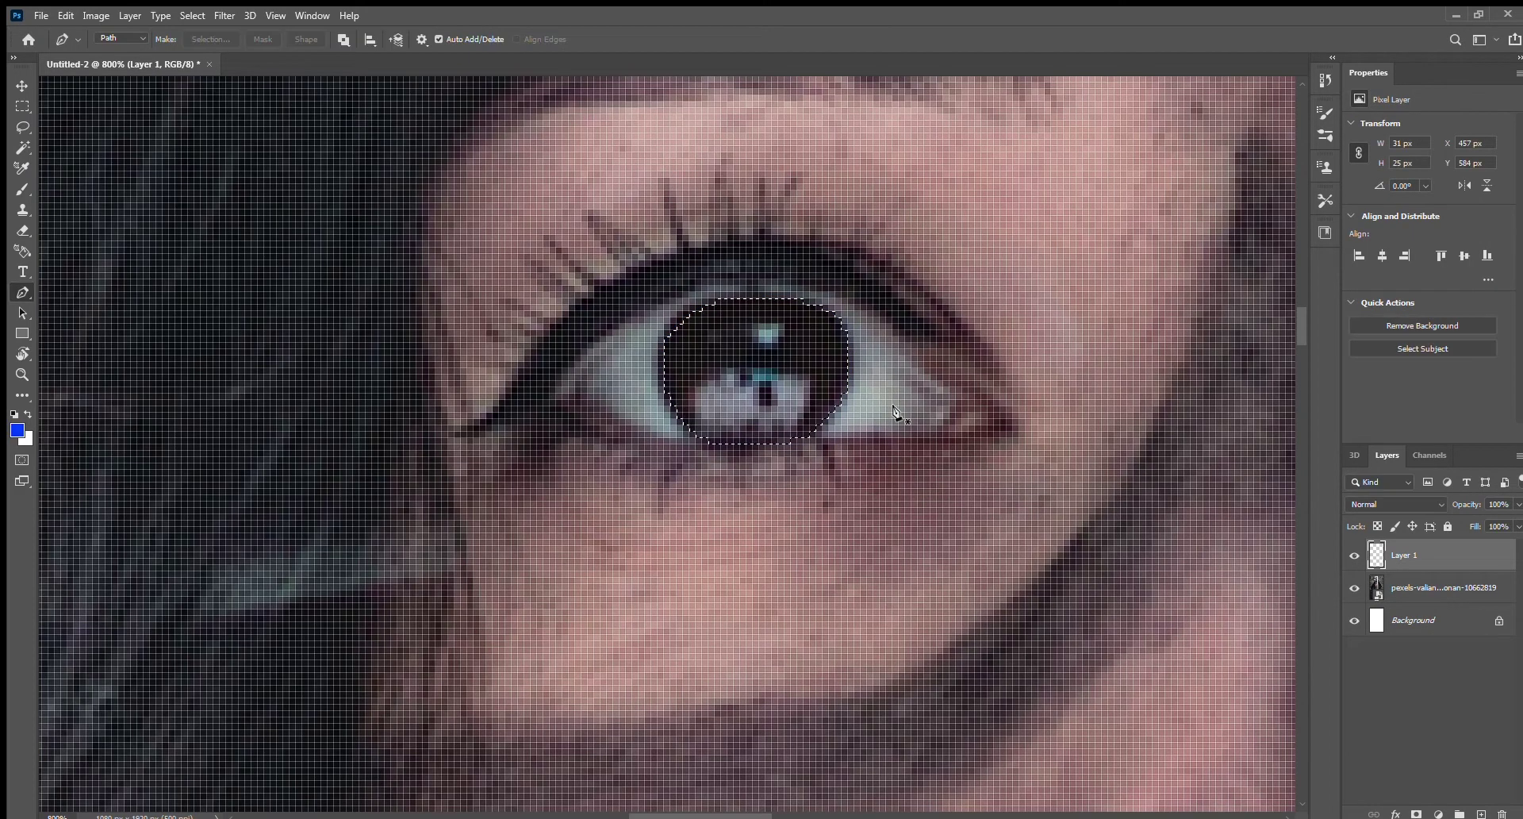
{"action": "key", "text": "alt+BackSpace"}
{"action": "key", "text": "ctrl+d"}
{"action": "key", "text": "v"}
{"action": "key", "text": "shift+alt+c"}
- Scale the blue shape to fit the iris and erase spill over its upper rim
{"action": "key", "text": "ctrl+t"}
{"action": "left_click_drag", "start_coordinate": [867, 461], "coordinate": [861, 449]}
{"action": "key", "text": "Return"}
{"action": "key", "text": "r"}
{"action": "key", "text": "ctrl+plus"}
{"action": "key", "text": "e"}
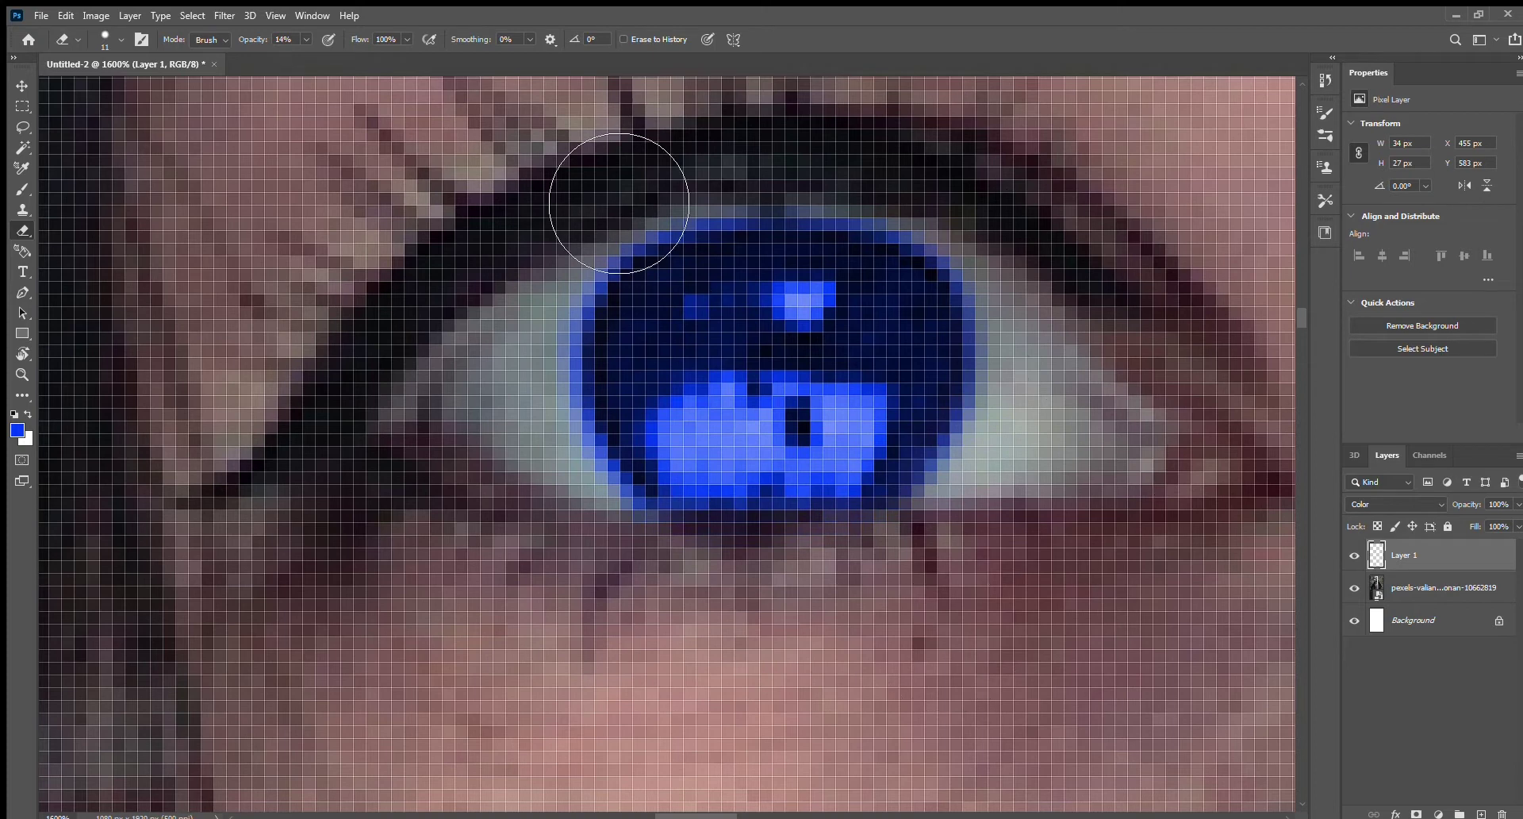
{"action": "left_click_drag", "start_coordinate": [619, 202], "coordinate": [936, 214]}
{"action": "key", "text": "v"}
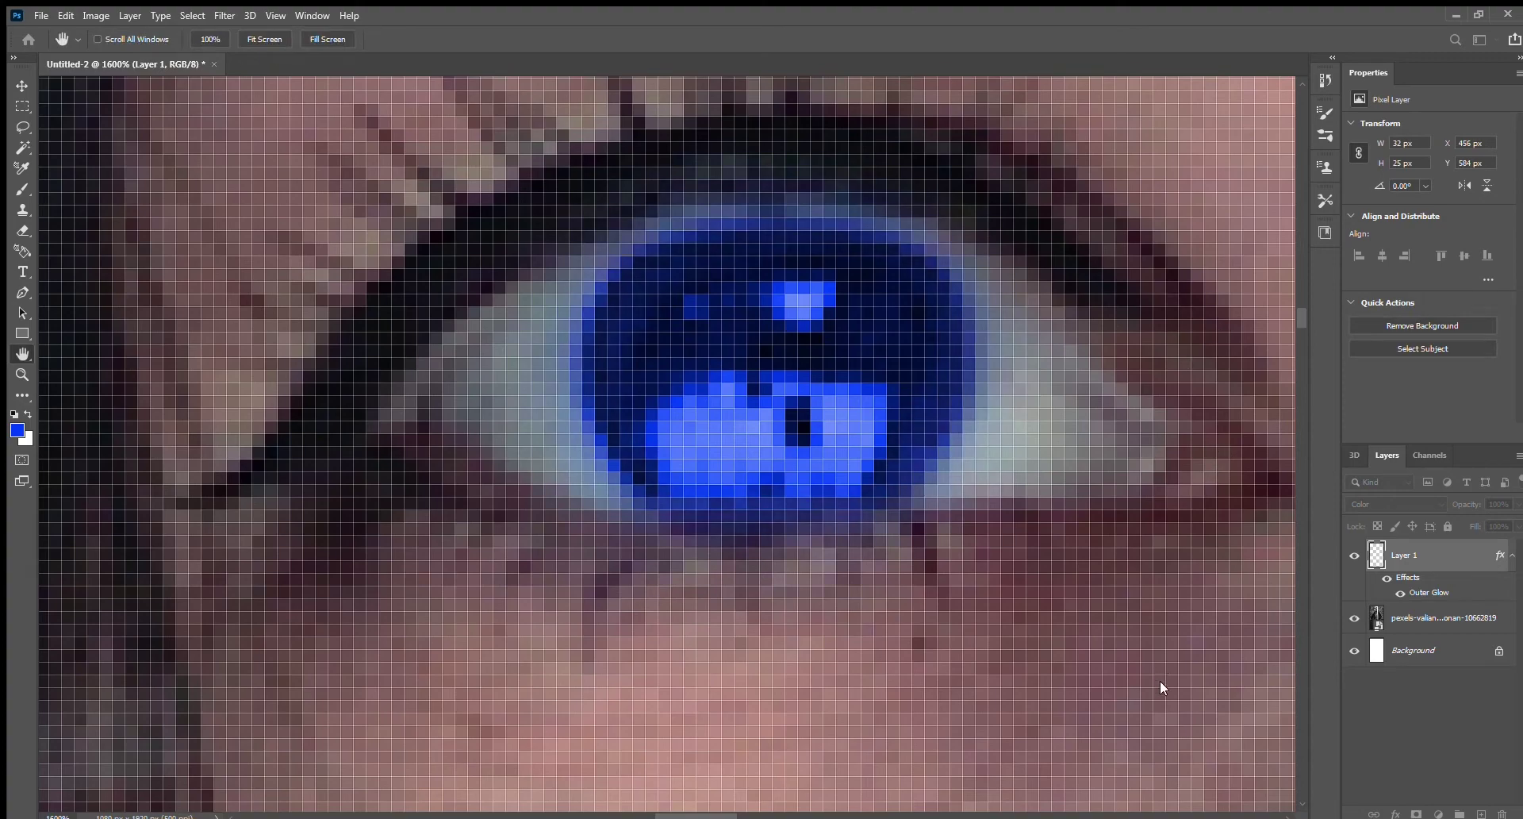
- Zoom out to the whole photo and trace a pen path around the wolf pendant
{"action": "key", "text": "v"}
{"action": "scroll", "coordinate": [825, 538], "scroll_direction": "down", "scroll_amount": 8}
{"action": "scroll", "coordinate": [824, 538], "scroll_direction": "down", "scroll_amount": 2}
{"action": "scroll", "coordinate": [571, 626], "scroll_direction": "up", "scroll_amount": 5}
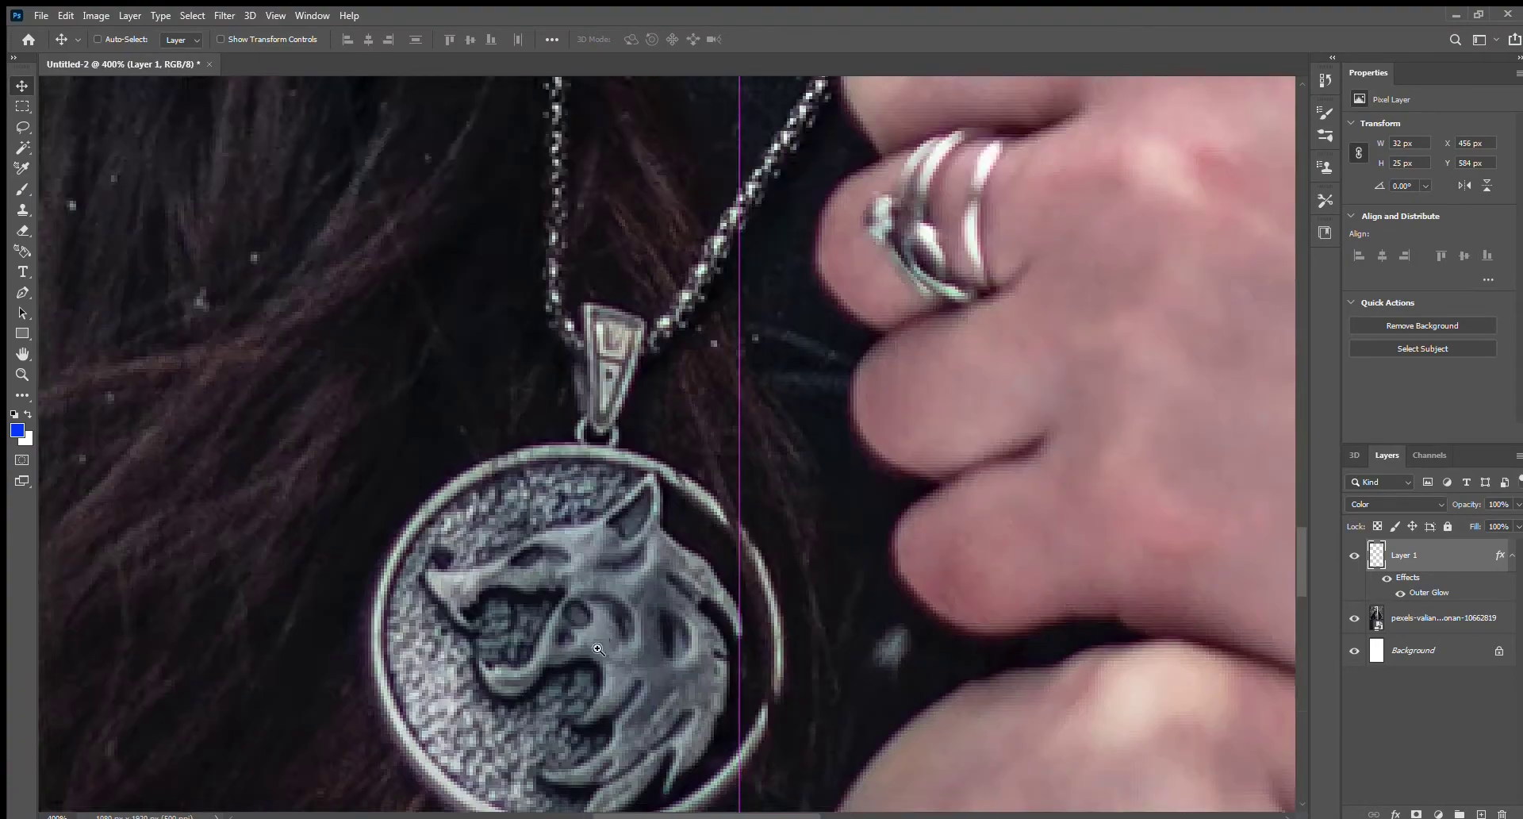
{"action": "scroll", "coordinate": [571, 626], "scroll_direction": "up", "scroll_amount": 1}
{"action": "key", "text": "p"}
{"action": "scroll", "coordinate": [599, 187], "scroll_direction": "up", "scroll_amount": 2}
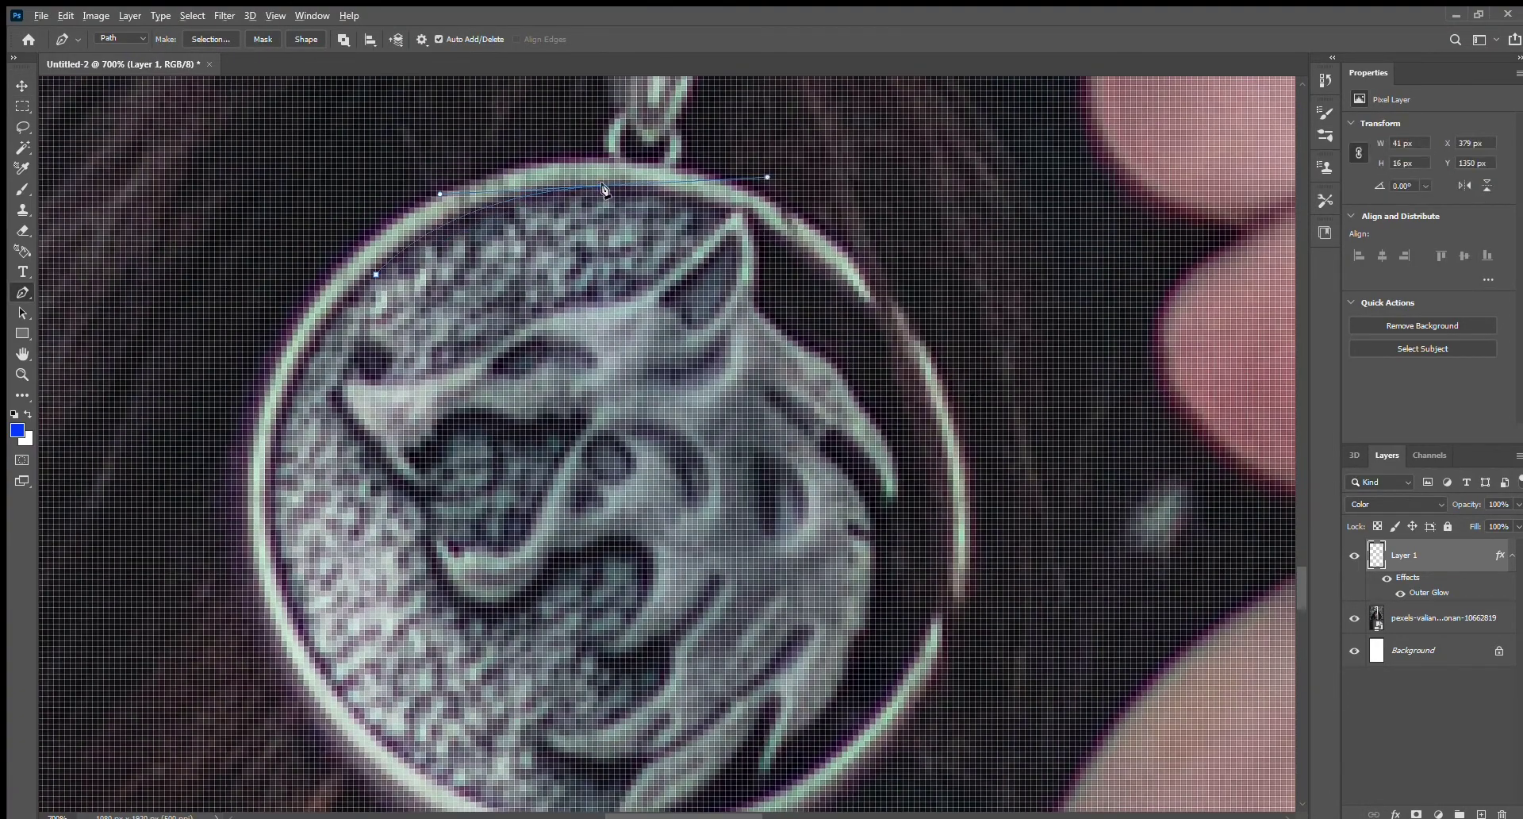
{"action": "scroll", "coordinate": [948, 542], "scroll_direction": "down", "scroll_amount": 3}
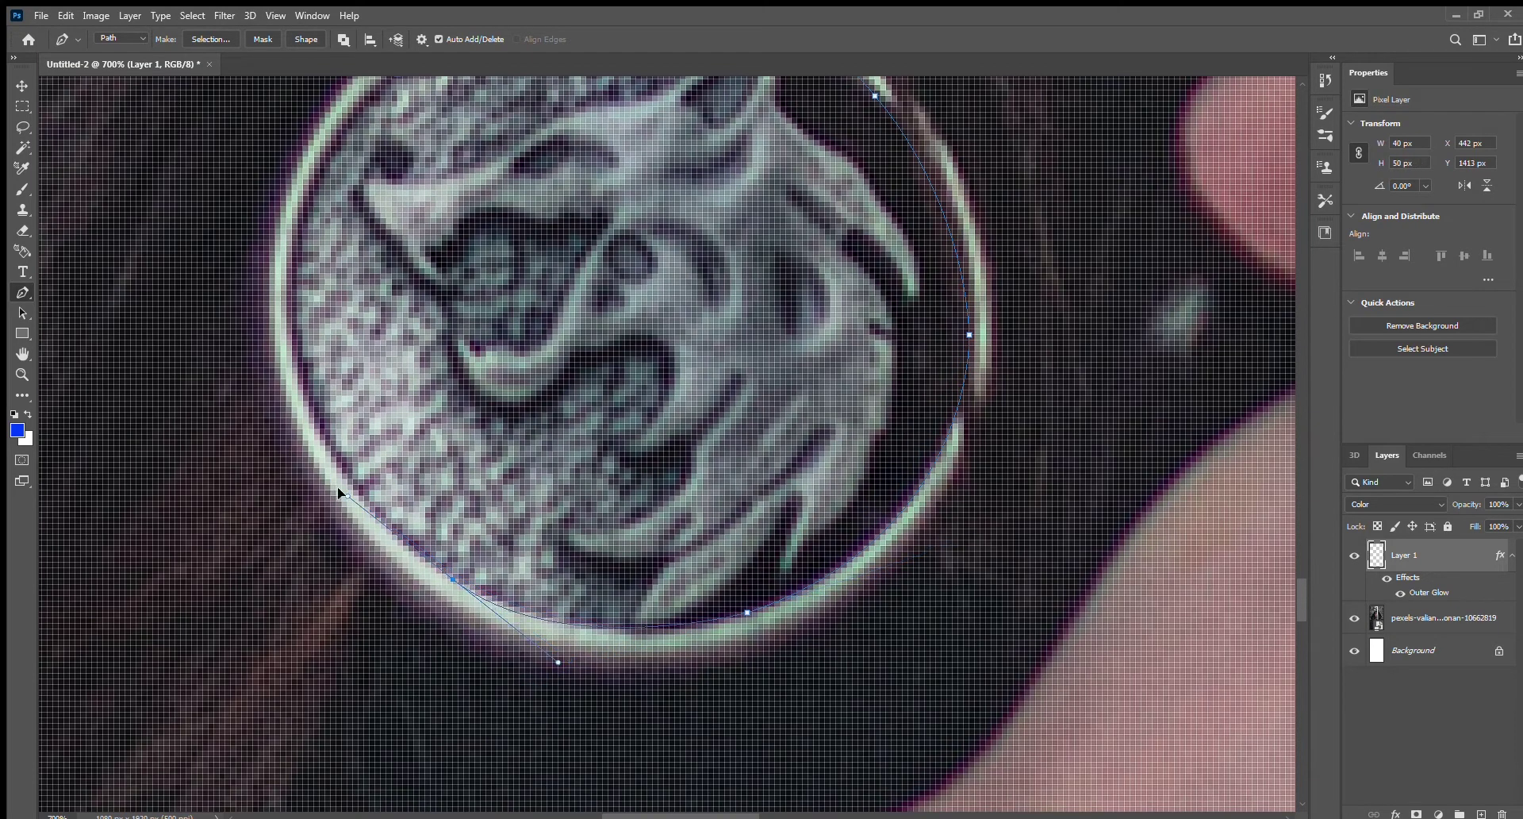
{"action": "scroll", "coordinate": [449, 583], "scroll_direction": "up", "scroll_amount": 1}
{"action": "scroll", "coordinate": [449, 583], "scroll_direction": "left", "scroll_amount": 2}
{"action": "scroll", "coordinate": [408, 168], "scroll_direction": "up", "scroll_amount": 3}
{"action": "scroll", "coordinate": [618, 422], "scroll_direction": "left", "scroll_amount": 3}
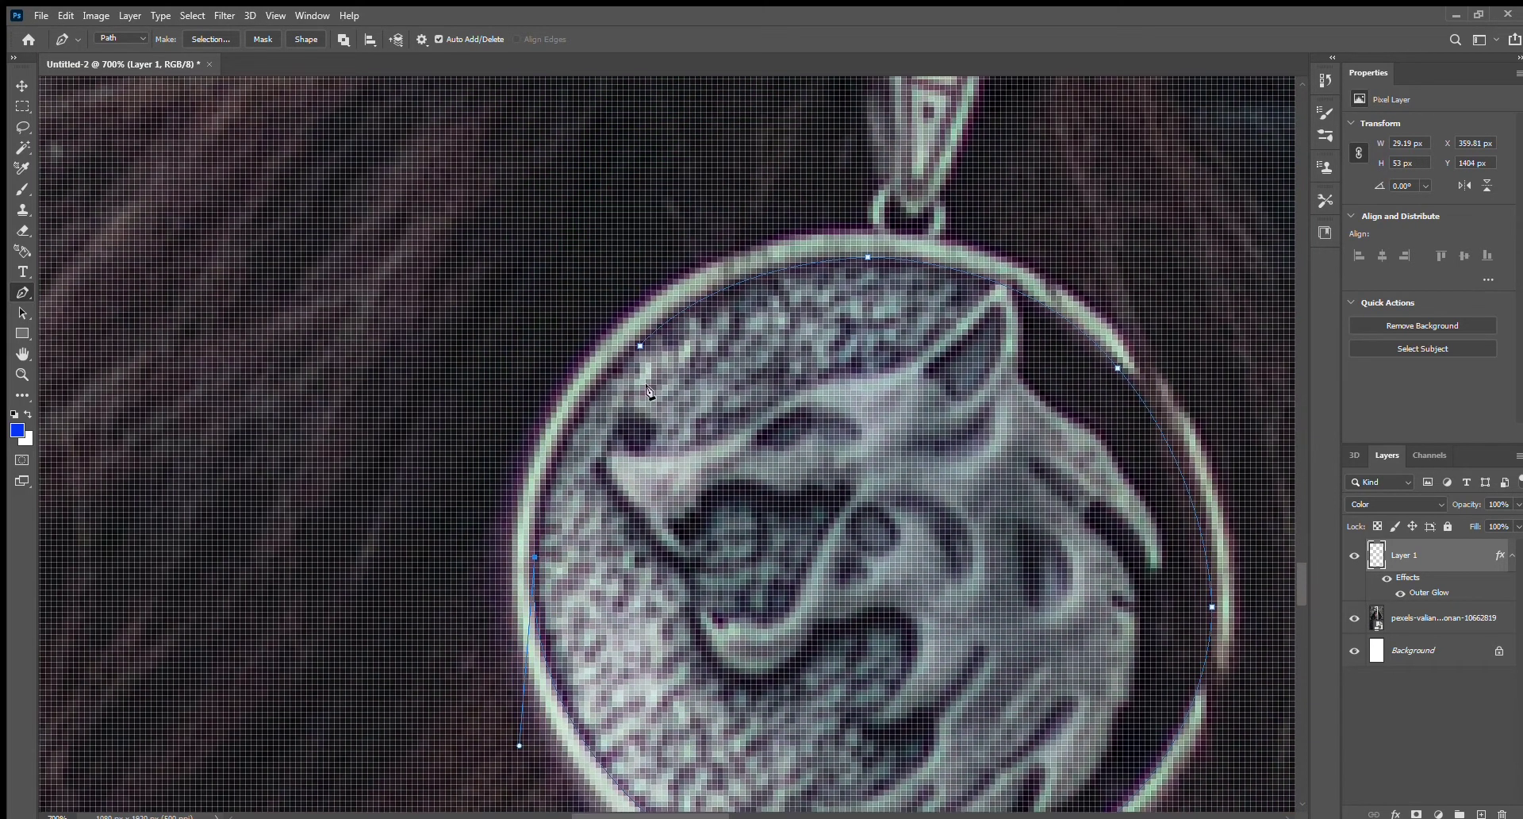
- Fill the pendant on a new layer with blue in Color mode and add an Outer Glow
{"action": "key", "text": "ctrl+minus"}
{"action": "key", "text": "ctrl+minus"}
{"action": "key", "text": "ctrl+minus"}
{"action": "key", "text": "ctrl+minus"}
{"action": "key", "text": "ctrl+Return"}
{"action": "key", "text": "ctrl+shift+alt+n"}
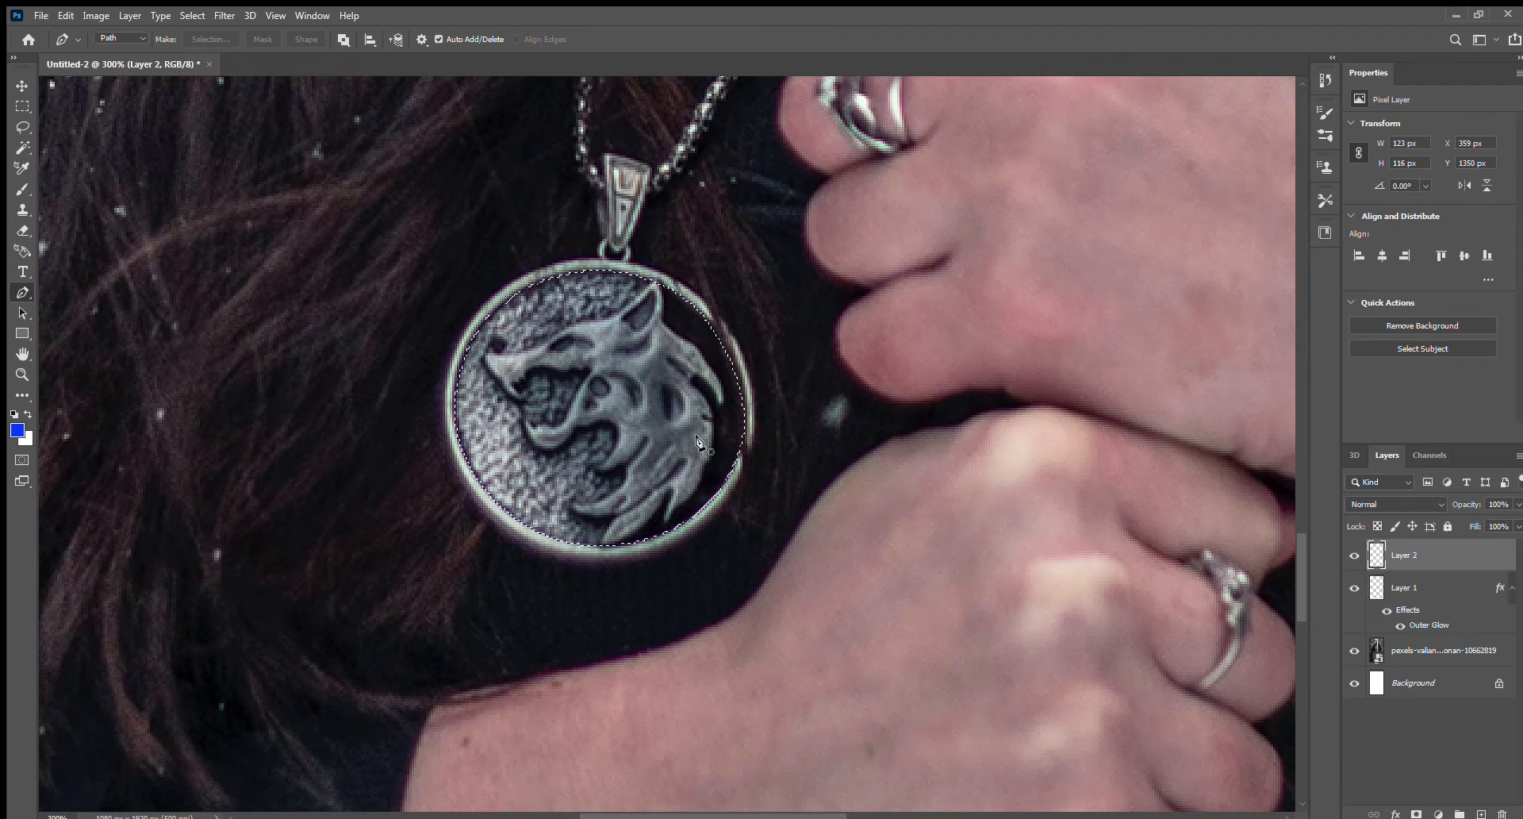
{"action": "key", "text": "alt+BackSpace"}
{"action": "key", "text": "v"}
{"action": "key", "text": "shift+alt+c"}
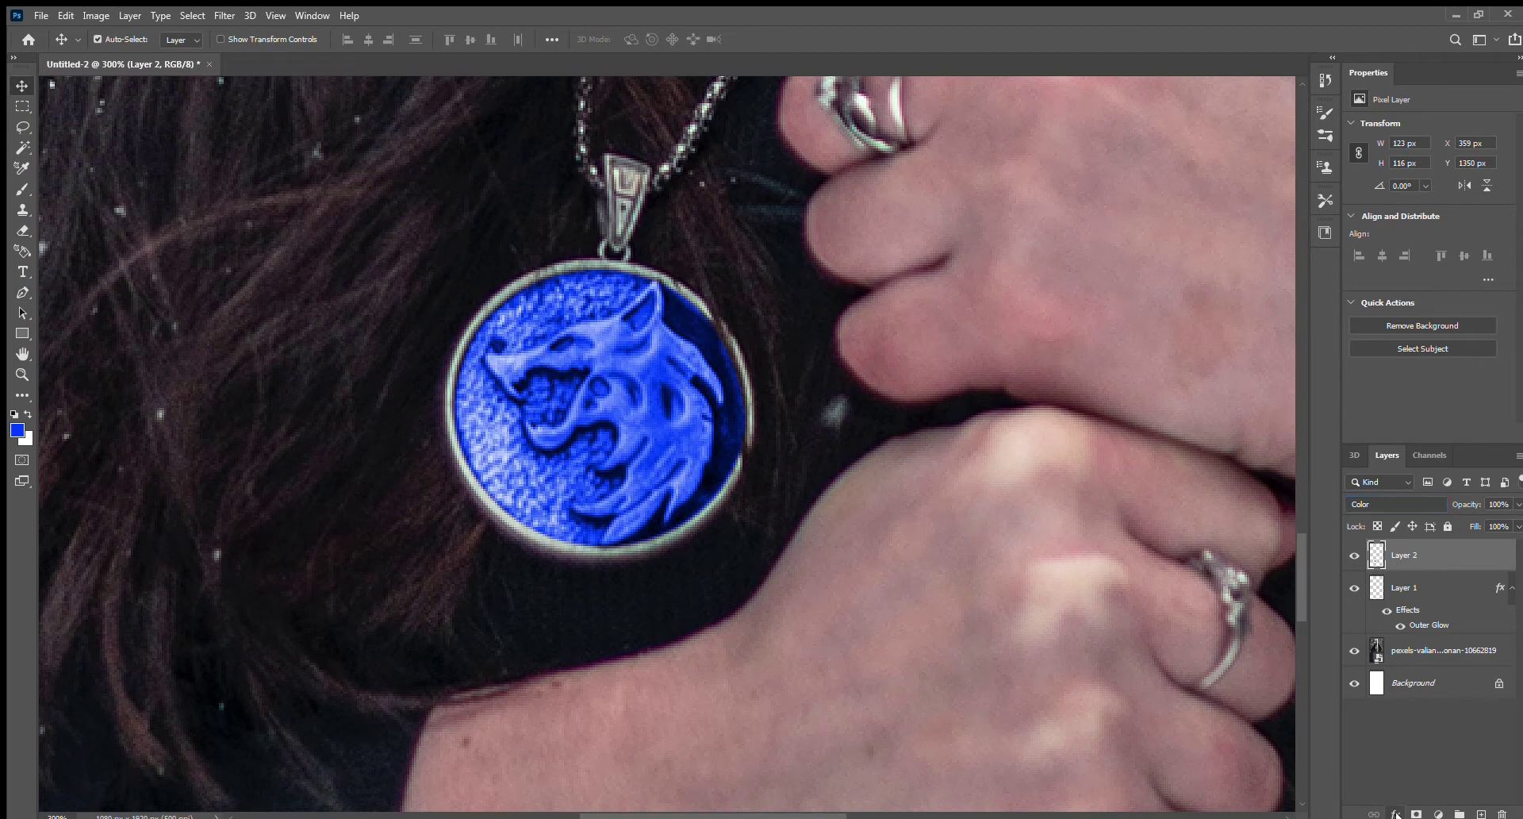
{"action": "key", "text": "space"}
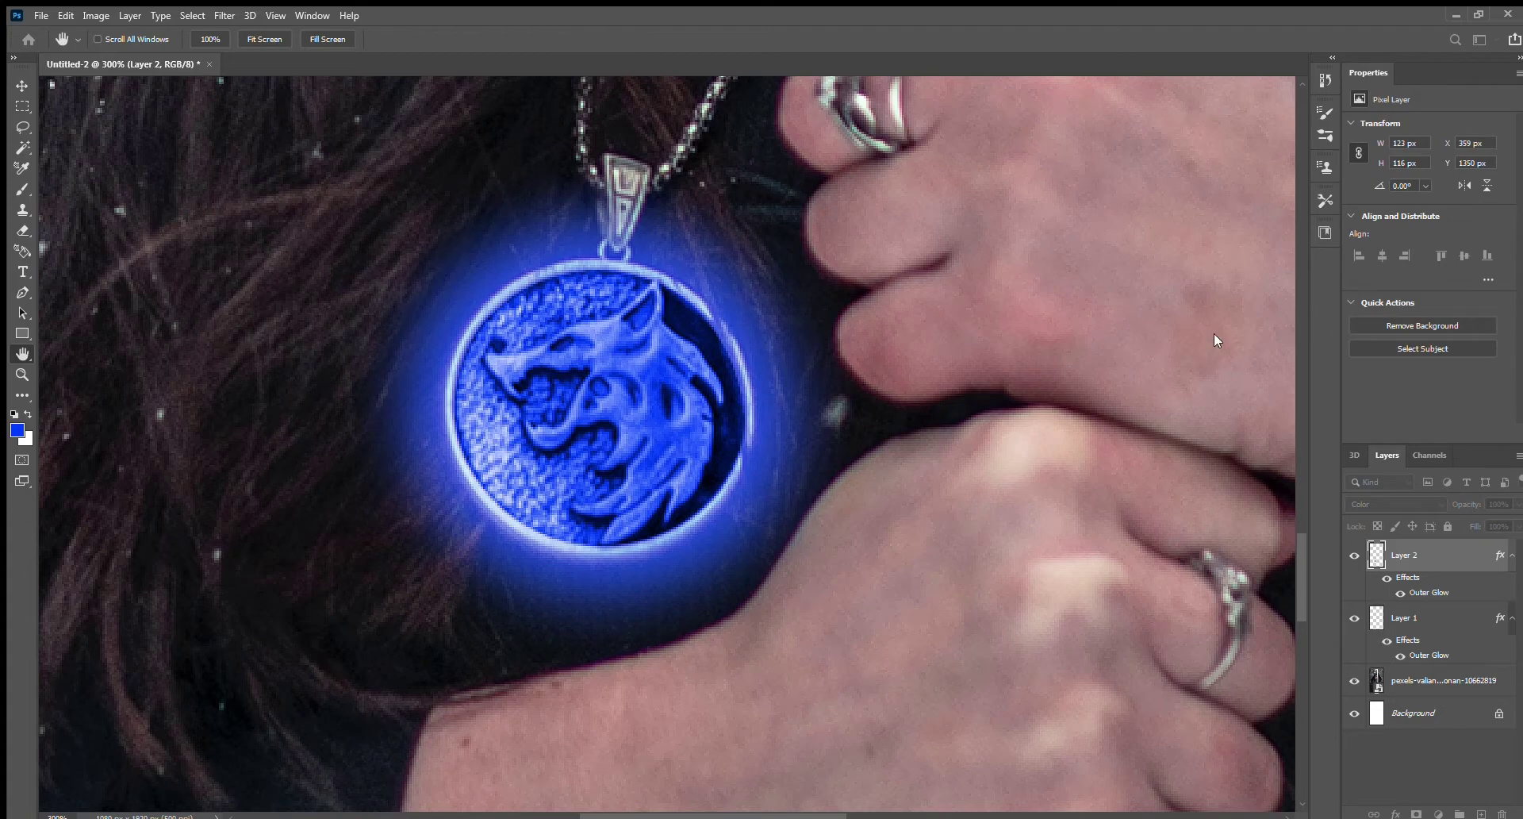
- Erase the excess blue around the pendant's edges
{"action": "key", "text": "e"}
{"action": "scroll", "coordinate": [737, 332], "scroll_direction": "up", "scroll_amount": 3}
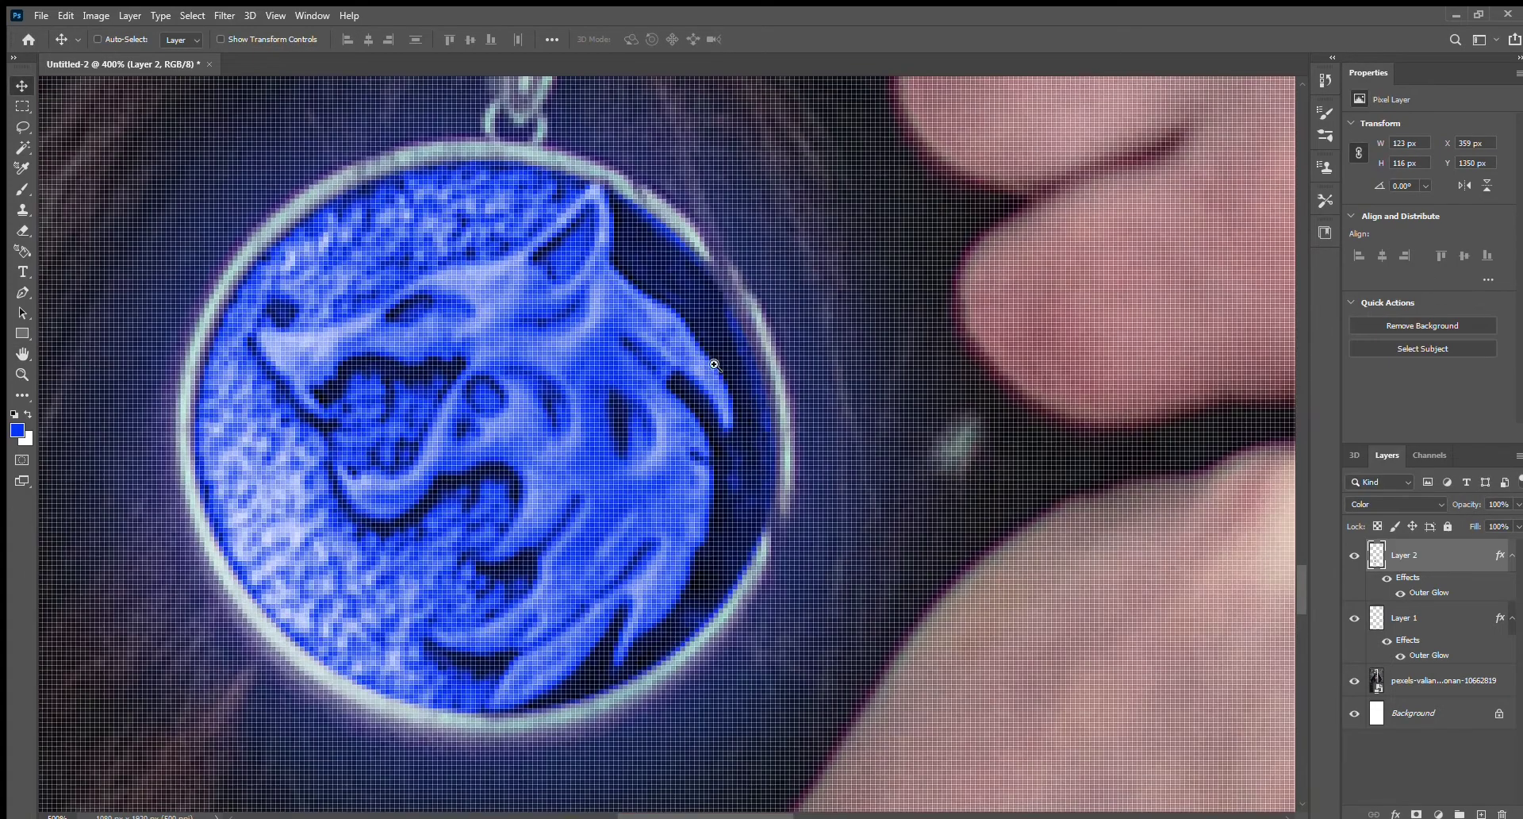
{"action": "scroll", "coordinate": [797, 516], "scroll_direction": "down", "scroll_amount": 5}
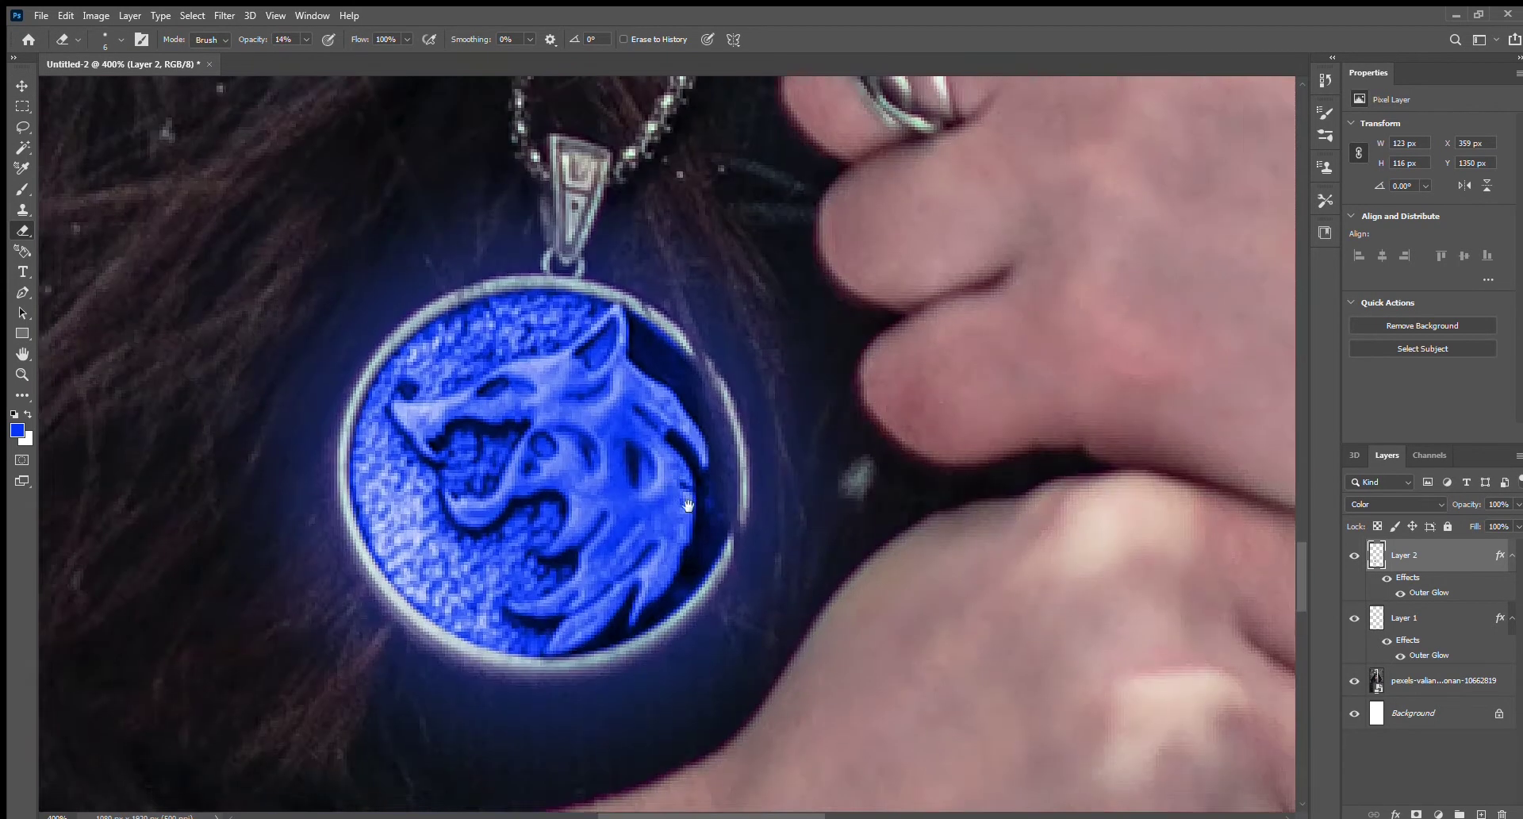
{"action": "scroll", "coordinate": [797, 516], "scroll_direction": "down", "scroll_amount": 3}
{"action": "key", "text": "b"}
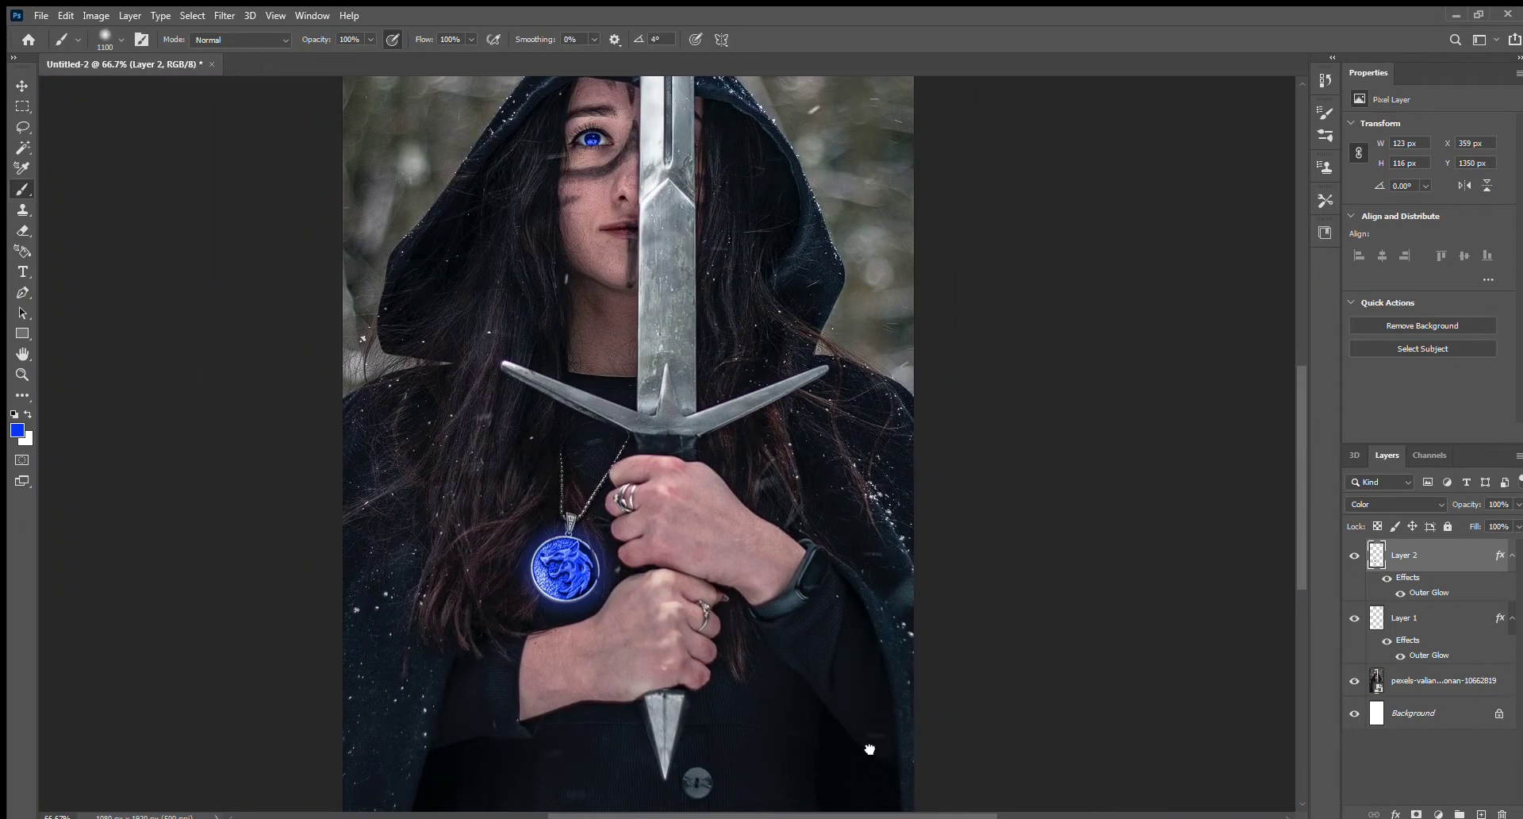
{"action": "left_click_drag", "start_coordinate": [622, 553], "coordinate": [615, 645]}
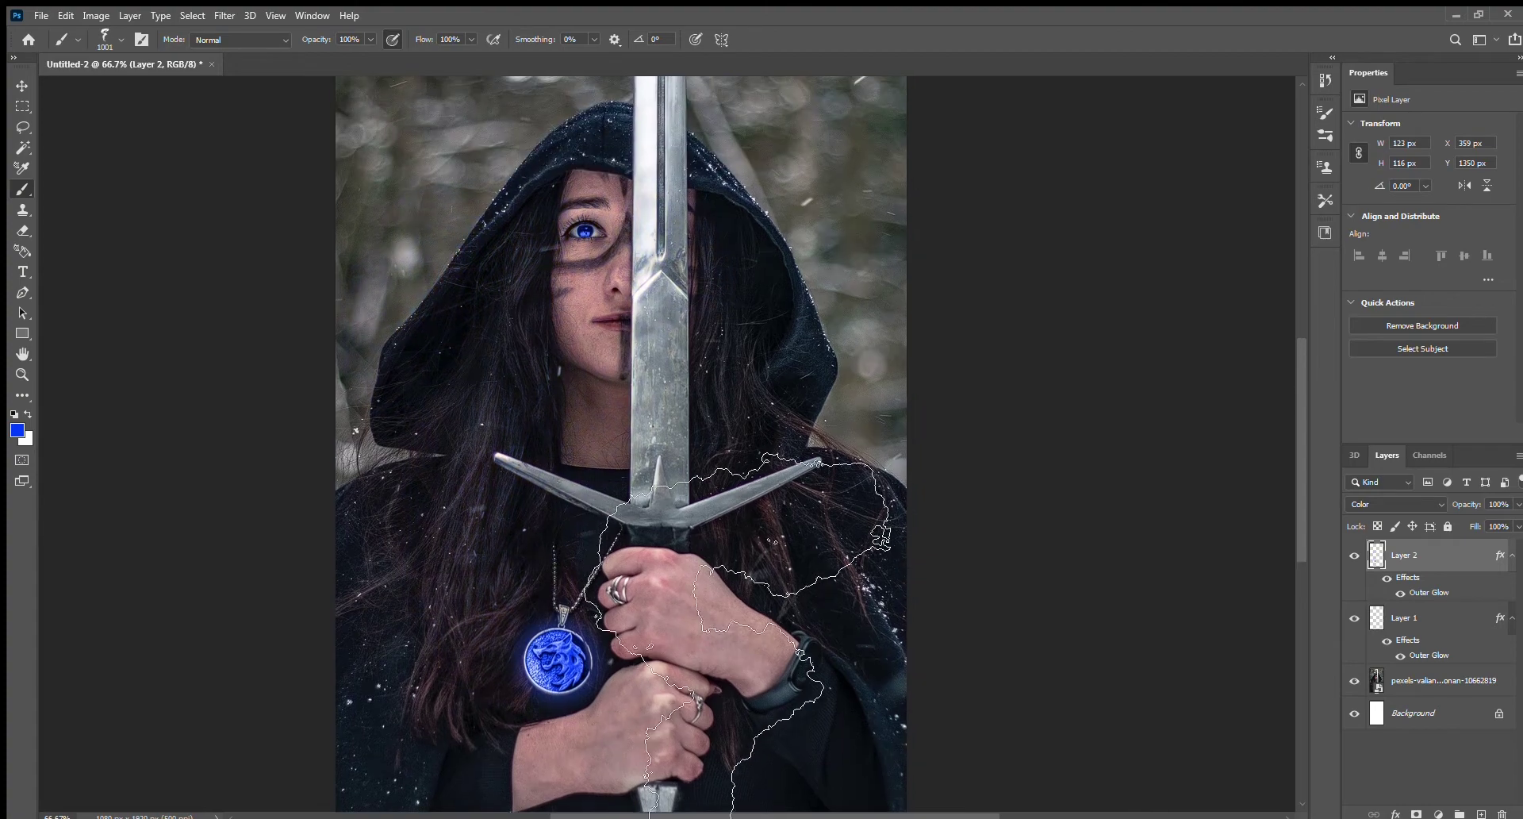
{"action": "key", "text": "period"}
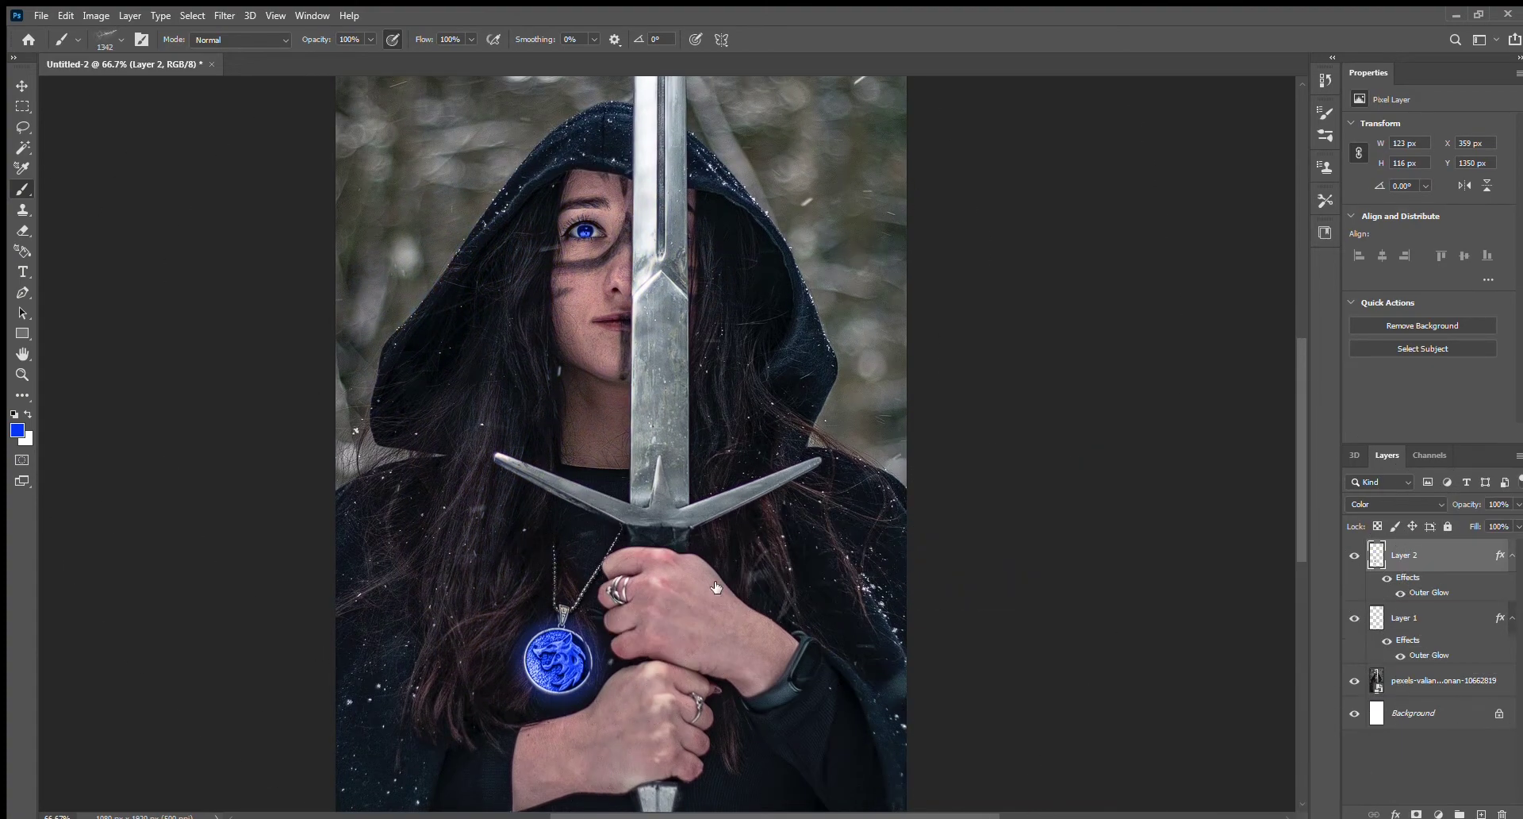
{"action": "key", "text": "bracketleft"}
{"action": "key", "text": "bracketleft"}
{"action": "key", "text": "bracketleft"}
{"action": "left_click", "coordinate": [539, 406]}
{"action": "key", "text": "ctrl+z"}
{"action": "key", "text": "x"}
{"action": "left_click", "coordinate": [585, 503]}
{"action": "key", "text": "ctrl+z"}
{"action": "key", "text": "ctrl+shift+alt+n"}
{"action": "left_click", "coordinate": [508, 555]}
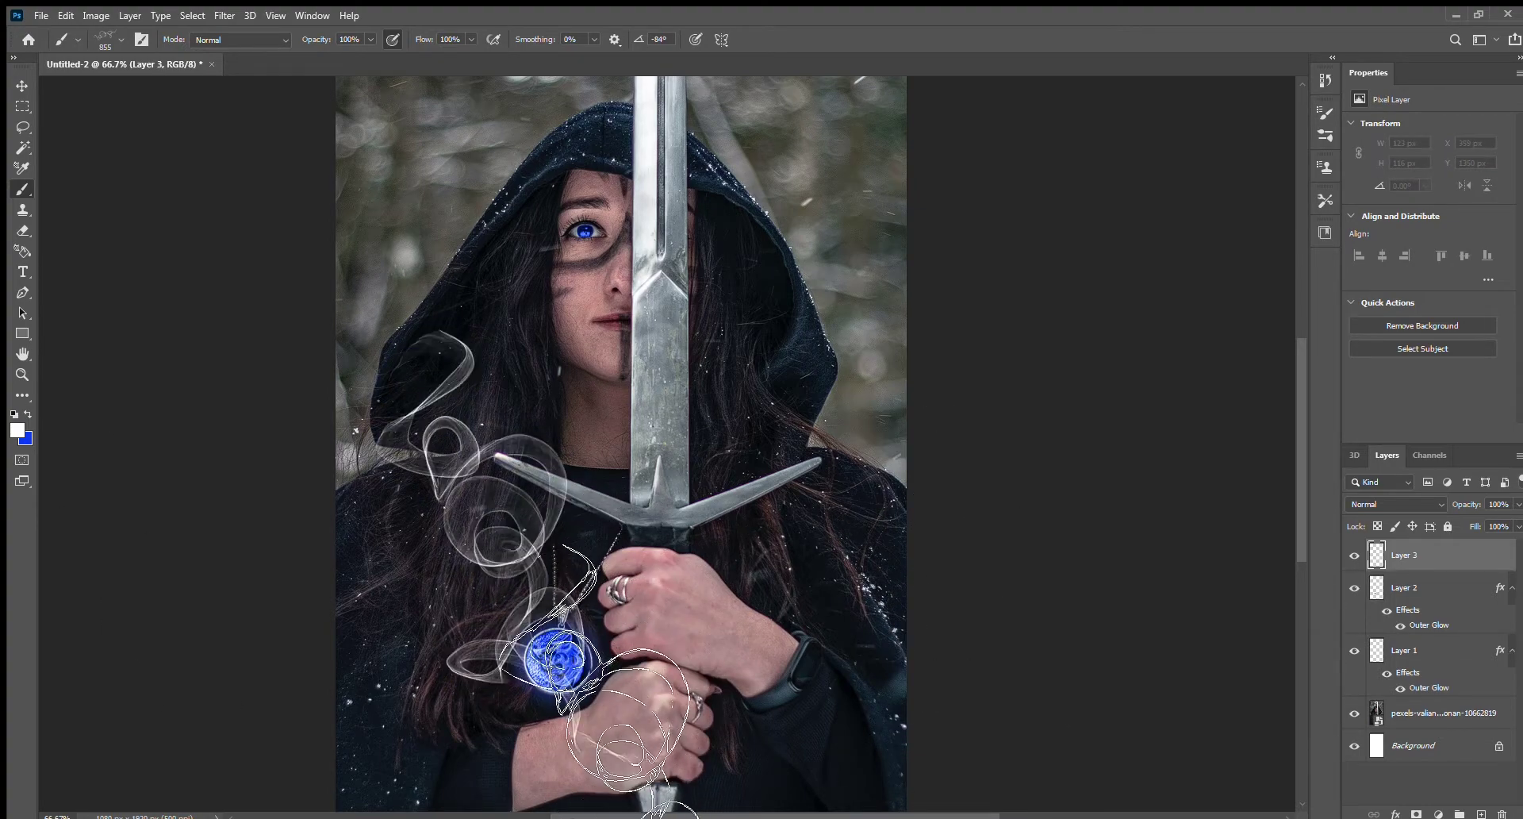
{"action": "key", "text": "ctrl+plus"}
{"action": "key", "text": "ctrl+plus"}
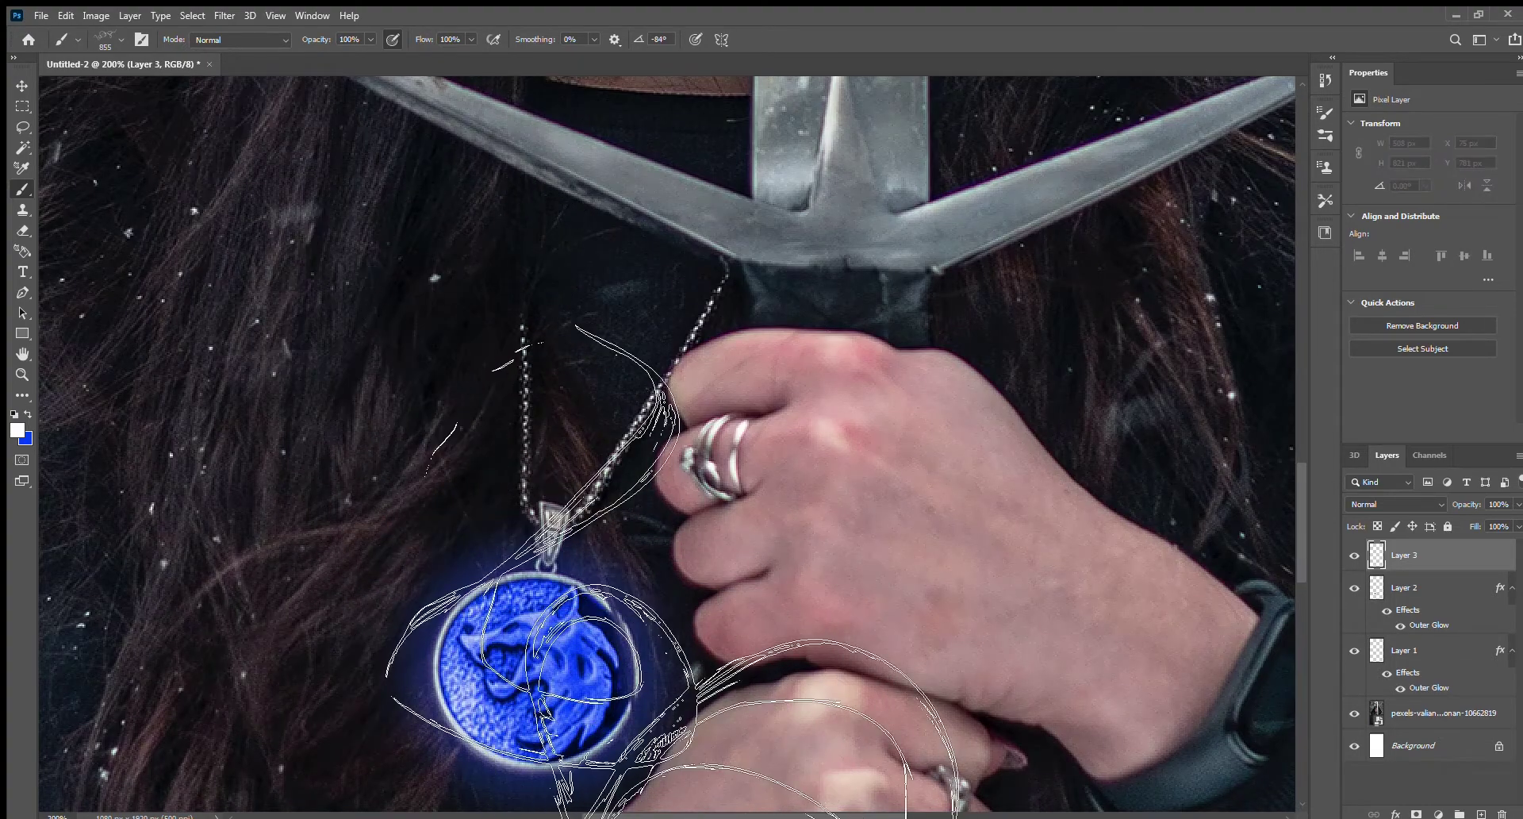
{"action": "key", "text": "ctrl+minus"}
{"action": "key", "text": "ctrl+minus"}
{"action": "key", "text": "e"}
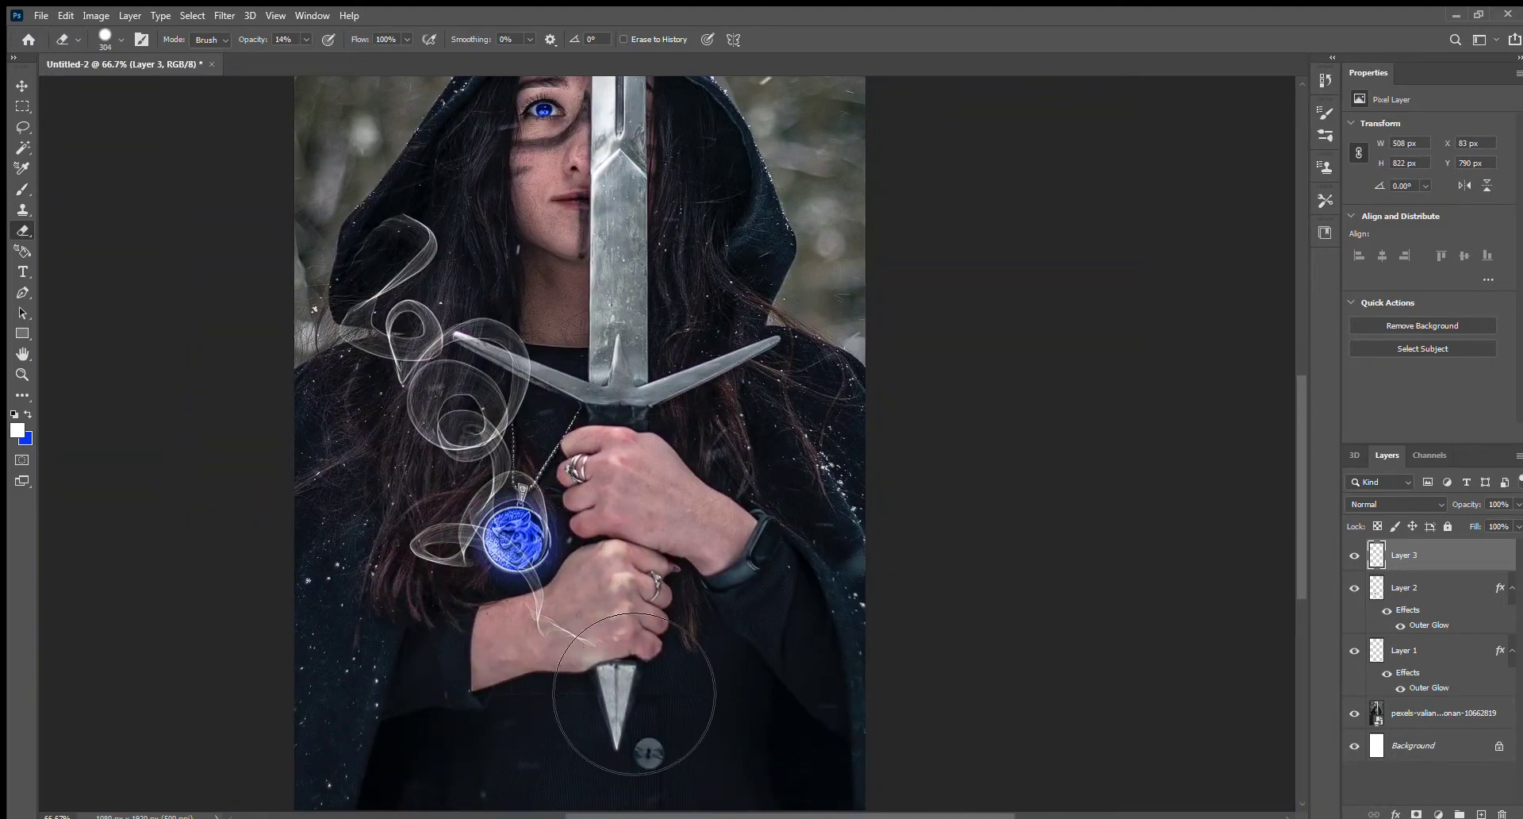
{"action": "key", "text": "v"}
{"action": "left_click_drag", "start_coordinate": [420, 327], "coordinate": [448, 420]}
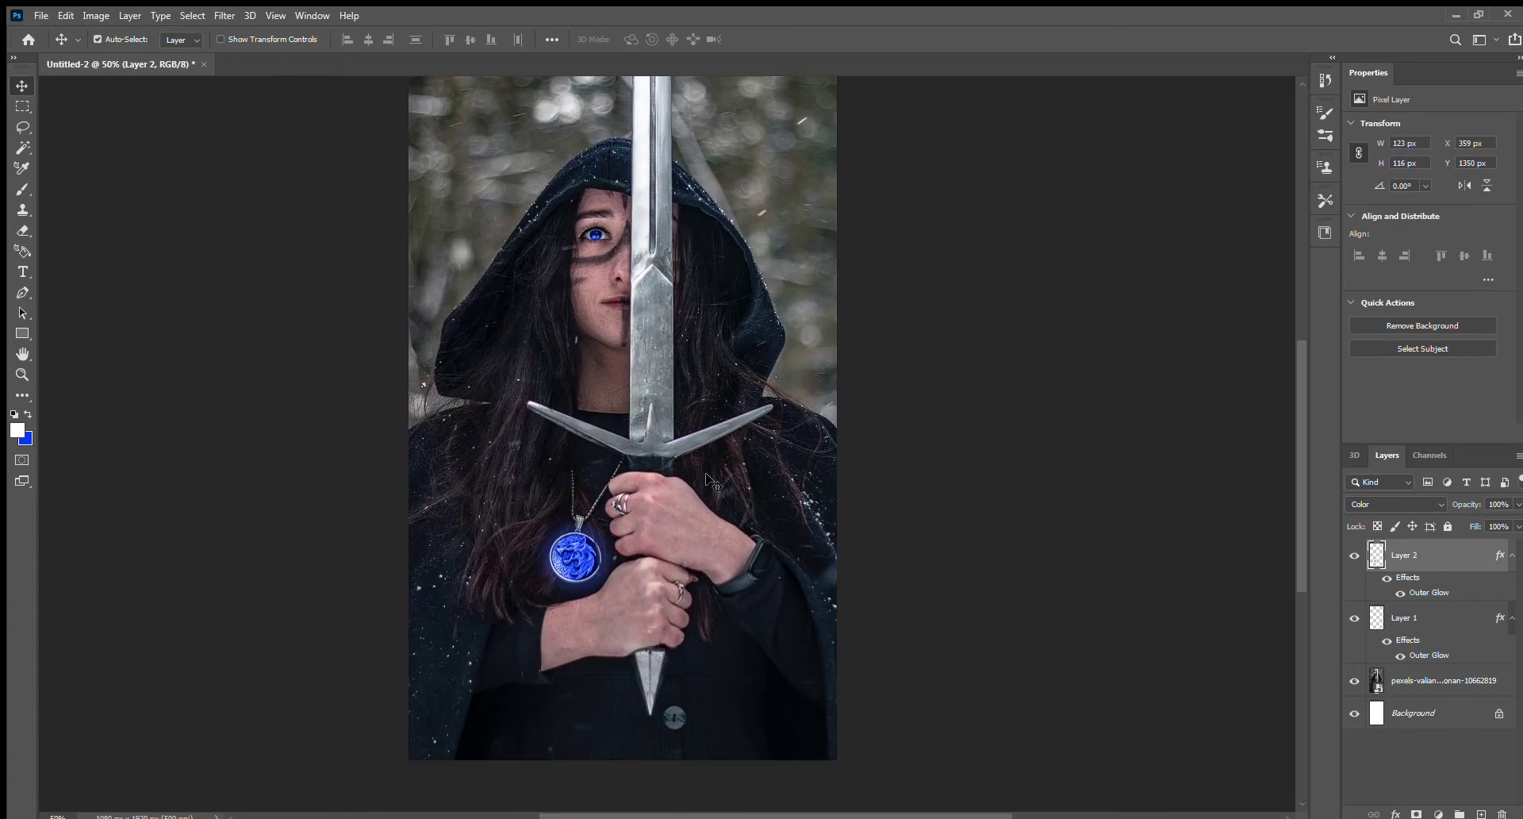
{"action": "left_click", "coordinate": [1409, 686]}
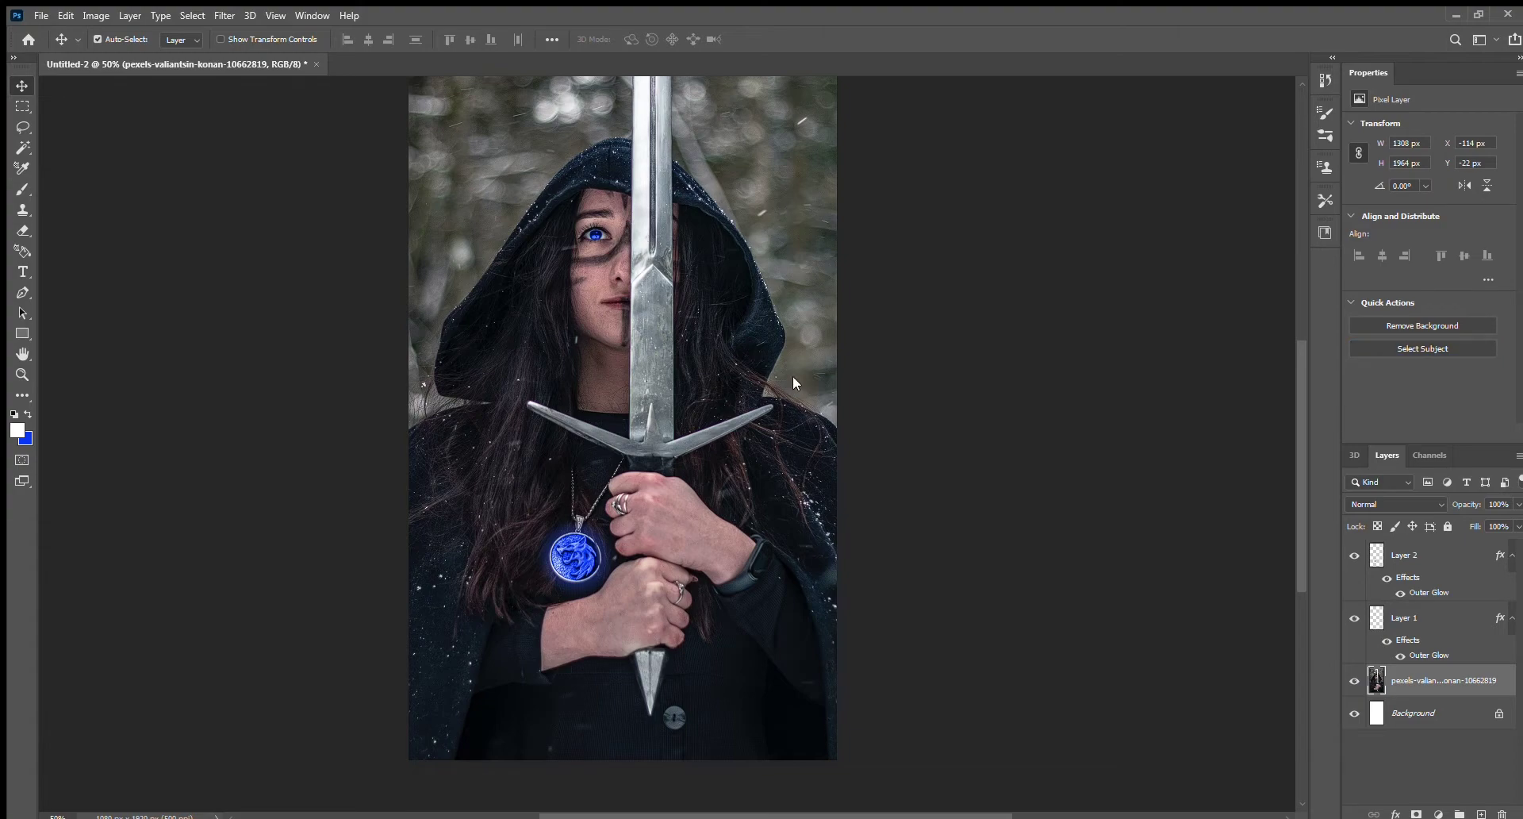
- Start a pen path around the woman's outline along the top of the hood
{"action": "scroll", "coordinate": [696, 97], "scroll_direction": "up", "scroll_amount": 3}
{"action": "key", "text": "p"}
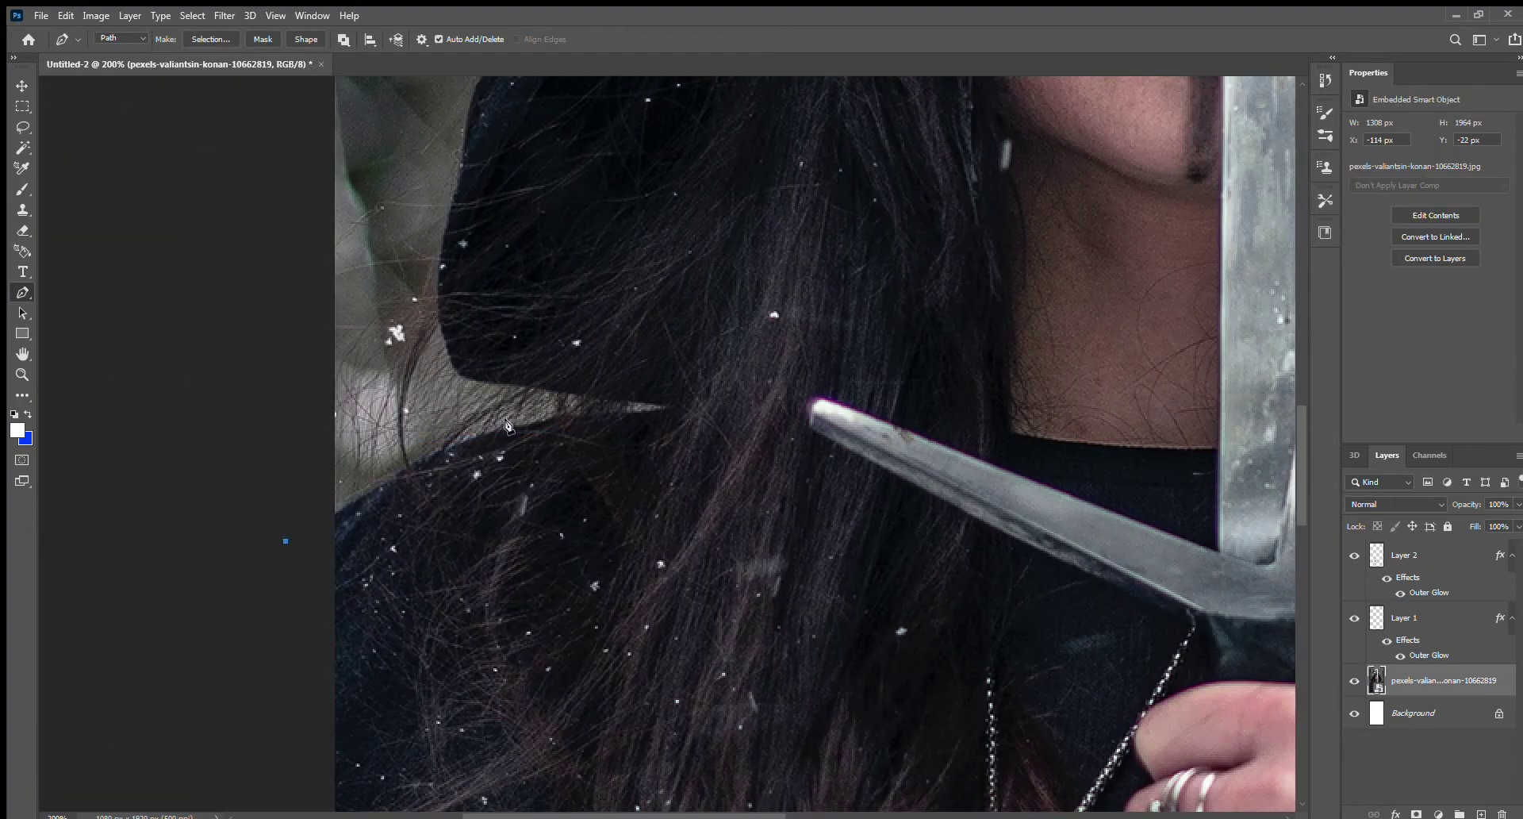
{"action": "left_click_drag", "start_coordinate": [438, 298], "coordinate": [440, 236]}
{"action": "scroll", "coordinate": [468, 399], "scroll_direction": "up", "scroll_amount": 3}
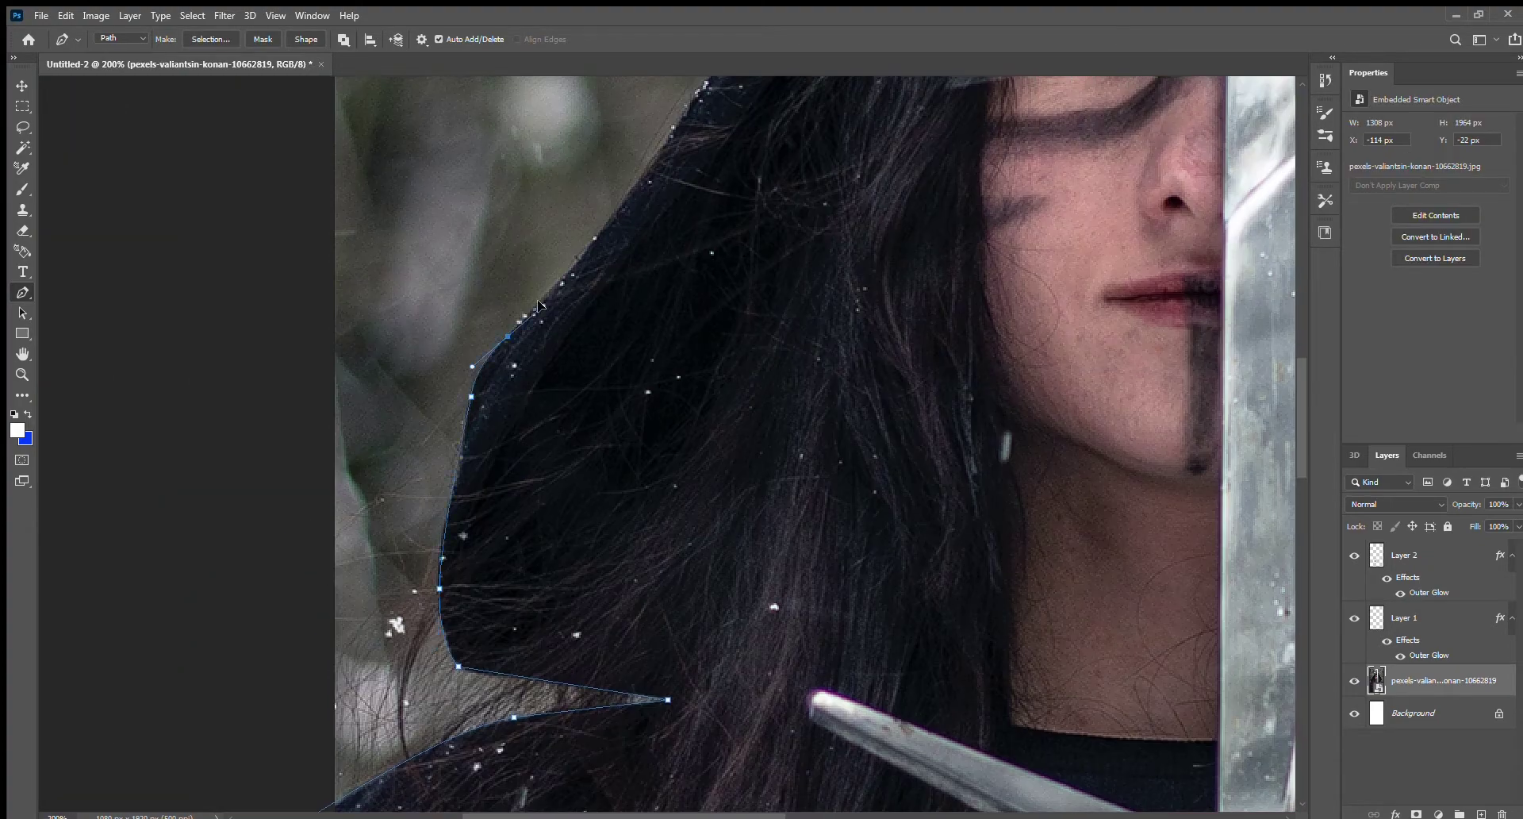
{"action": "scroll", "coordinate": [538, 303], "scroll_direction": "up", "scroll_amount": 4}
{"action": "scroll", "coordinate": [548, 310], "scroll_direction": "right", "scroll_amount": 3}
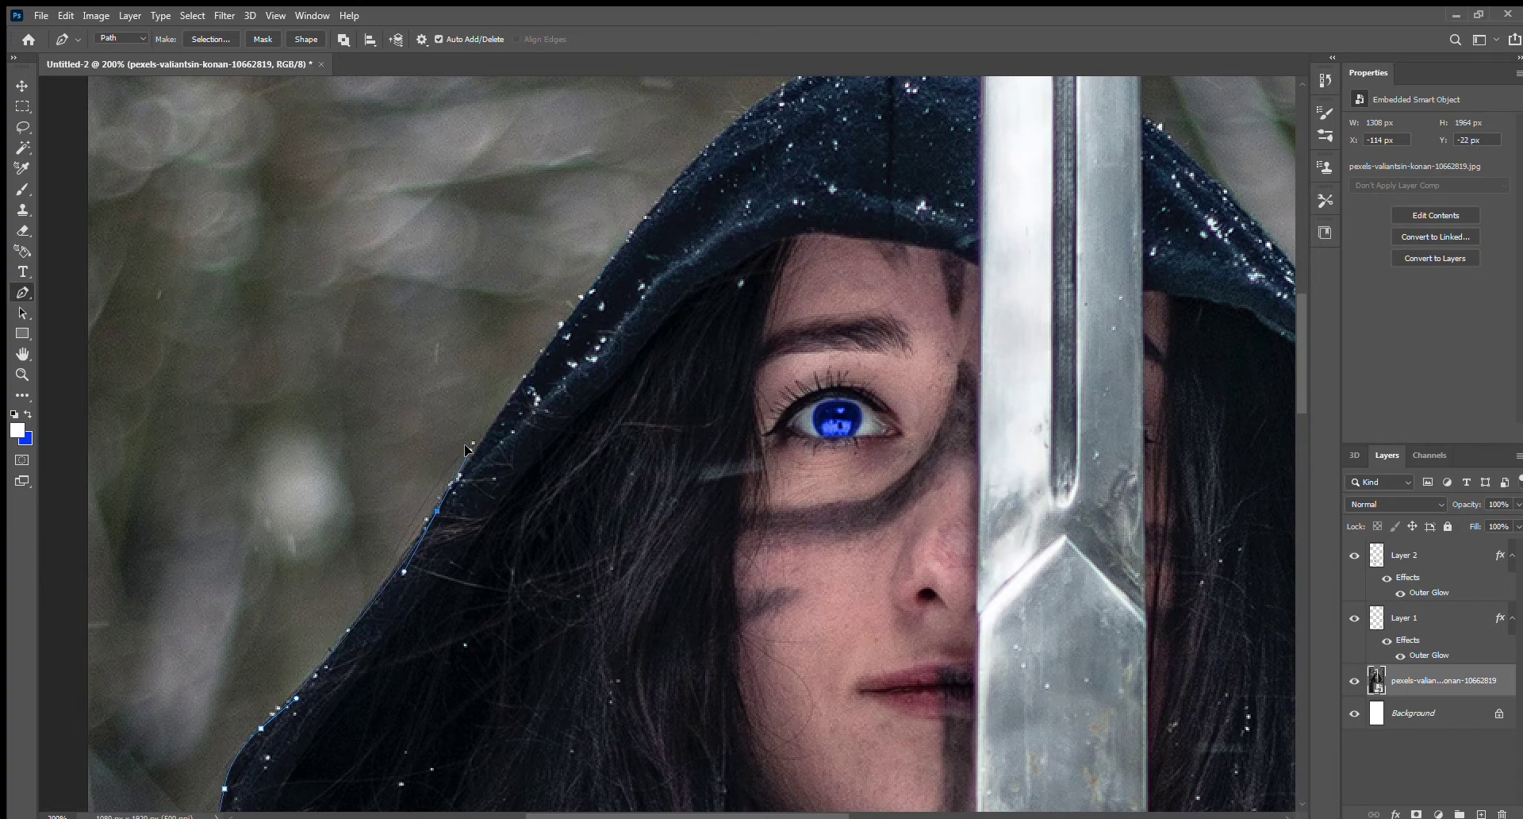
{"action": "left_click", "coordinate": [616, 257]}
{"action": "scroll", "coordinate": [635, 318], "scroll_direction": "up", "scroll_amount": 2}
{"action": "scroll", "coordinate": [714, 309], "scroll_direction": "up", "scroll_amount": 3}
{"action": "scroll", "coordinate": [714, 309], "scroll_direction": "right", "scroll_amount": 2}
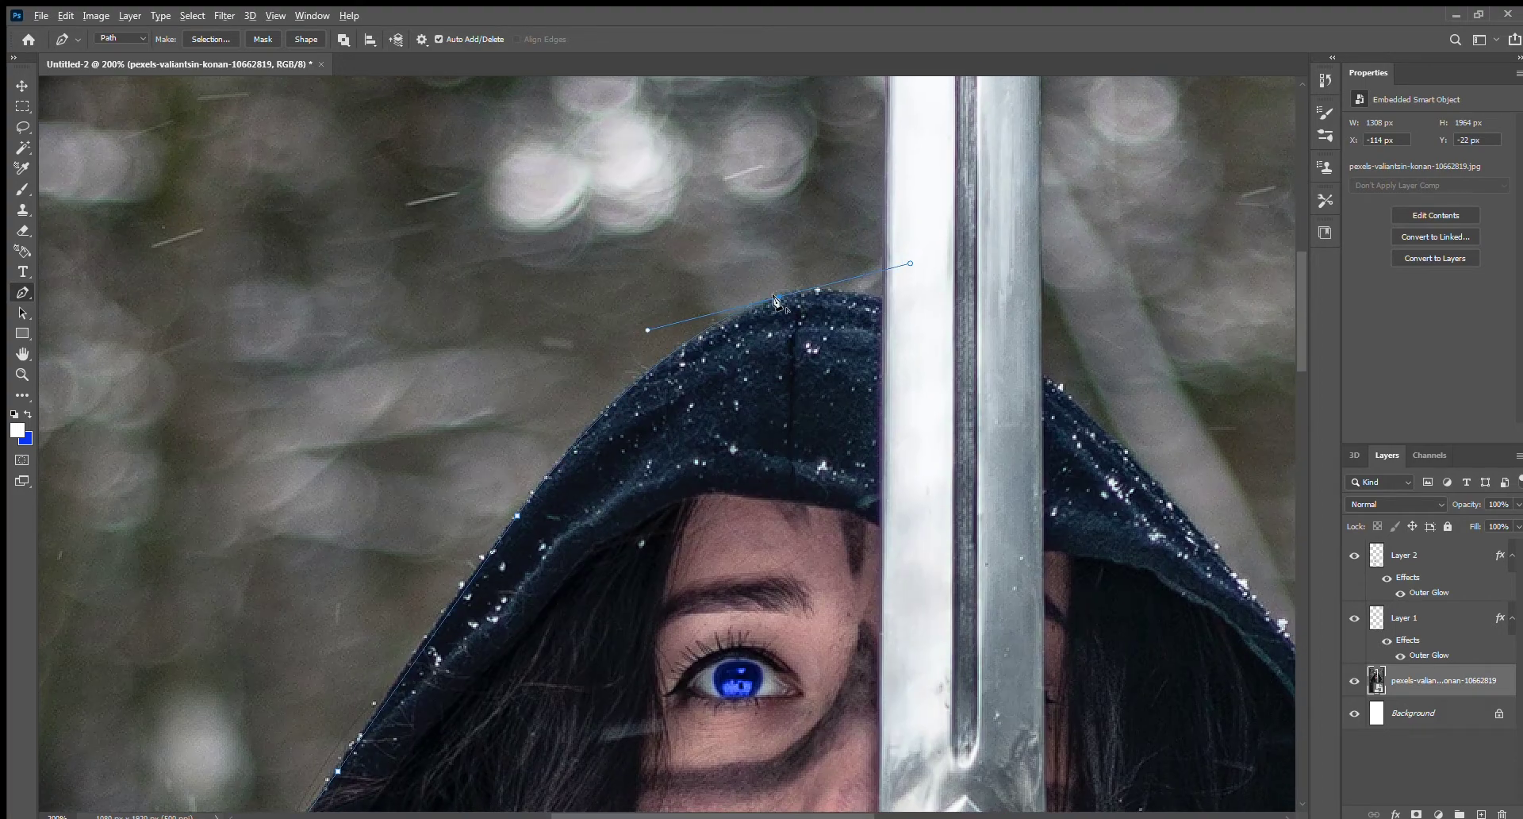
{"action": "scroll", "coordinate": [873, 333], "scroll_direction": "up", "scroll_amount": 6}
{"action": "scroll", "coordinate": [822, 346], "scroll_direction": "right", "scroll_amount": 2}
- Extend the path around the sword's top and down its right edge
{"action": "left_click", "coordinate": [656, 265]}
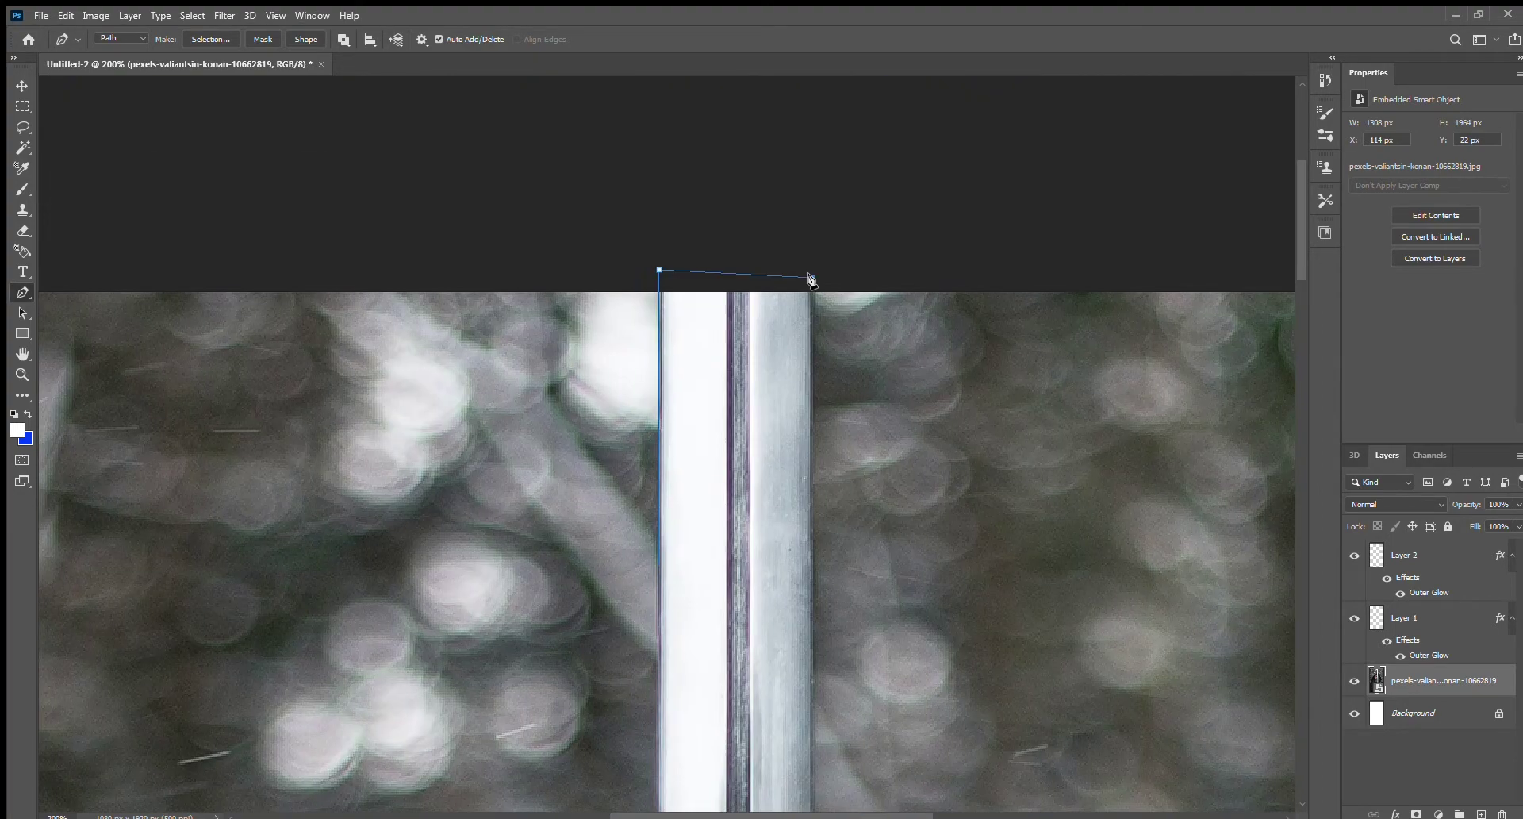
{"action": "left_click", "coordinate": [802, 278]}
{"action": "scroll", "coordinate": [802, 286], "scroll_direction": "down", "scroll_amount": 2}
{"action": "left_click", "coordinate": [802, 548]}
{"action": "scroll", "coordinate": [798, 555], "scroll_direction": "down", "scroll_amount": 3}
{"action": "scroll", "coordinate": [801, 476], "scroll_direction": "up", "scroll_amount": 2}
{"action": "scroll", "coordinate": [817, 452], "scroll_direction": "right", "scroll_amount": 2}
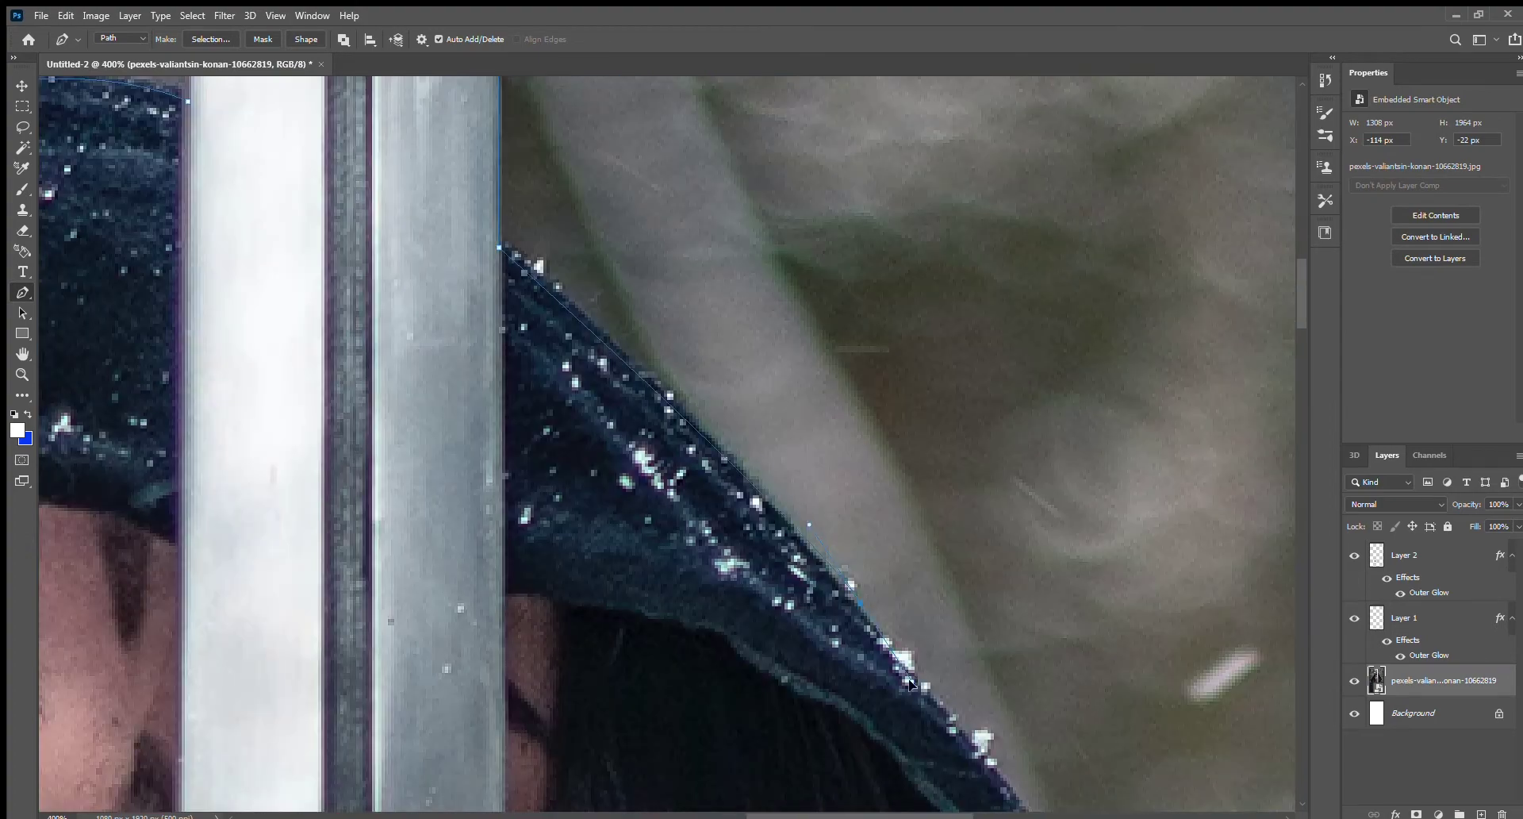
{"action": "scroll", "coordinate": [819, 445], "scroll_direction": "right", "scroll_amount": 2}
{"action": "scroll", "coordinate": [1023, 720], "scroll_direction": "down", "scroll_amount": 3}
{"action": "scroll", "coordinate": [975, 587], "scroll_direction": "down", "scroll_amount": 2}
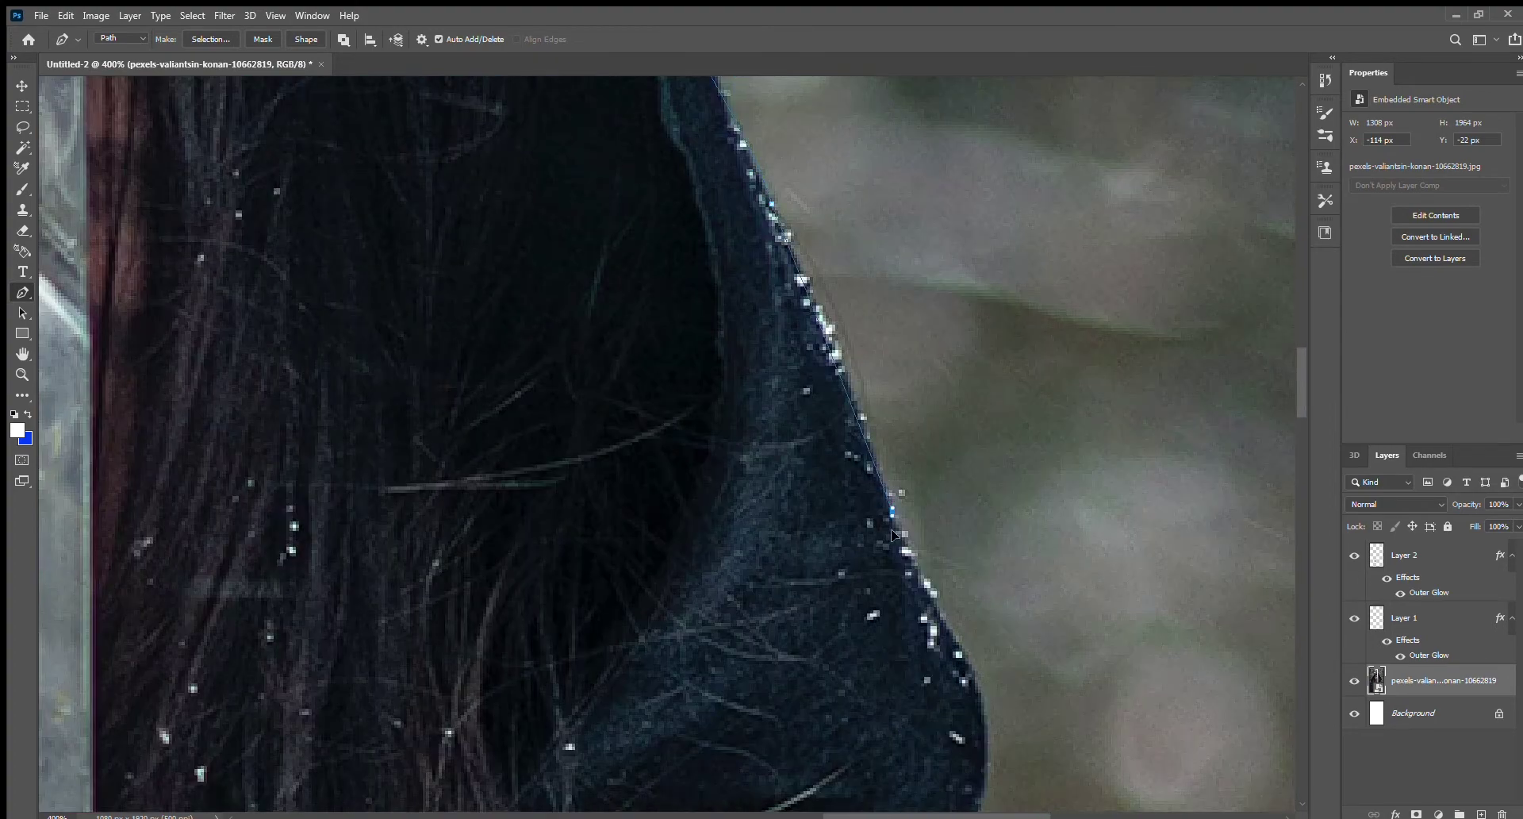
{"action": "scroll", "coordinate": [976, 587], "scroll_direction": "down", "scroll_amount": 2}
- Continue the path with anchors and curves along the hood's lower-right edge
{"action": "left_click", "coordinate": [972, 587]}
{"action": "scroll", "coordinate": [976, 476], "scroll_direction": "down", "scroll_amount": 3}
{"action": "left_click", "coordinate": [877, 460]}
{"action": "left_click_drag", "start_coordinate": [877, 476], "coordinate": [496, 357]}
{"action": "left_click", "coordinate": [975, 640]}
{"action": "left_click", "coordinate": [1054, 708]}
- Curve the last anchor to close the outline and copy the figure onto a new layer
{"action": "scroll", "coordinate": [1094, 762], "scroll_direction": "down", "scroll_amount": 1}
{"action": "left_click_drag", "start_coordinate": [1096, 756], "coordinate": [1095, 806]}
{"action": "scroll", "coordinate": [1094, 762], "scroll_direction": "down", "scroll_amount": 2}
{"action": "scroll", "coordinate": [929, 506], "scroll_direction": "down", "scroll_amount": 2}
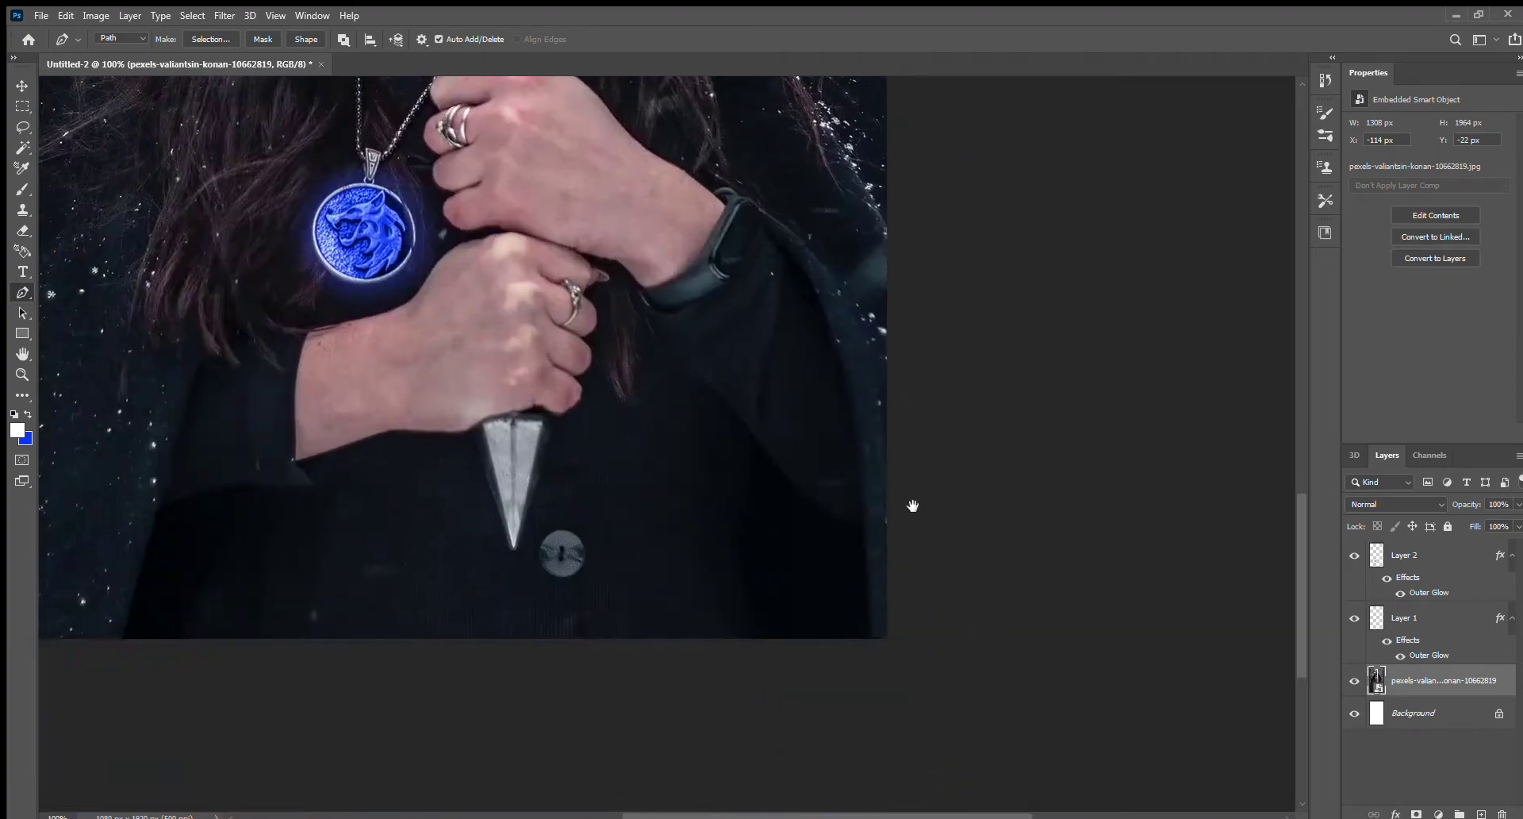
{"action": "scroll", "coordinate": [635, 397], "scroll_direction": "down", "scroll_amount": 1}
{"action": "scroll", "coordinate": [357, 270], "scroll_direction": "up", "scroll_amount": 3}
{"action": "scroll", "coordinate": [635, 397], "scroll_direction": "down", "scroll_amount": 1}
{"action": "key", "text": "ctrl+j"}
{"action": "key", "text": "i"}
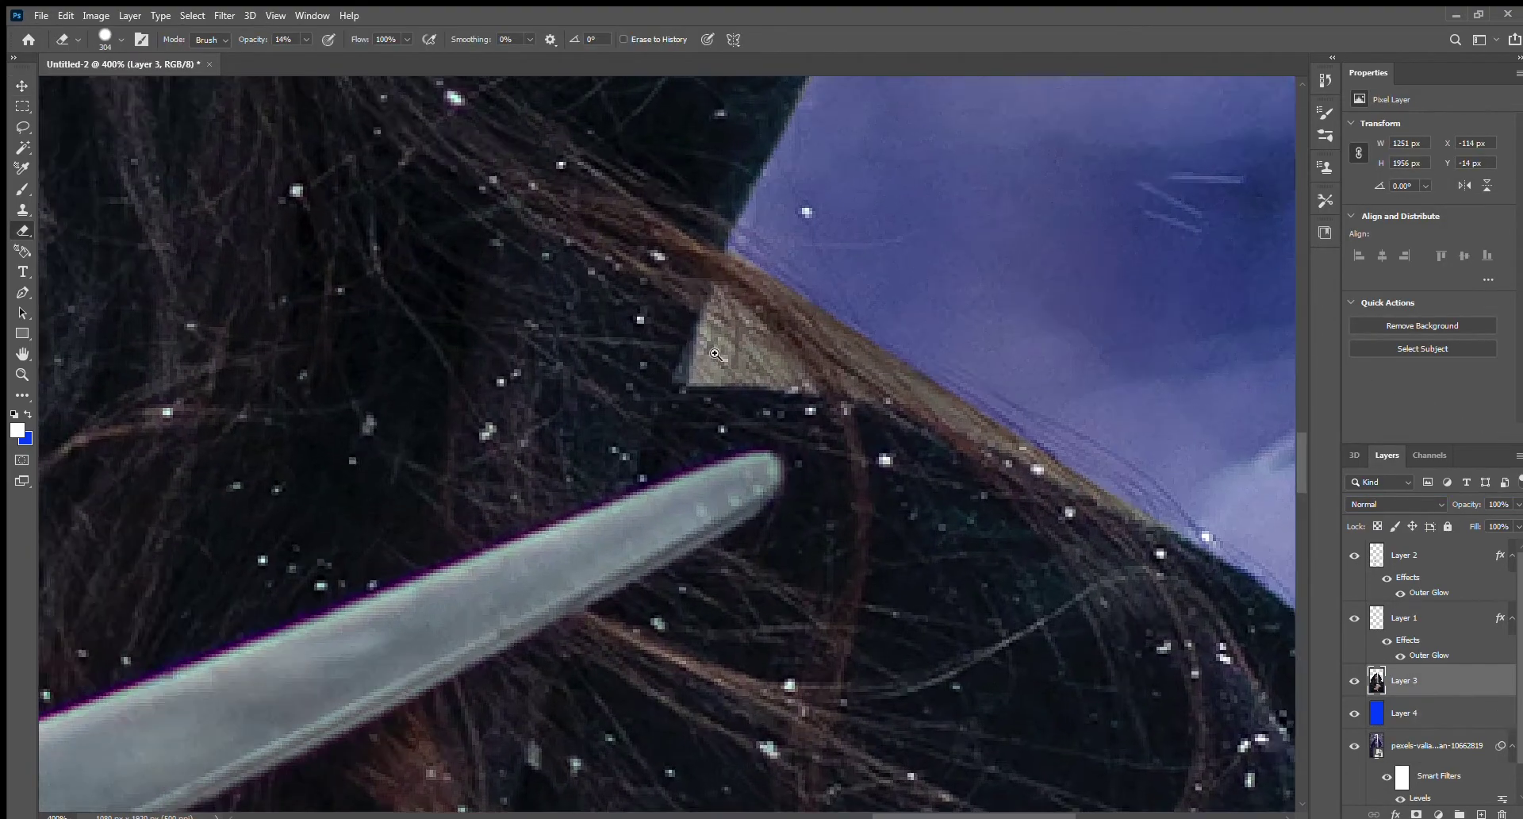
- Erase the light background patch between the hood edge and hair with a small soft eraser
{"action": "left_click", "coordinate": [714, 353], "text": "ctrl"}
{"action": "mouse_move", "coordinate": [748, 374]}
{"action": "left_mouse_down"}
{"action": "mouse_move", "coordinate": [711, 284]}
{"action": "mouse_move", "coordinate": [766, 390]}
{"action": "left_mouse_up"}
{"action": "key", "text": "shift+e"}
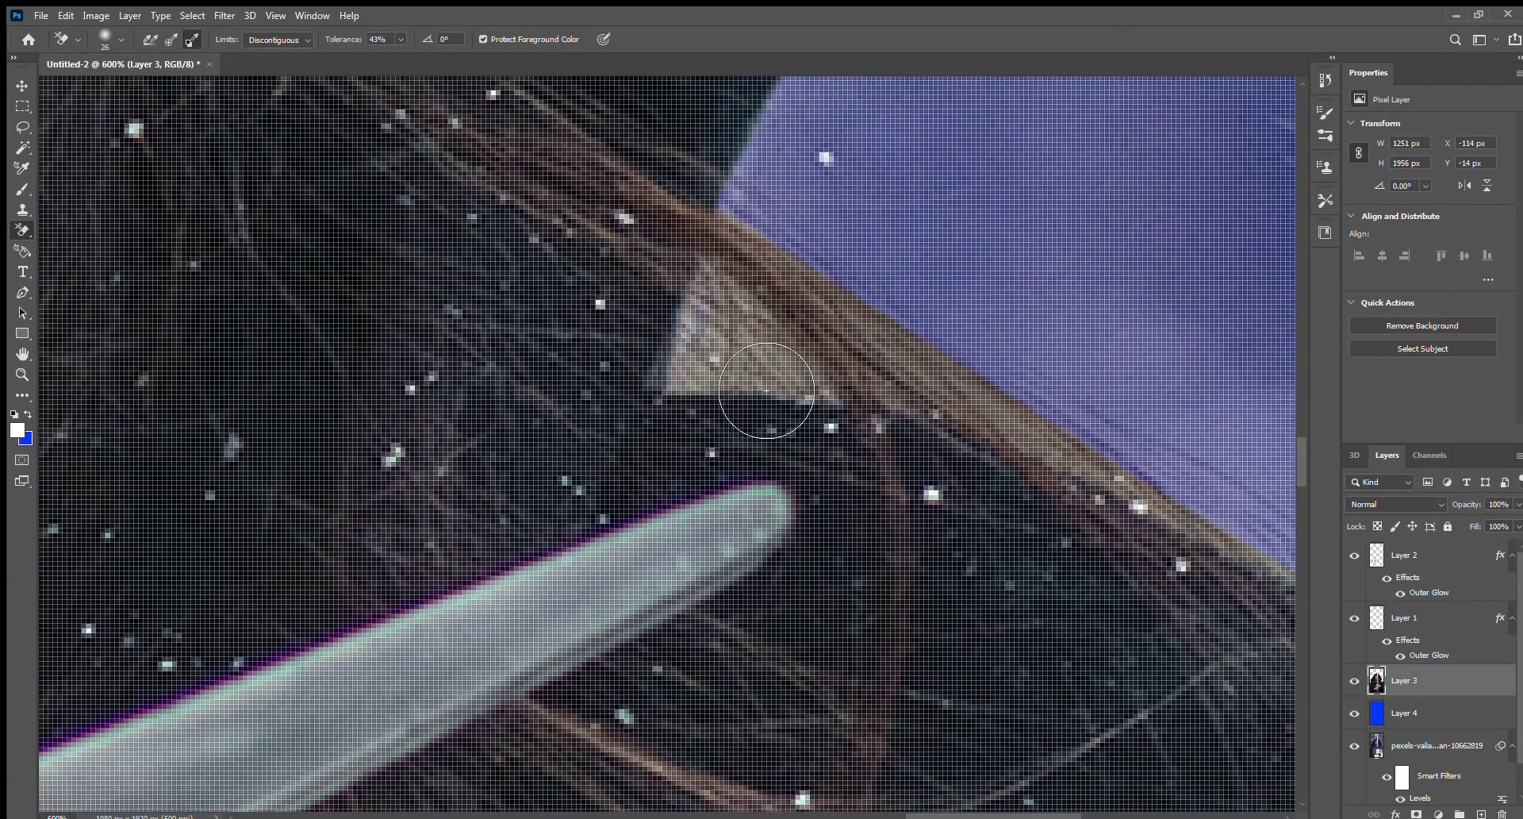
{"action": "key", "text": "shift+e"}
{"action": "left_click_drag", "start_coordinate": [698, 300], "coordinate": [825, 431]}
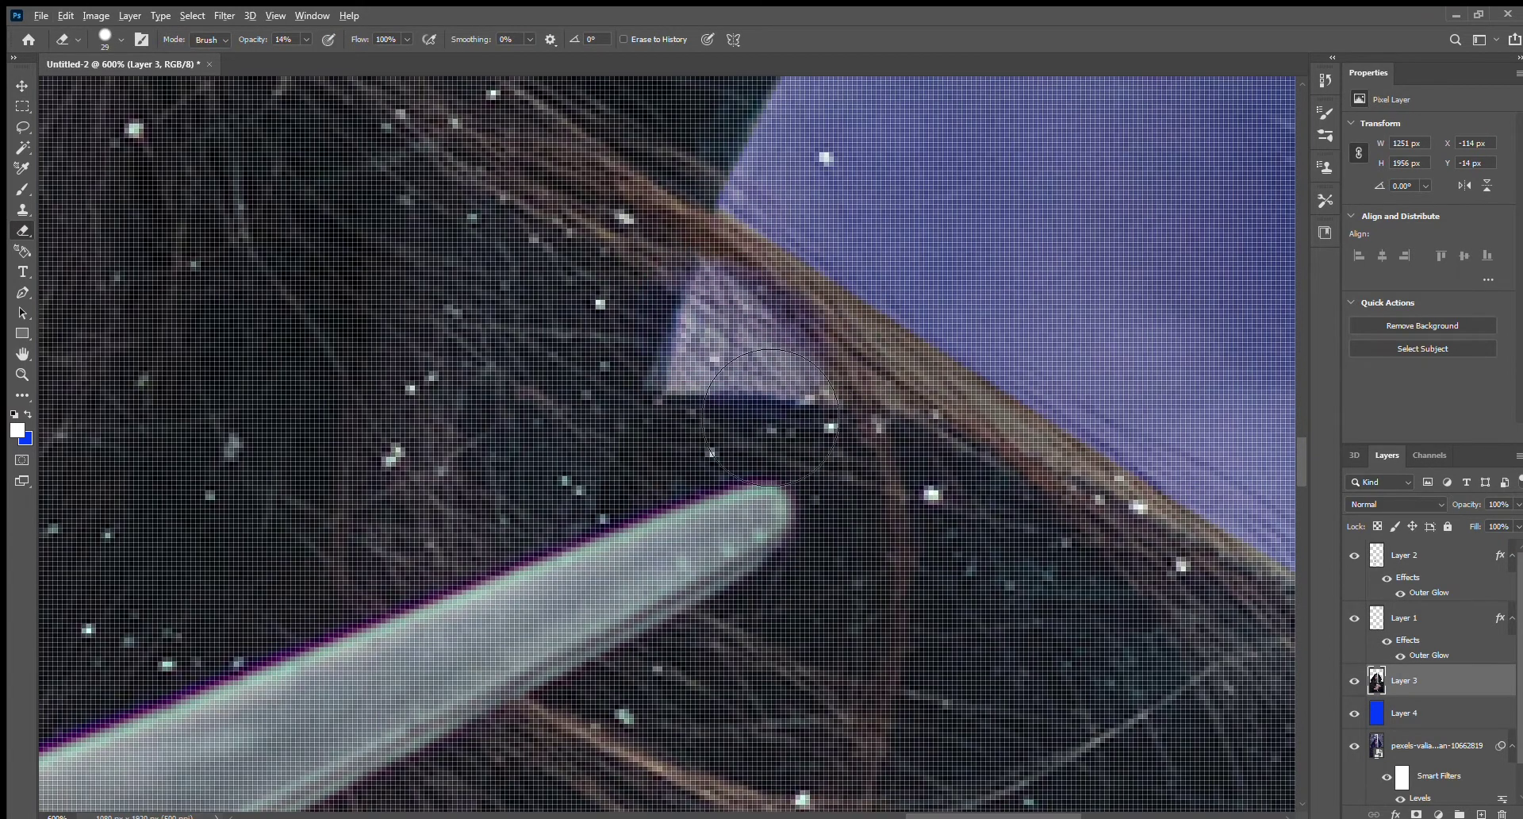
{"action": "scroll", "coordinate": [603, 340], "scroll_direction": "down", "scroll_amount": 10}
{"action": "scroll", "coordinate": [603, 339], "scroll_direction": "up", "scroll_amount": 2}
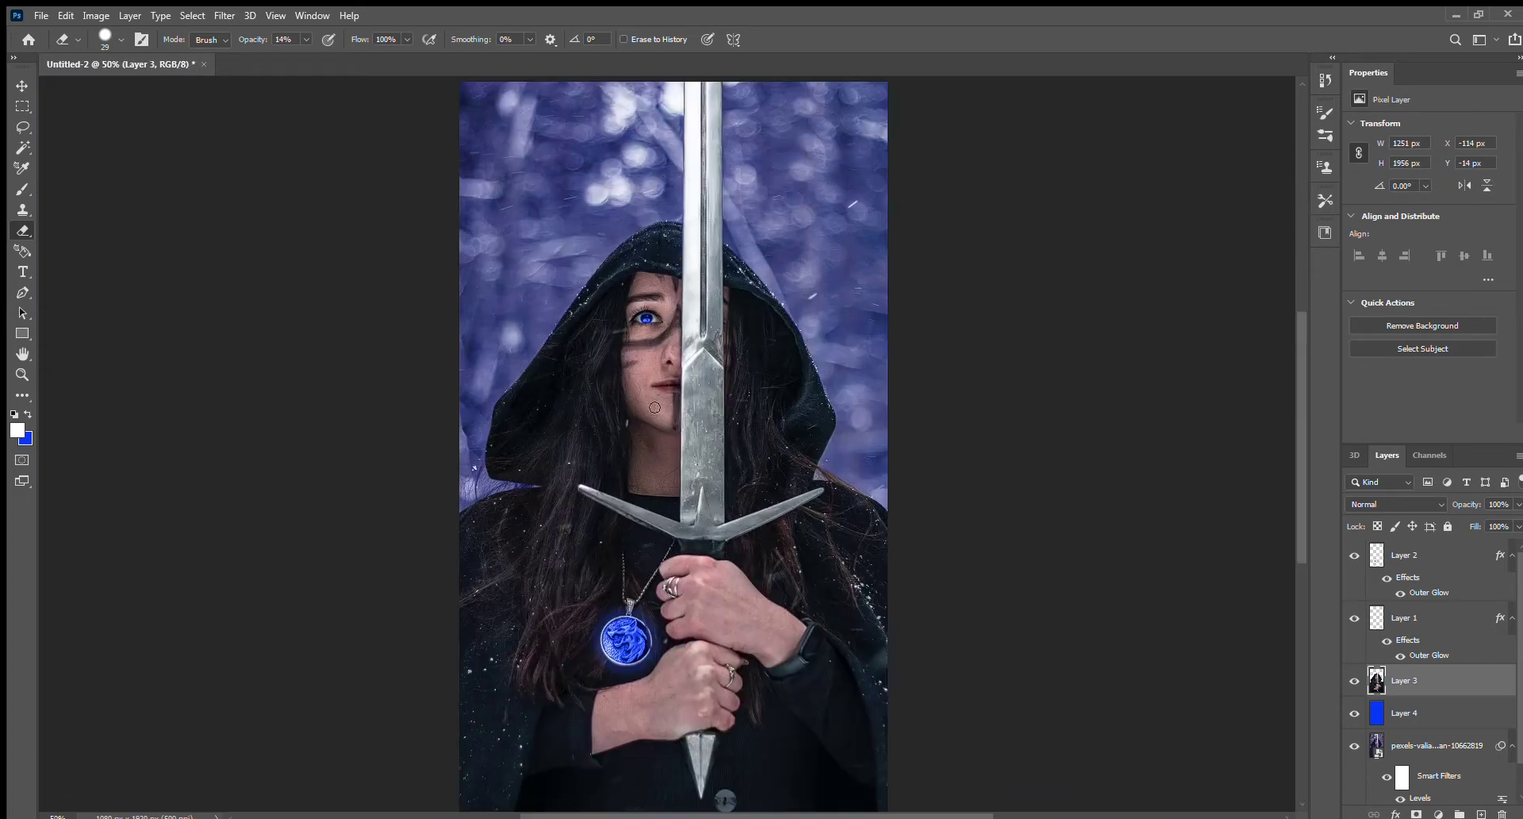
{"action": "key", "text": "v"}
{"action": "key", "text": "i"}
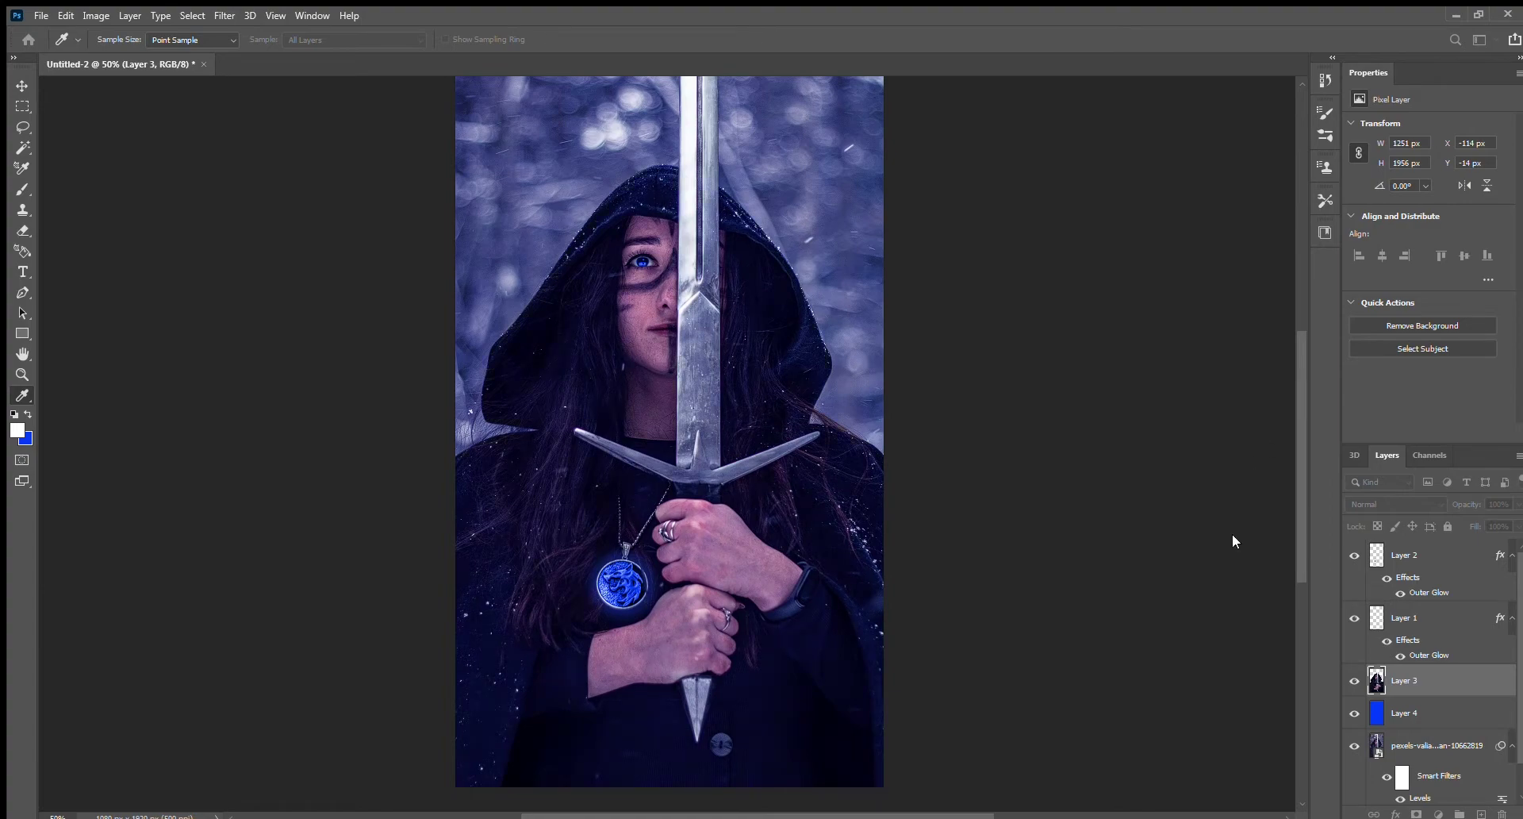
{"action": "key", "text": "v"}
{"action": "scroll", "coordinate": [634, 317], "scroll_direction": "down", "scroll_amount": 1}
{"action": "scroll", "coordinate": [598, 297], "scroll_direction": "up", "scroll_amount": 1}
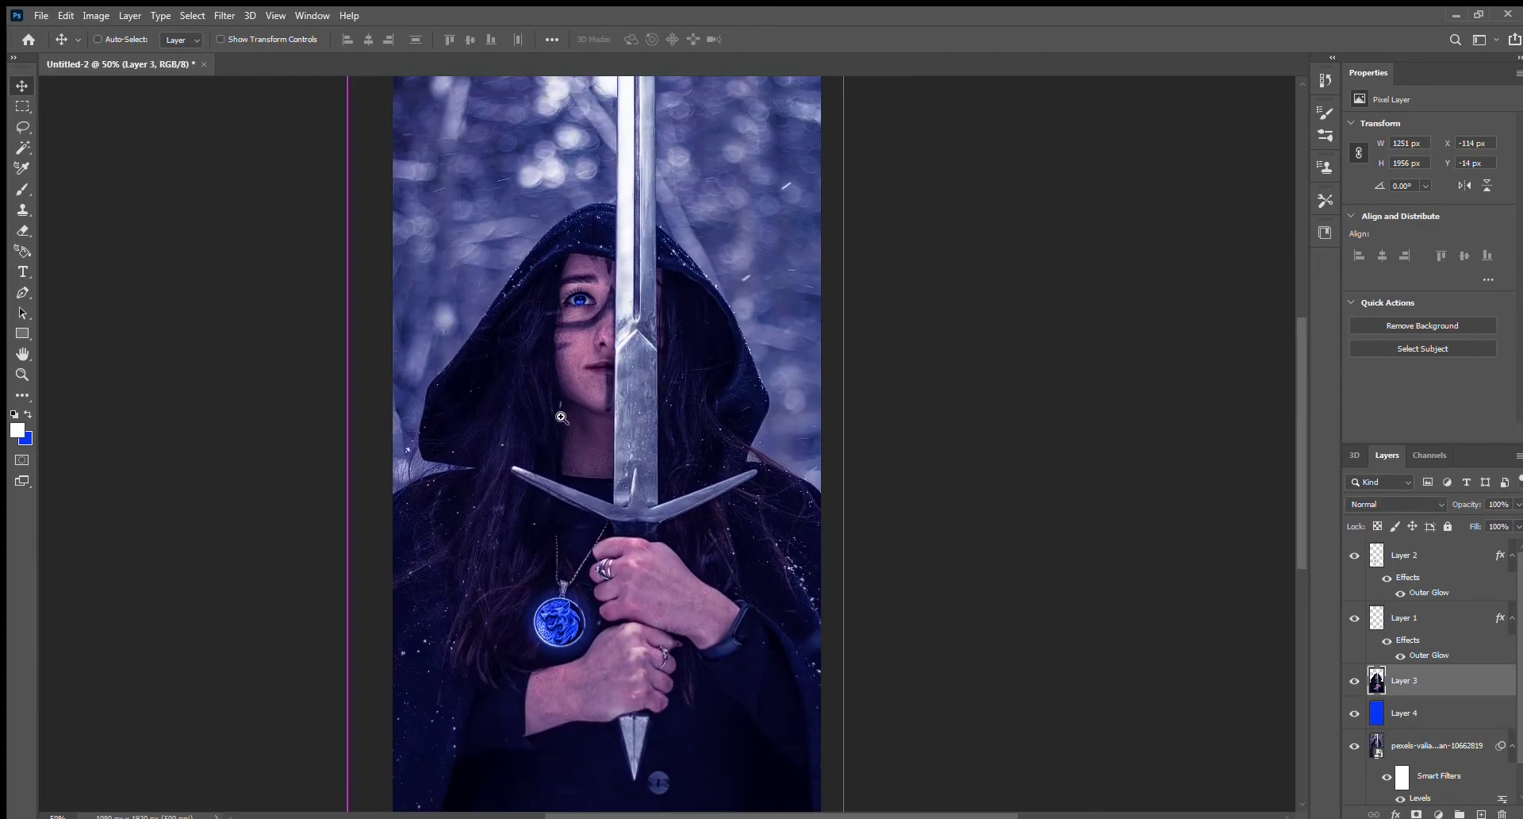
- Draw a curved pen path for the war-paint shape on the forehead
{"action": "scroll", "coordinate": [598, 297], "scroll_direction": "up", "scroll_amount": 4}
{"action": "scroll", "coordinate": [598, 296], "scroll_direction": "up", "scroll_amount": 6}
{"action": "scroll", "coordinate": [634, 397], "scroll_direction": "down", "scroll_amount": 2}
{"action": "key", "text": "p"}
{"action": "left_click", "coordinate": [702, 331]}
{"action": "left_click_drag", "start_coordinate": [739, 479], "coordinate": [738, 527]}
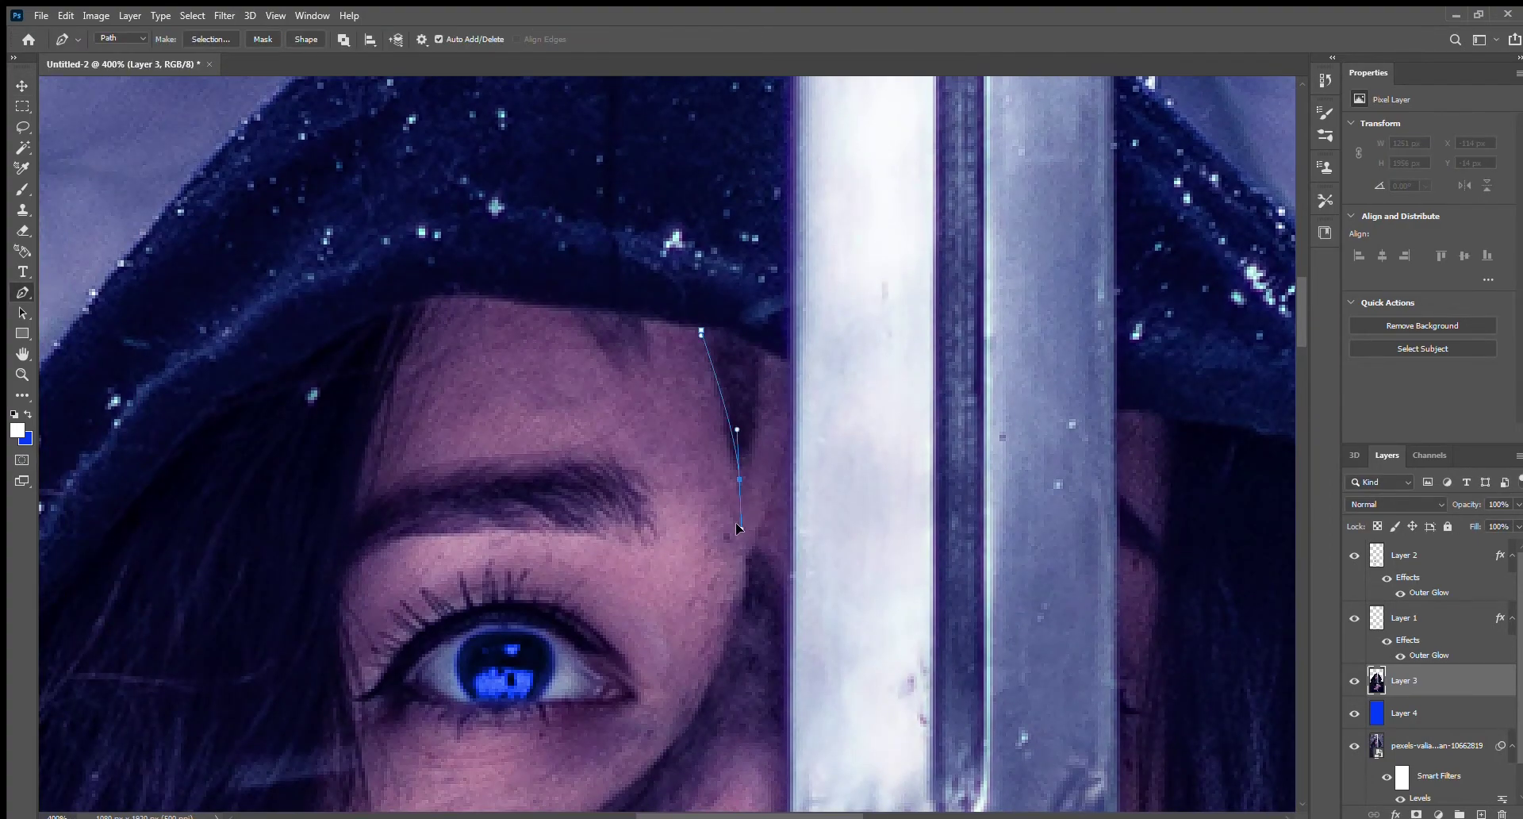
- Fill the forehead selection with blue on a new layer set to Color mode
{"action": "key", "text": "ctrl+Return"}
{"action": "key", "text": "ctrl+shift+alt+n"}
{"action": "key", "text": "ctrl+BackSpace"}
{"action": "key", "text": "v"}
{"action": "key", "text": "ctrl+d"}
{"action": "key", "text": "alt+shift+c"}
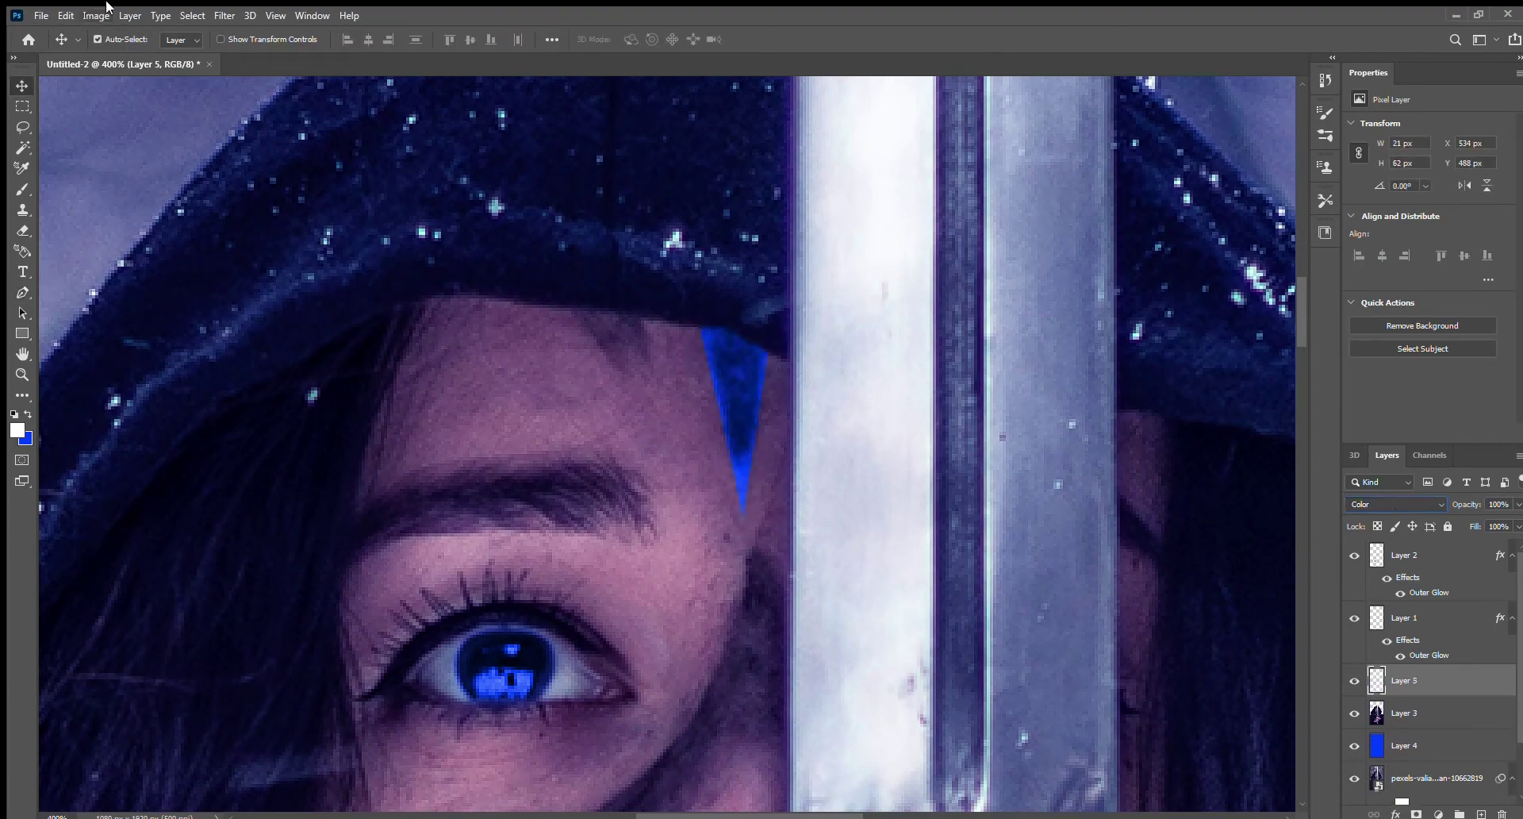
- Scale the blue forehead shape down to about 84% around its centre
{"action": "key", "text": "h"}
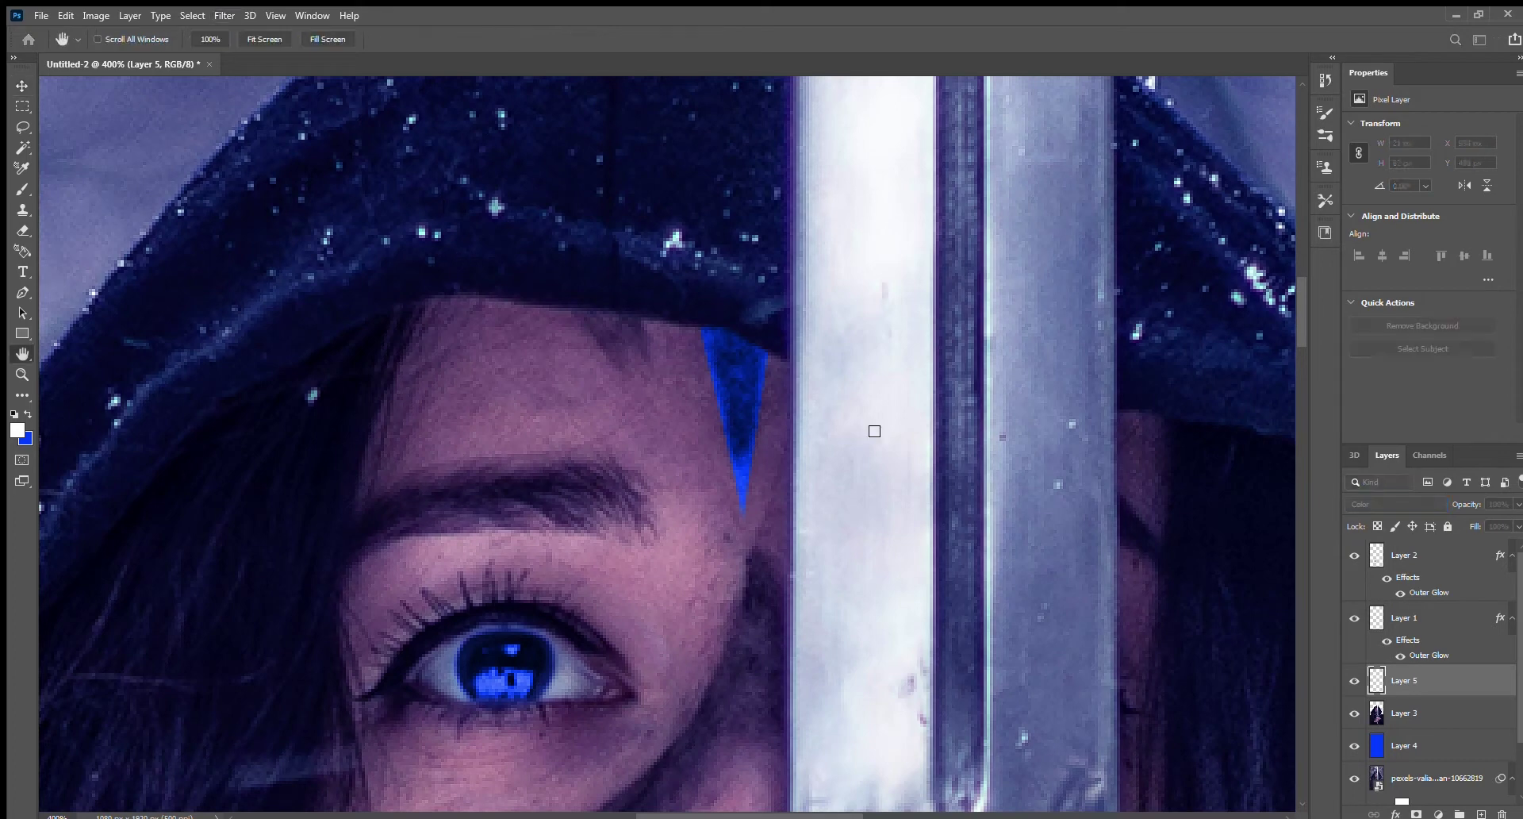
{"action": "key", "text": "v"}
{"action": "key", "text": "ctrl+t"}
{"action": "left_click_drag", "start_coordinate": [669, 291], "coordinate": [683, 314]}
{"action": "left_click", "coordinate": [790, 38]}
{"action": "scroll", "coordinate": [614, 341], "scroll_direction": "up", "scroll_amount": 1}
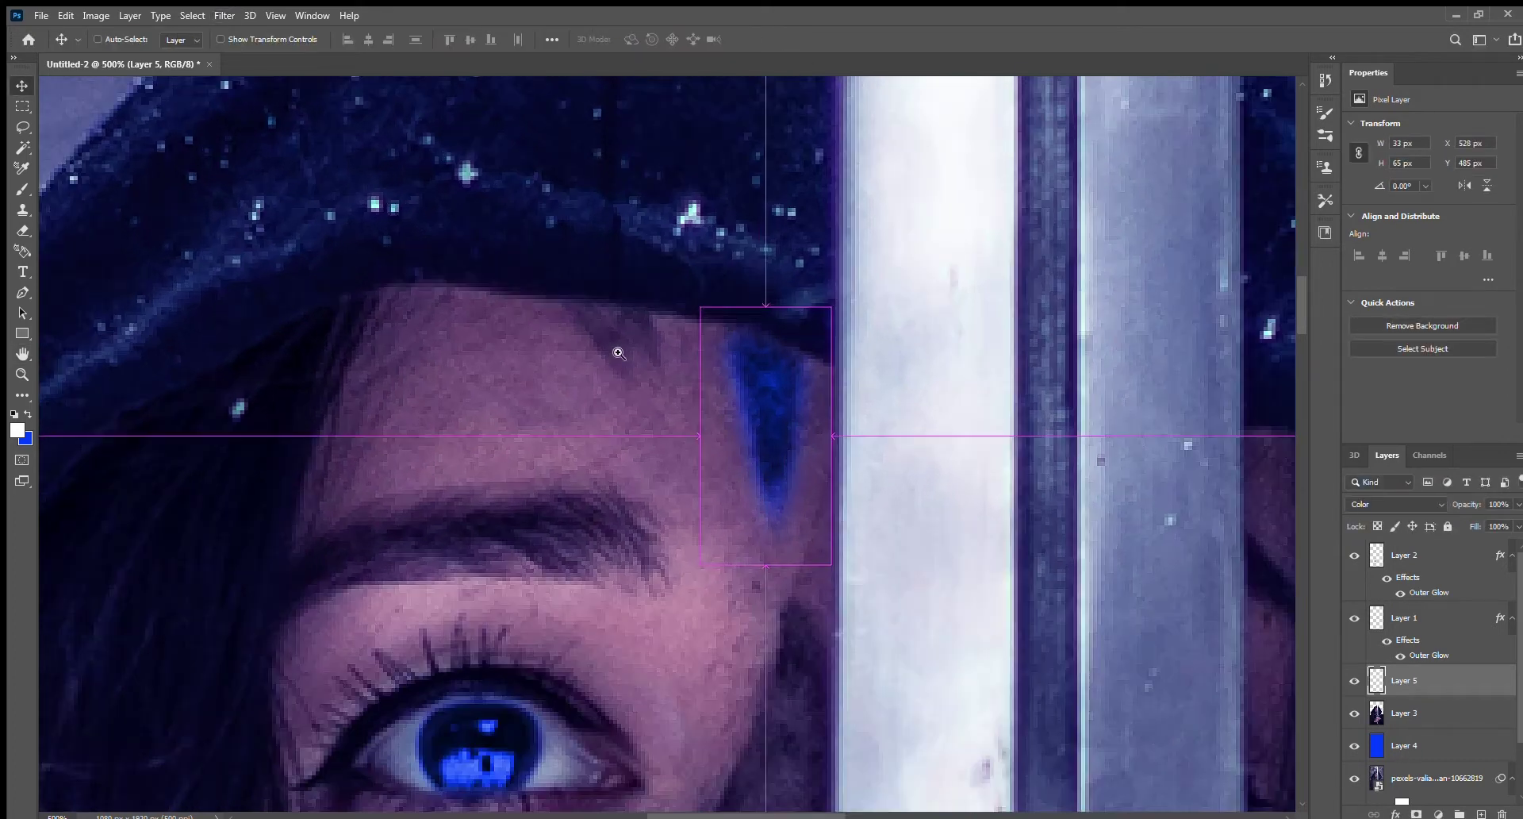
- Paint a curved blue stroke under the eye with a small brush
{"action": "key", "text": "b"}
{"action": "key", "text": "bracketleft"}
{"action": "key", "text": "bracketleft"}
{"action": "key", "text": "bracketleft"}
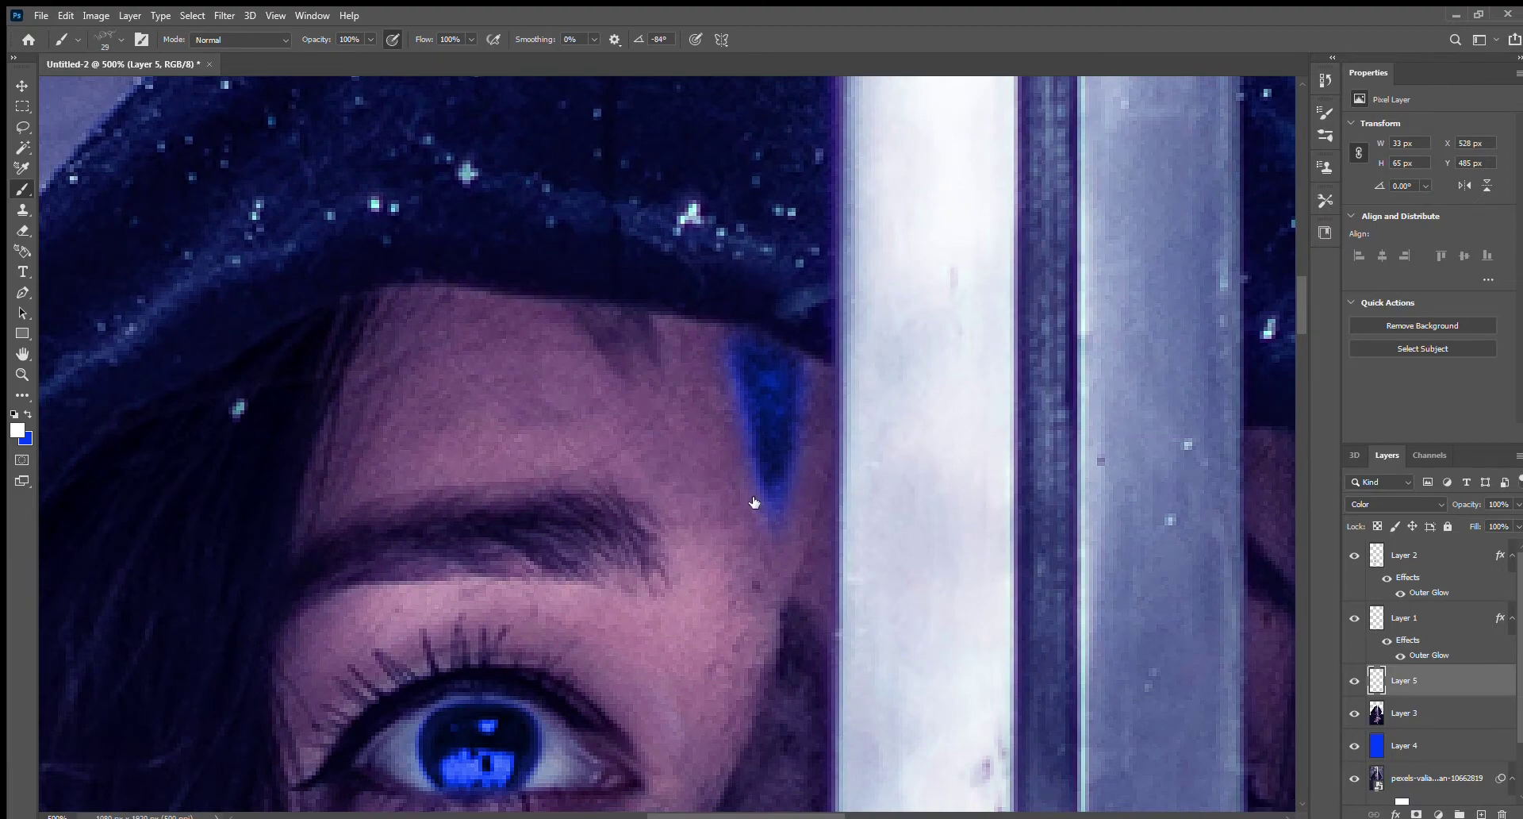
{"action": "scroll", "coordinate": [714, 429], "scroll_direction": "down", "scroll_amount": 3}
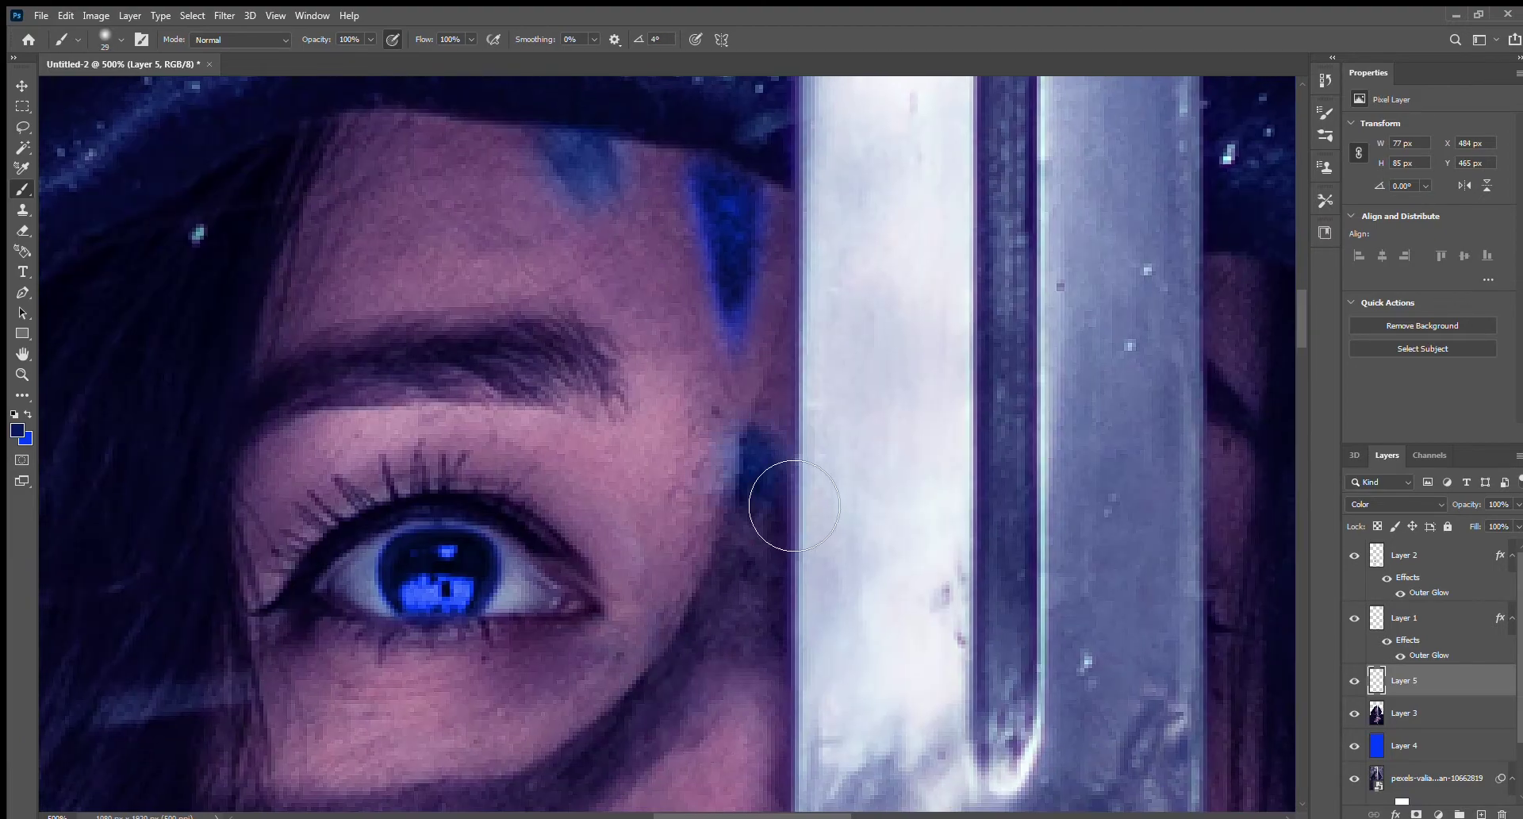
{"action": "scroll", "coordinate": [762, 483], "scroll_direction": "down", "scroll_amount": 3}
{"action": "left_click_drag", "start_coordinate": [833, 191], "coordinate": [72, 560]}
{"action": "scroll", "coordinate": [687, 455], "scroll_direction": "right", "scroll_amount": 2}
{"action": "scroll", "coordinate": [687, 456], "scroll_direction": "down", "scroll_amount": 3}
{"action": "scroll", "coordinate": [687, 455], "scroll_direction": "left", "scroll_amount": 1}
- Paint a short blue cheek streak and a long line down the chin beside the sword
{"action": "left_click_drag", "start_coordinate": [333, 568], "coordinate": [373, 591]}
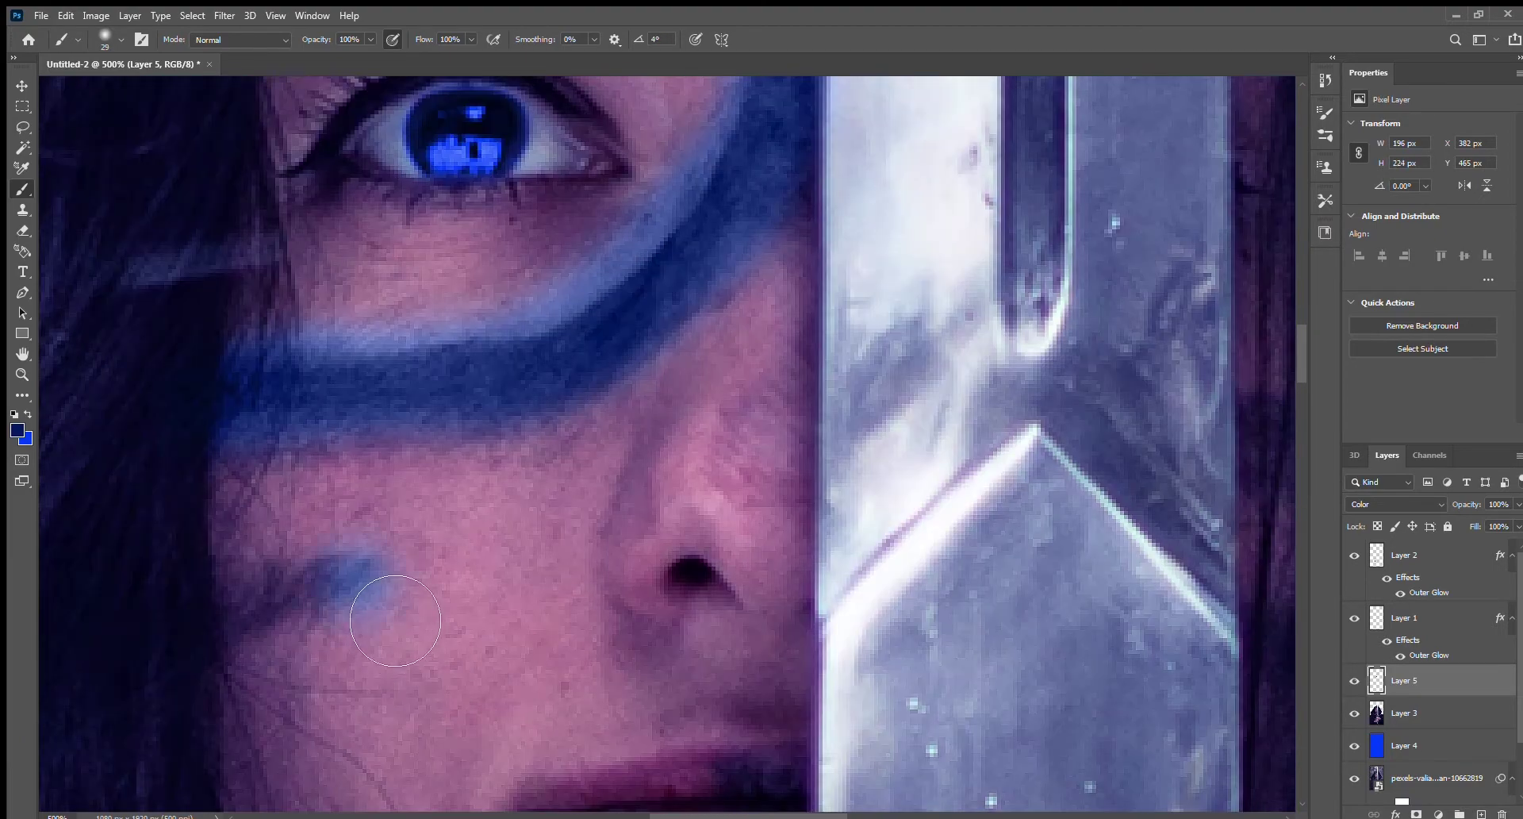
{"action": "scroll", "coordinate": [274, 640], "scroll_direction": "down", "scroll_amount": 4}
{"action": "left_click_drag", "start_coordinate": [734, 381], "coordinate": [738, 777]}
{"action": "scroll", "coordinate": [789, 521], "scroll_direction": "down", "scroll_amount": 4}
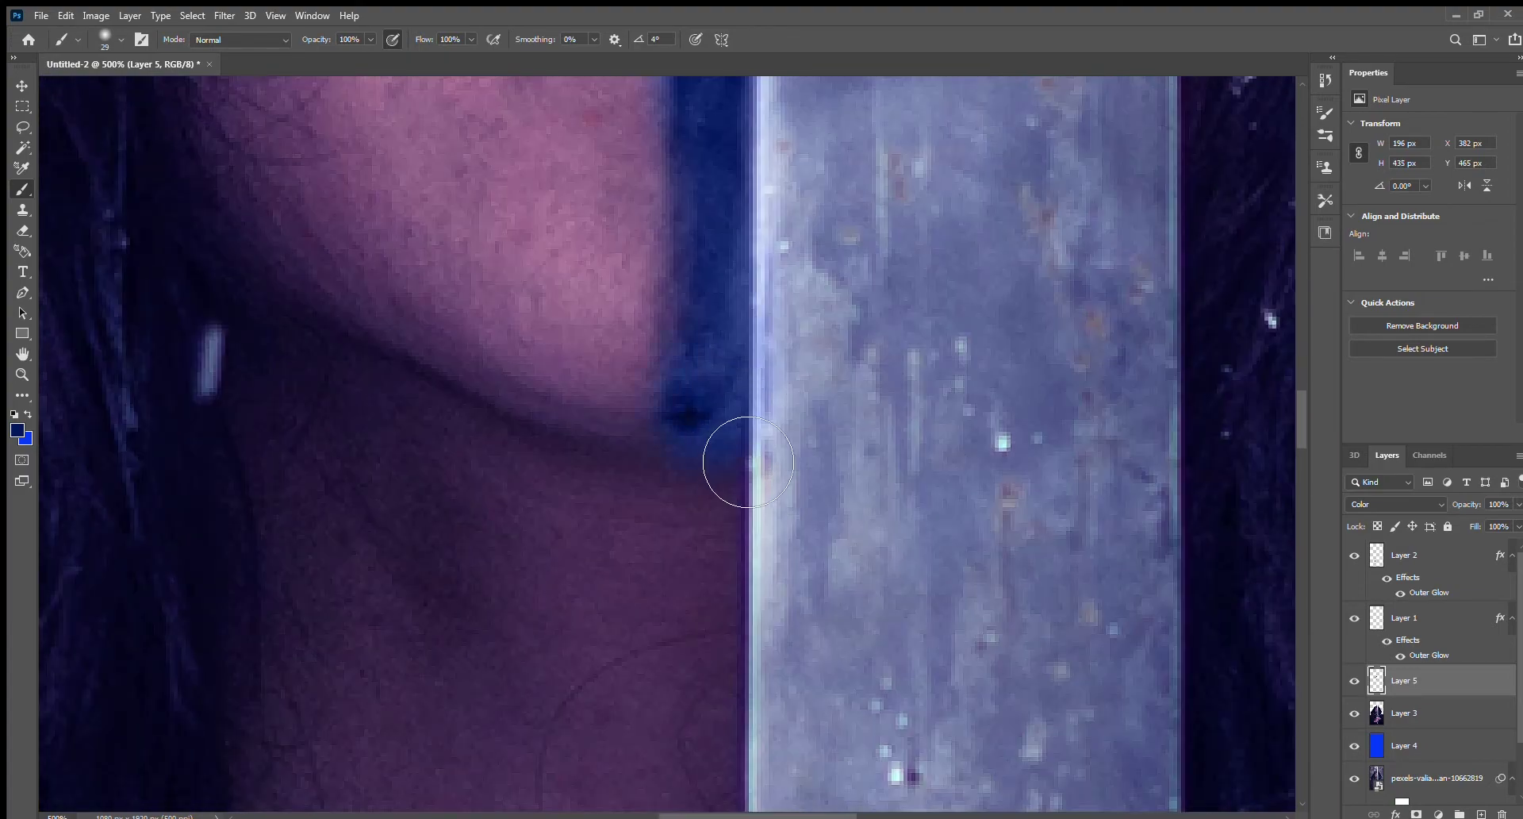
{"action": "scroll", "coordinate": [738, 460], "scroll_direction": "up", "scroll_amount": 4}
{"action": "scroll", "coordinate": [750, 551], "scroll_direction": "down", "scroll_amount": 4}
{"action": "scroll", "coordinate": [714, 476], "scroll_direction": "down", "scroll_amount": 1}
- Erase stray edges of the blue face paint and review the result
{"action": "key", "text": "h"}
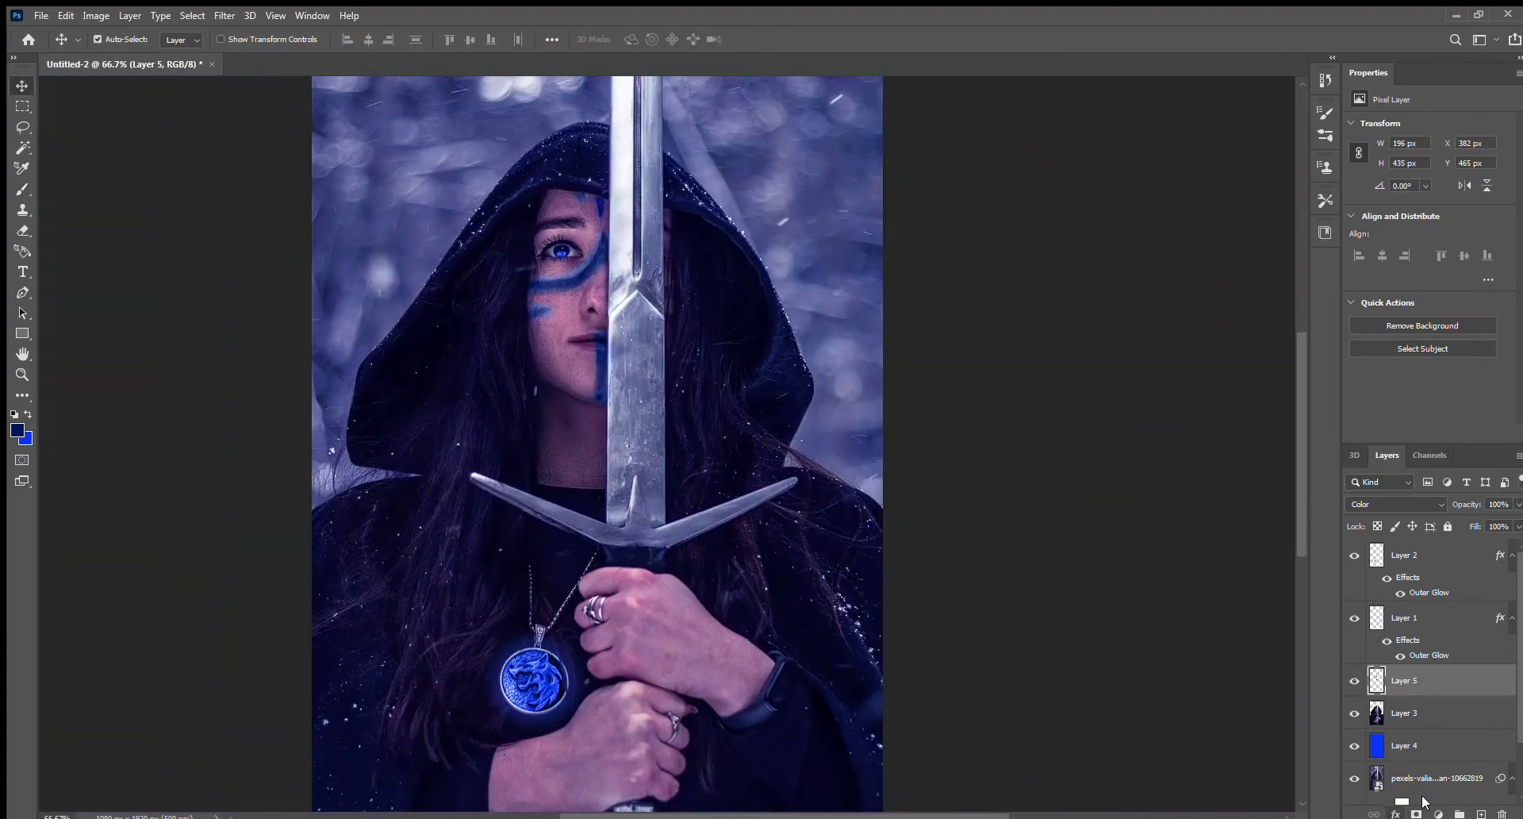
{"action": "scroll", "coordinate": [585, 274], "scroll_direction": "up", "scroll_amount": 3}
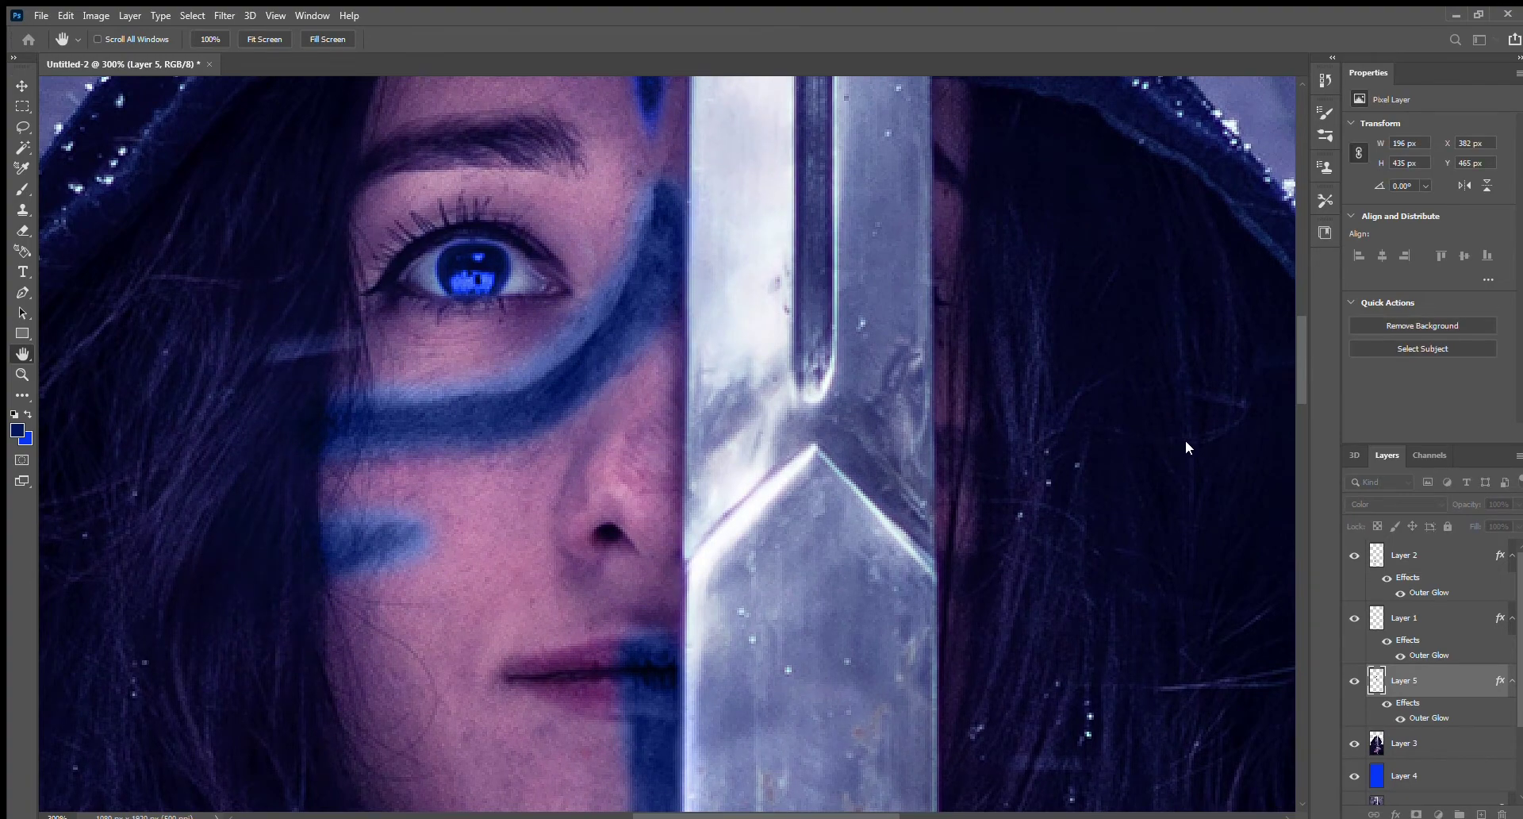
{"action": "key", "text": "e"}
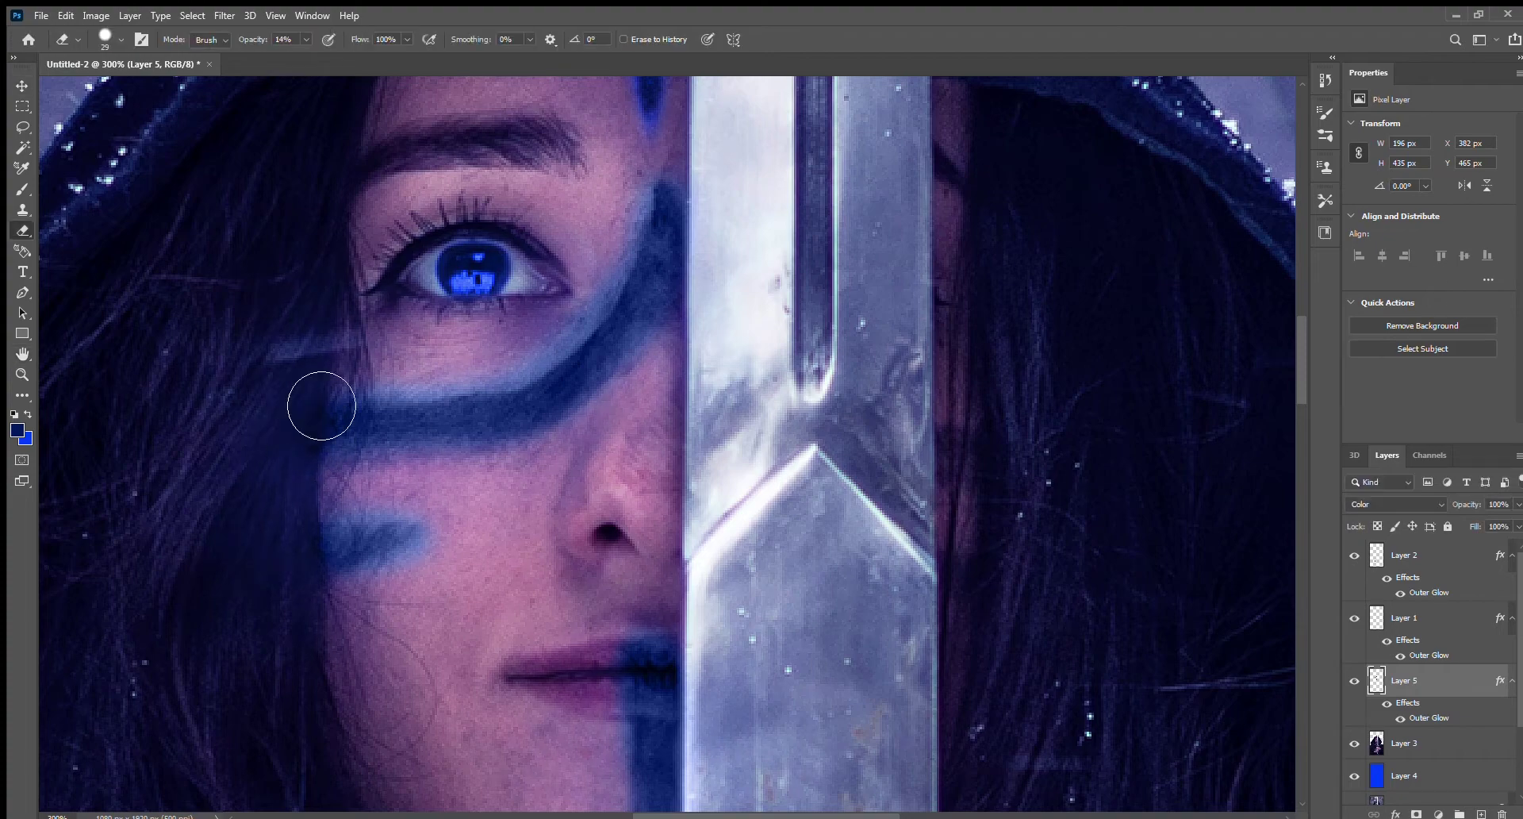
{"action": "scroll", "coordinate": [619, 549], "scroll_direction": "up", "scroll_amount": 4}
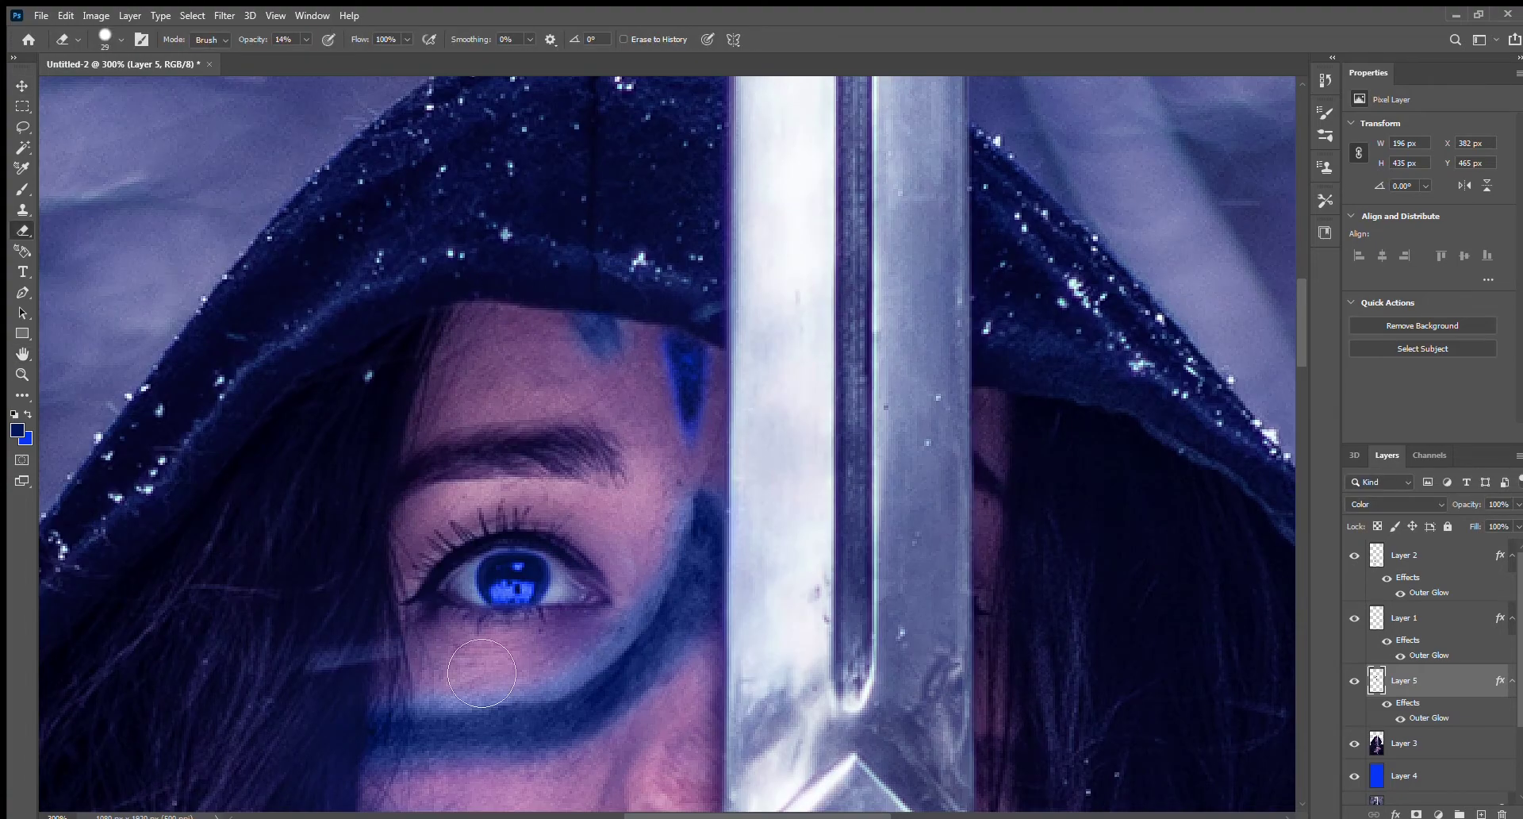
{"action": "scroll", "coordinate": [476, 684], "scroll_direction": "down", "scroll_amount": 2}
{"action": "scroll", "coordinate": [476, 684], "scroll_direction": "down", "scroll_amount": 2}
{"action": "scroll", "coordinate": [476, 683], "scroll_direction": "down", "scroll_amount": 2}
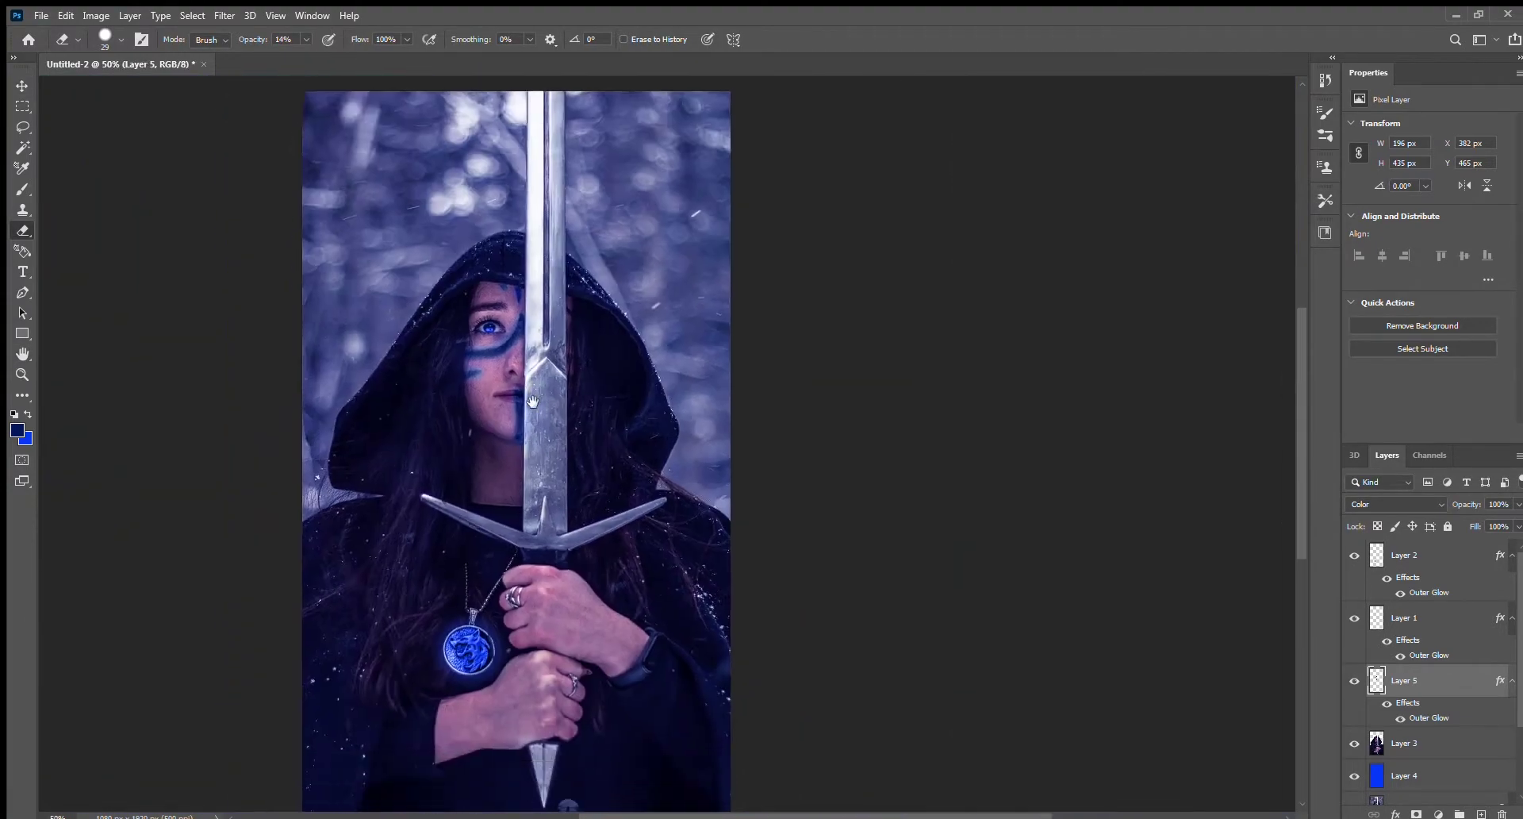
{"action": "key", "text": "v"}
{"action": "scroll", "coordinate": [541, 418], "scroll_direction": "up", "scroll_amount": 4}
{"action": "key", "text": "h"}
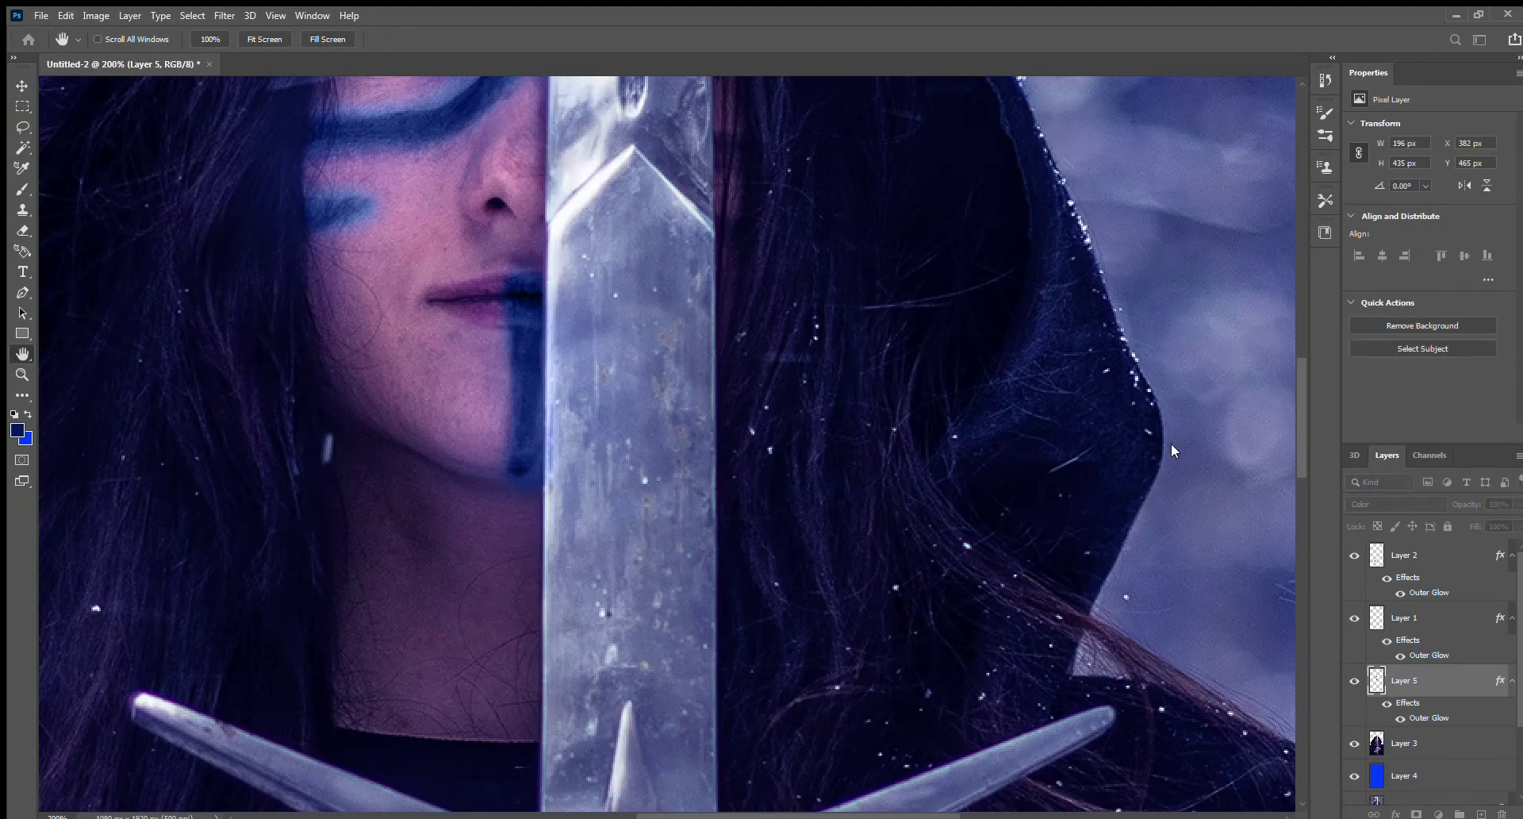
{"action": "scroll", "coordinate": [1179, 449], "scroll_direction": "down", "scroll_amount": 2}
{"action": "scroll", "coordinate": [1179, 449], "scroll_direction": "down", "scroll_amount": 3}
- Duplicate the face war-paint layer and reposition the image in the window
{"action": "key", "text": "v"}
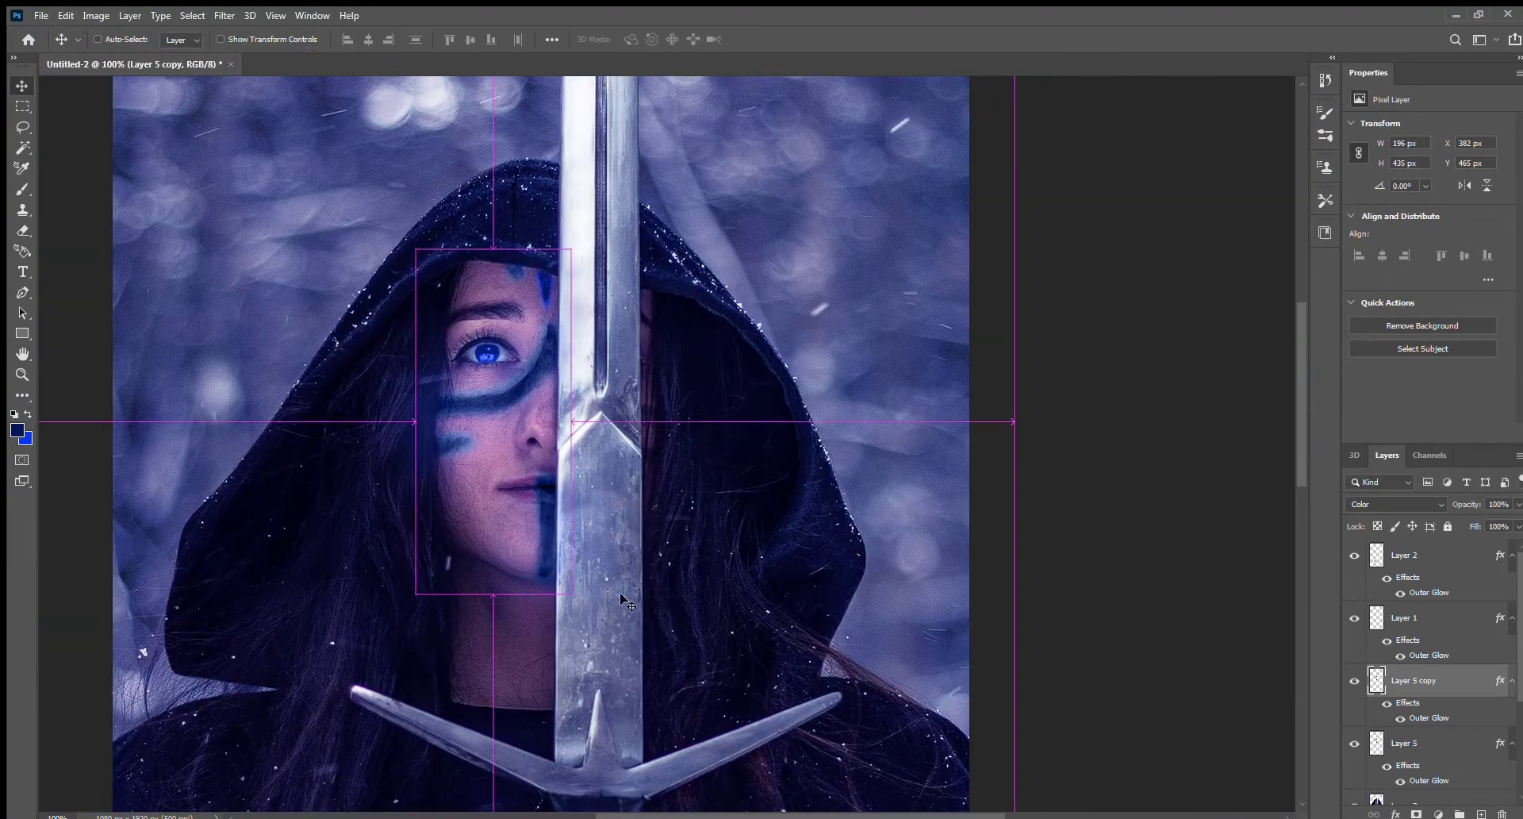
{"action": "key", "text": "ctrl+j"}
{"action": "scroll", "coordinate": [546, 429], "scroll_direction": "up", "scroll_amount": 1}
{"action": "scroll", "coordinate": [547, 429], "scroll_direction": "down", "scroll_amount": 1}
{"action": "left_click_drag", "start_coordinate": [555, 556], "coordinate": [571, 317]}
{"action": "scroll", "coordinate": [609, 364], "scroll_direction": "down", "scroll_amount": 2}
{"action": "scroll", "coordinate": [608, 364], "scroll_direction": "up", "scroll_amount": 1}
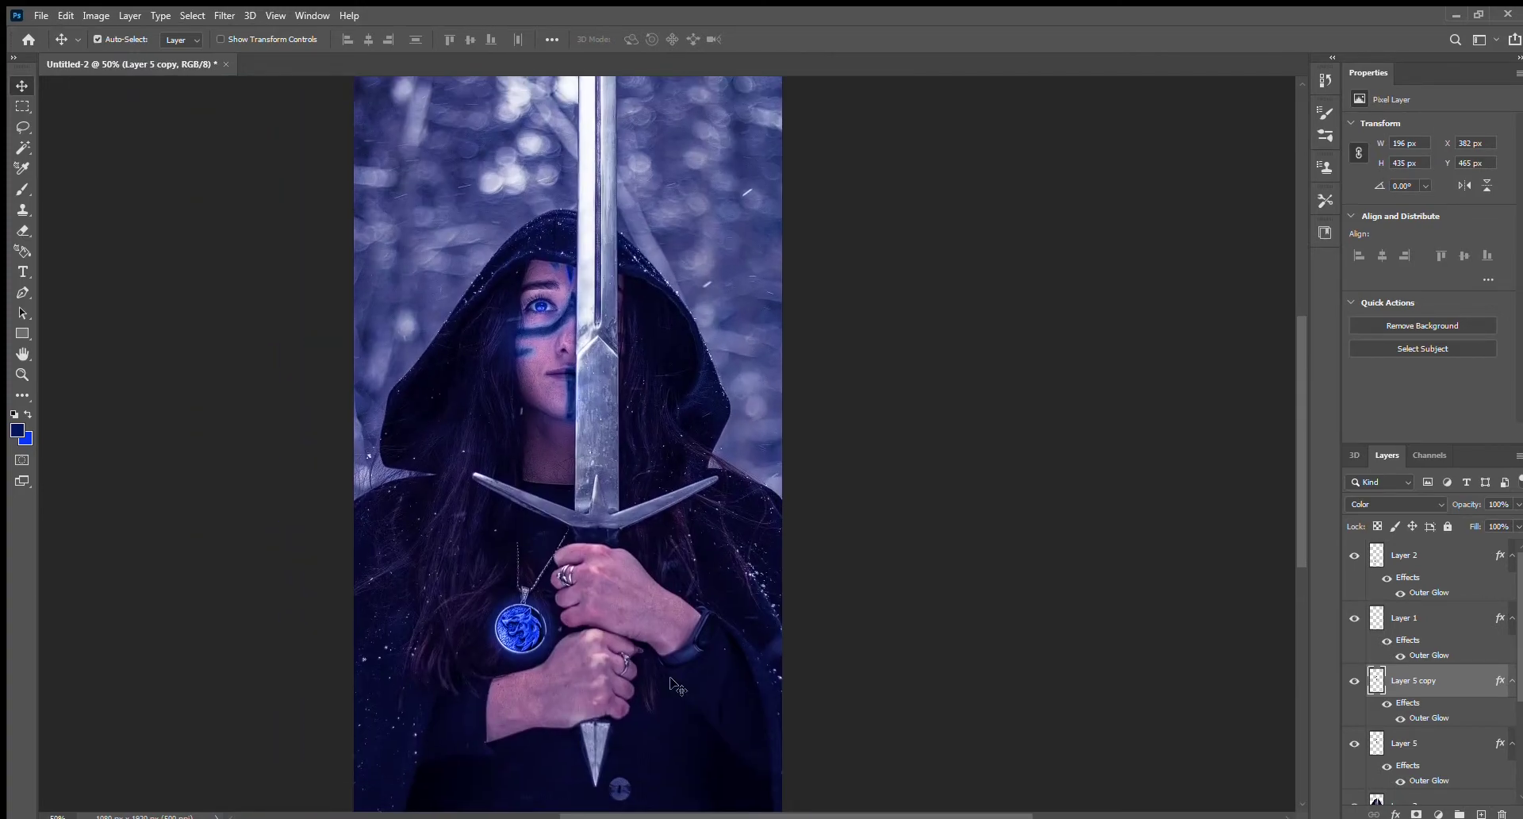
{"action": "scroll", "coordinate": [619, 540], "scroll_direction": "up", "scroll_amount": 1}
{"action": "scroll", "coordinate": [568, 503], "scroll_direction": "up", "scroll_amount": 1}
{"action": "scroll", "coordinate": [458, 404], "scroll_direction": "down", "scroll_amount": 1}
{"action": "scroll", "coordinate": [458, 403], "scroll_direction": "up", "scroll_amount": 3}
- On a new layer, paint a blue stroke across the wrist, redoing it twice
{"action": "key", "text": "ctrl+shift+alt+n"}
{"action": "key", "text": "b"}
{"action": "left_click_drag", "start_coordinate": [492, 309], "coordinate": [754, 429]}
{"action": "key", "text": "ctrl+z"}
{"action": "left_click_drag", "start_coordinate": [476, 301], "coordinate": [762, 432]}
{"action": "key", "text": "ctrl+z"}
{"action": "left_click_drag", "start_coordinate": [432, 281], "coordinate": [797, 448]}
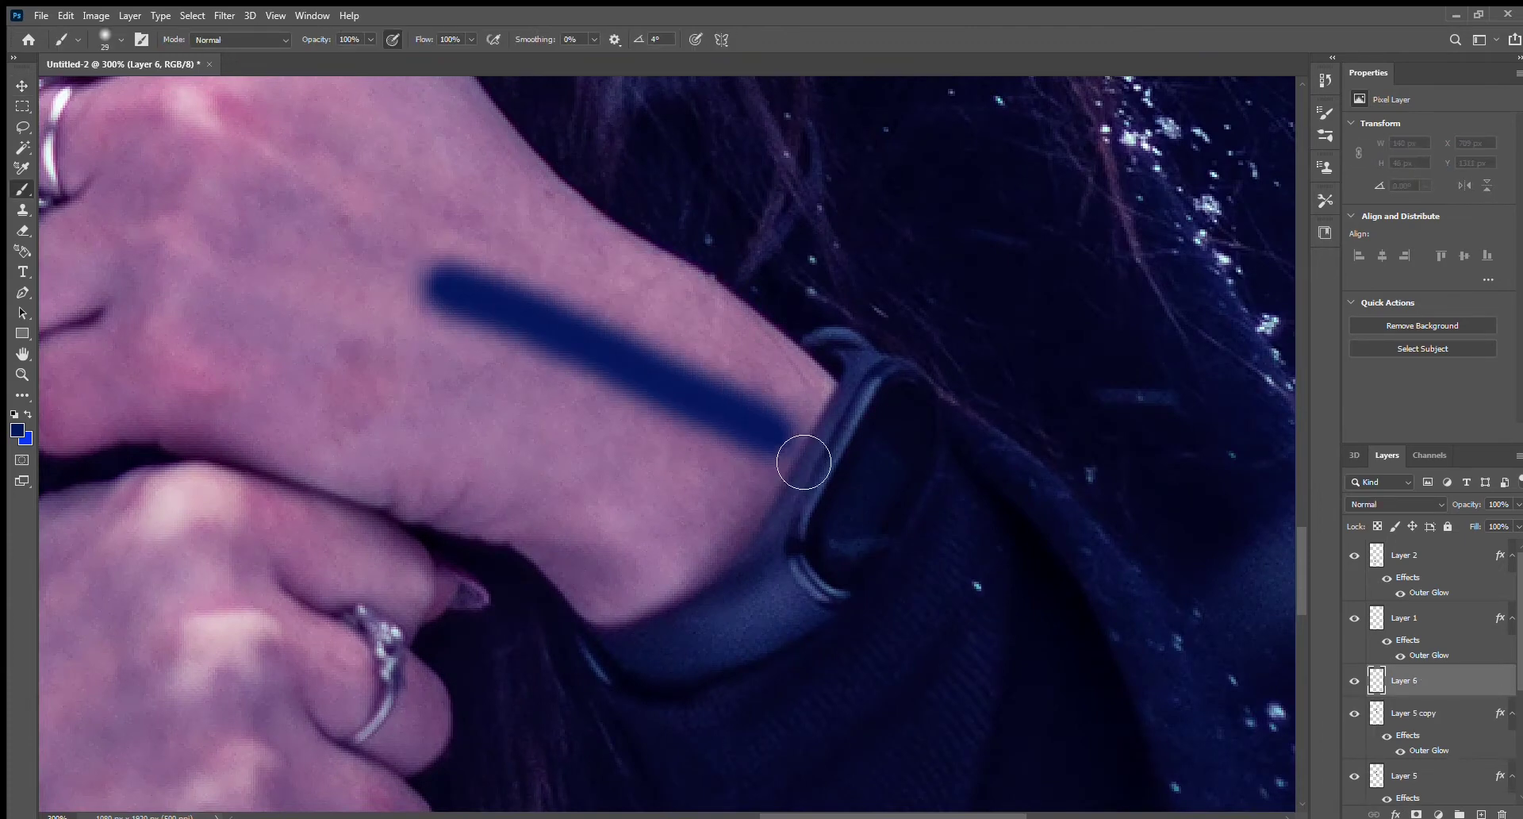
- Set the wrist stroke to Color Burn, rotate it slightly, then delete that layer
{"action": "key", "text": "v"}
{"action": "left_click", "coordinate": [1397, 504]}
{"action": "left_click", "coordinate": [1409, 512]}
{"action": "scroll", "coordinate": [1409, 511], "scroll_direction": "down", "scroll_amount": 1}
{"action": "scroll", "coordinate": [1409, 512], "scroll_direction": "up", "scroll_amount": 1}
{"action": "scroll", "coordinate": [1409, 512], "scroll_direction": "up", "scroll_amount": 1}
{"action": "key", "text": "ctrl+t"}
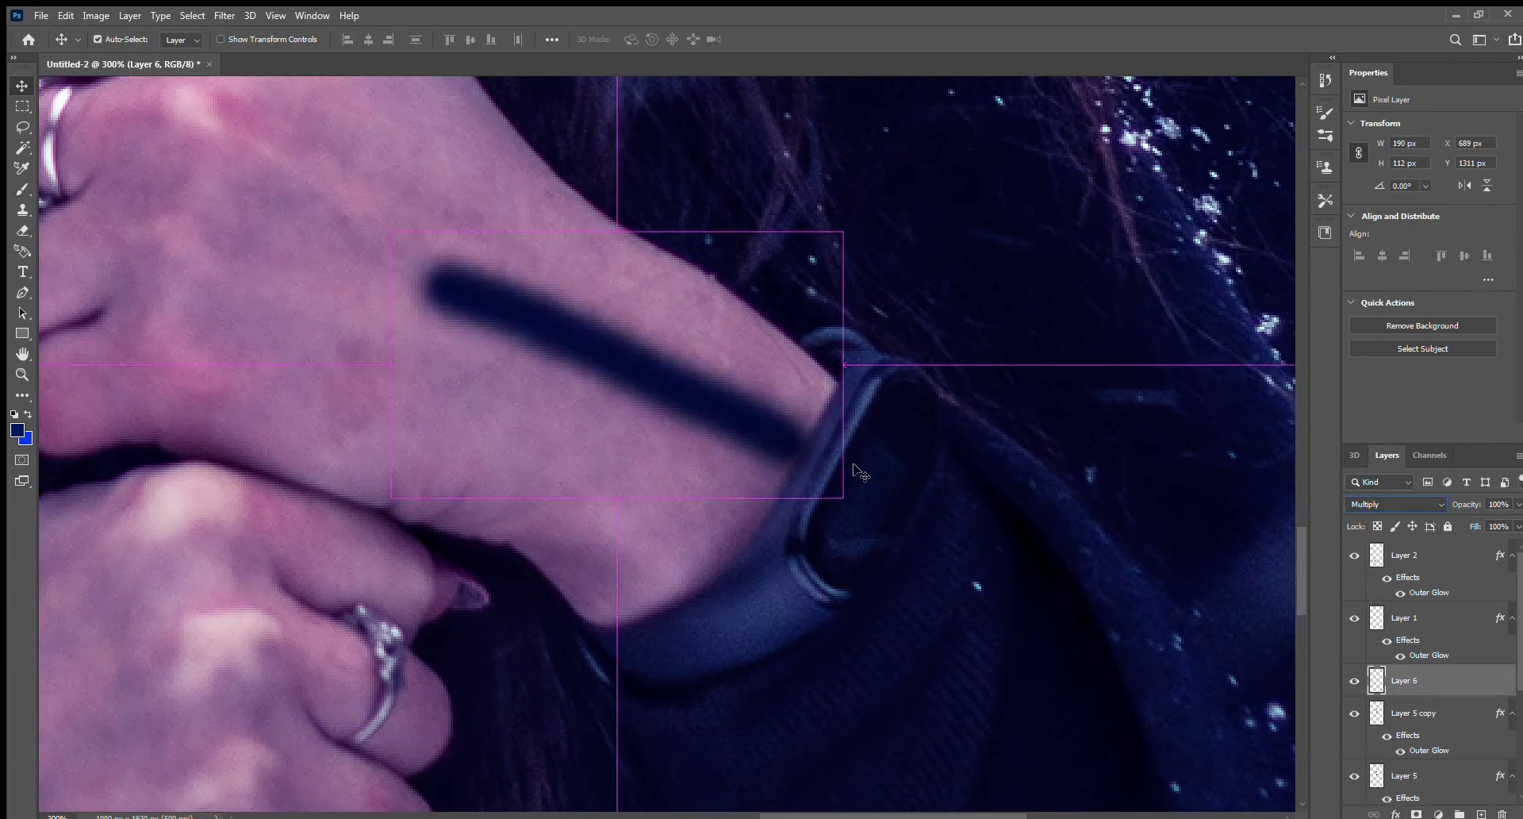
{"action": "left_click_drag", "start_coordinate": [853, 507], "coordinate": [837, 533]}
{"action": "left_click", "coordinate": [792, 39]}
{"action": "key", "text": "Delete"}
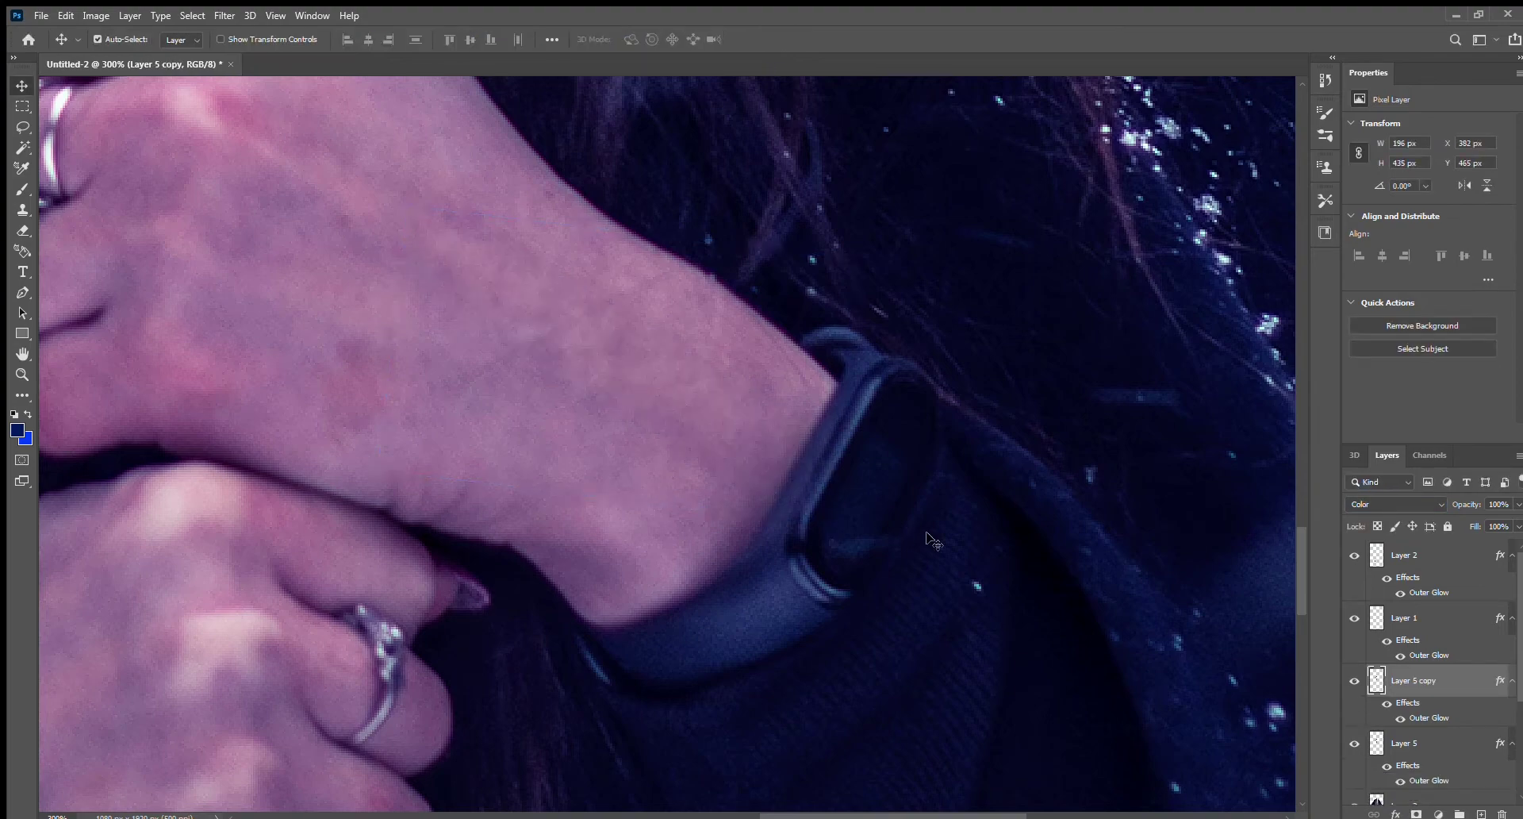
- Select the original photo layer
{"action": "scroll", "coordinate": [738, 503], "scroll_direction": "down", "scroll_amount": 1}
{"action": "scroll", "coordinate": [738, 503], "scroll_direction": "down", "scroll_amount": 2}
{"action": "scroll", "coordinate": [733, 512], "scroll_direction": "down", "scroll_amount": 1}
{"action": "scroll", "coordinate": [730, 520], "scroll_direction": "down", "scroll_amount": 1}
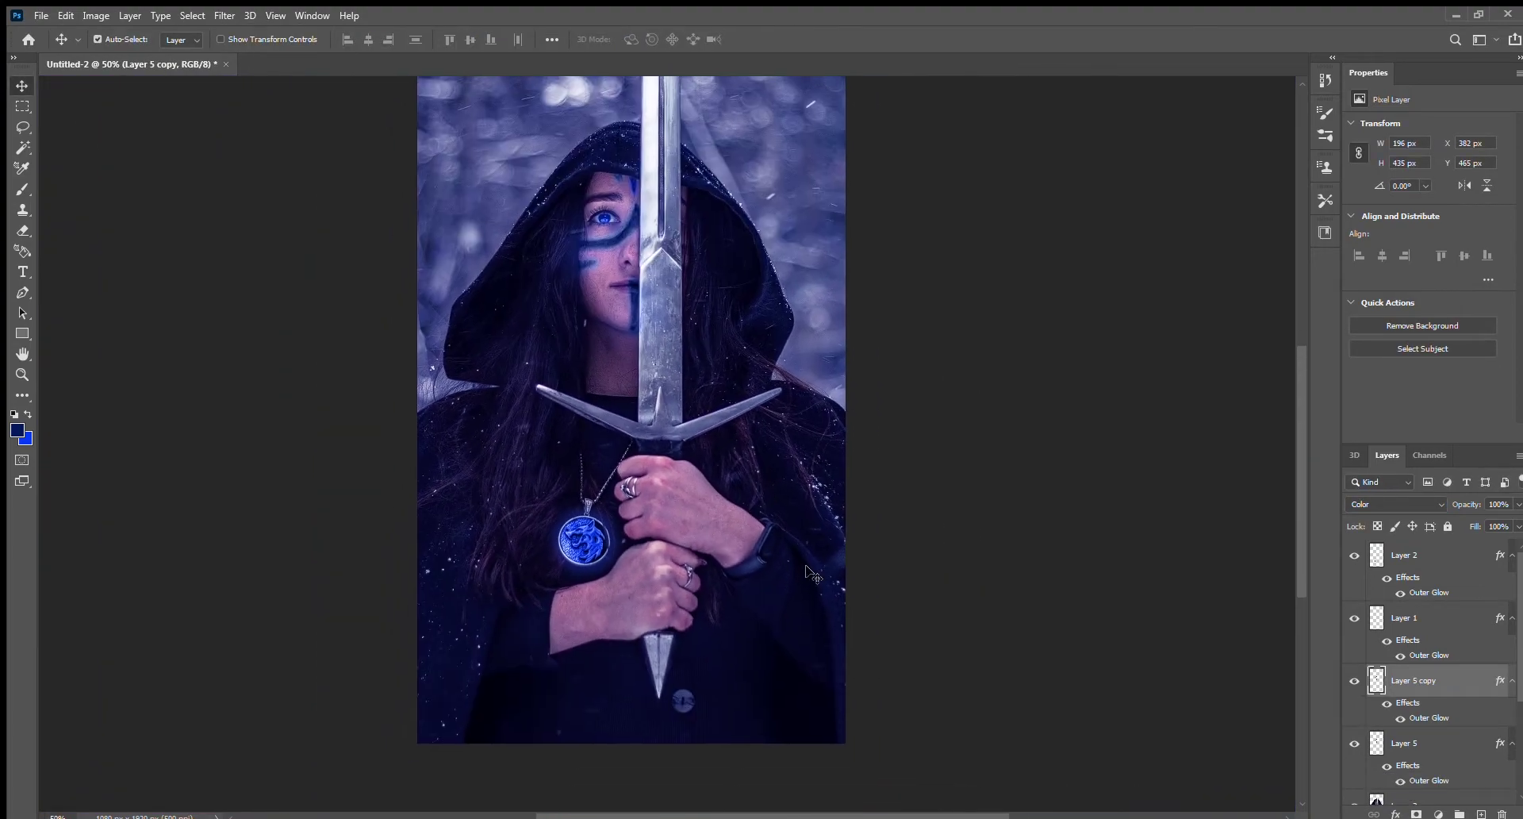
{"action": "left_click", "coordinate": [728, 525], "text": "ctrl"}
{"action": "scroll", "coordinate": [729, 526], "scroll_direction": "down", "scroll_amount": 1}
{"action": "scroll", "coordinate": [1442, 724], "scroll_direction": "up", "scroll_amount": 3}
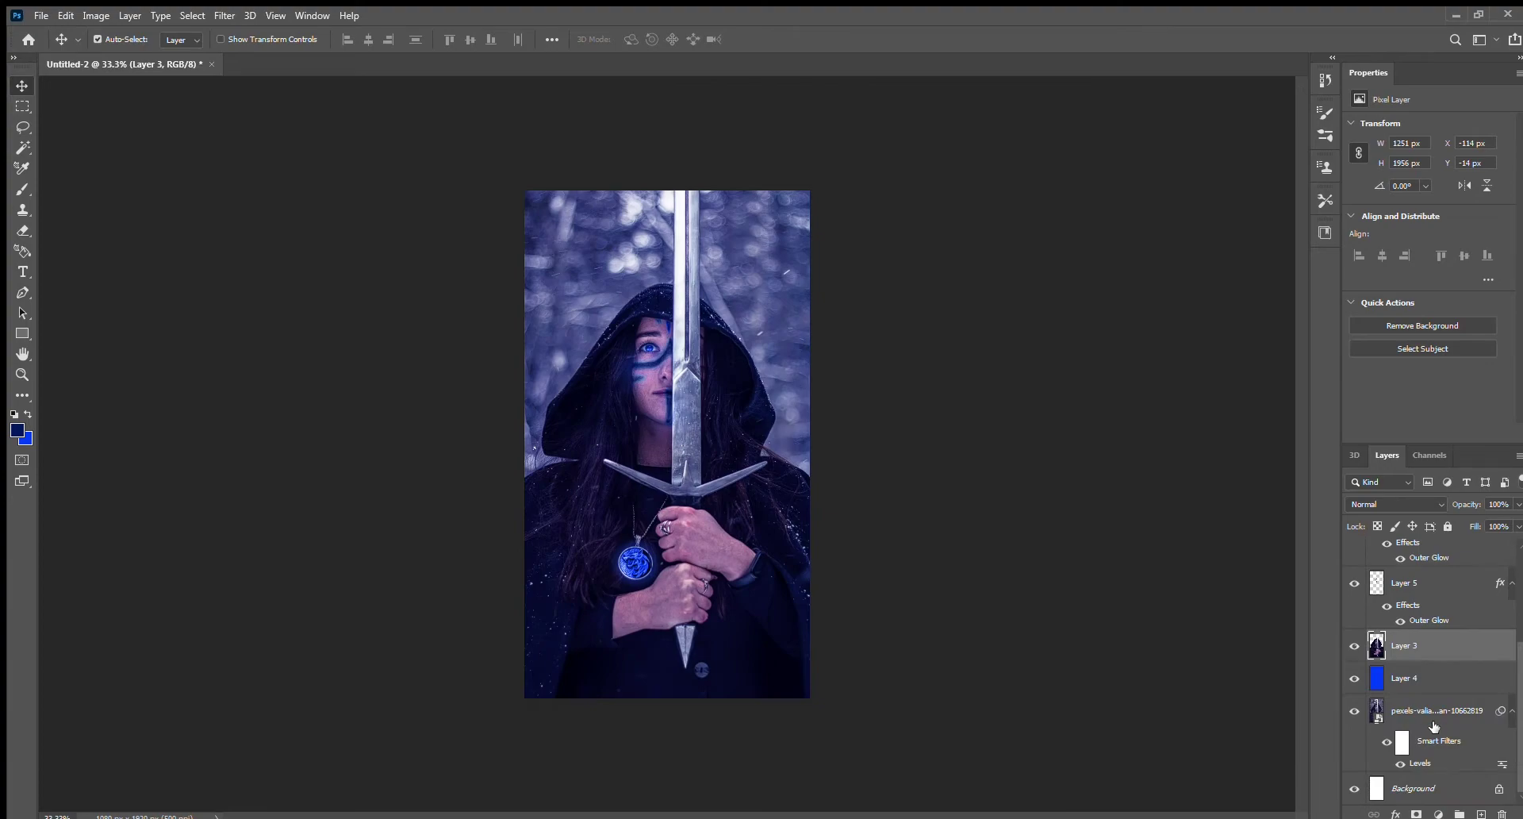
{"action": "scroll", "coordinate": [1422, 595], "scroll_direction": "up", "scroll_amount": 3}
{"action": "scroll", "coordinate": [761, 582], "scroll_direction": "up", "scroll_amount": 2}
{"action": "scroll", "coordinate": [730, 532], "scroll_direction": "up", "scroll_amount": 1}
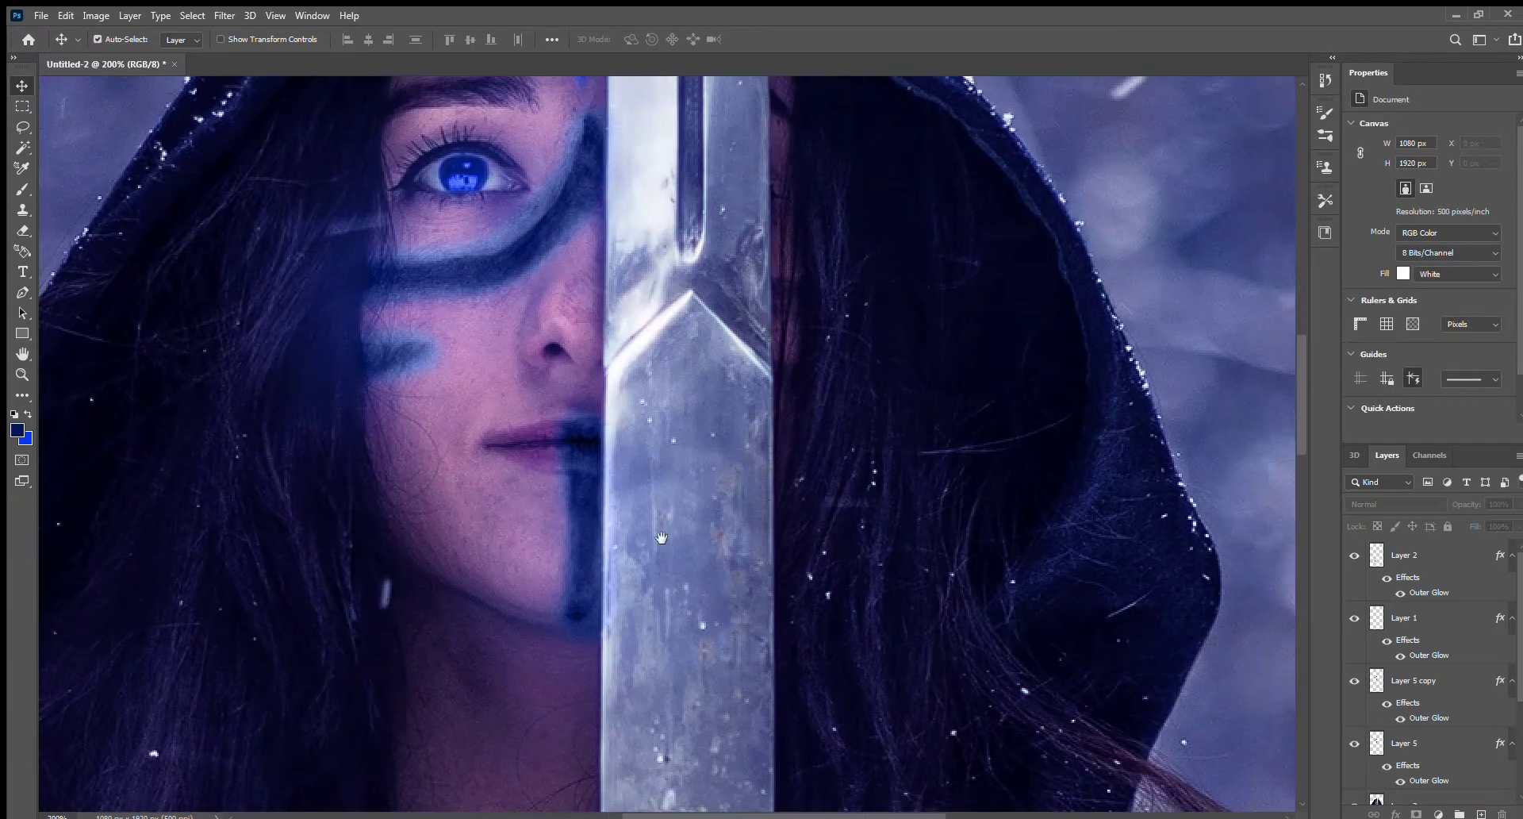
{"action": "scroll", "coordinate": [692, 478], "scroll_direction": "down", "scroll_amount": 1}
- Add a Screen-blended Layer 6, start scaling it to about 61%, then cancel and delete it
{"action": "key", "text": "b"}
{"action": "left_click", "coordinate": [1480, 814]}
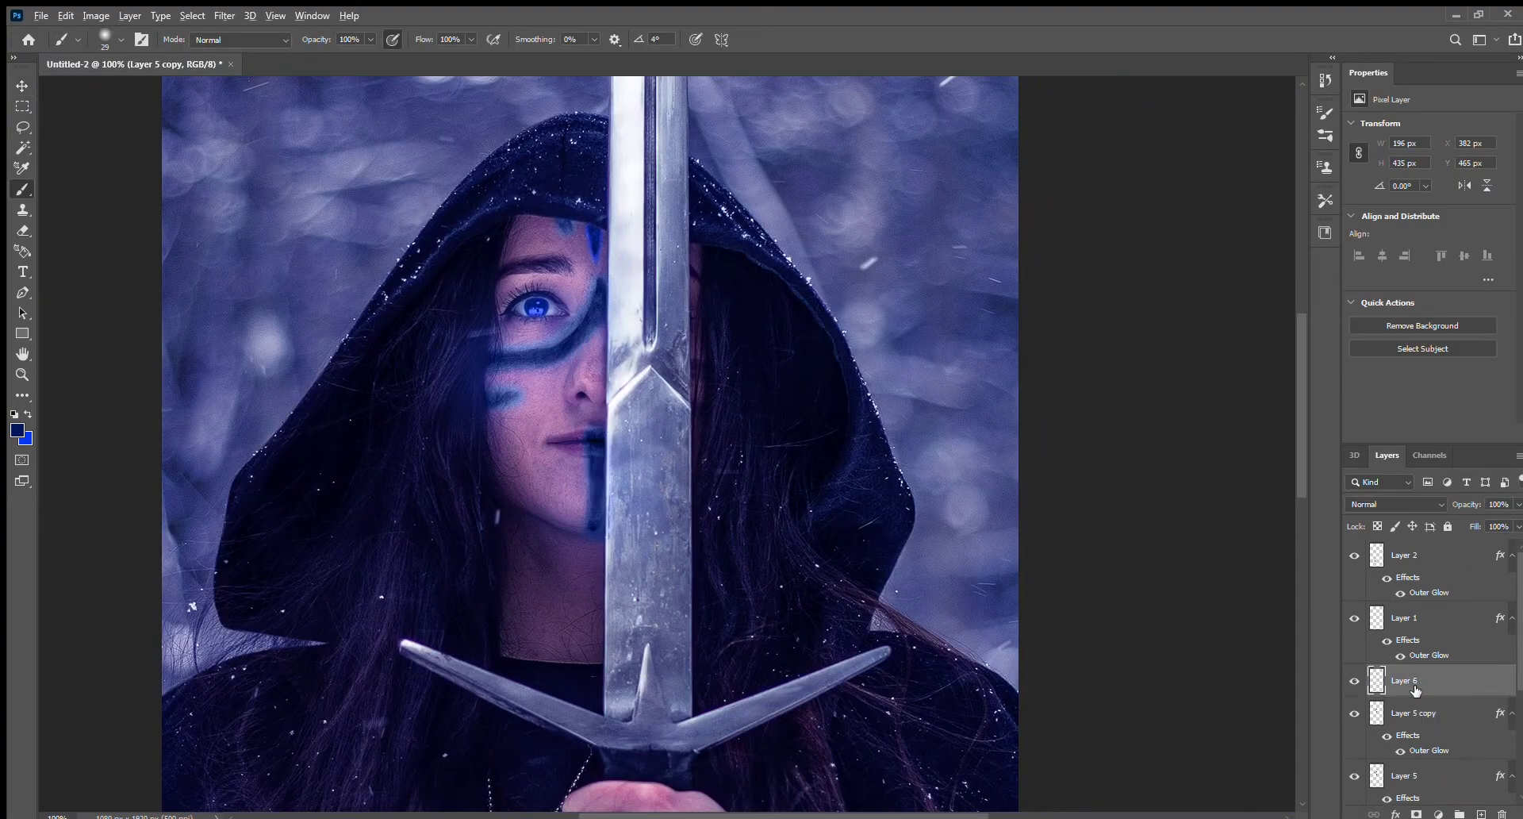
{"action": "key", "text": "period"}
{"action": "scroll", "coordinate": [555, 476], "scroll_direction": "down", "scroll_amount": 1}
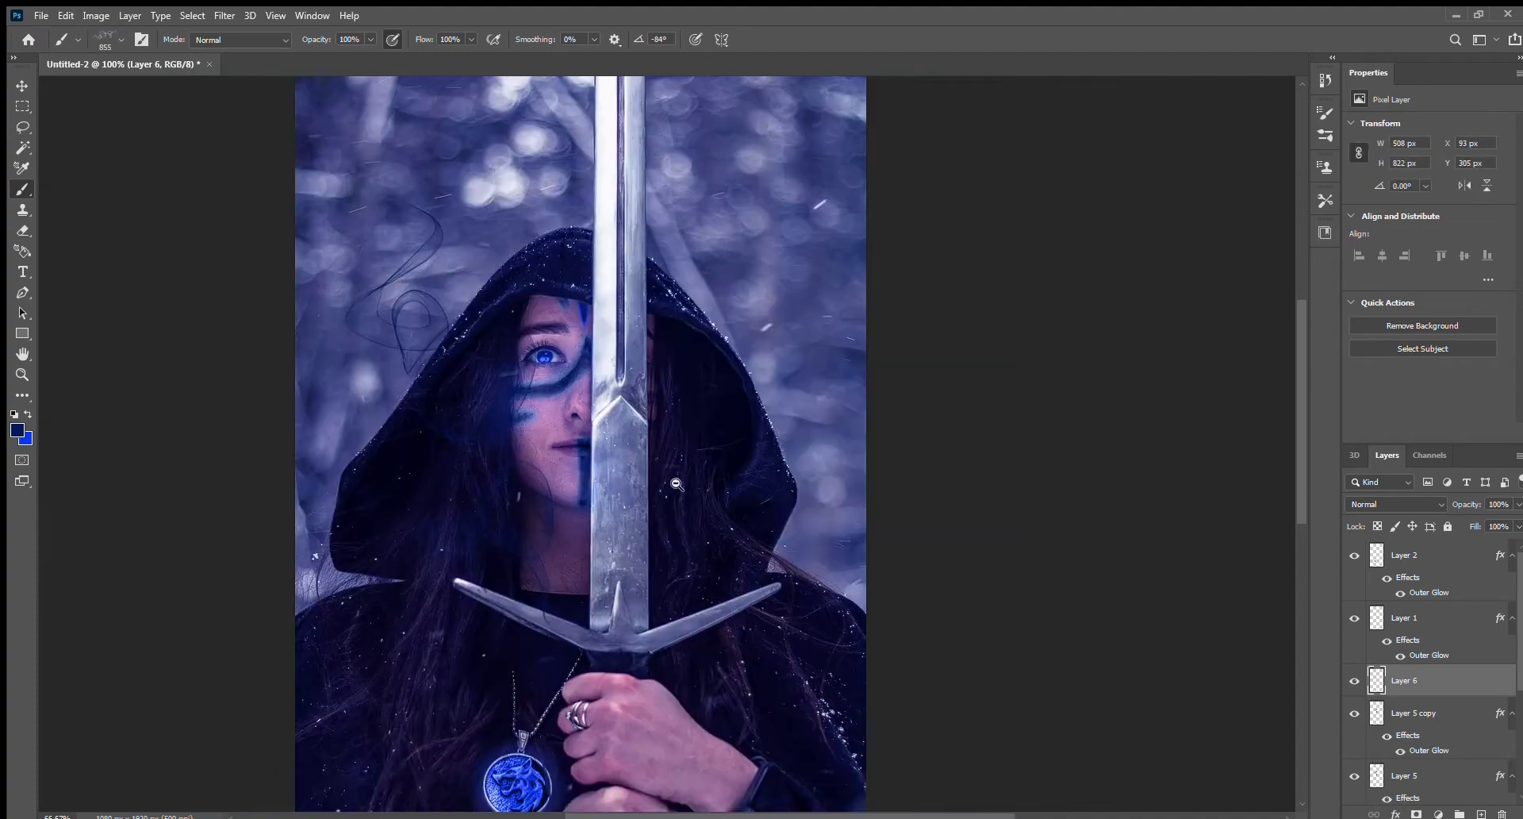
{"action": "scroll", "coordinate": [555, 476], "scroll_direction": "down", "scroll_amount": 1}
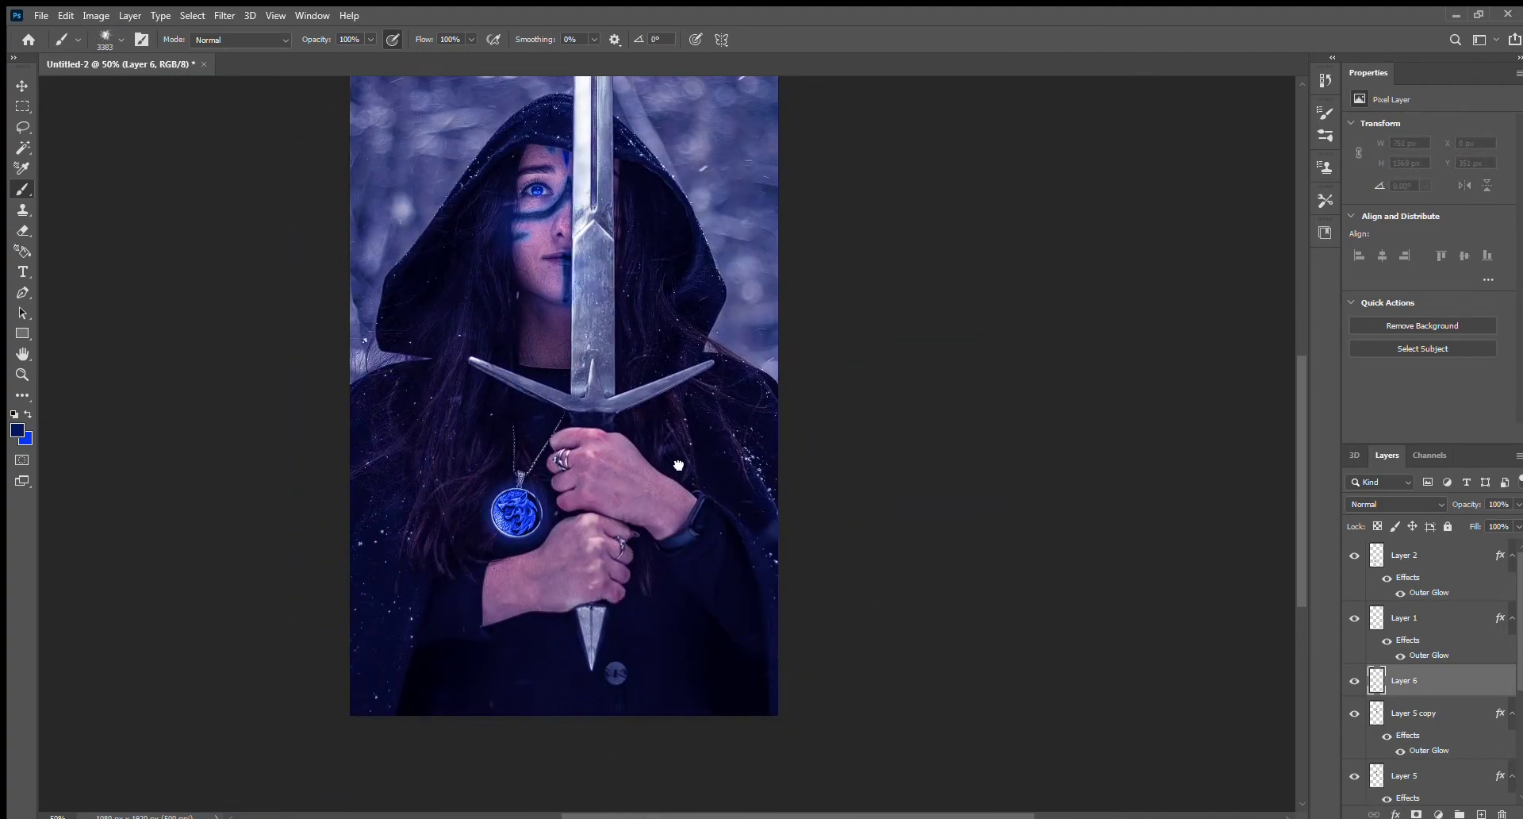
{"action": "key", "text": "shift+minus"}
{"action": "key", "text": "shift+minus"}
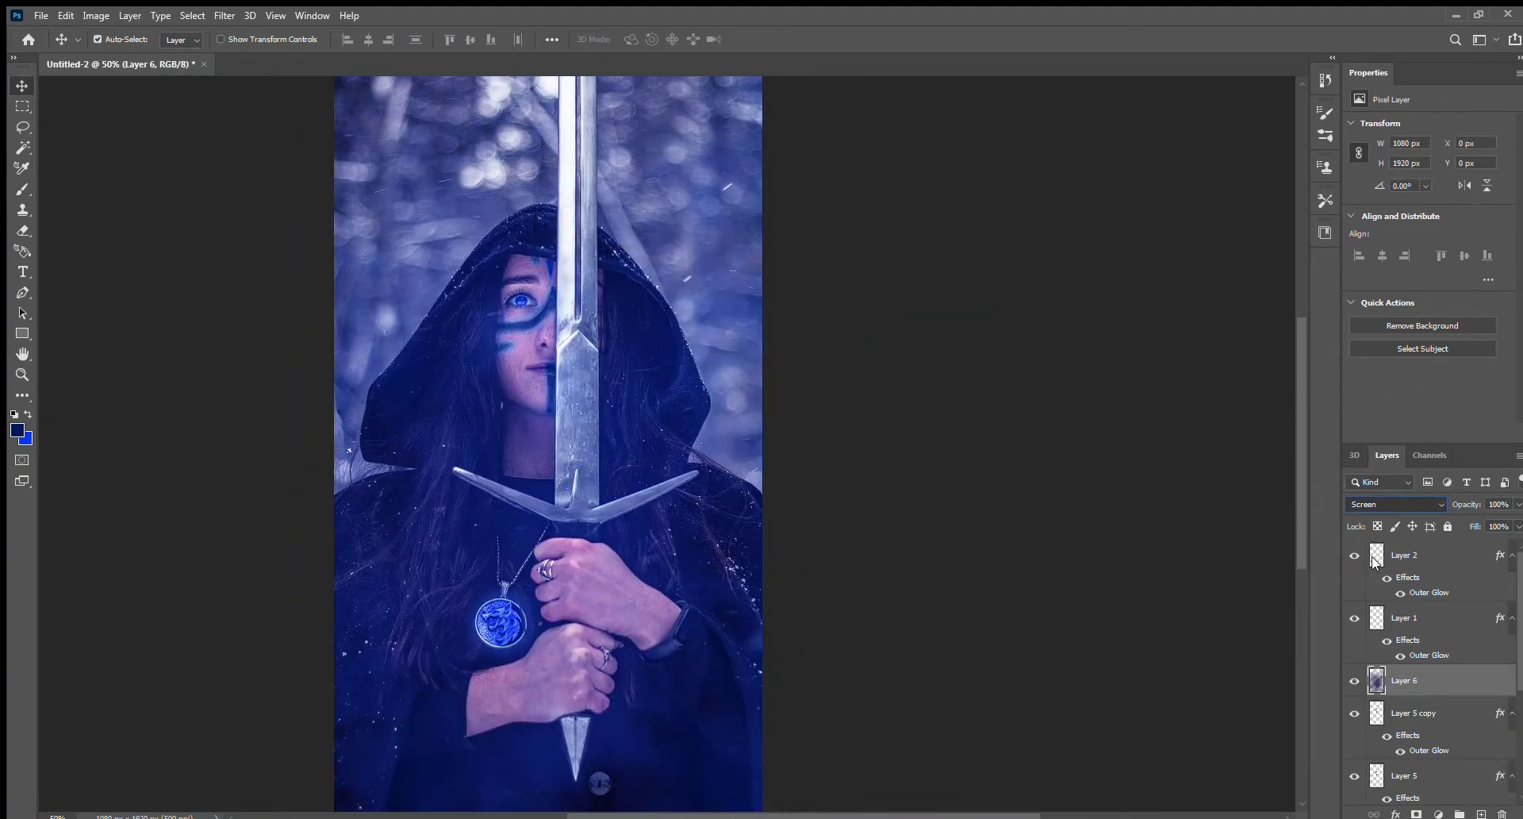
{"action": "key", "text": "ctrl+minus"}
{"action": "key", "text": "ctrl+t"}
{"action": "left_click_drag", "start_coordinate": [810, 697], "coordinate": [618, 308]}
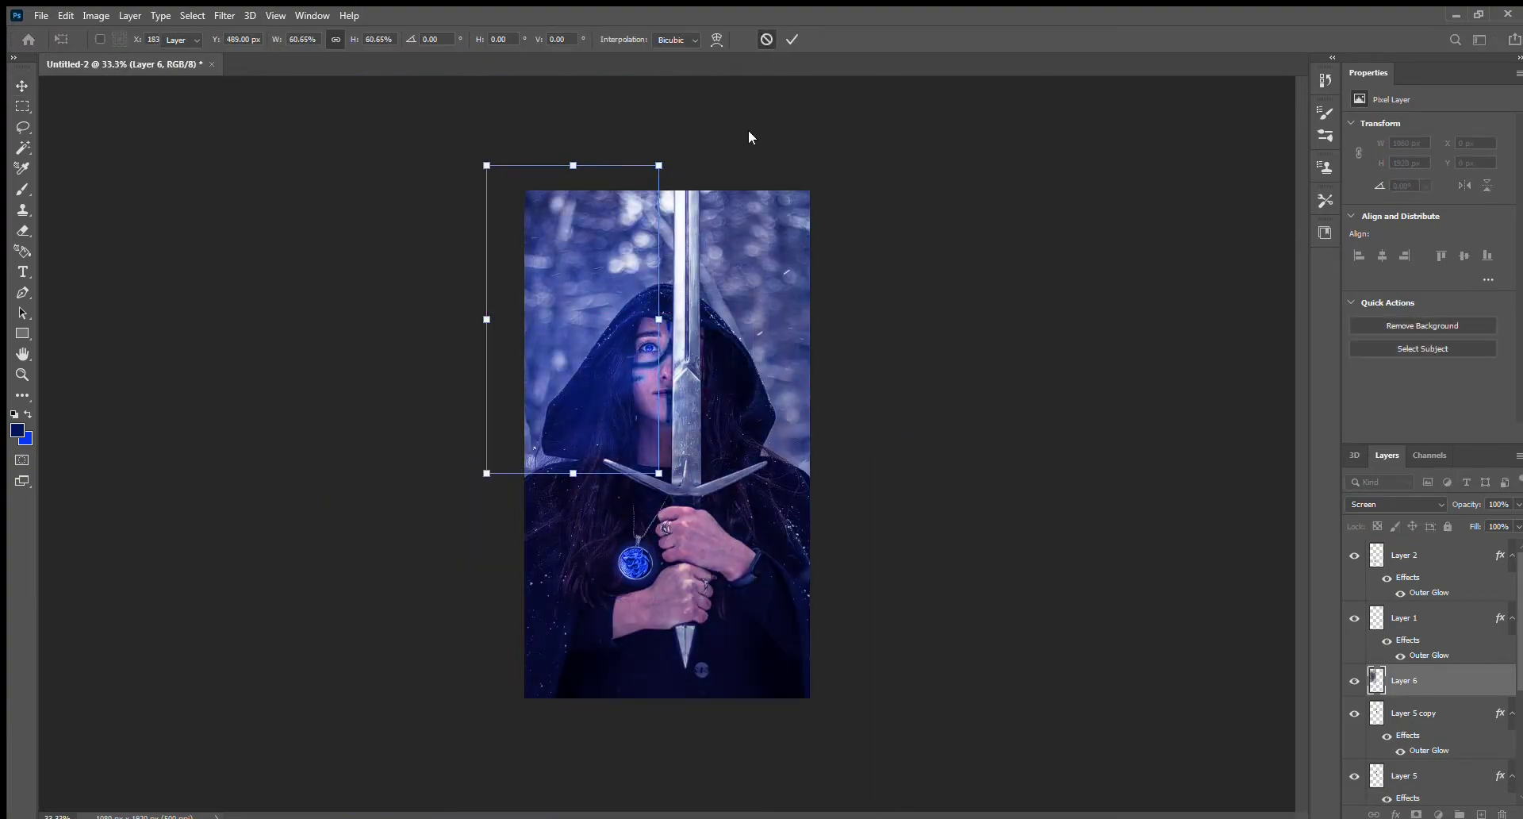
{"action": "key", "text": "Escape"}
{"action": "key", "text": "Delete"}
{"action": "scroll", "coordinate": [583, 599], "scroll_direction": "up", "scroll_amount": 5}
- Trace a Pen path around the sword blade, starting at the guard
{"action": "key", "text": "p"}
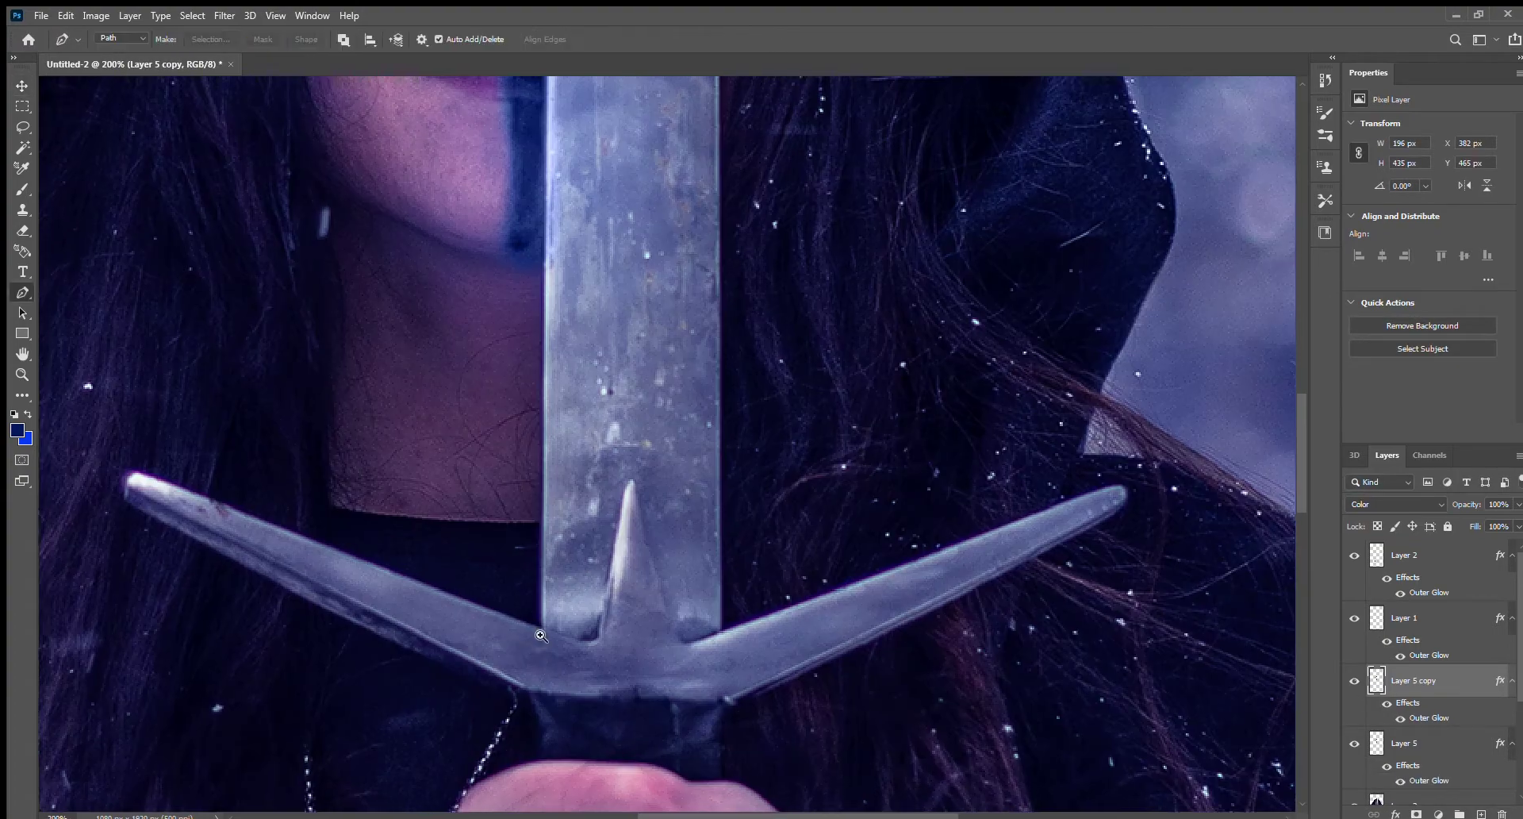
{"action": "scroll", "coordinate": [544, 619], "scroll_direction": "up", "scroll_amount": 3}
{"action": "left_click", "coordinate": [544, 618]}
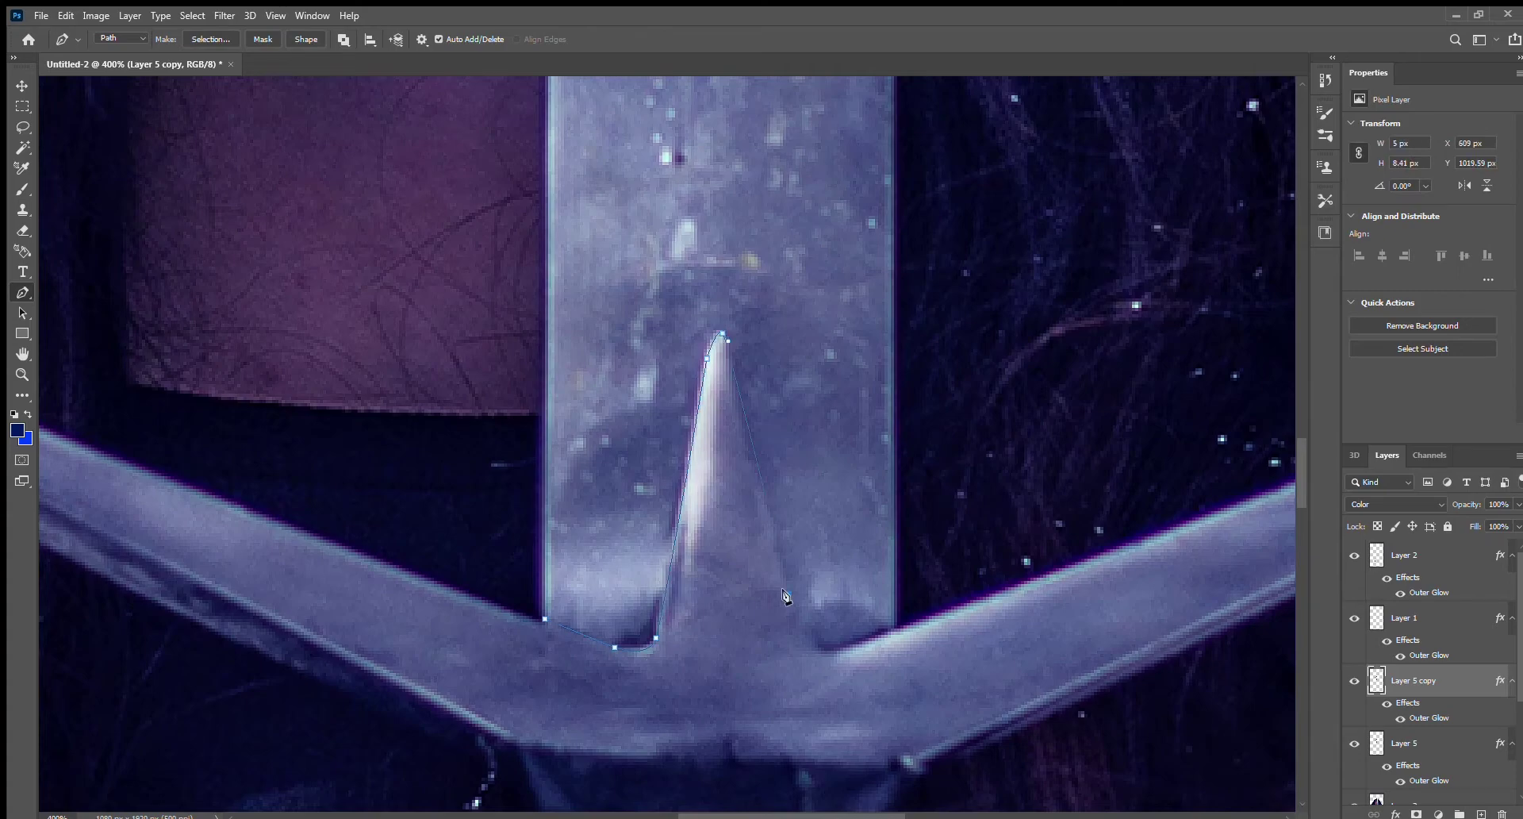
{"action": "scroll", "coordinate": [889, 631], "scroll_direction": "up", "scroll_amount": 10}
{"action": "scroll", "coordinate": [856, 595], "scroll_direction": "up", "scroll_amount": 10}
{"action": "scroll", "coordinate": [822, 553], "scroll_direction": "up", "scroll_amount": 2}
{"action": "scroll", "coordinate": [663, 498], "scroll_direction": "down", "scroll_amount": 10}
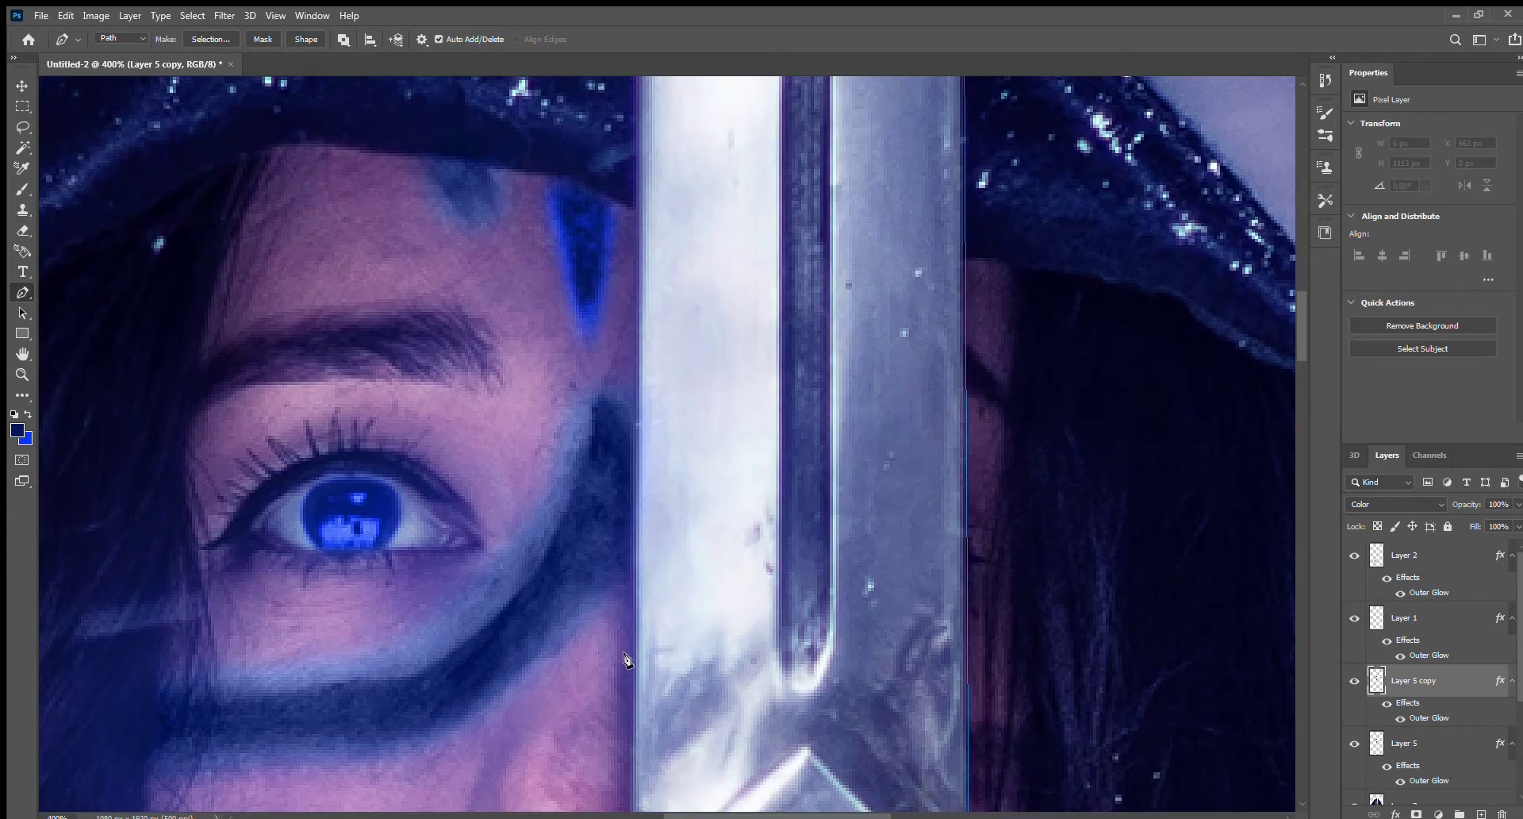
{"action": "scroll", "coordinate": [627, 693], "scroll_direction": "down", "scroll_amount": 10}
{"action": "scroll", "coordinate": [697, 773], "scroll_direction": "down", "scroll_amount": 8}
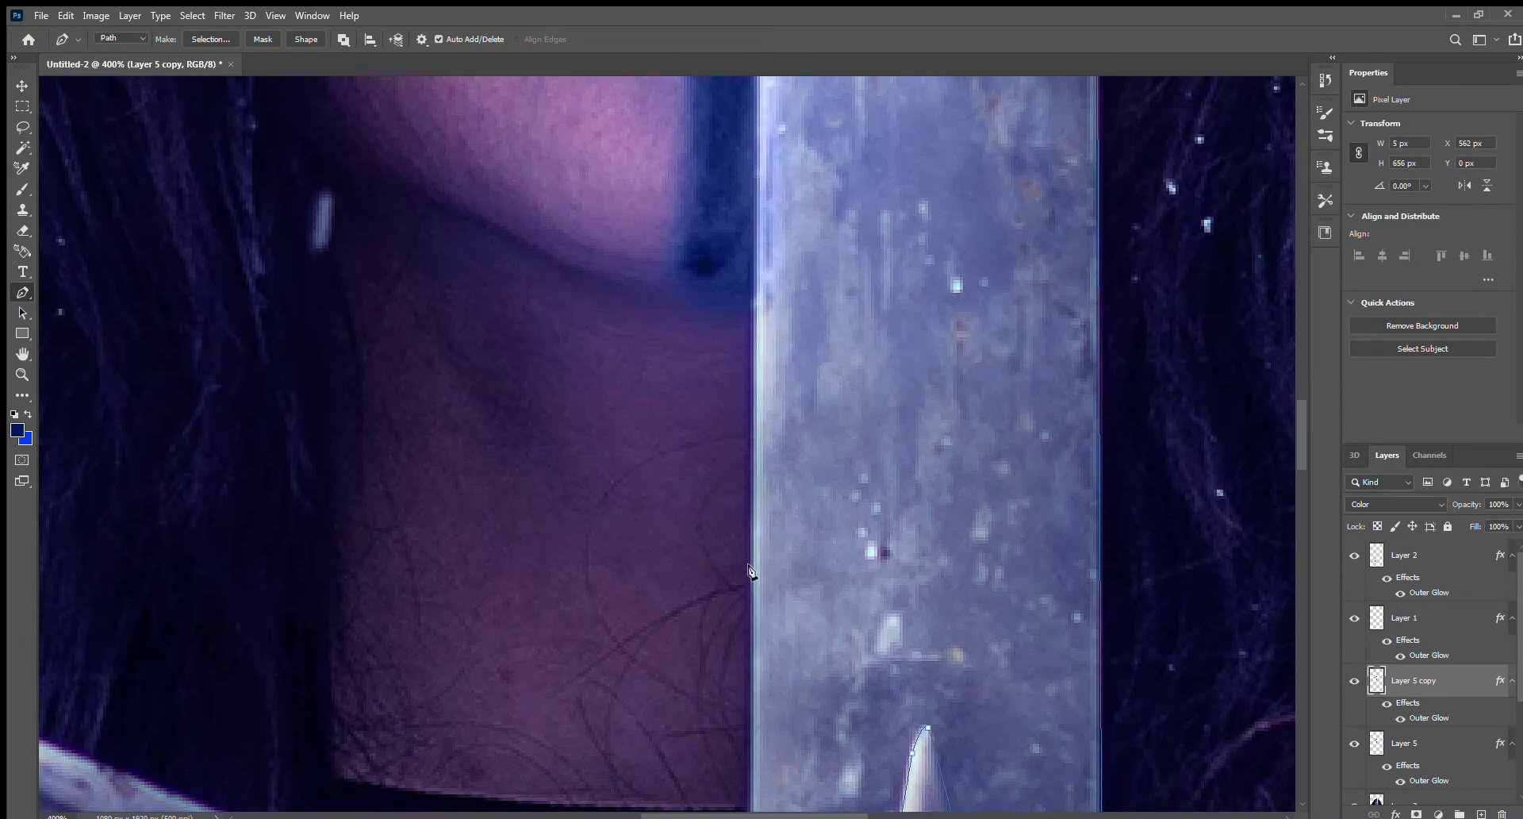
{"action": "scroll", "coordinate": [764, 695], "scroll_direction": "down", "scroll_amount": 5}
{"action": "scroll", "coordinate": [763, 695], "scroll_direction": "down", "scroll_amount": 3}
{"action": "scroll", "coordinate": [676, 462], "scroll_direction": "down", "scroll_amount": 2}
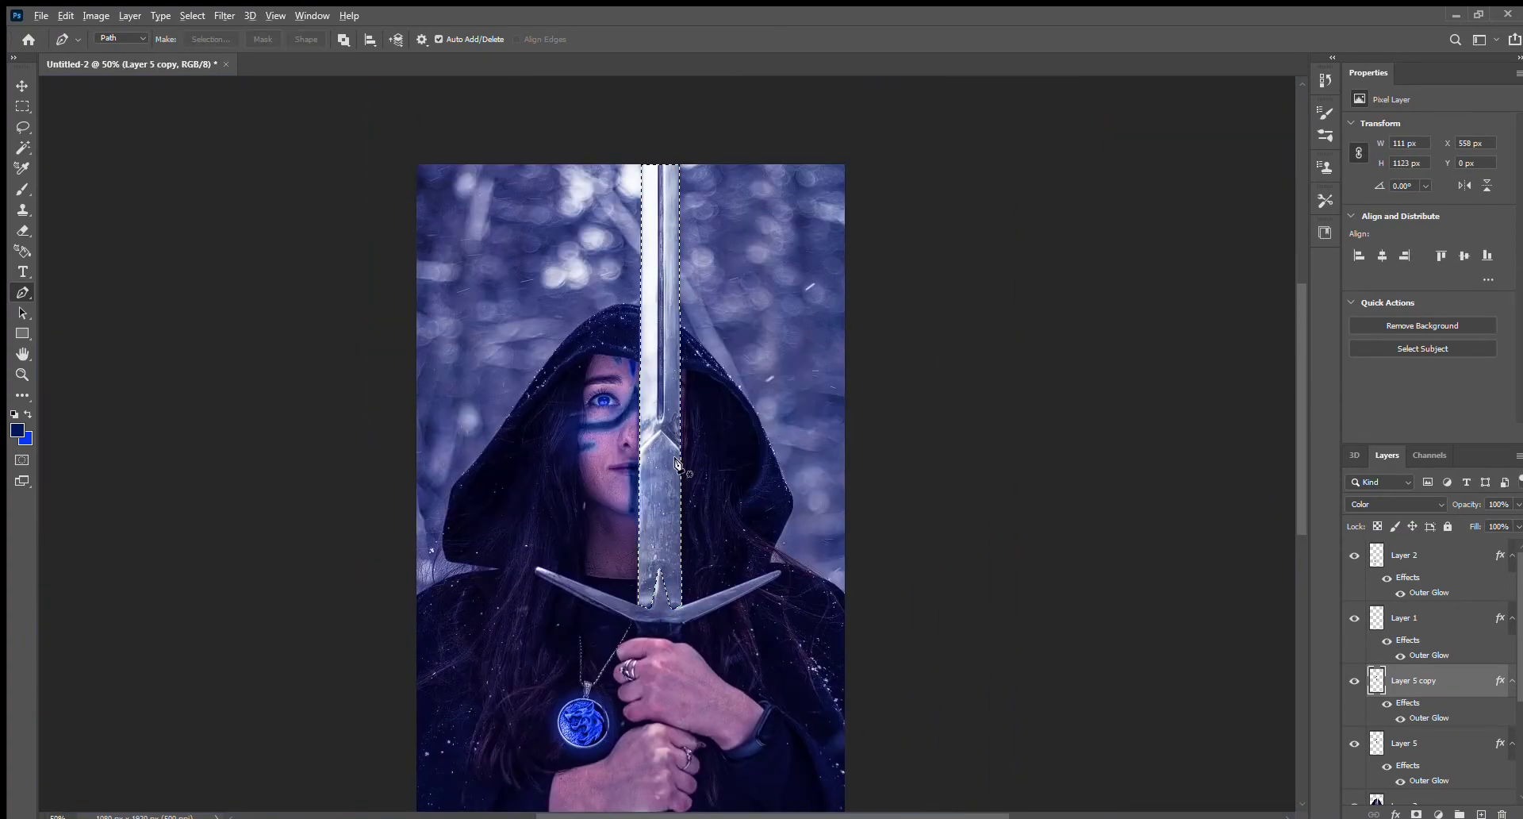
- Fill the blade selection with dark blue on a new layer, deselect, and blend it as Color
{"action": "key", "text": "ctrl+shift+alt+n"}
{"action": "key", "text": "alt+BackSpace"}
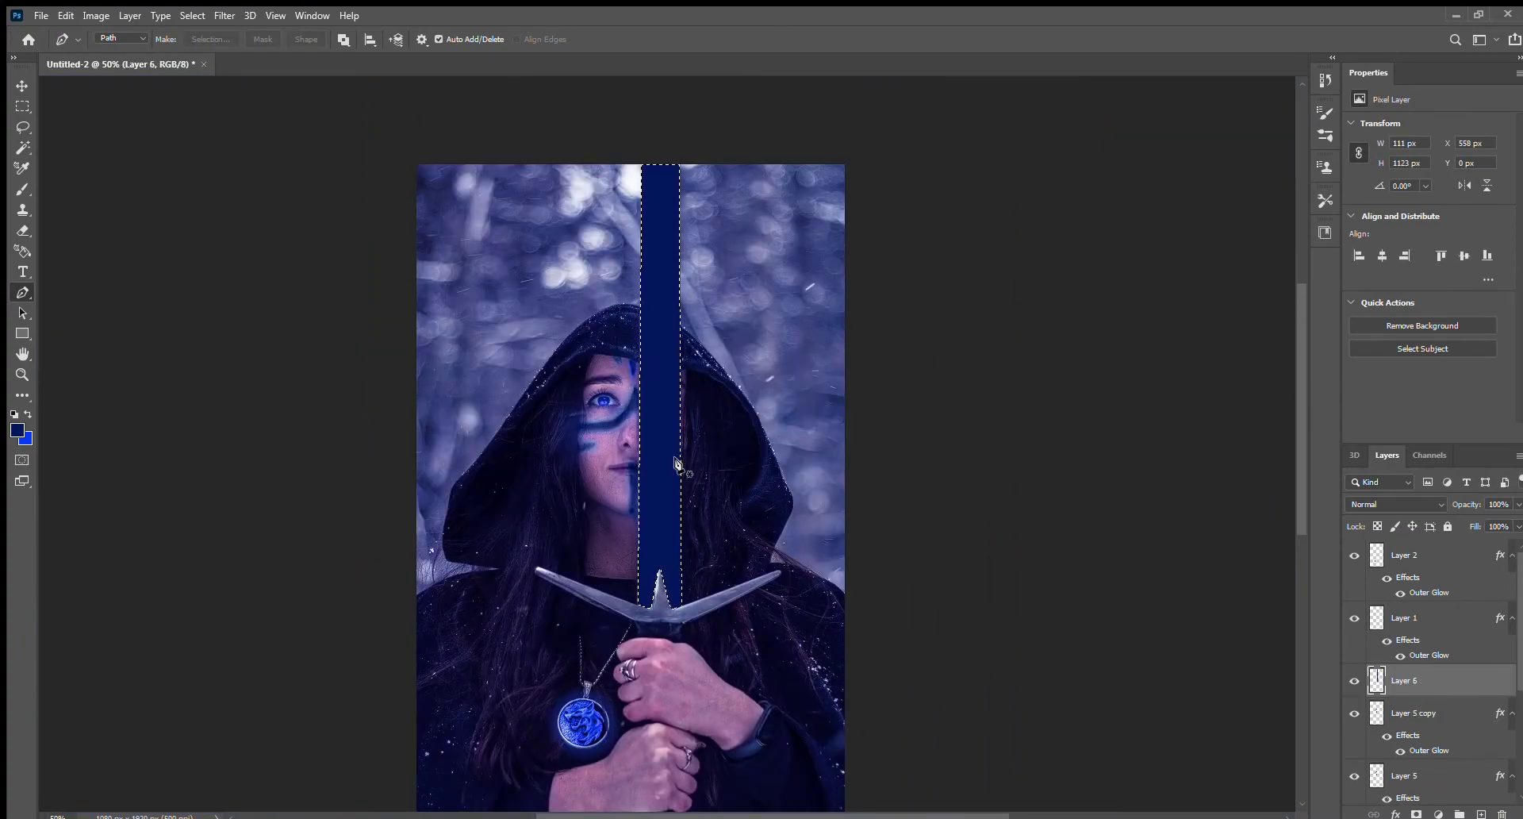
{"action": "key", "text": "ctrl+d"}
{"action": "key", "text": "v"}
{"action": "key", "text": "shift+alt+c"}
{"action": "scroll", "coordinate": [793, 523], "scroll_direction": "up", "scroll_amount": 1}
{"action": "scroll", "coordinate": [629, 321], "scroll_direction": "up", "scroll_amount": 2}
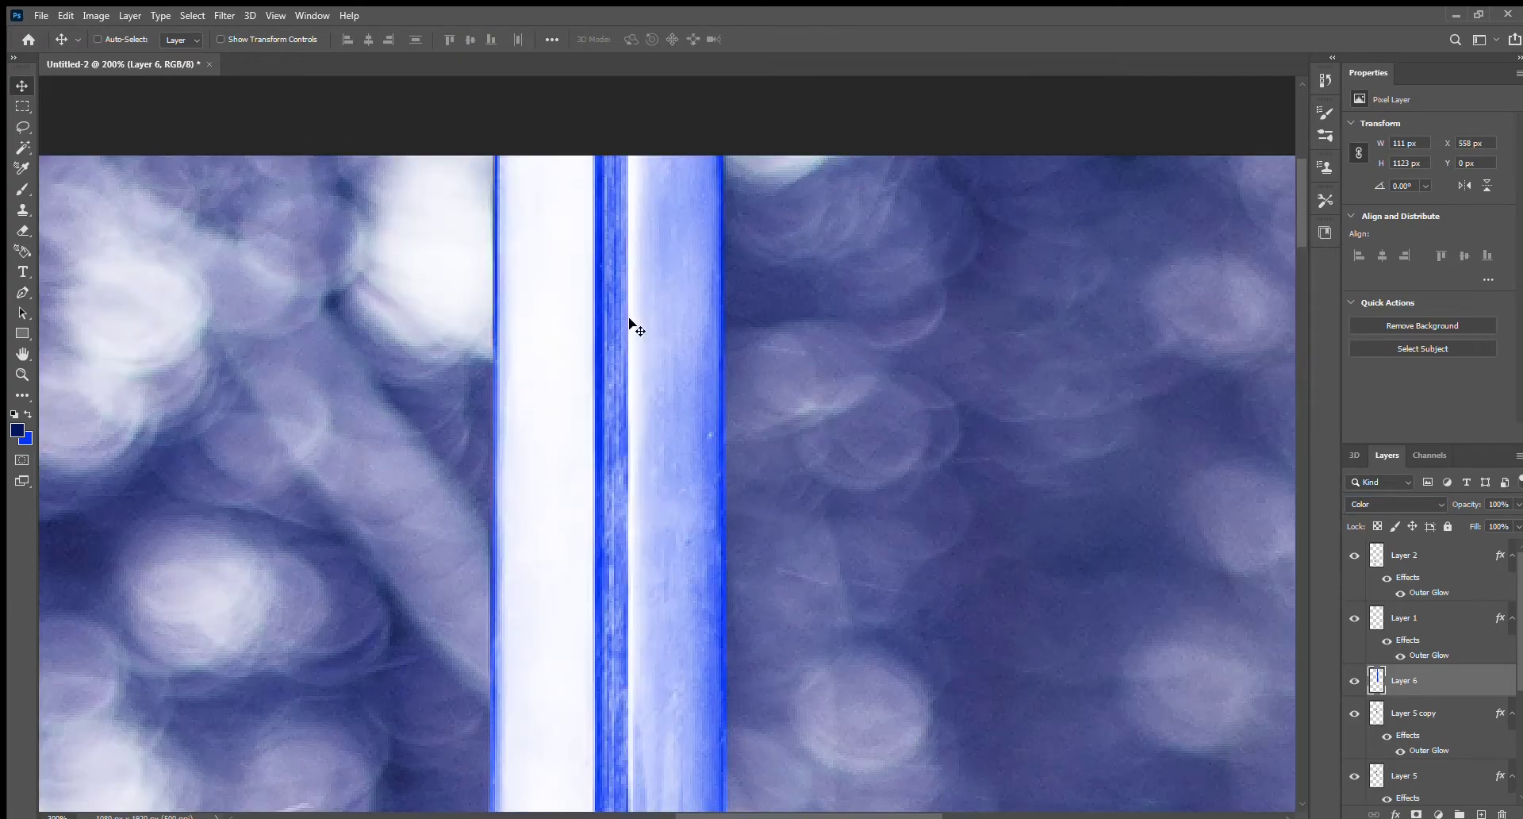
- Touch up the blade tint with the brush and duplicate the tint layer
{"action": "key", "text": "b"}
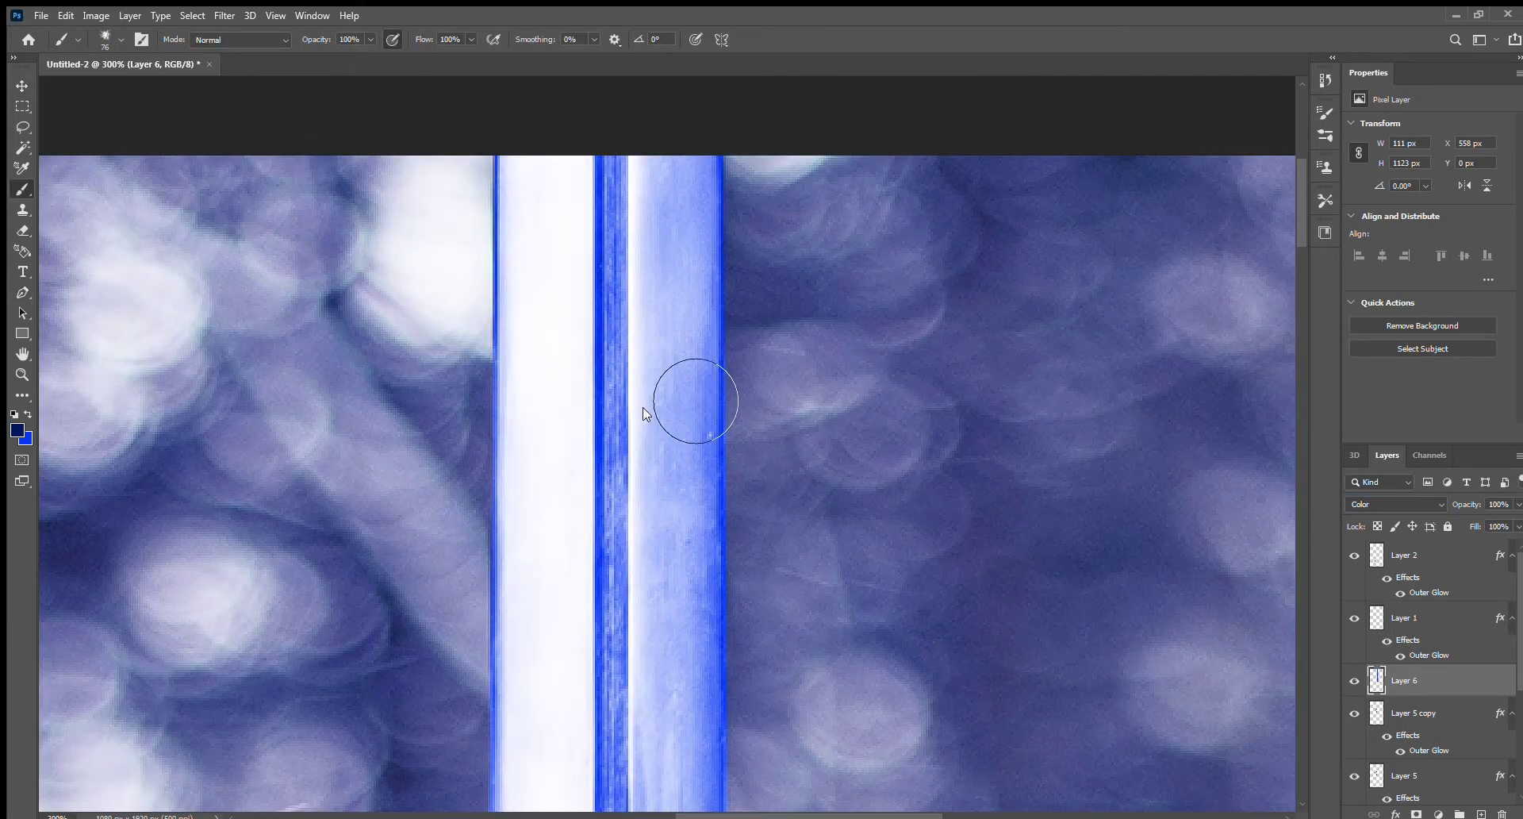
{"action": "scroll", "coordinate": [646, 670], "scroll_direction": "down", "scroll_amount": 5}
{"action": "scroll", "coordinate": [647, 290], "scroll_direction": "down", "scroll_amount": 5}
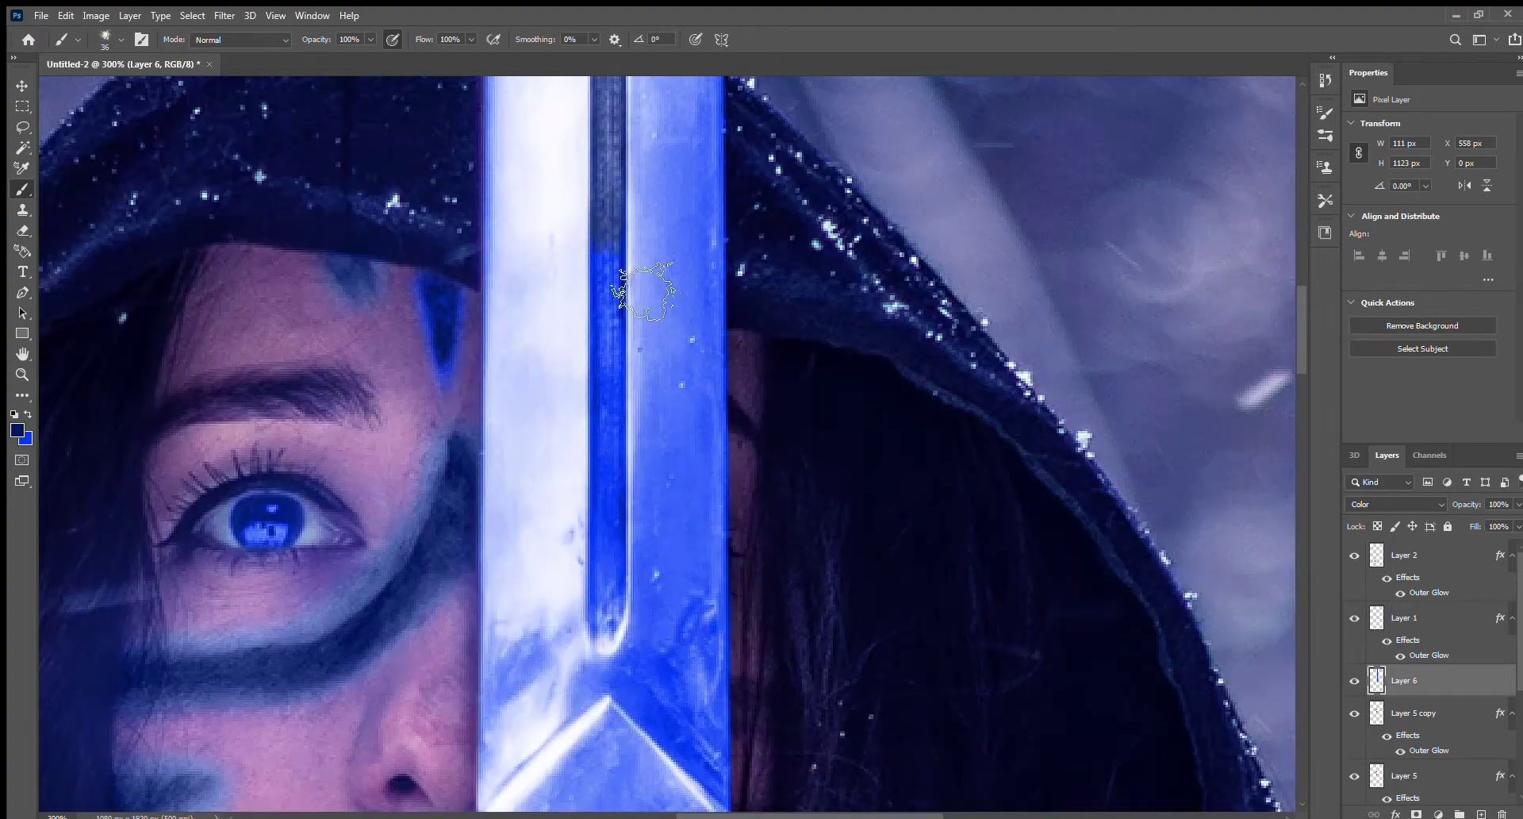
{"action": "scroll", "coordinate": [594, 615], "scroll_direction": "down", "scroll_amount": 4}
{"action": "key", "text": "v"}
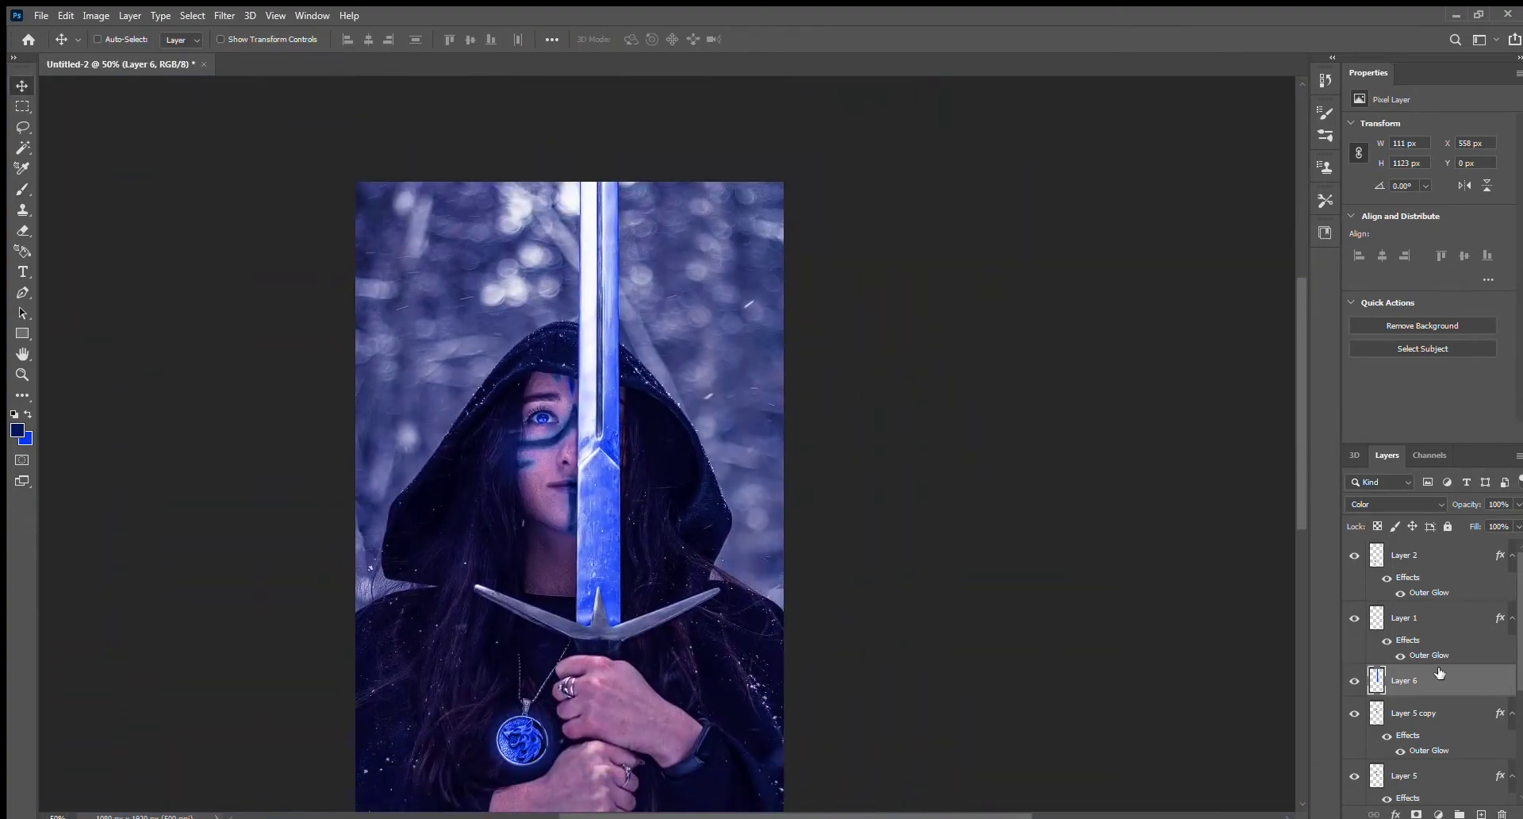
{"action": "key", "text": "ctrl+j"}
{"action": "scroll", "coordinate": [1373, 505], "scroll_direction": "up", "scroll_amount": 10}
{"action": "scroll", "coordinate": [1364, 504], "scroll_direction": "down", "scroll_amount": 10}
- Try a drop shadow along the blade on Layer 6 copy, then remove it
{"action": "key", "text": "i"}
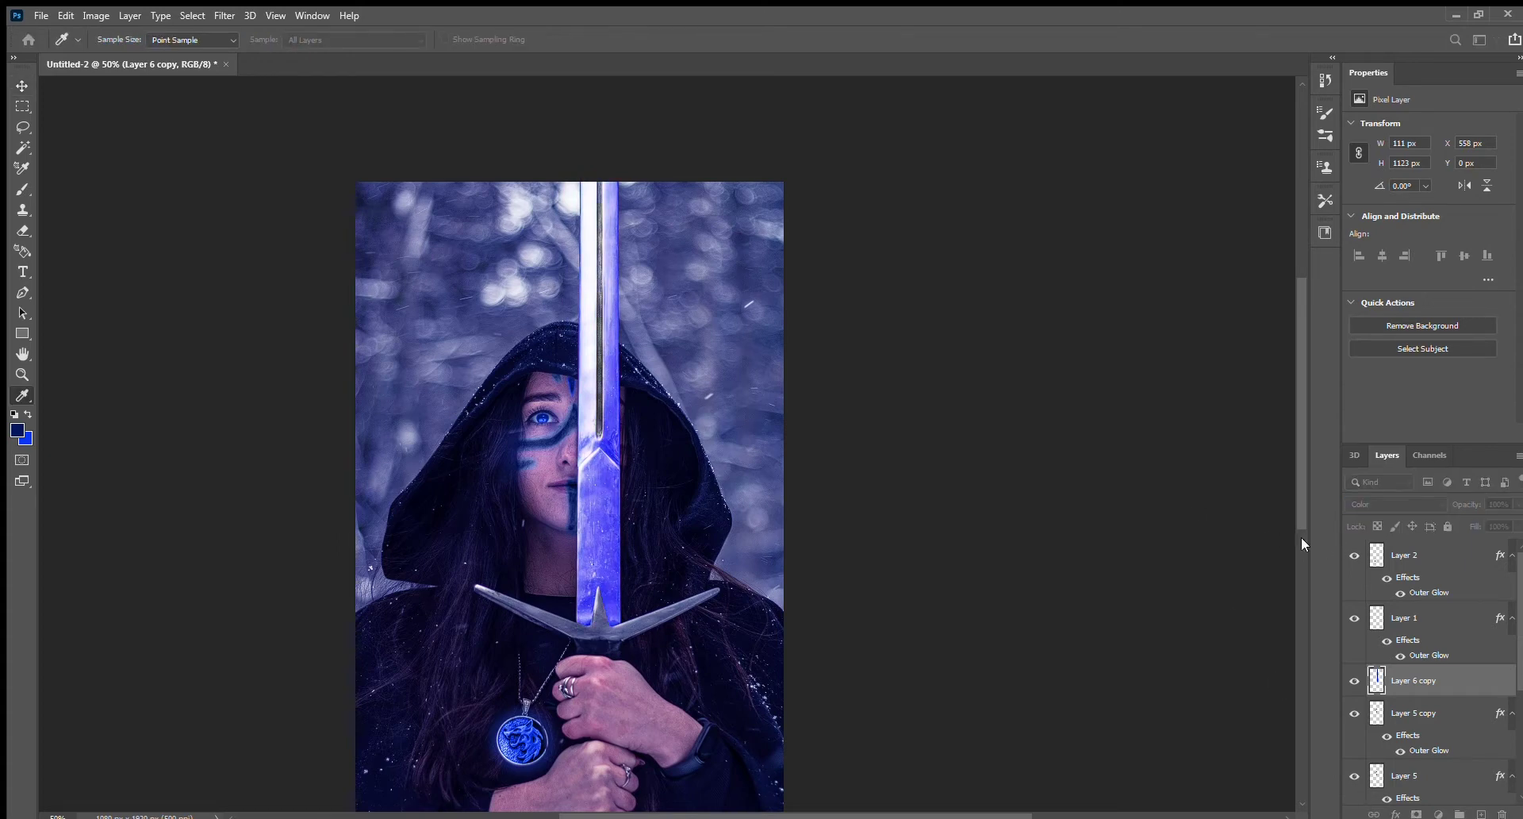
{"action": "key", "text": "v"}
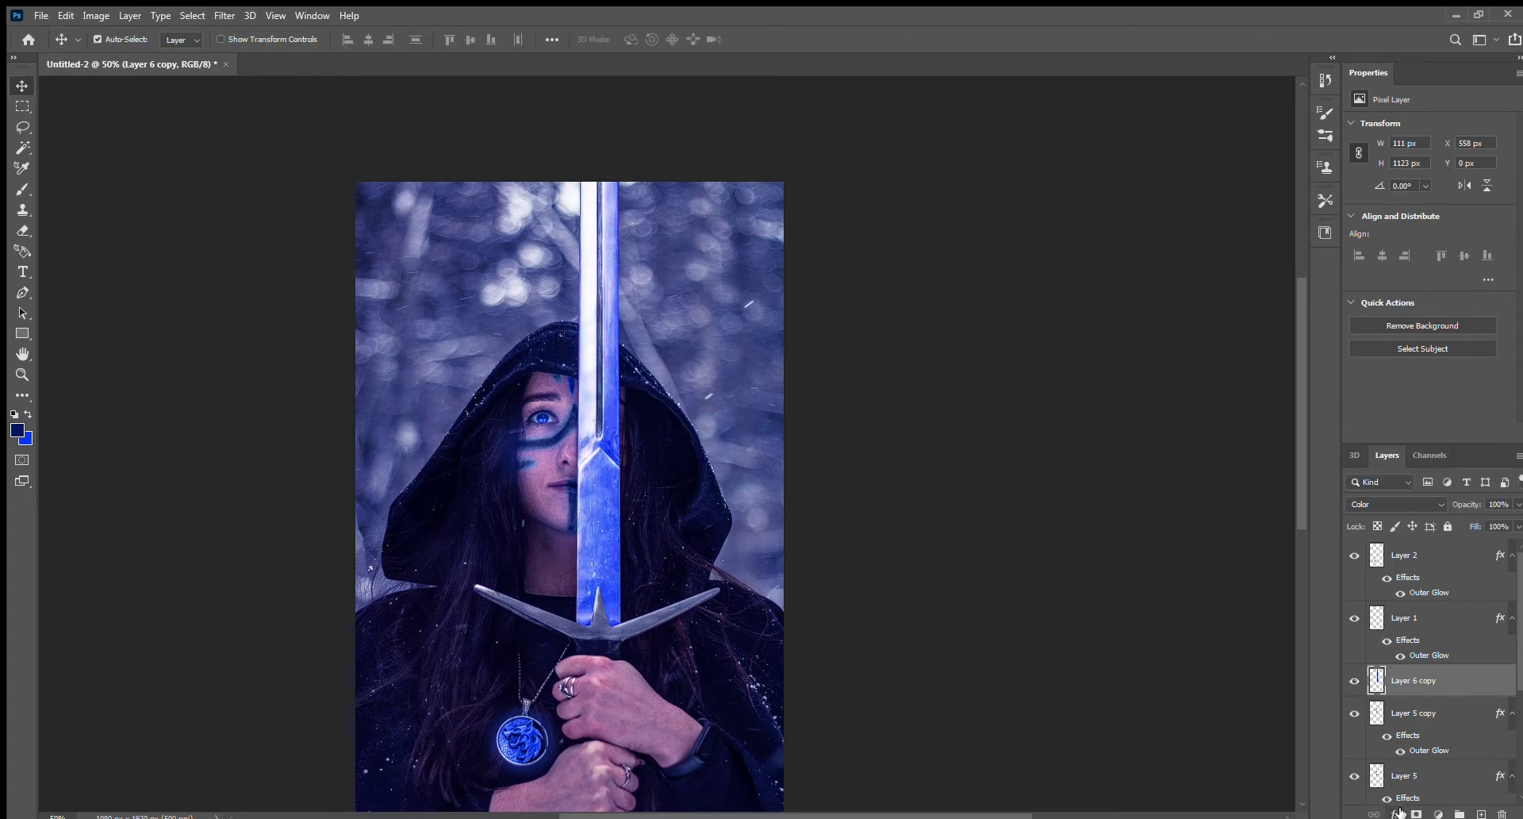
{"action": "scroll", "coordinate": [612, 451], "scroll_direction": "up", "scroll_amount": 3}
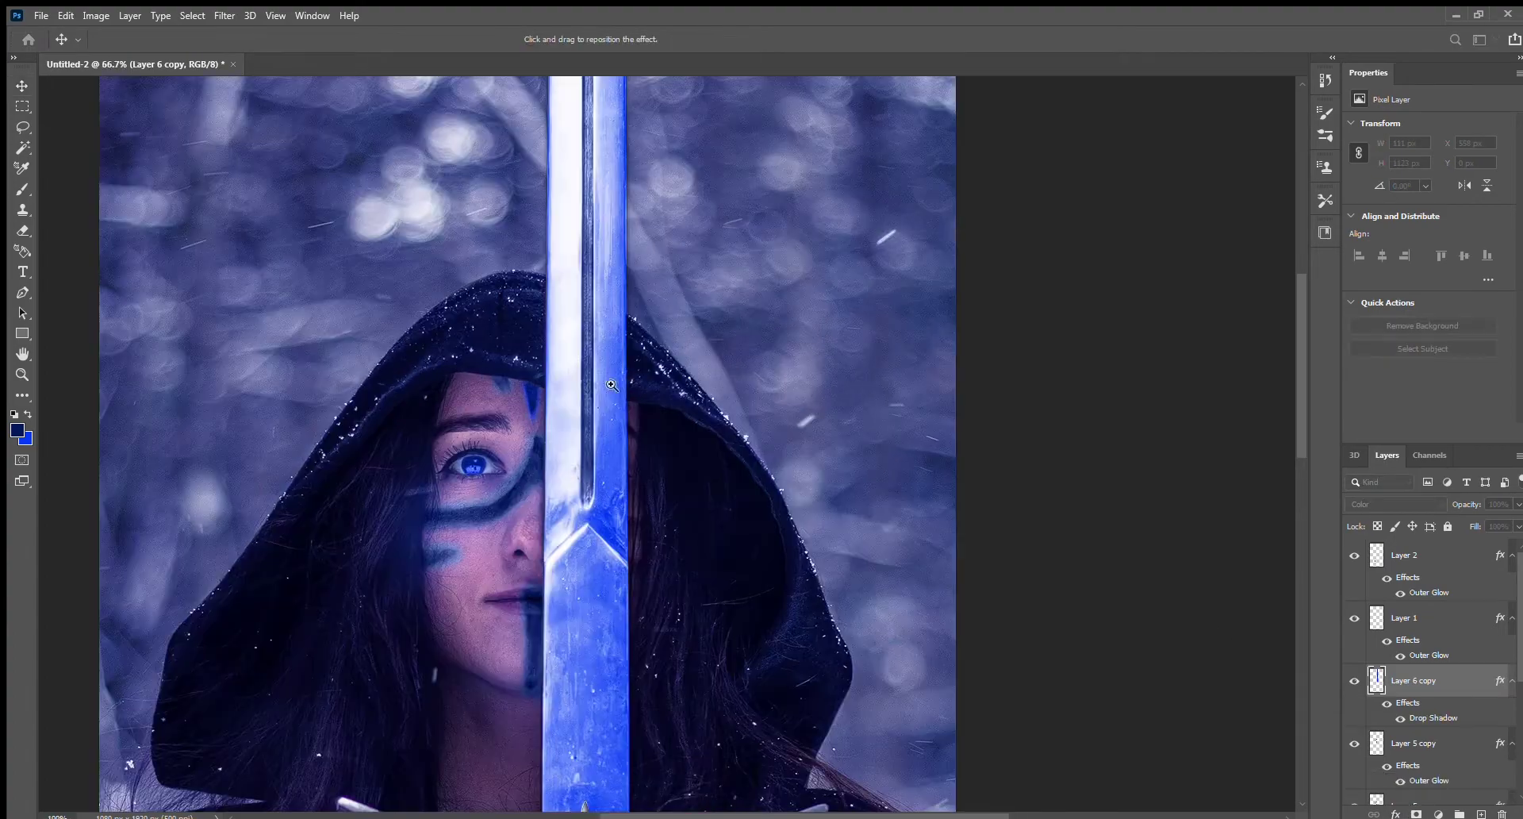
{"action": "scroll", "coordinate": [476, 476], "scroll_direction": "down", "scroll_amount": 5}
{"action": "left_click_drag", "start_coordinate": [435, 604], "coordinate": [336, 736]}
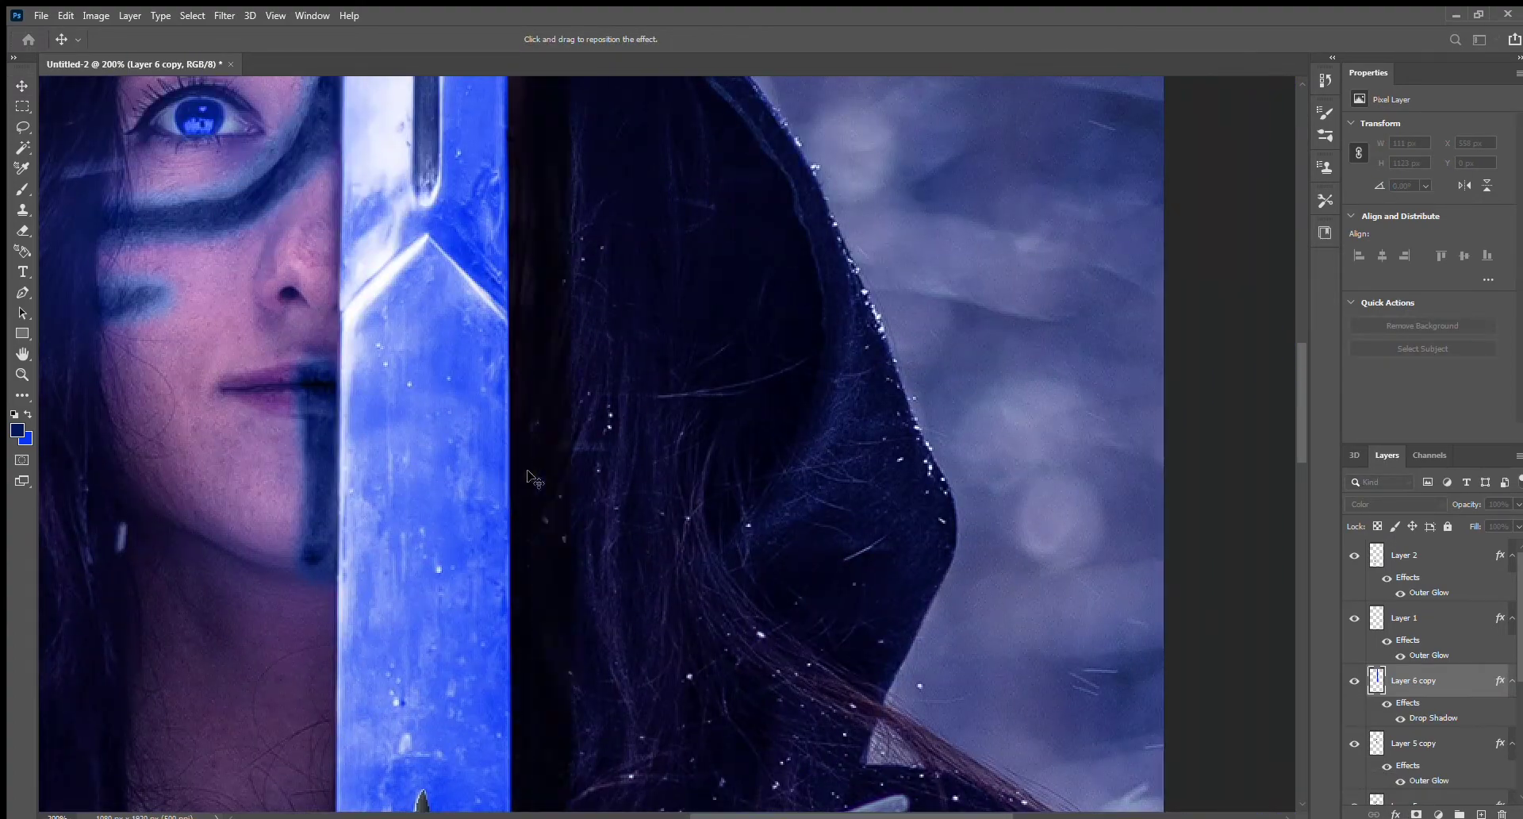
{"action": "key", "text": "Return"}
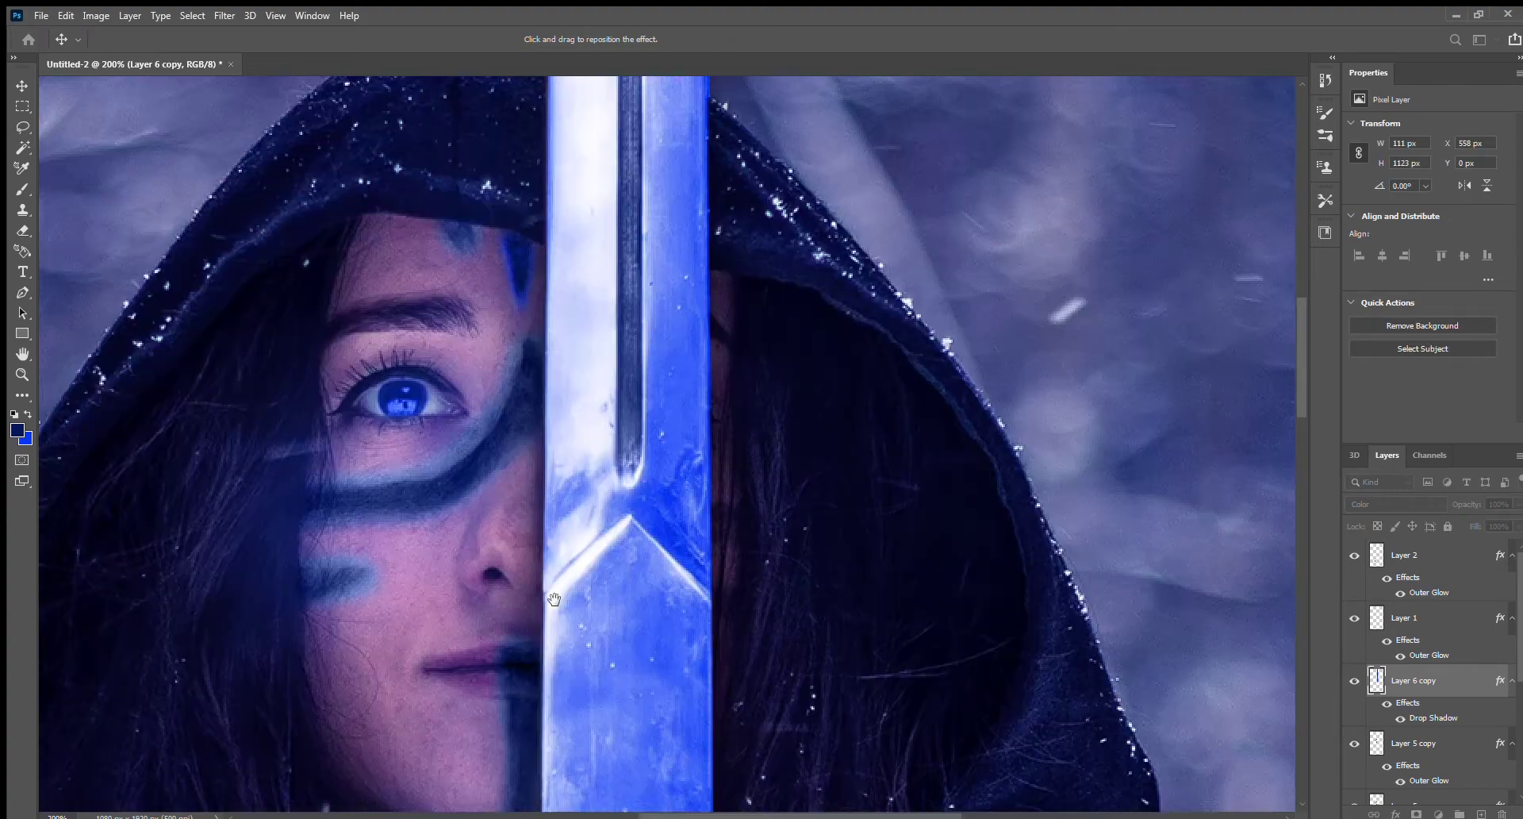
{"action": "scroll", "coordinate": [1190, 389], "scroll_direction": "down", "scroll_amount": 5}
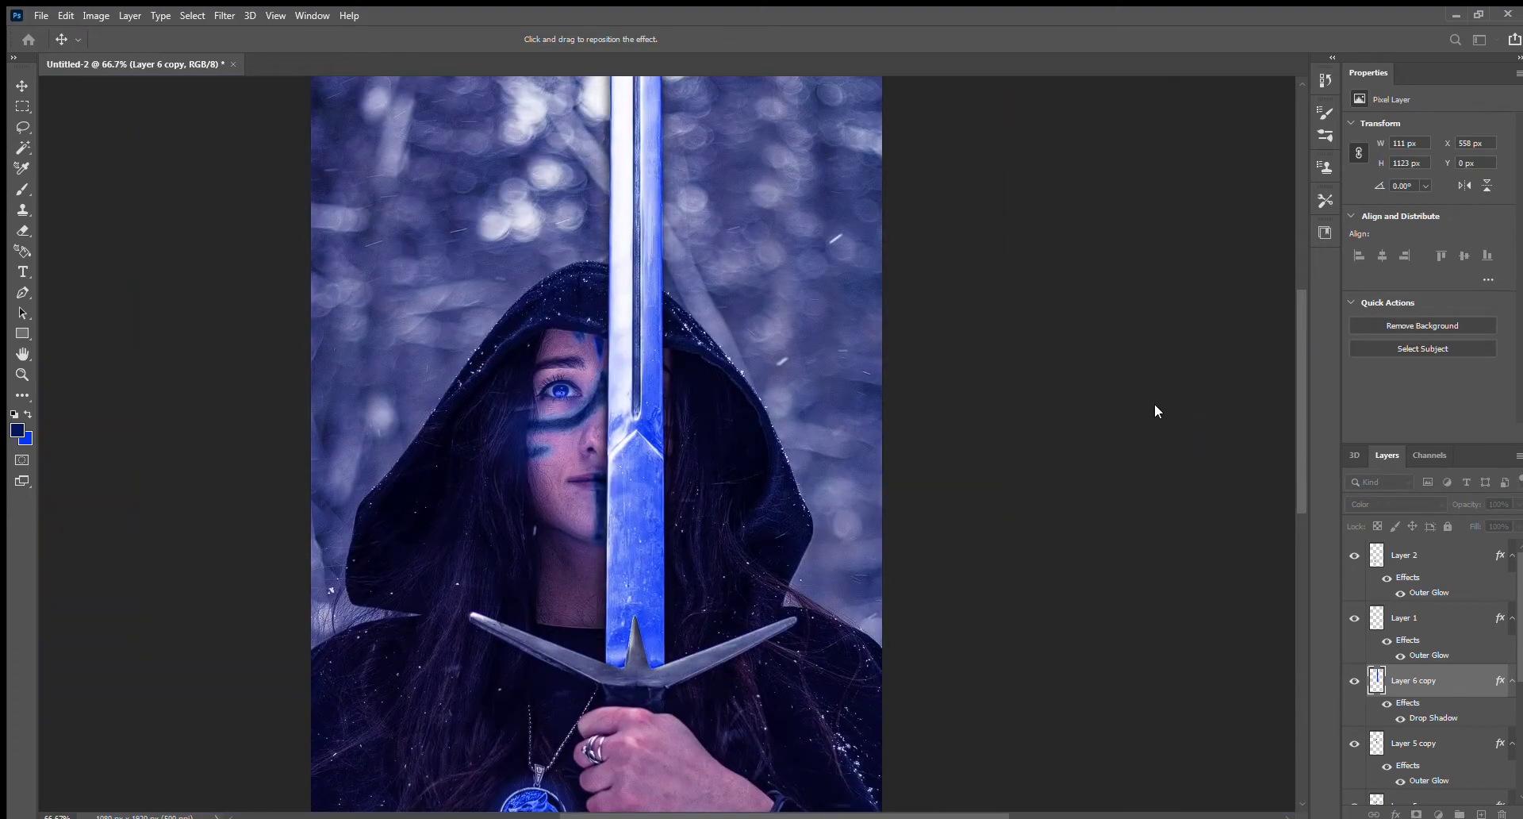
{"action": "left_click_drag", "start_coordinate": [1381, 702], "coordinate": [1389, 737]}
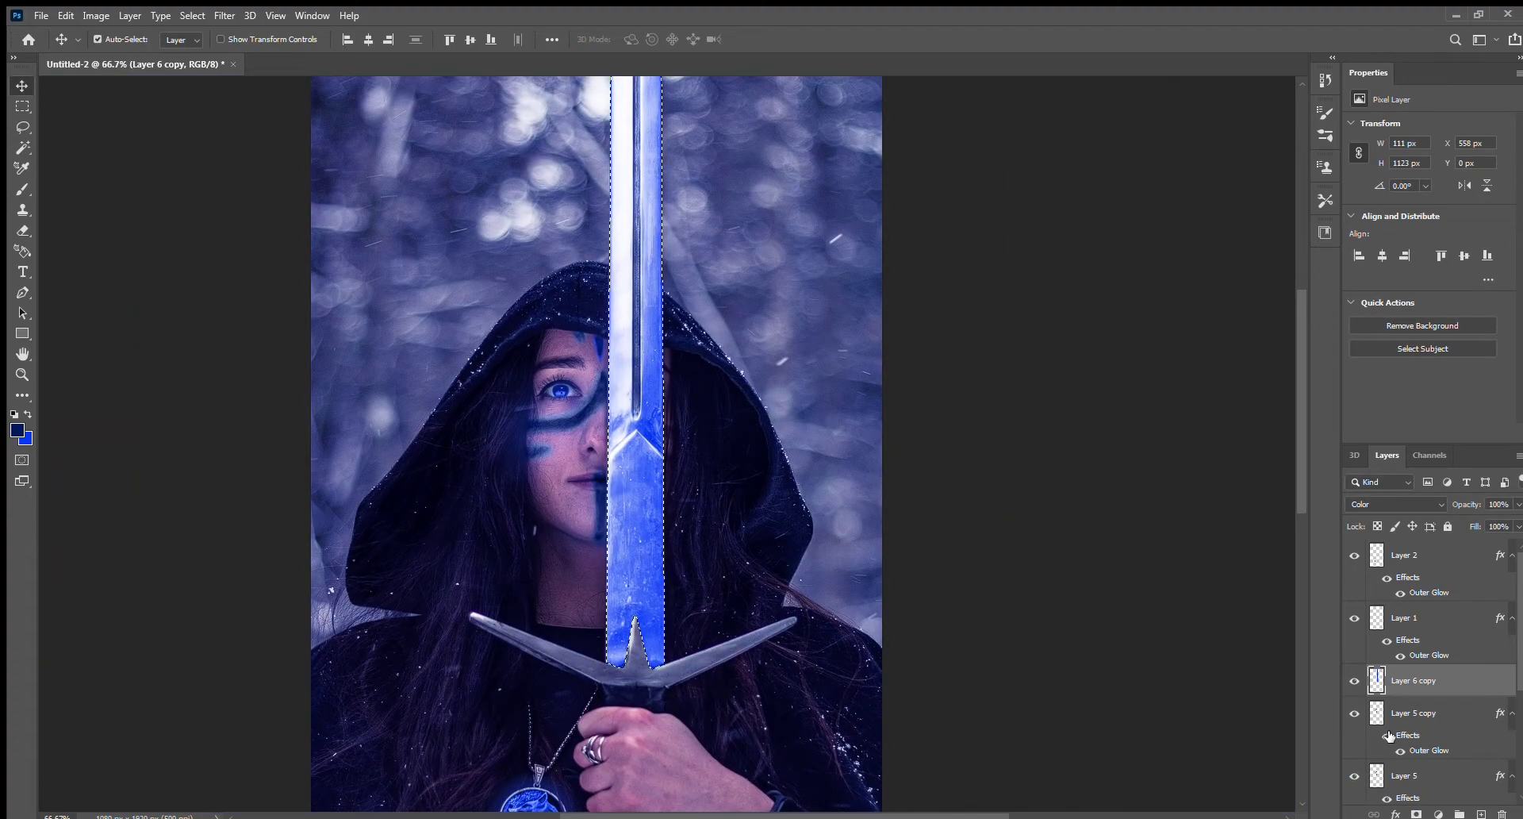
- Duplicate the tint again as Layer 6 copy 2, a solid Normal blue blade fill
{"action": "key", "text": "ctrl+j"}
{"action": "left_click", "coordinate": [1410, 712]}
{"action": "key", "text": "shift+alt+n"}
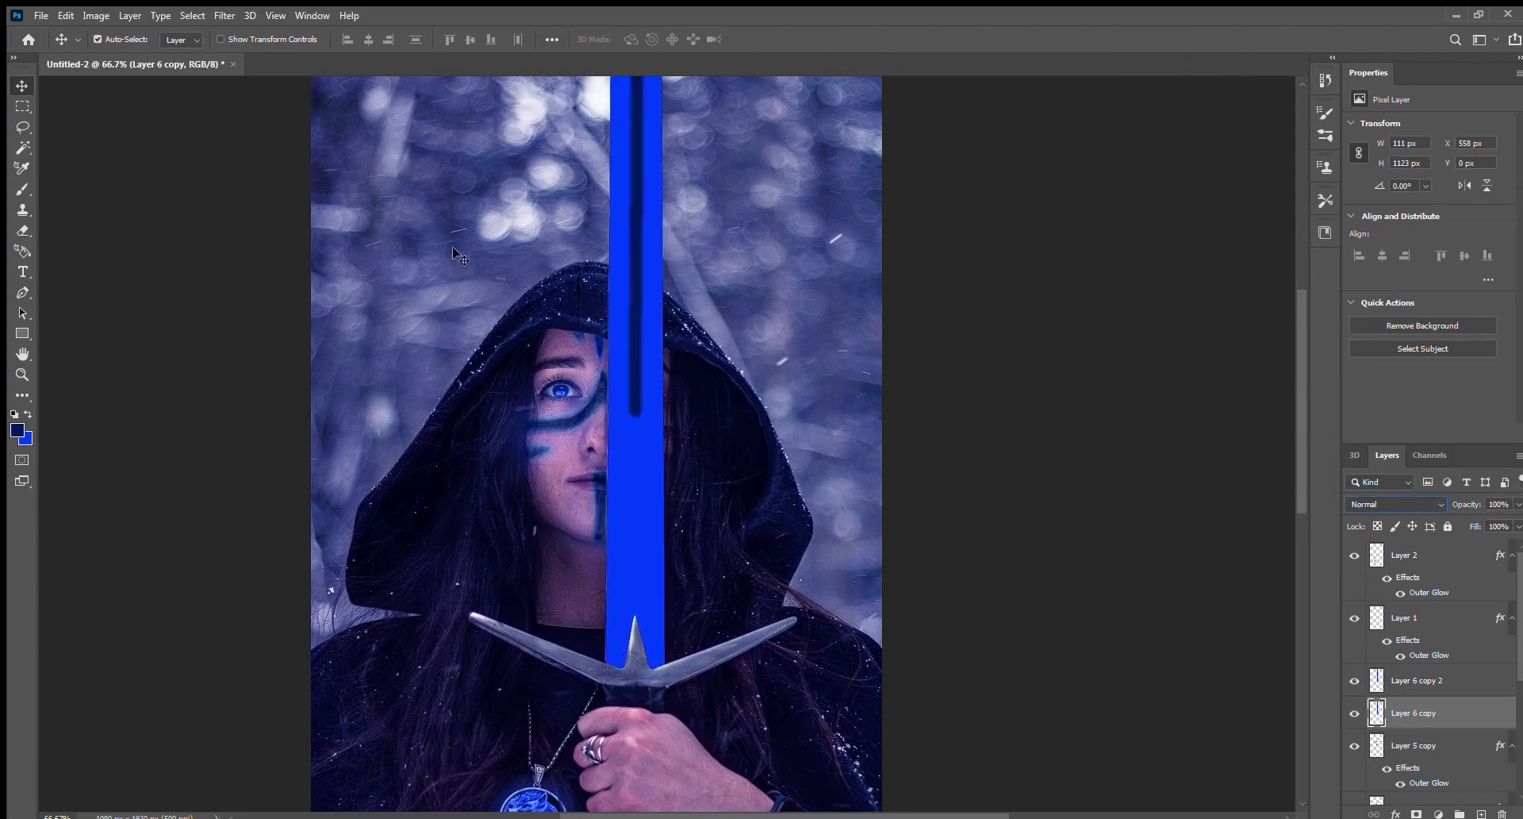
- Move Layer 6 copy below Layer 5 and hide it
{"action": "key", "text": "ctrl+bracketleft"}
{"action": "key", "text": "ctrl+bracketleft"}
{"action": "left_click", "coordinate": [1355, 712]}
{"action": "scroll", "coordinate": [558, 634], "scroll_direction": "up", "scroll_amount": 2}
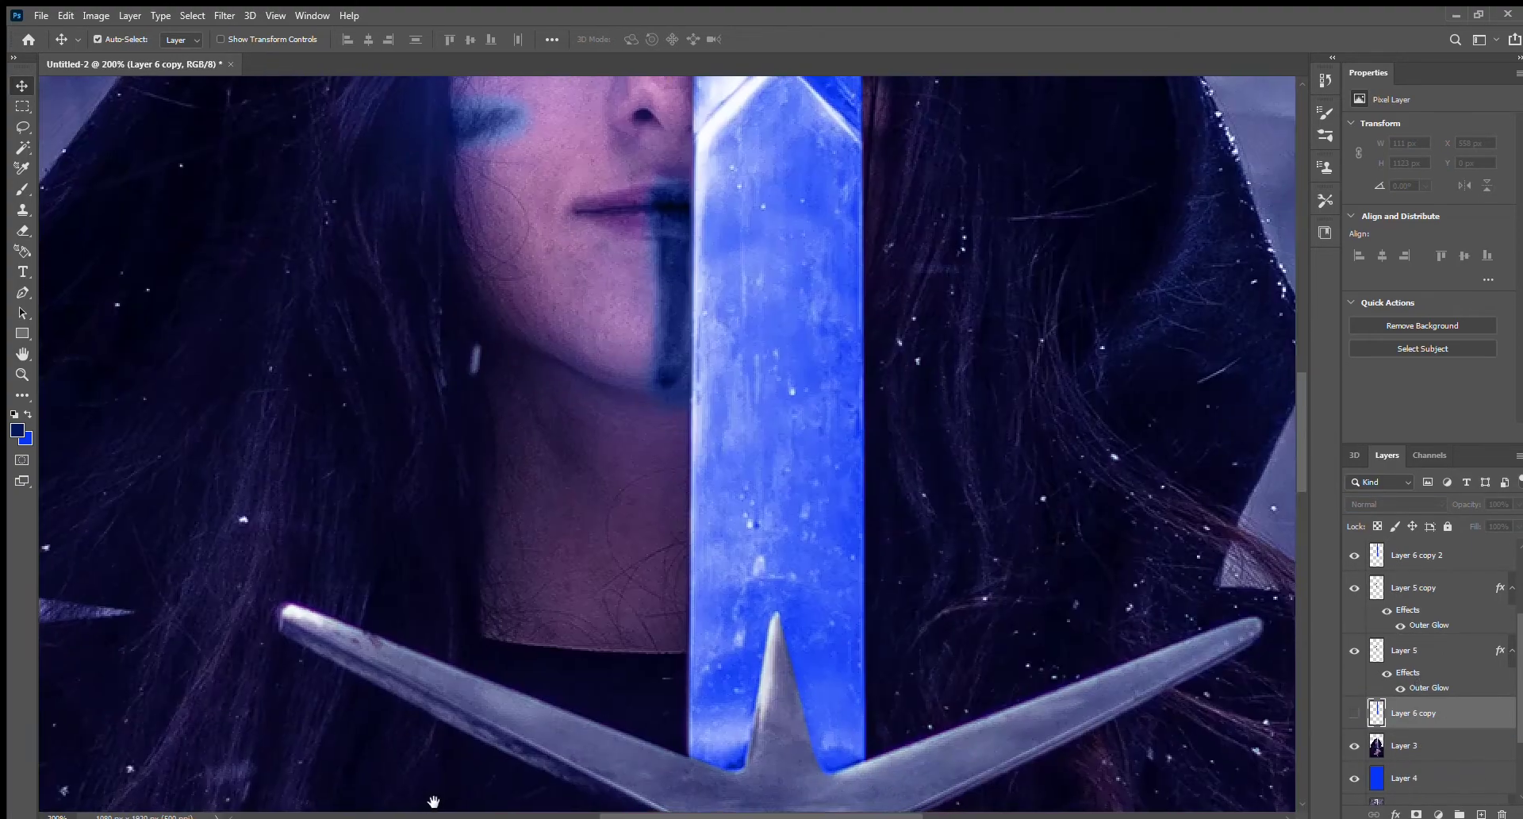
{"action": "scroll", "coordinate": [558, 635], "scroll_direction": "up", "scroll_amount": 1}
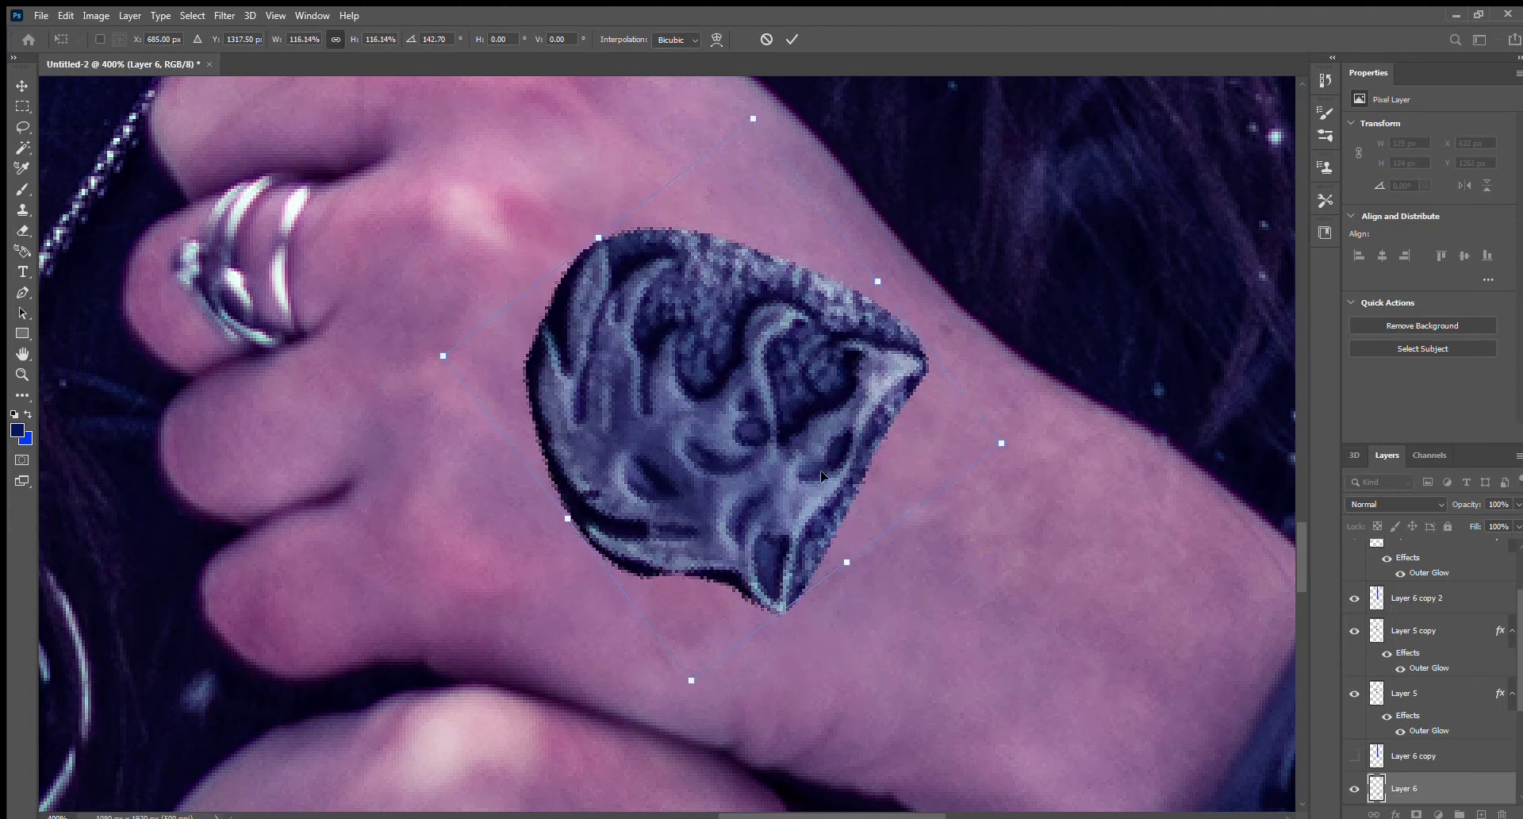
- Commit the emblem on the hand and cycle its blend mode to Multiply
{"action": "key", "text": "Return"}
{"action": "scroll", "coordinate": [1396, 503], "scroll_direction": "down", "scroll_amount": 19}
{"action": "key", "text": "Down"}
{"action": "key", "text": "Down"}
{"action": "key", "text": "Down"}
{"action": "key", "text": "Down"}
{"action": "key", "text": "Down"}
{"action": "key", "text": "Down"}
{"action": "key", "text": "Down"}
{"action": "key", "text": "Down"}
{"action": "key", "text": "Down"}
{"action": "key", "text": "Down"}
{"action": "key", "text": "Down"}
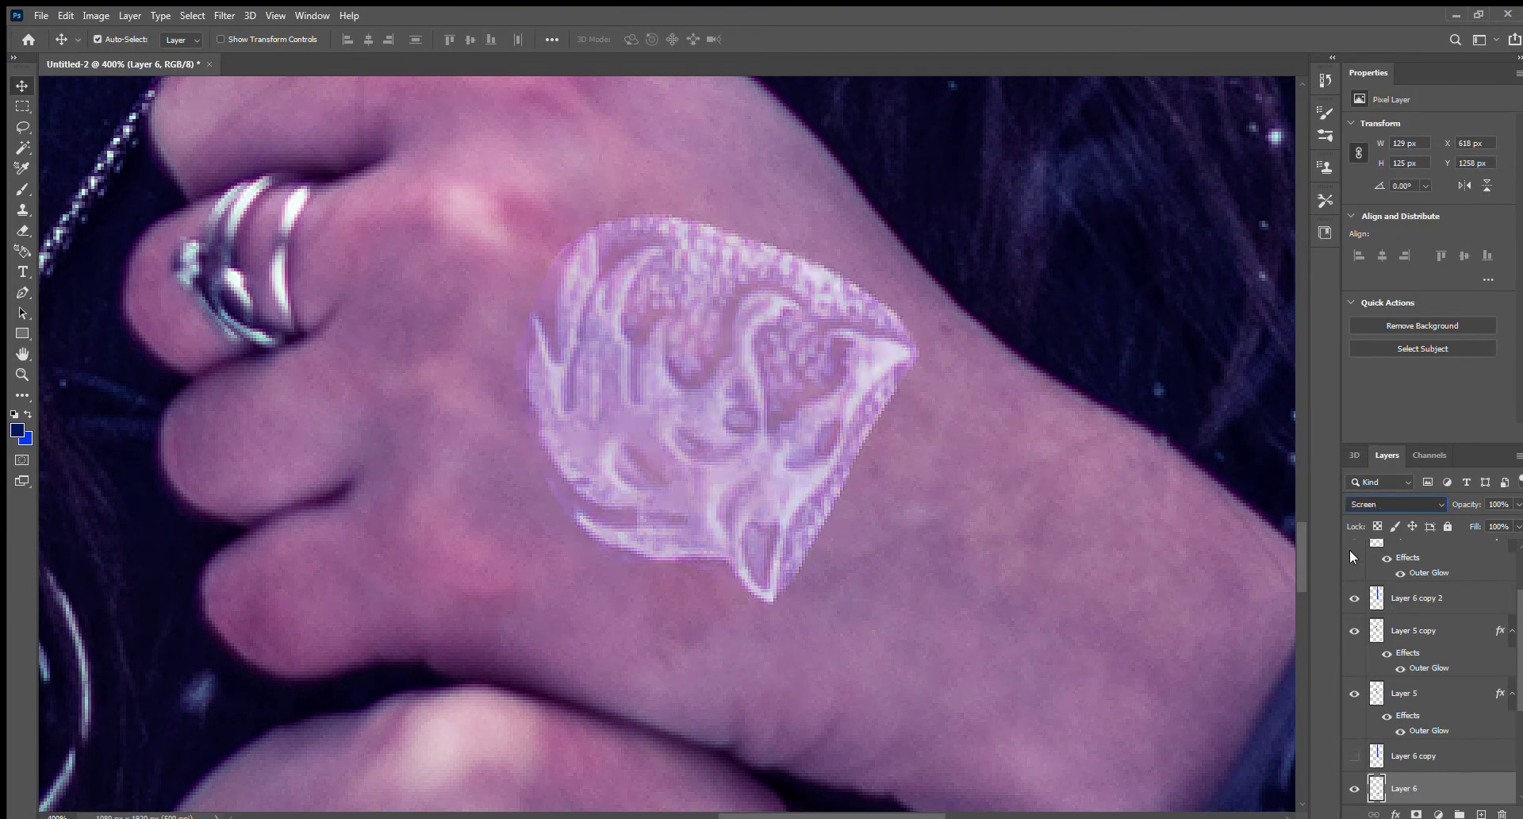
{"action": "key", "text": "Down"}
{"action": "key", "text": "Down"}
{"action": "key", "text": "Down"}
{"action": "key", "text": "Down"}
{"action": "key", "text": "Down"}
{"action": "key", "text": "Down"}
{"action": "key", "text": "Down"}
{"action": "key", "text": "Down"}
{"action": "key", "text": "Down"}
{"action": "key", "text": "Down"}
{"action": "key", "text": "Down"}
{"action": "key", "text": "Down"}
{"action": "key", "text": "Down"}
{"action": "key", "text": "Down"}
{"action": "key", "text": "Down"}
{"action": "key", "text": "Down"}
{"action": "key", "text": "Down"}
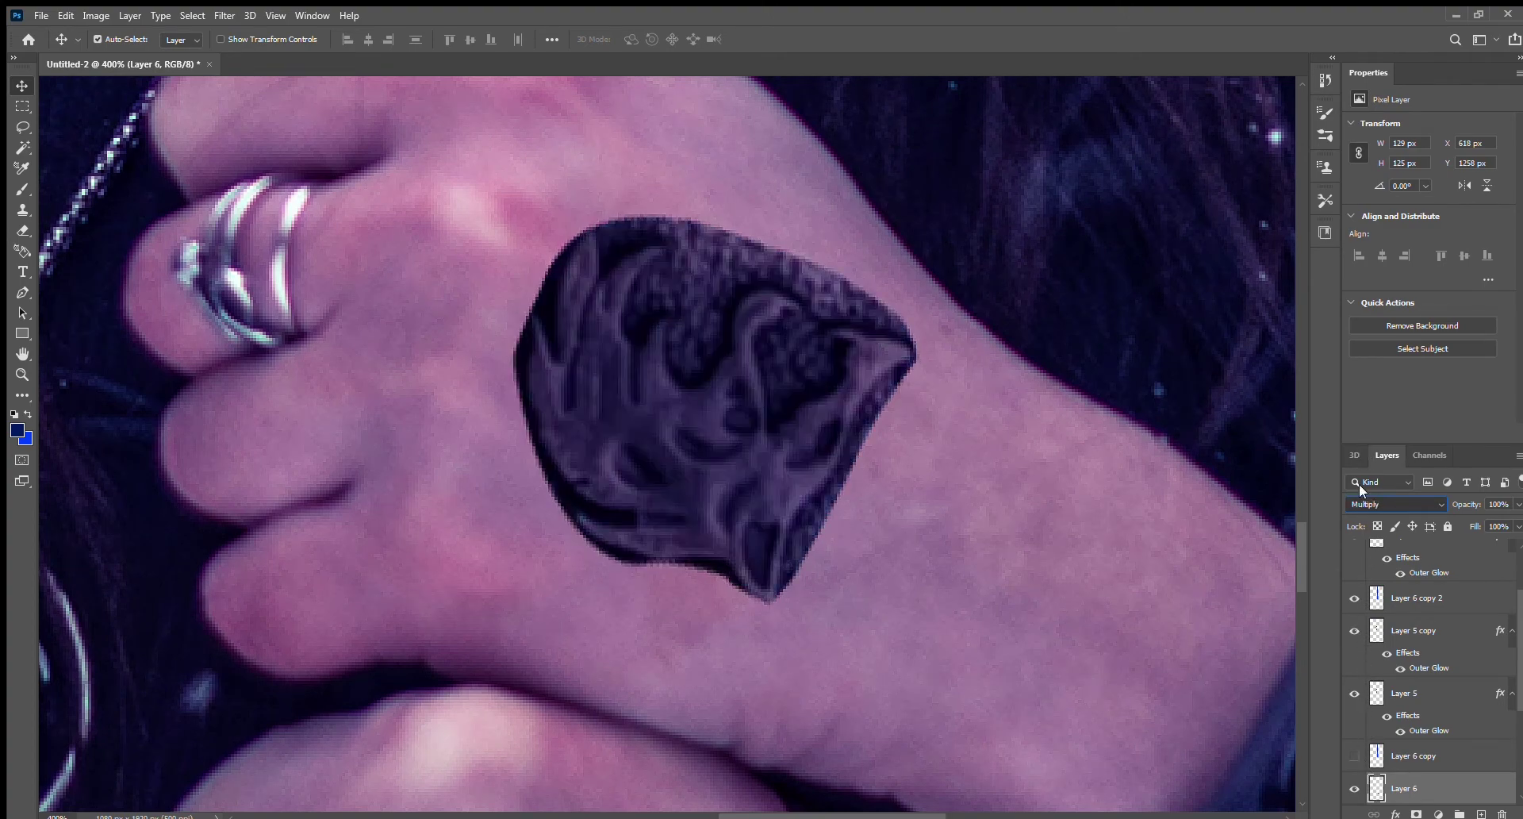
{"action": "key", "text": "Down"}
{"action": "key", "text": "Down"}
{"action": "key", "text": "ctrl+plus"}
- Erase most of the emblem so it fades into the skin
{"action": "key", "text": "i"}
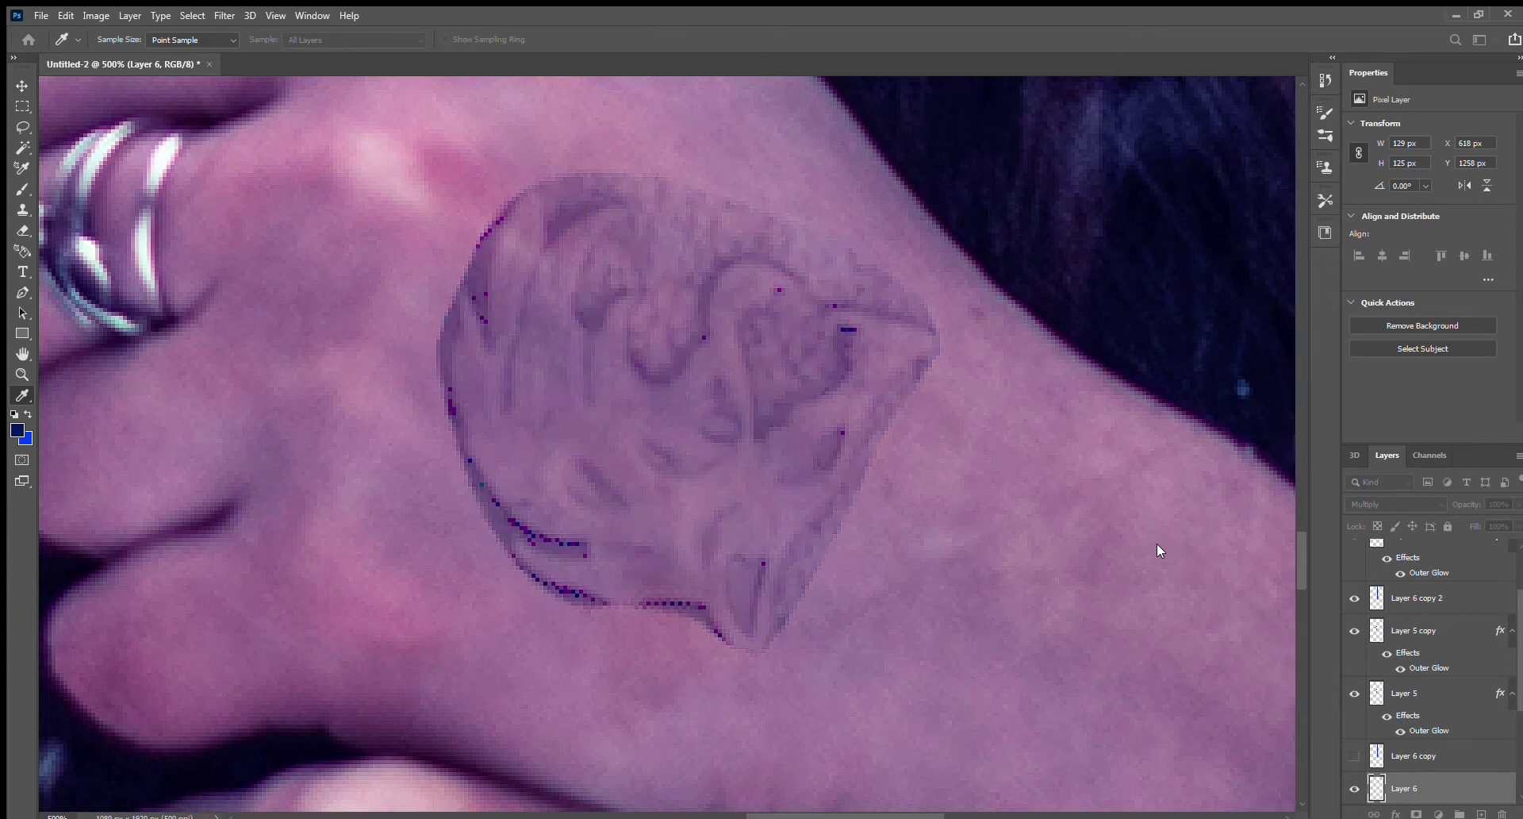
{"action": "key", "text": "e"}
{"action": "mouse_move", "coordinate": [873, 262]}
{"action": "left_mouse_down"}
{"action": "mouse_move", "coordinate": [703, 319]}
{"action": "mouse_move", "coordinate": [762, 635]}
{"action": "left_mouse_up"}
{"action": "mouse_move", "coordinate": [948, 489]}
{"action": "left_mouse_down"}
{"action": "mouse_move", "coordinate": [968, 357]}
{"action": "mouse_move", "coordinate": [486, 459]}
{"action": "mouse_move", "coordinate": [926, 277]}
{"action": "left_mouse_up"}
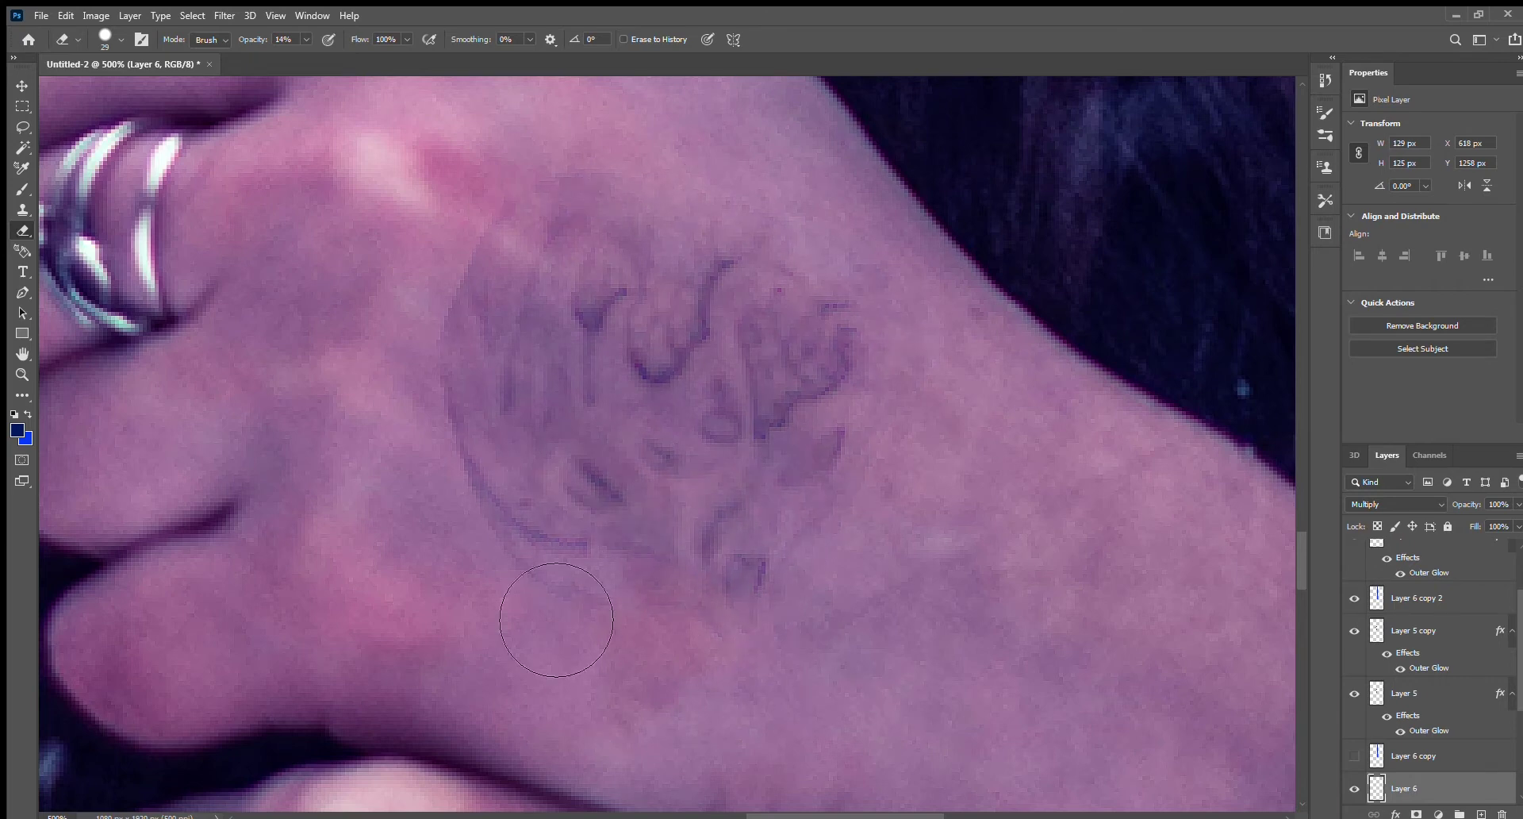
- Enlarge the tattoo across the back of the hand
{"action": "key", "text": "ctrl+minus"}
{"action": "key", "text": "ctrl+minus"}
{"action": "key", "text": "ctrl+minus"}
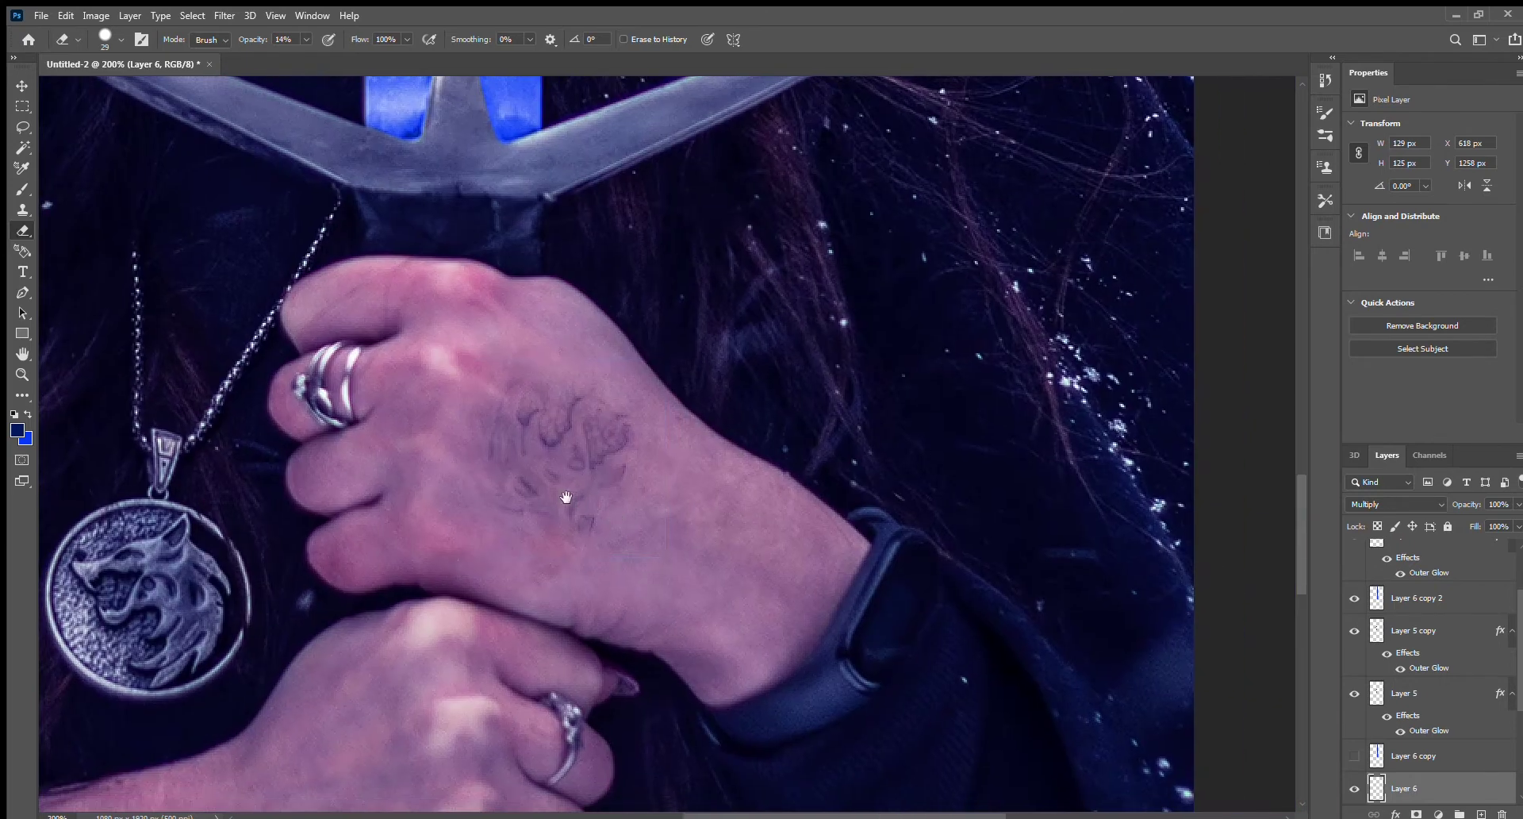
{"action": "key", "text": "ctrl+t"}
{"action": "left_click_drag", "start_coordinate": [711, 591], "coordinate": [731, 605]}
{"action": "key", "text": "Return"}
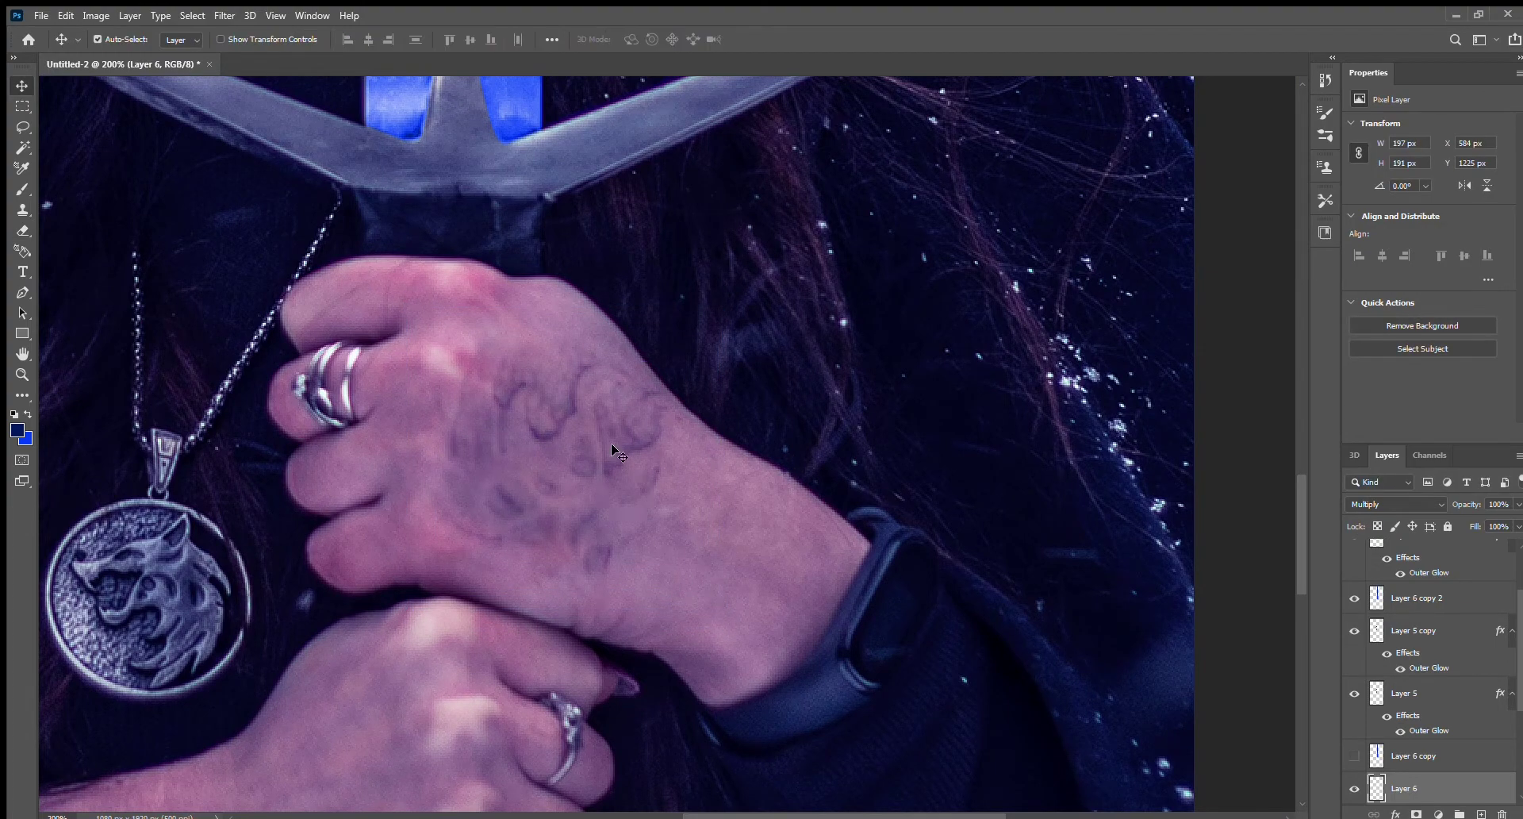
- Zoom out and back in to review the blue hand tattoo
{"action": "key", "text": "e"}
{"action": "key", "text": "ctrl+minus"}
{"action": "key", "text": "ctrl+minus"}
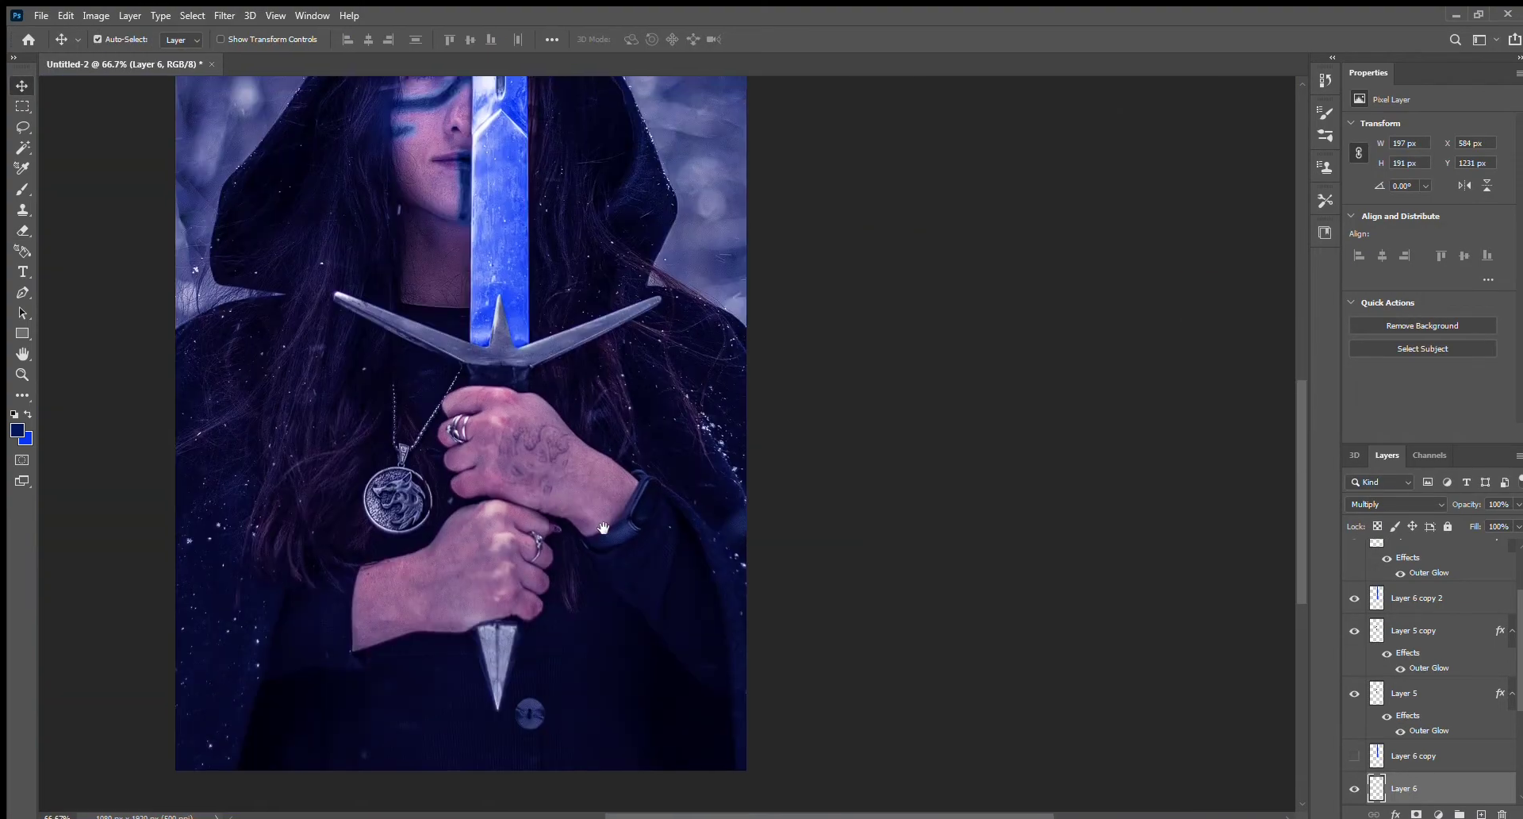
{"action": "key", "text": "i"}
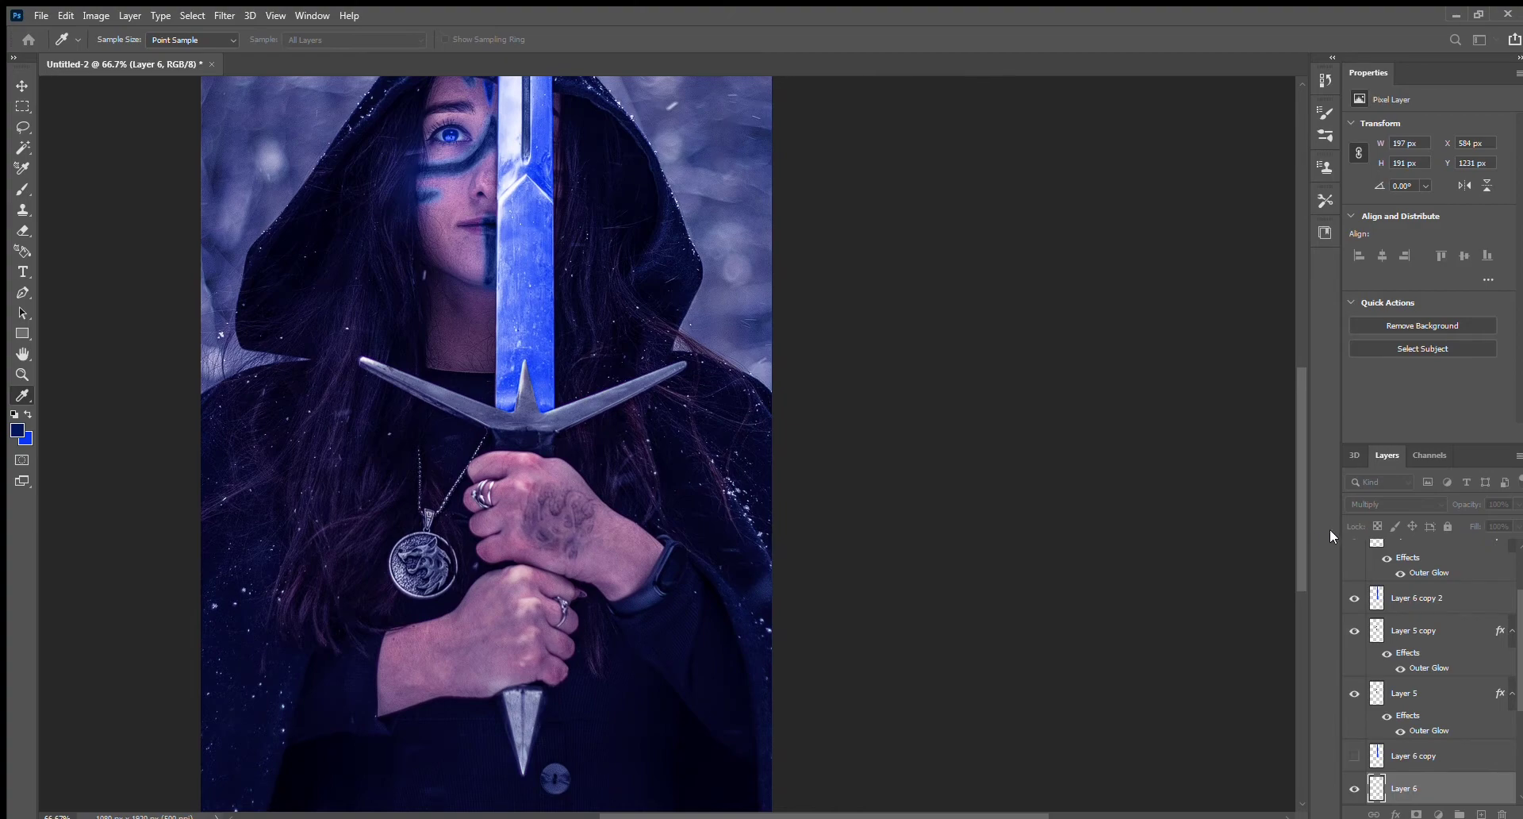
{"action": "key", "text": "ctrl+plus"}
{"action": "key", "text": "ctrl+plus"}
{"action": "key", "text": "ctrl+plus"}
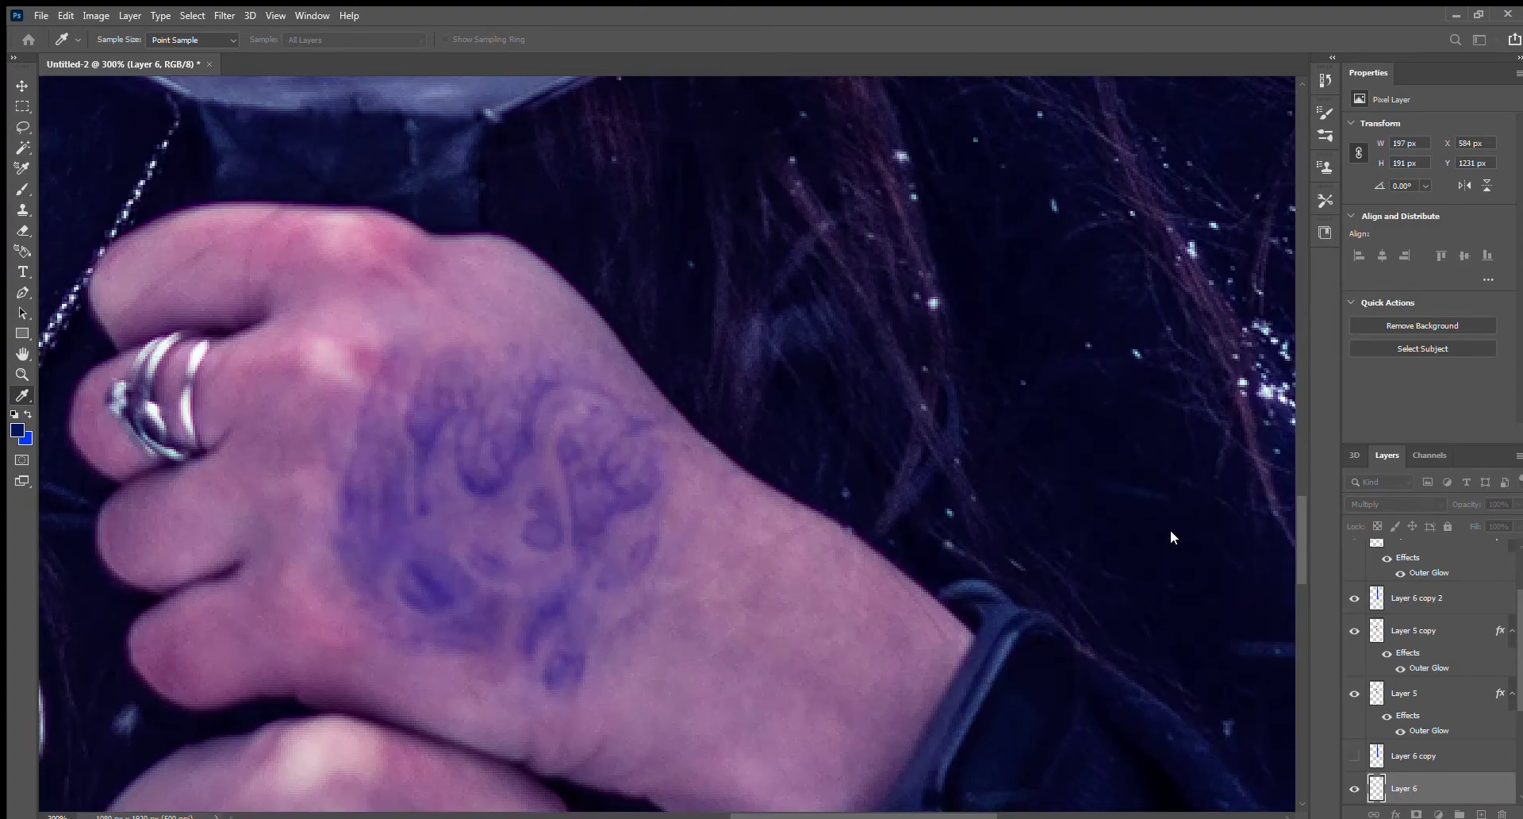
{"action": "key", "text": "v"}
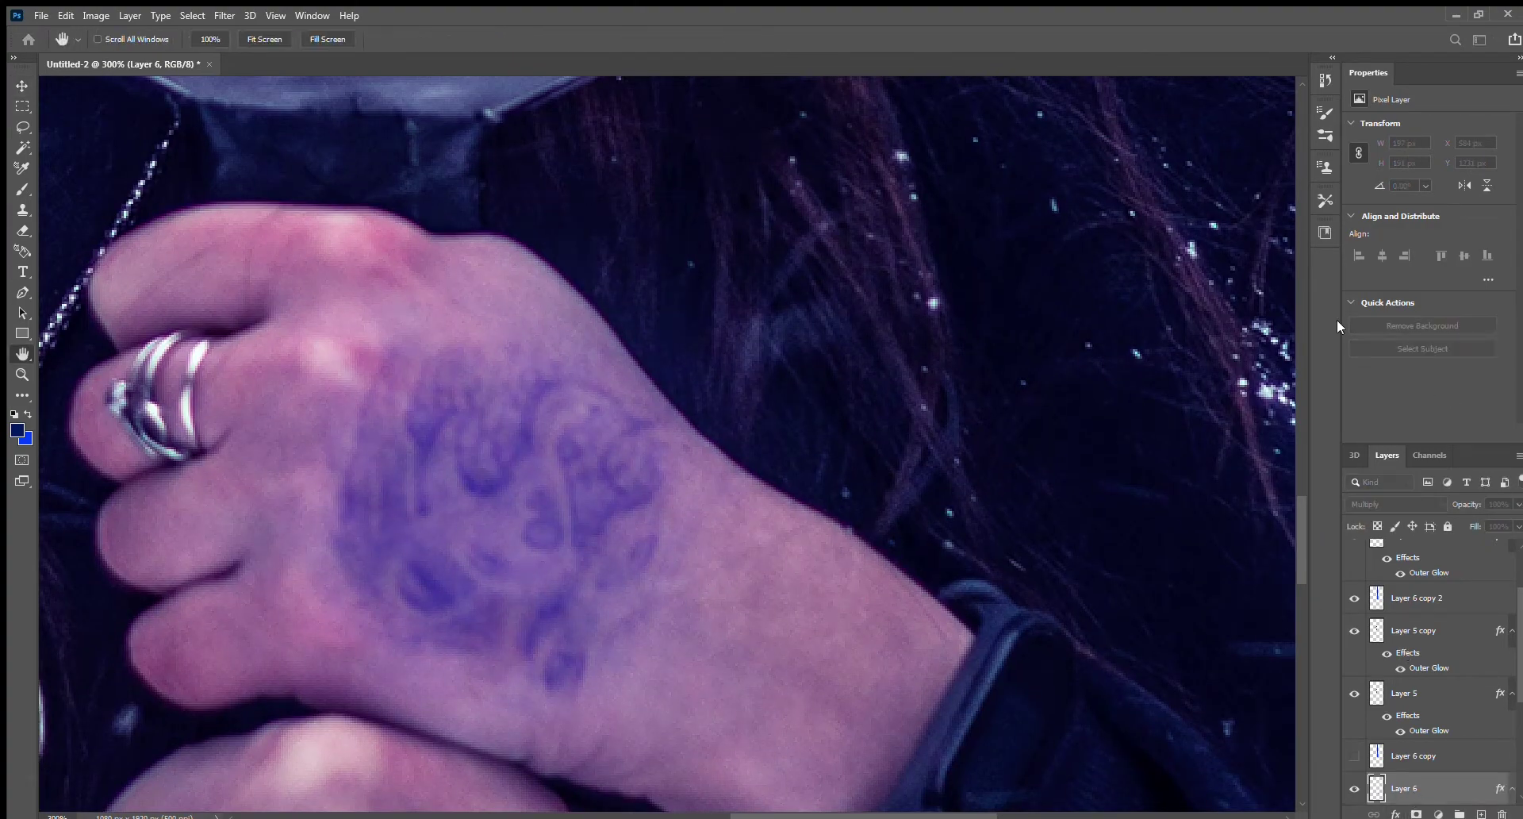
{"action": "key", "text": "ctrl+minus"}
{"action": "key", "text": "ctrl+minus"}
{"action": "key", "text": "ctrl+minus"}
{"action": "key", "text": "ctrl+plus"}
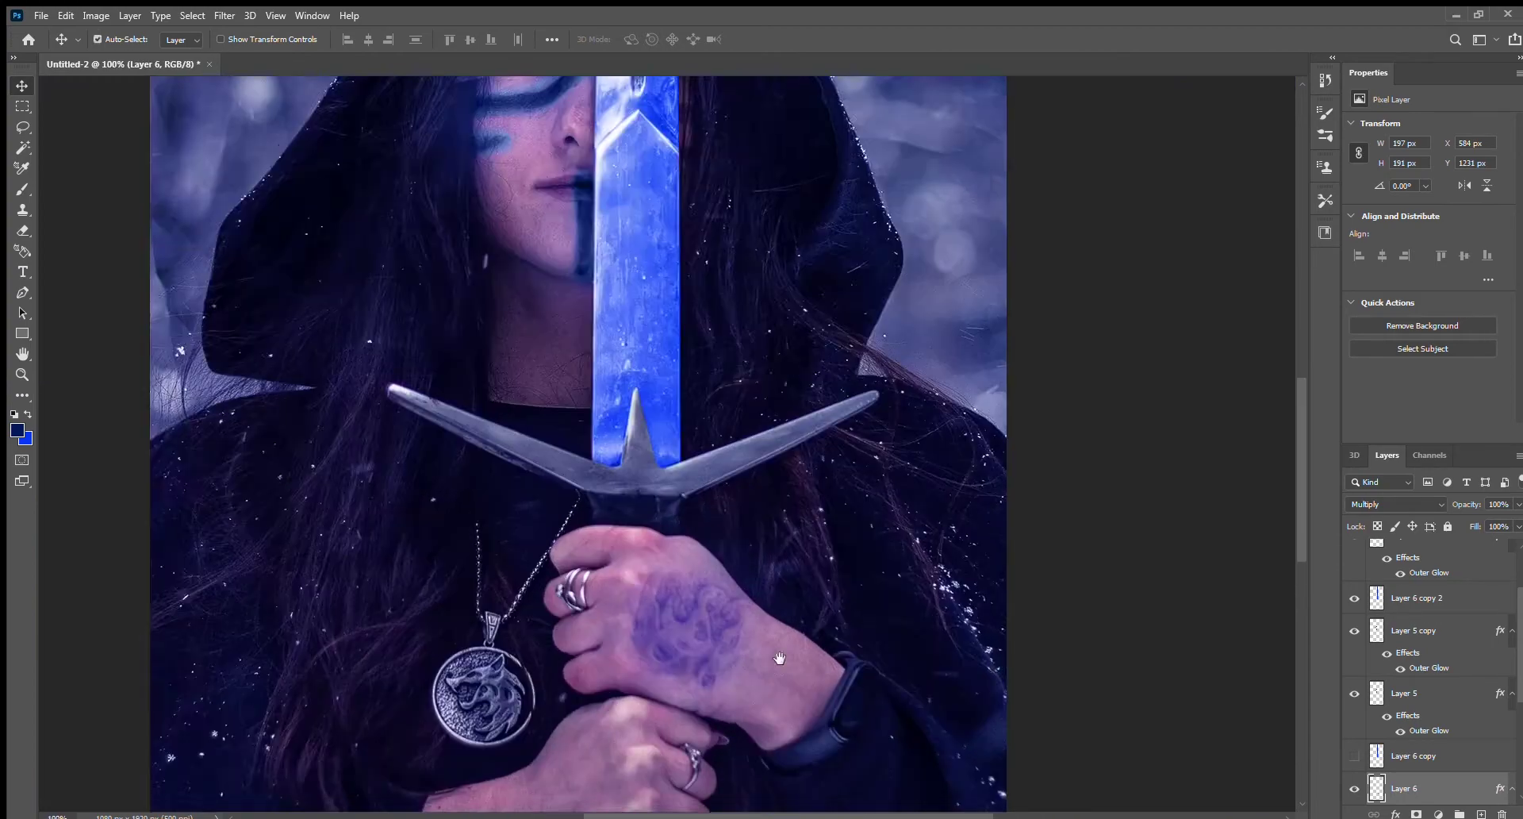
{"action": "key", "text": "ctrl+plus"}
{"action": "key", "text": "b"}
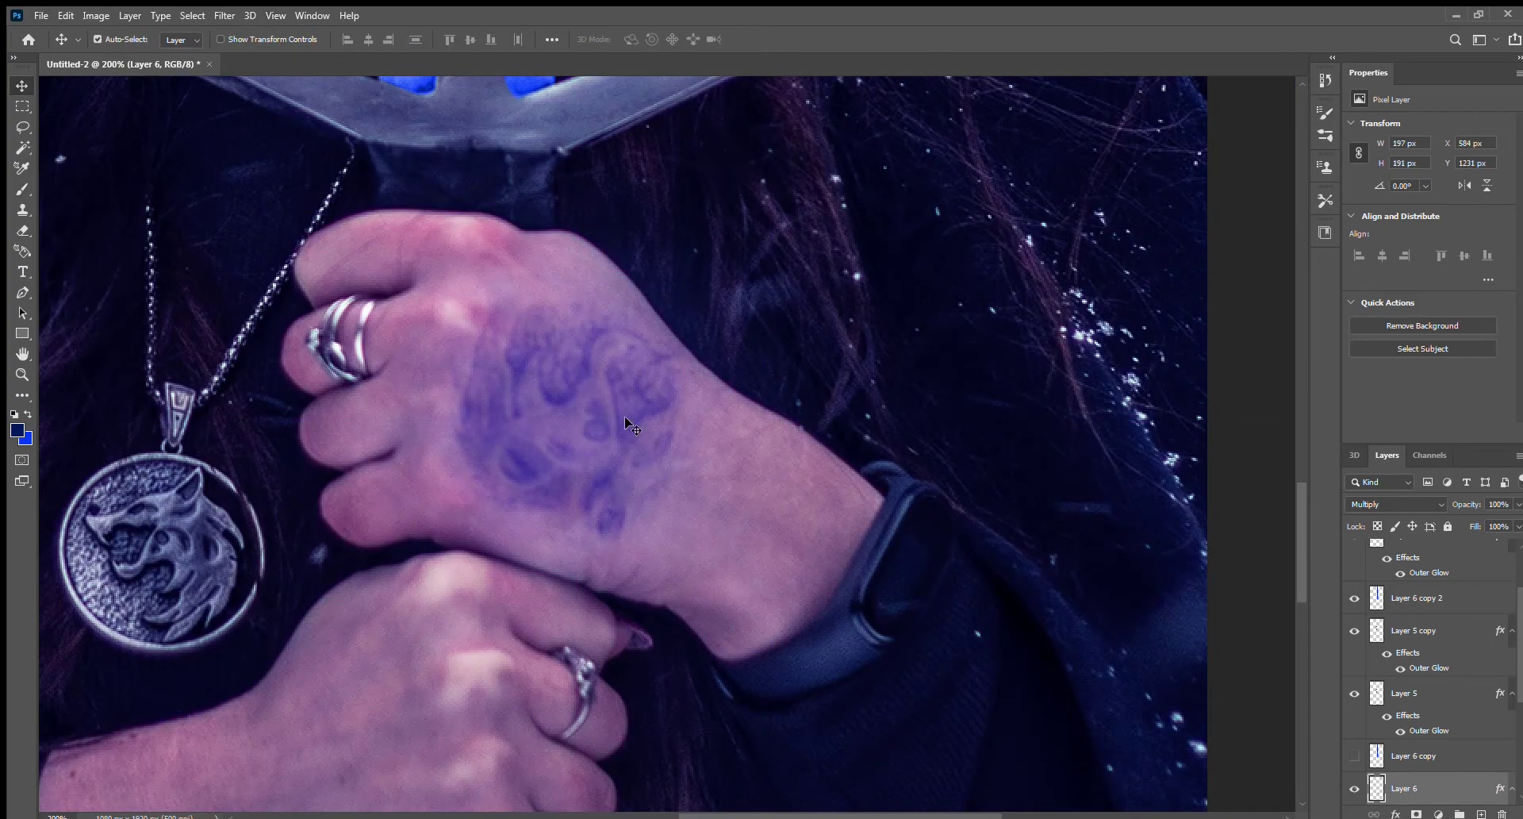
- Drop the wrist stroke and paint diagonal blue strokes on a new empty layer
{"action": "left_click_drag", "start_coordinate": [694, 504], "coordinate": [752, 564]}
{"action": "key", "text": "ctrl+z"}
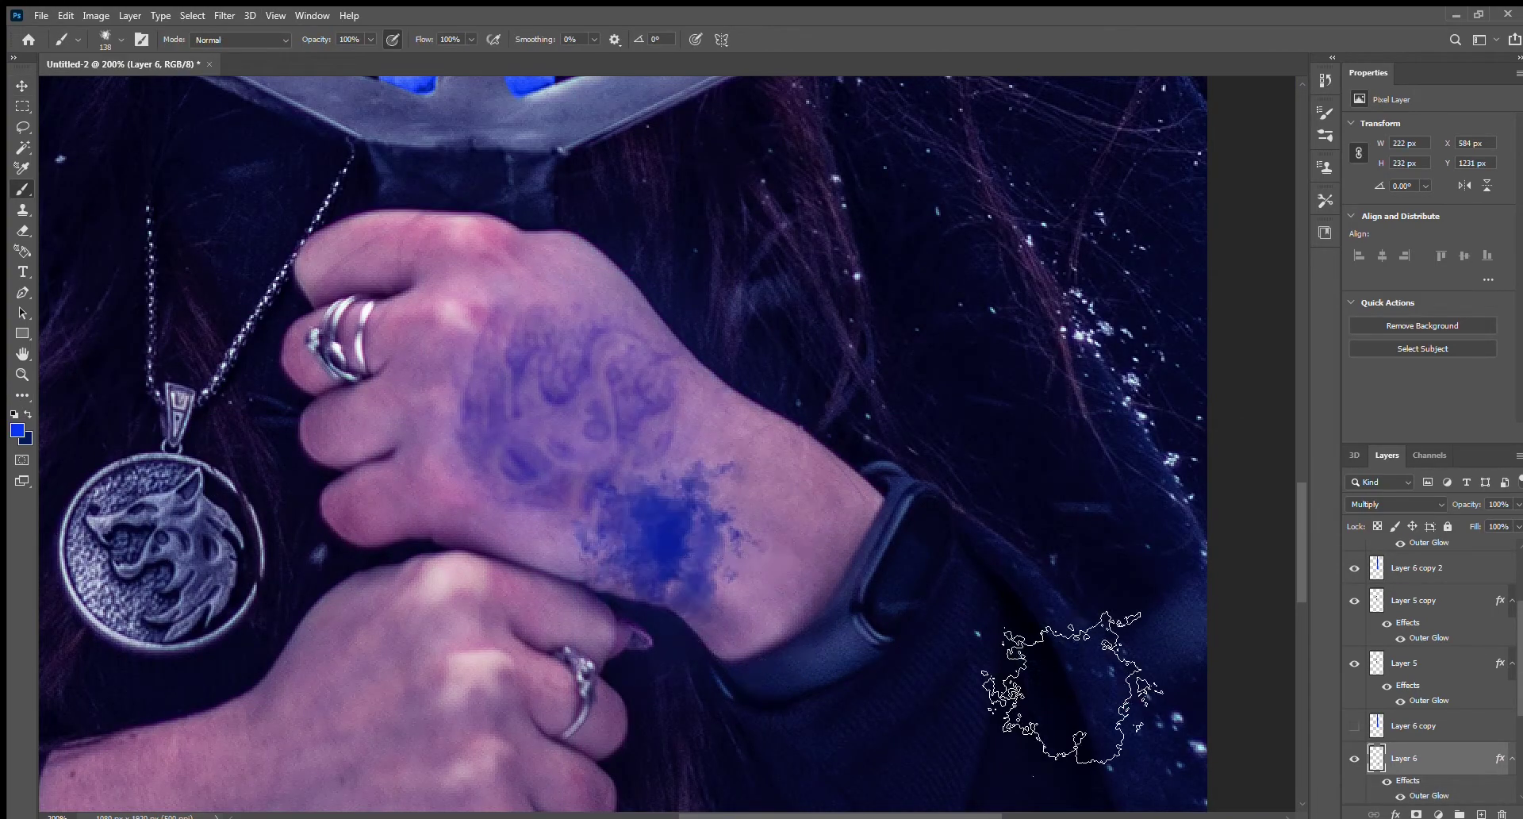
{"action": "key", "text": "ctrl+minus"}
{"action": "key", "text": "ctrl+minus"}
{"action": "key", "text": "ctrl+minus"}
{"action": "key", "text": "ctrl+shift+alt+n"}
{"action": "key", "text": "bracketleft"}
{"action": "key", "text": "bracketleft"}
{"action": "left_click_drag", "start_coordinate": [655, 295], "coordinate": [836, 208]}
{"action": "key", "text": "ctrl+z"}
{"action": "left_click_drag", "start_coordinate": [605, 245], "coordinate": [850, 143]}
{"action": "left_click_drag", "start_coordinate": [426, 510], "coordinate": [850, 323]}
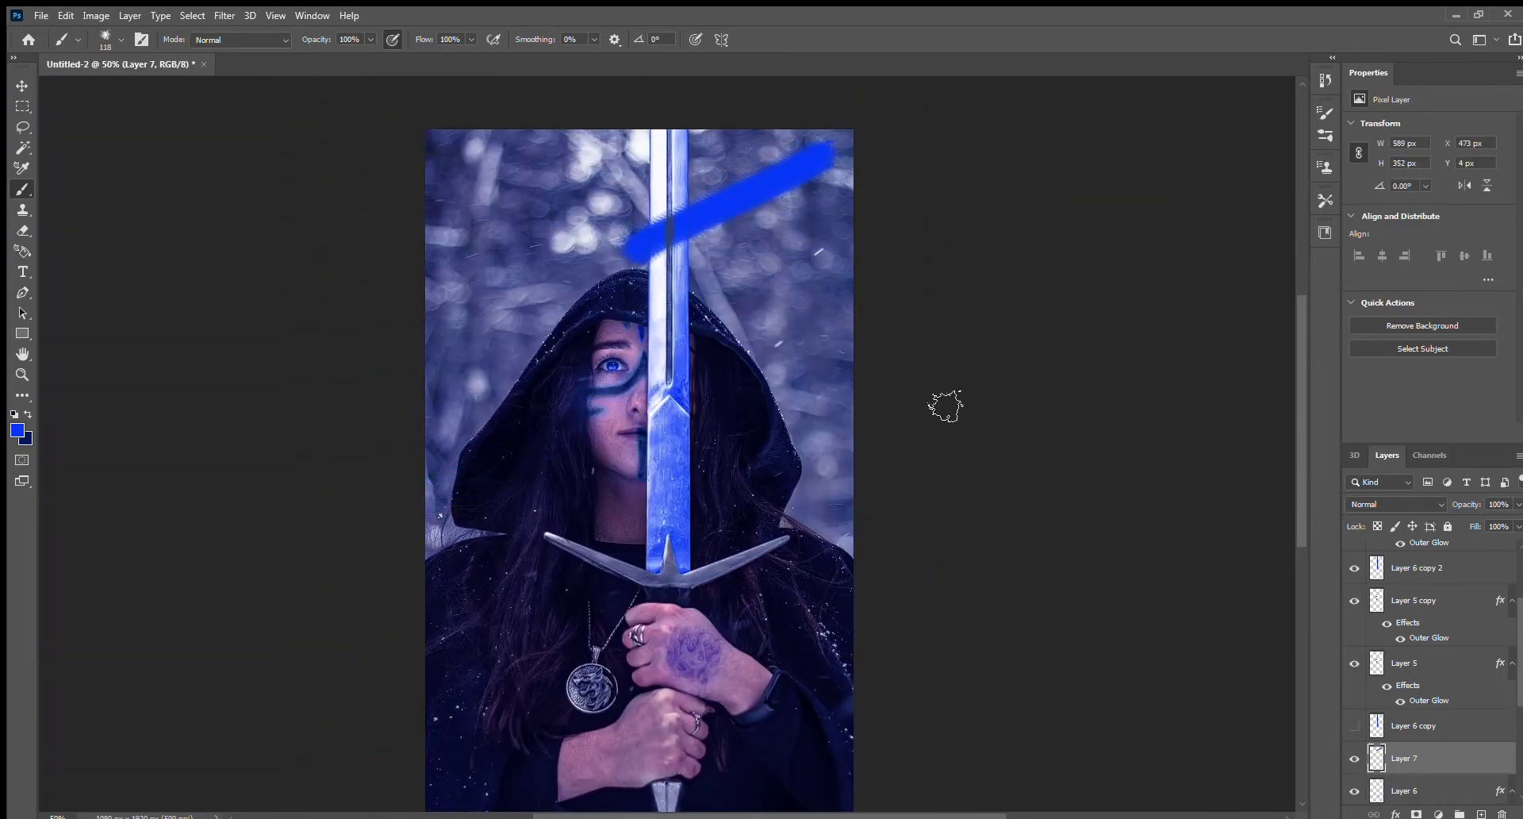
- Cover the canvas with large blue strokes and set that layer's blend mode to Hue
{"action": "scroll", "coordinate": [836, 533], "scroll_direction": "down", "scroll_amount": 2}
{"action": "key", "text": "ctrl+z"}
{"action": "key", "text": "ctrl+z"}
{"action": "mouse_move", "coordinate": [870, 391]}
{"action": "left_mouse_down"}
{"action": "mouse_move", "coordinate": [476, 238]}
{"action": "mouse_move", "coordinate": [698, 317]}
{"action": "left_mouse_up"}
{"action": "left_click_drag", "start_coordinate": [476, 357], "coordinate": [714, 555]}
{"action": "key", "text": "v"}
{"action": "left_click", "coordinate": [1397, 502]}
{"action": "left_click", "coordinate": [1366, 799]}
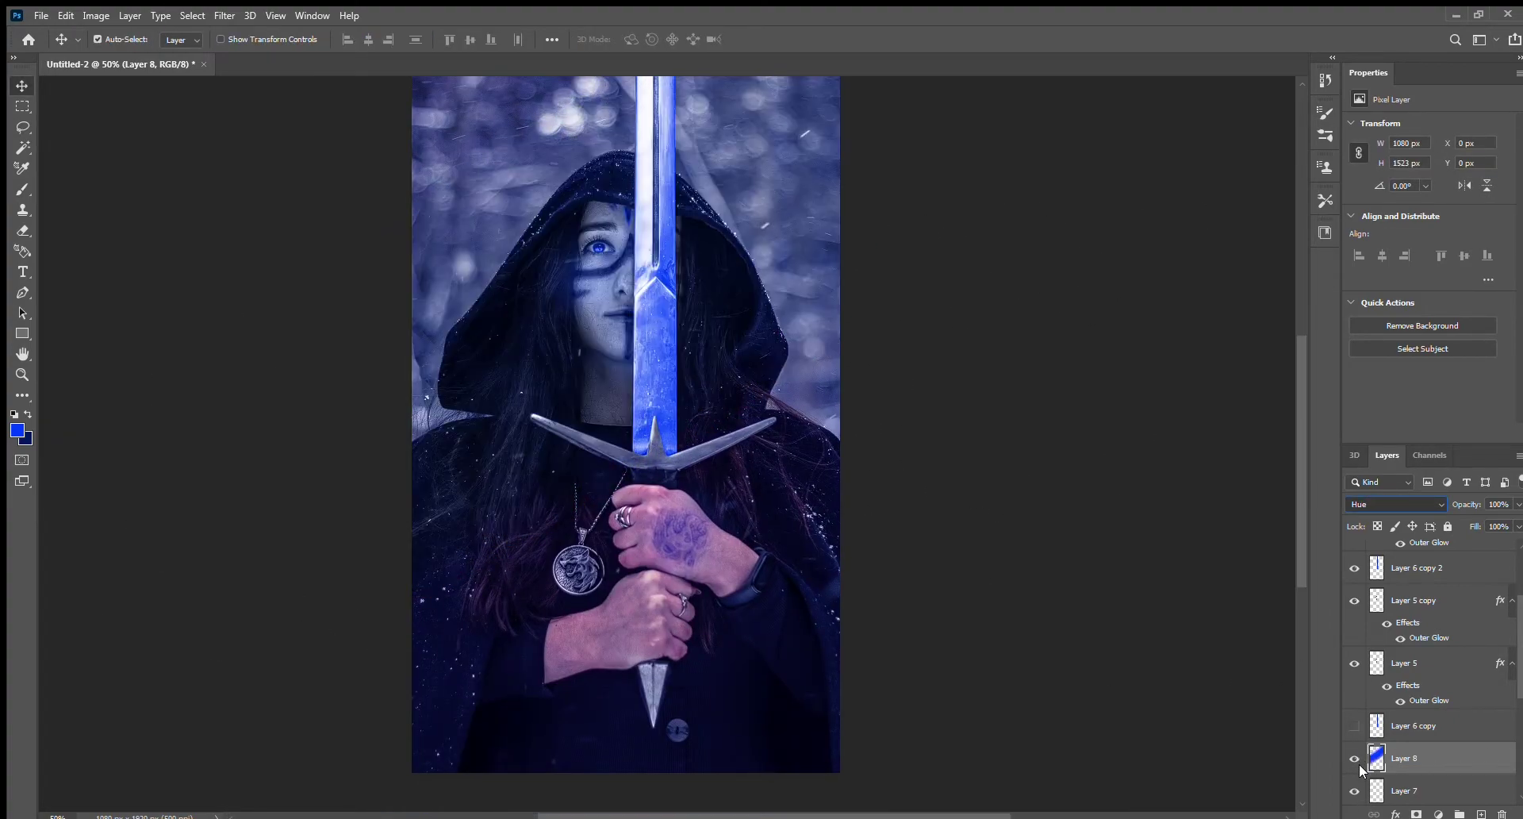
- Paint blue over the rest of the canvas and lightly erase the tint over the face
{"action": "key", "text": "b"}
{"action": "left_click_drag", "start_coordinate": [936, 683], "coordinate": [975, 658]}
{"action": "key", "text": "ctrl+plus"}
{"action": "key", "text": "e"}
{"action": "left_click_drag", "start_coordinate": [577, 306], "coordinate": [680, 578]}
{"action": "scroll", "coordinate": [884, 622], "scroll_direction": "down", "scroll_amount": 2}
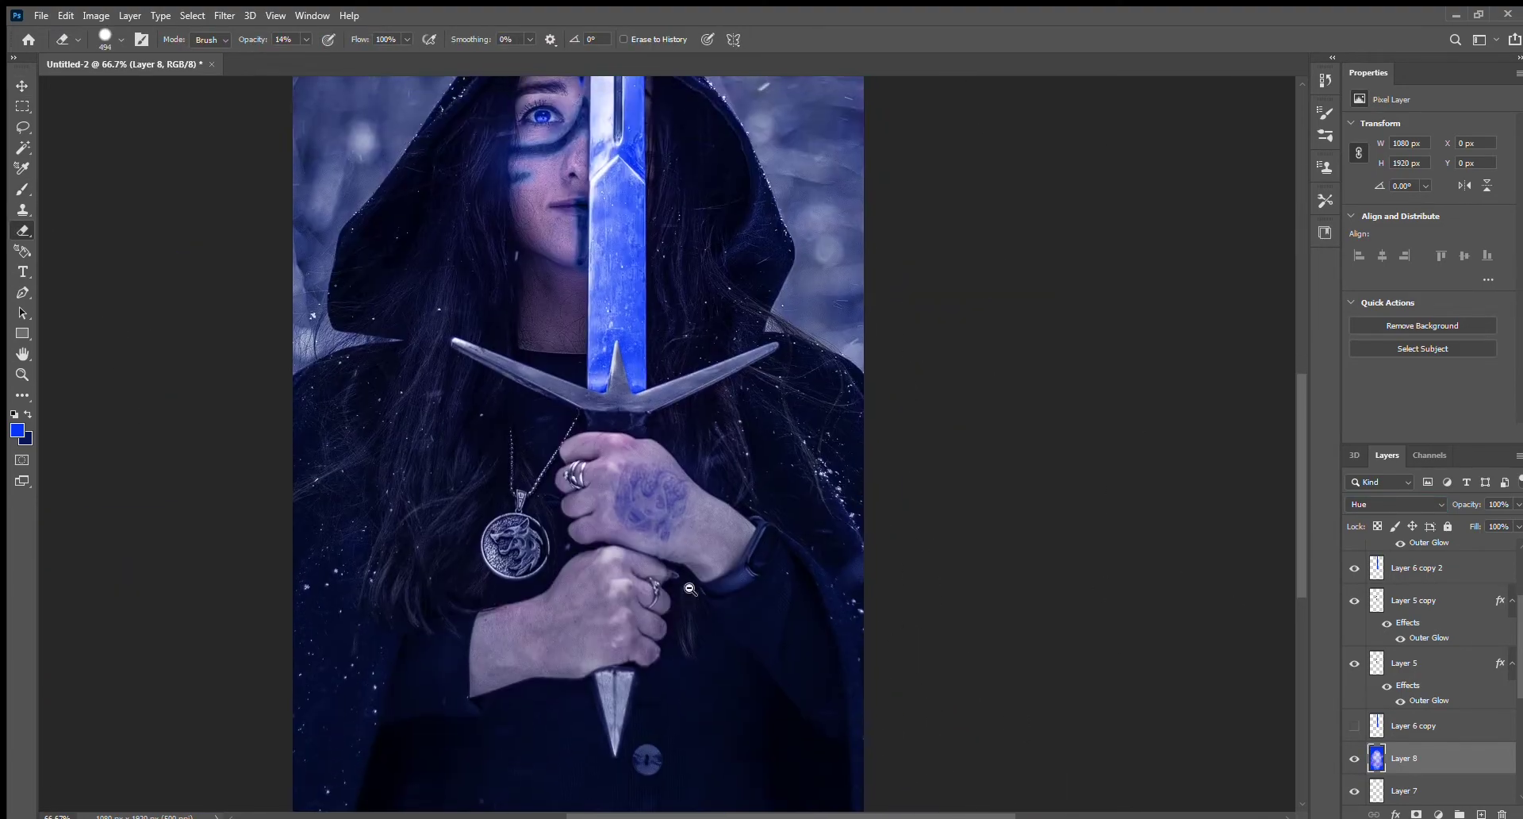
{"action": "key", "text": "ctrl+minus"}
- Add a new empty layer for the blue smoke
{"action": "key", "text": "v"}
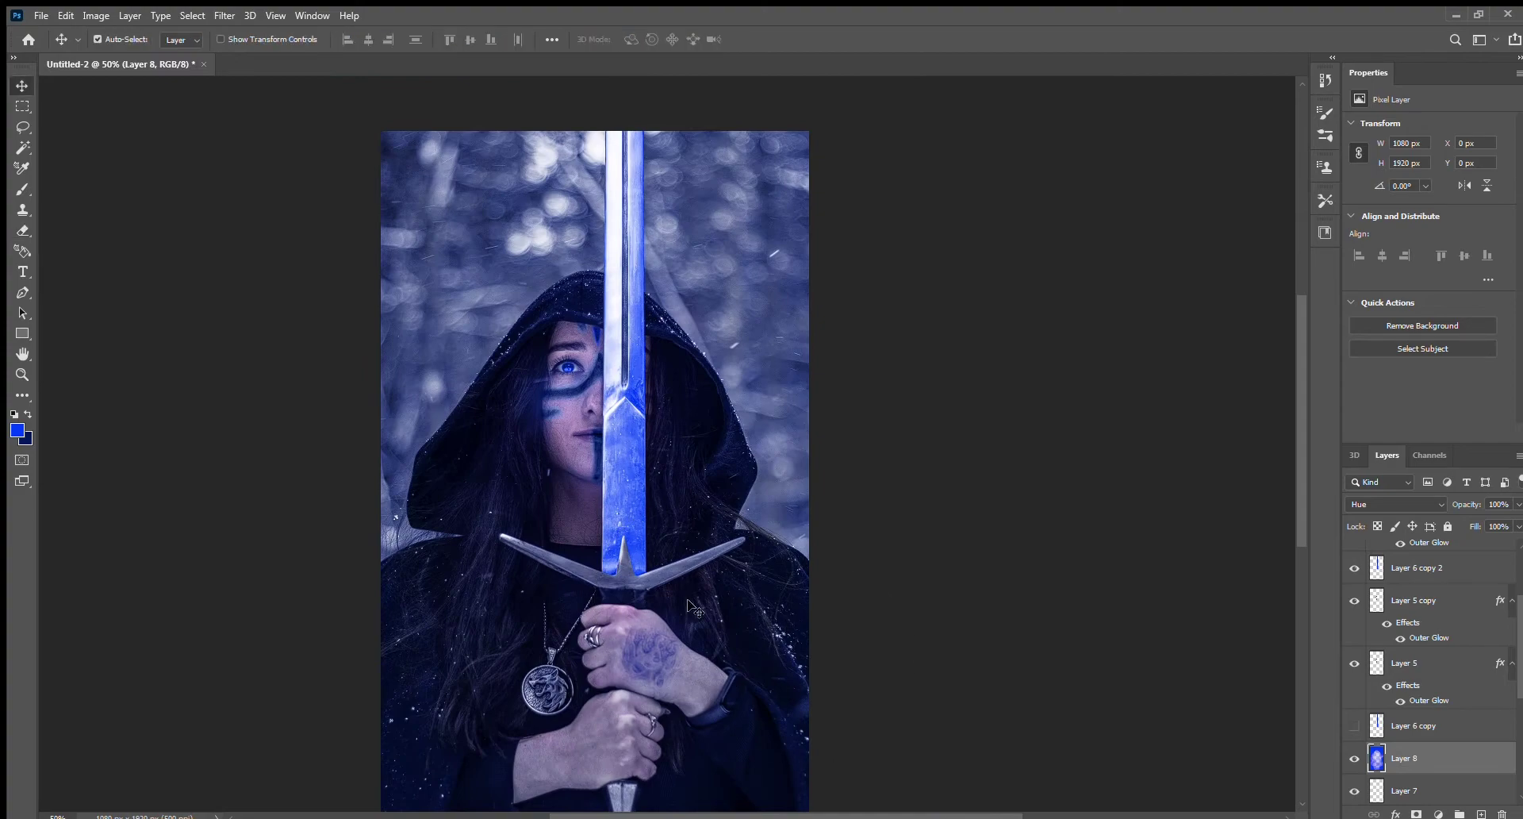
{"action": "key", "text": "b"}
{"action": "left_click", "coordinate": [1481, 813]}
- Stamp blue smoke over the right side of the cloak on the smoke layer
{"action": "left_click", "coordinate": [778, 699]}
{"action": "scroll", "coordinate": [1396, 504], "scroll_direction": "down", "scroll_amount": 8}
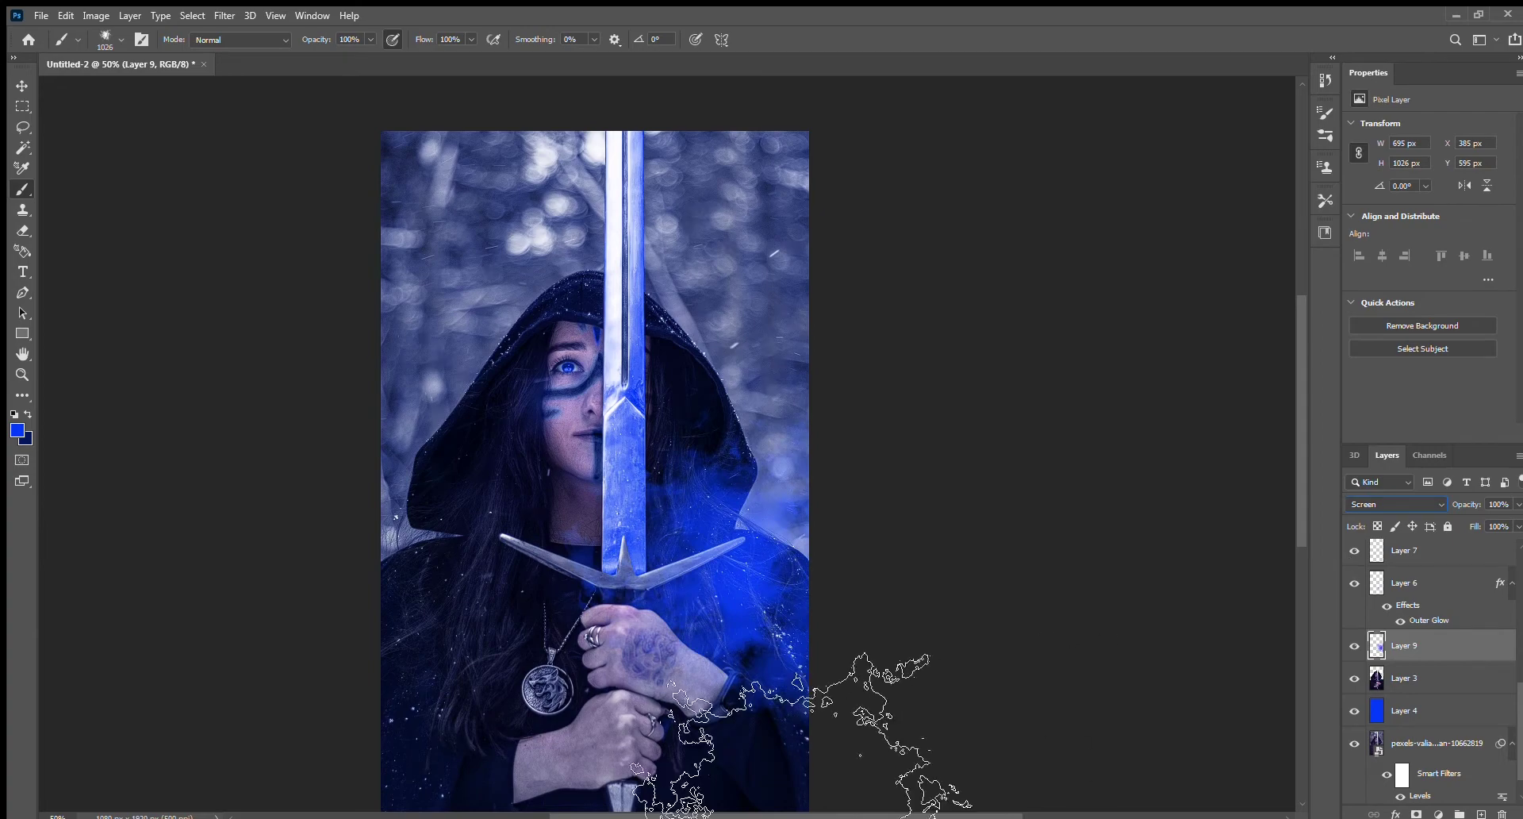
{"action": "key", "text": "v"}
{"action": "key", "text": "ctrl+plus"}
{"action": "left_click", "coordinate": [605, 597]}
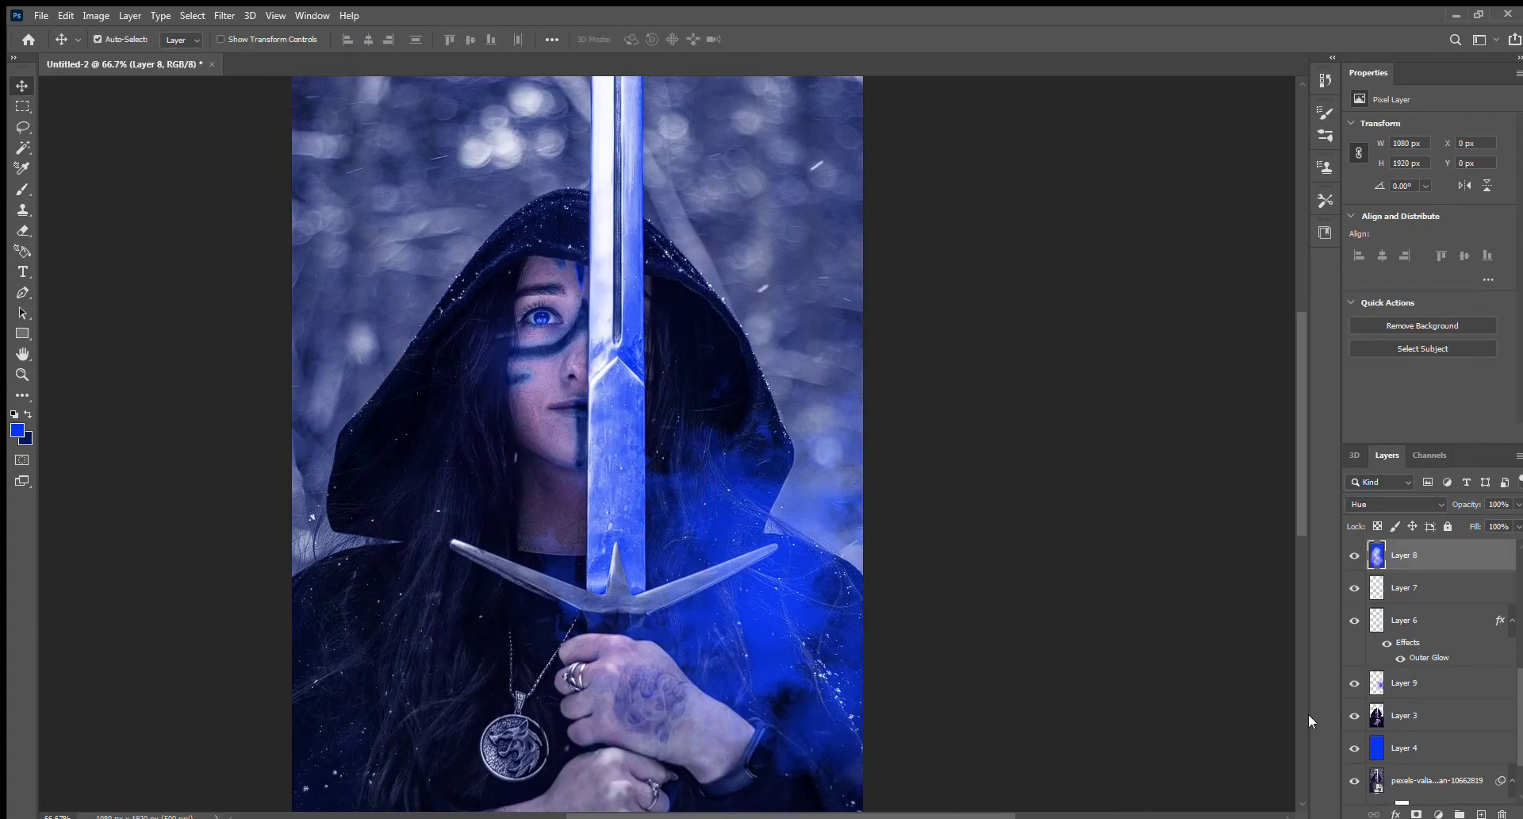
{"action": "left_click", "coordinate": [729, 652]}
- Enlarge the smoke toward the bottom right and move it lower on the canvas
{"action": "key", "text": "ctrl+t"}
{"action": "key", "text": "ctrl+minus"}
{"action": "left_click_drag", "start_coordinate": [754, 647], "coordinate": [1054, 812]}
{"action": "key", "text": "ctrl+minus"}
{"action": "key", "text": "Return"}
{"action": "key", "text": "ctrl+t"}
{"action": "left_click_drag", "start_coordinate": [900, 546], "coordinate": [943, 697]}
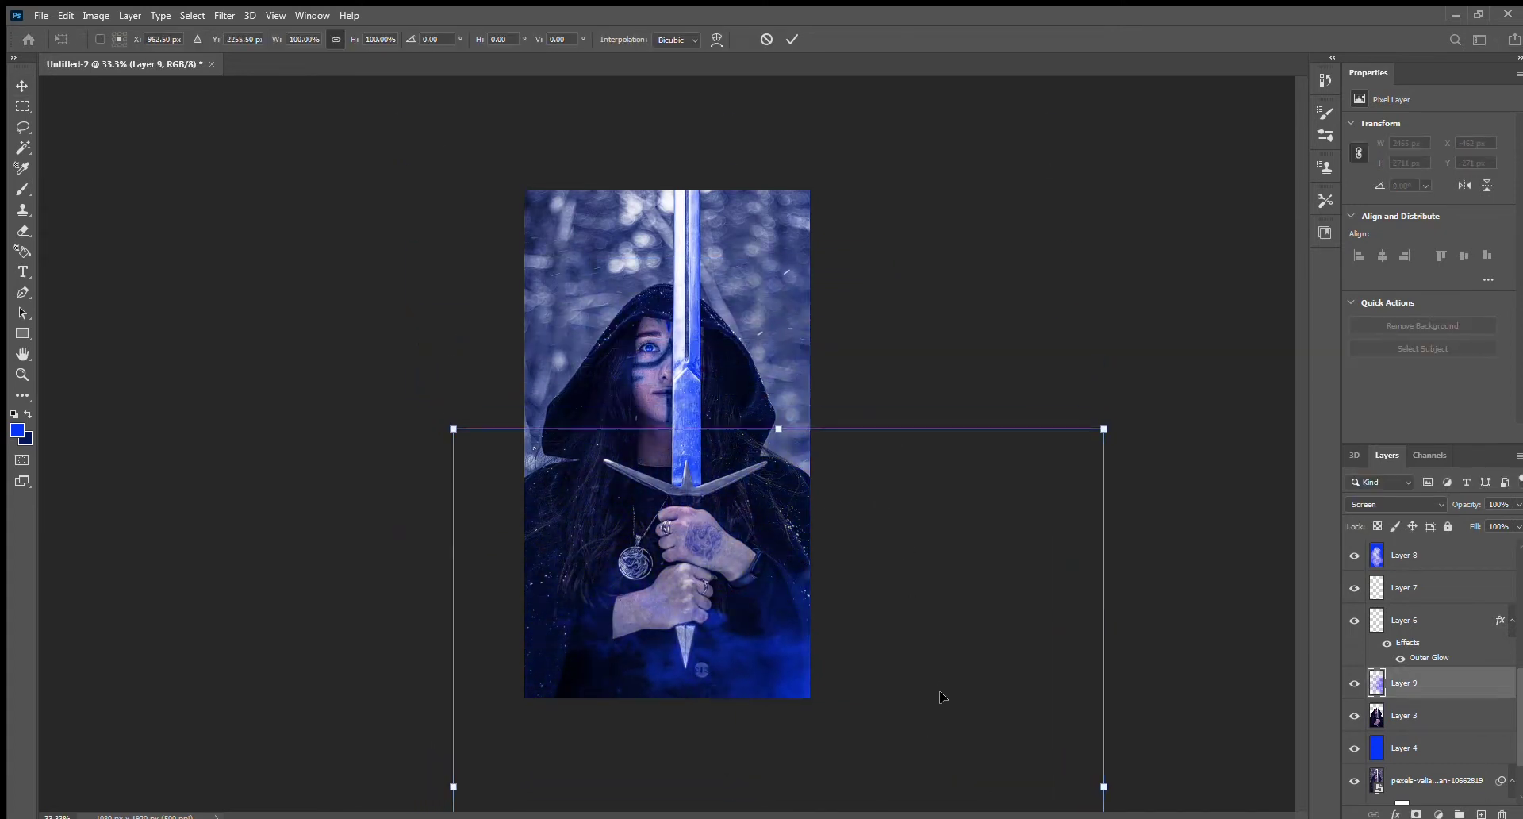
{"action": "key", "text": "Return"}
- Duplicate the smoke layer, flip the copy 180° and move it up and left
{"action": "key", "text": "ctrl+j"}
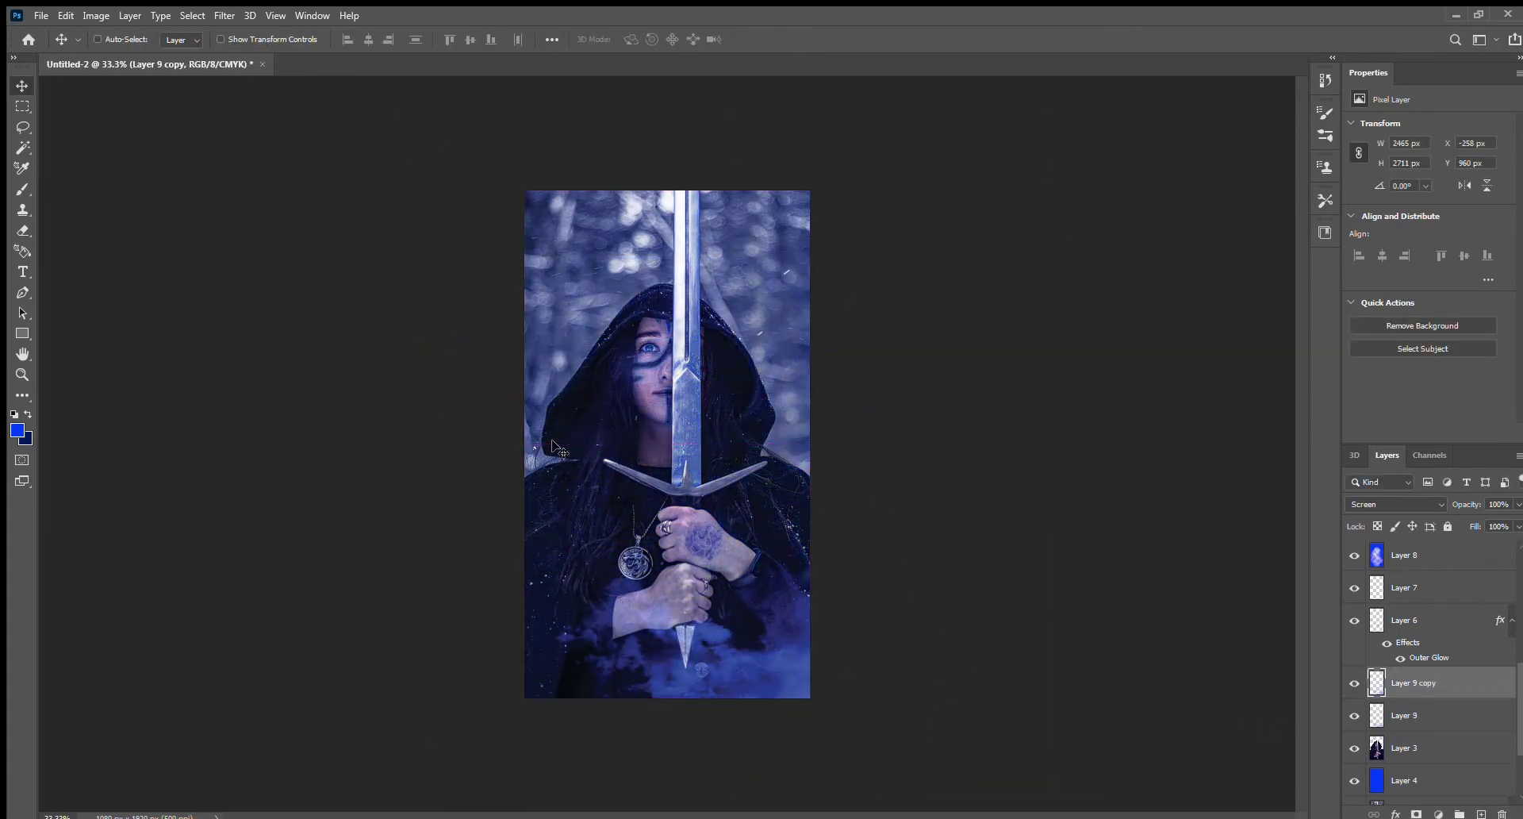
{"action": "key", "text": "ctrl+t"}
{"action": "left_click_drag", "start_coordinate": [555, 436], "coordinate": [791, 813]}
{"action": "left_click_drag", "start_coordinate": [952, 634], "coordinate": [828, 208]}
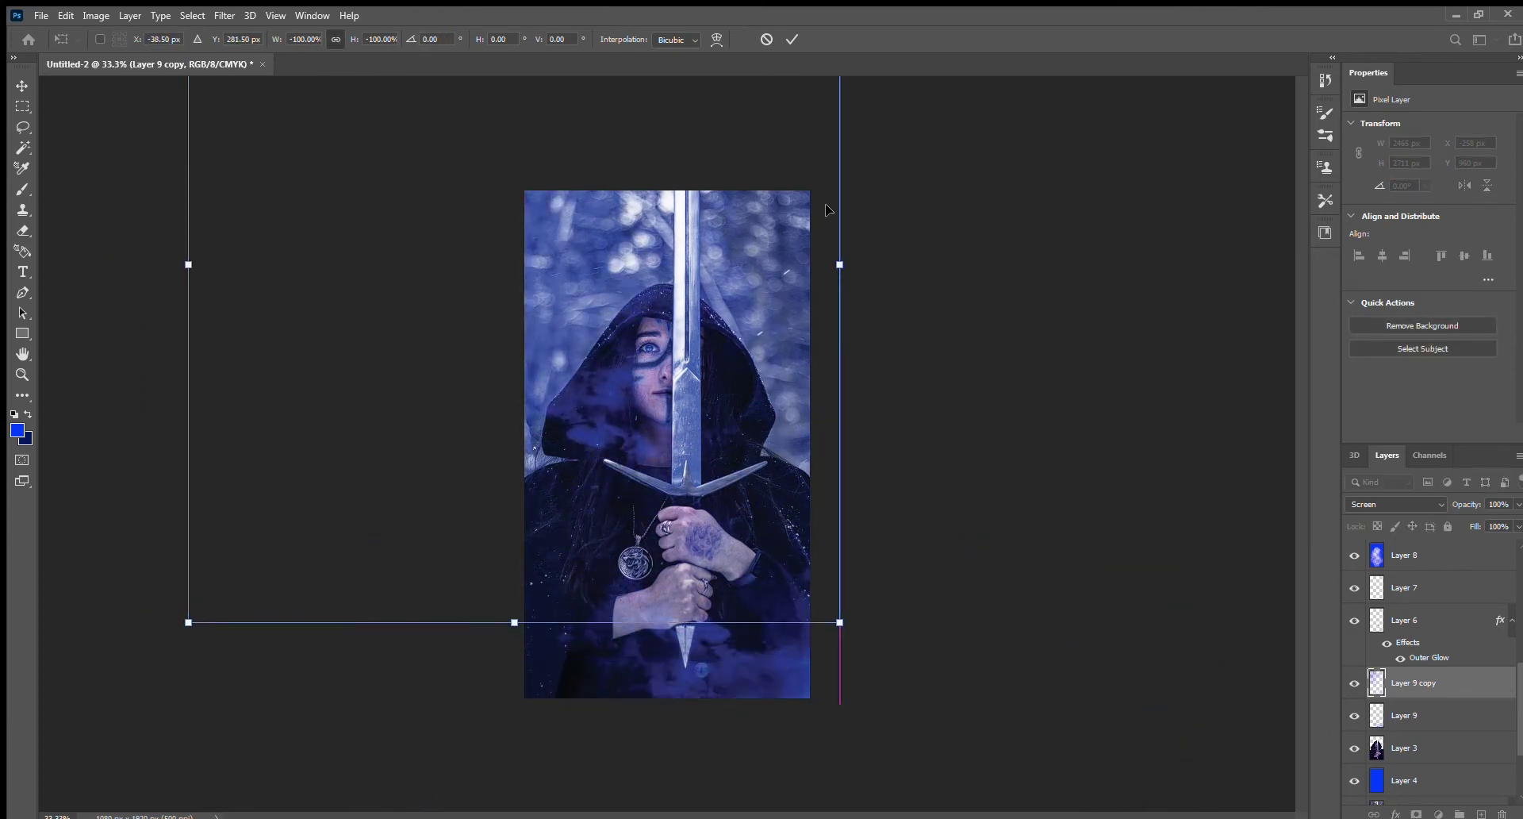
{"action": "key", "text": "Return"}
{"action": "key", "text": "ctrl+plus"}
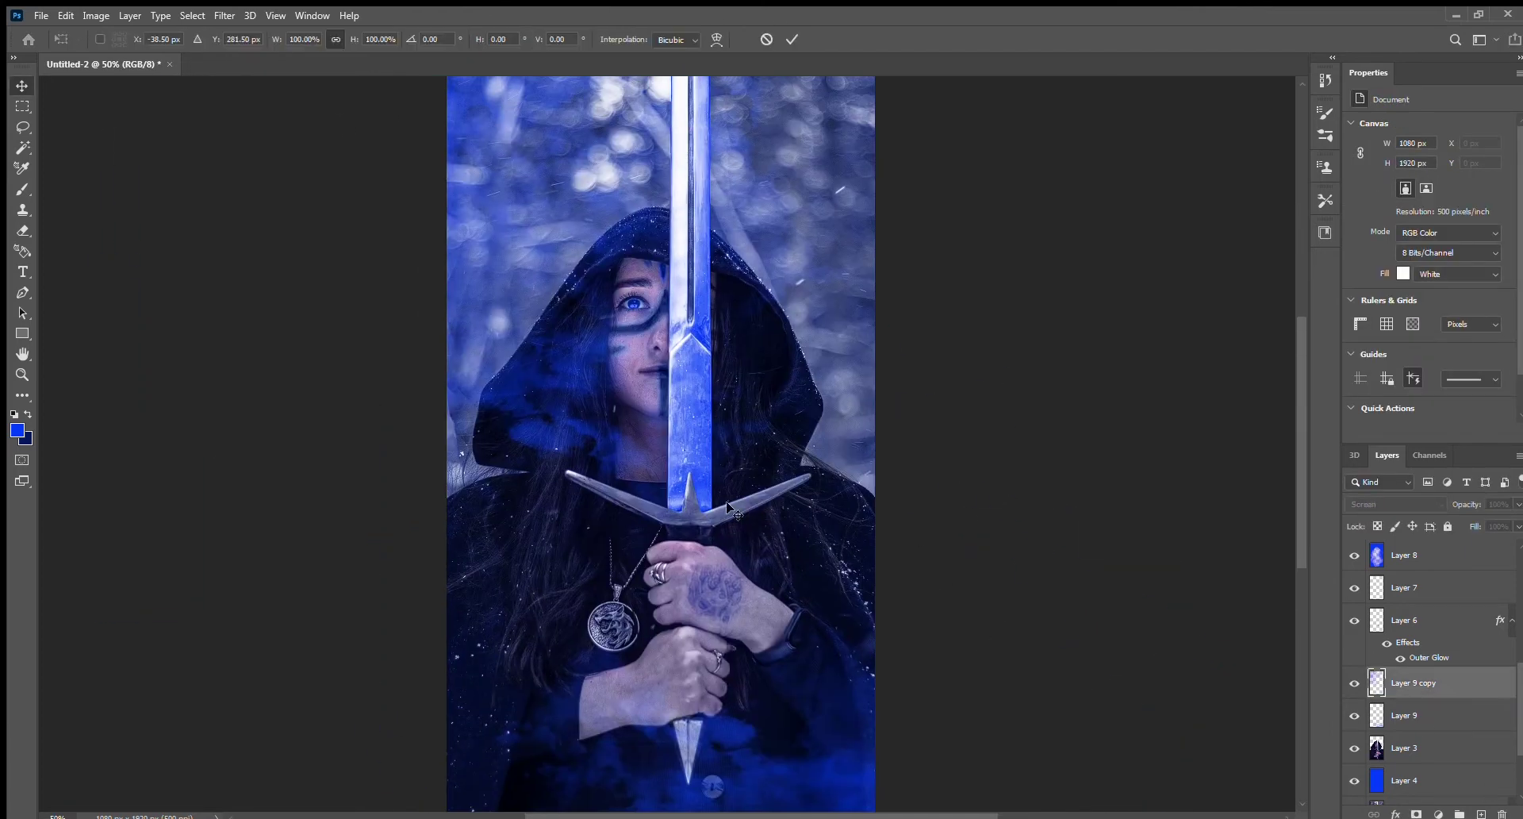
{"action": "left_click_drag", "start_coordinate": [768, 546], "coordinate": [727, 458]}
- Start a new text layer at the upper left with the Type tool
{"action": "left_click", "coordinate": [1468, 556]}
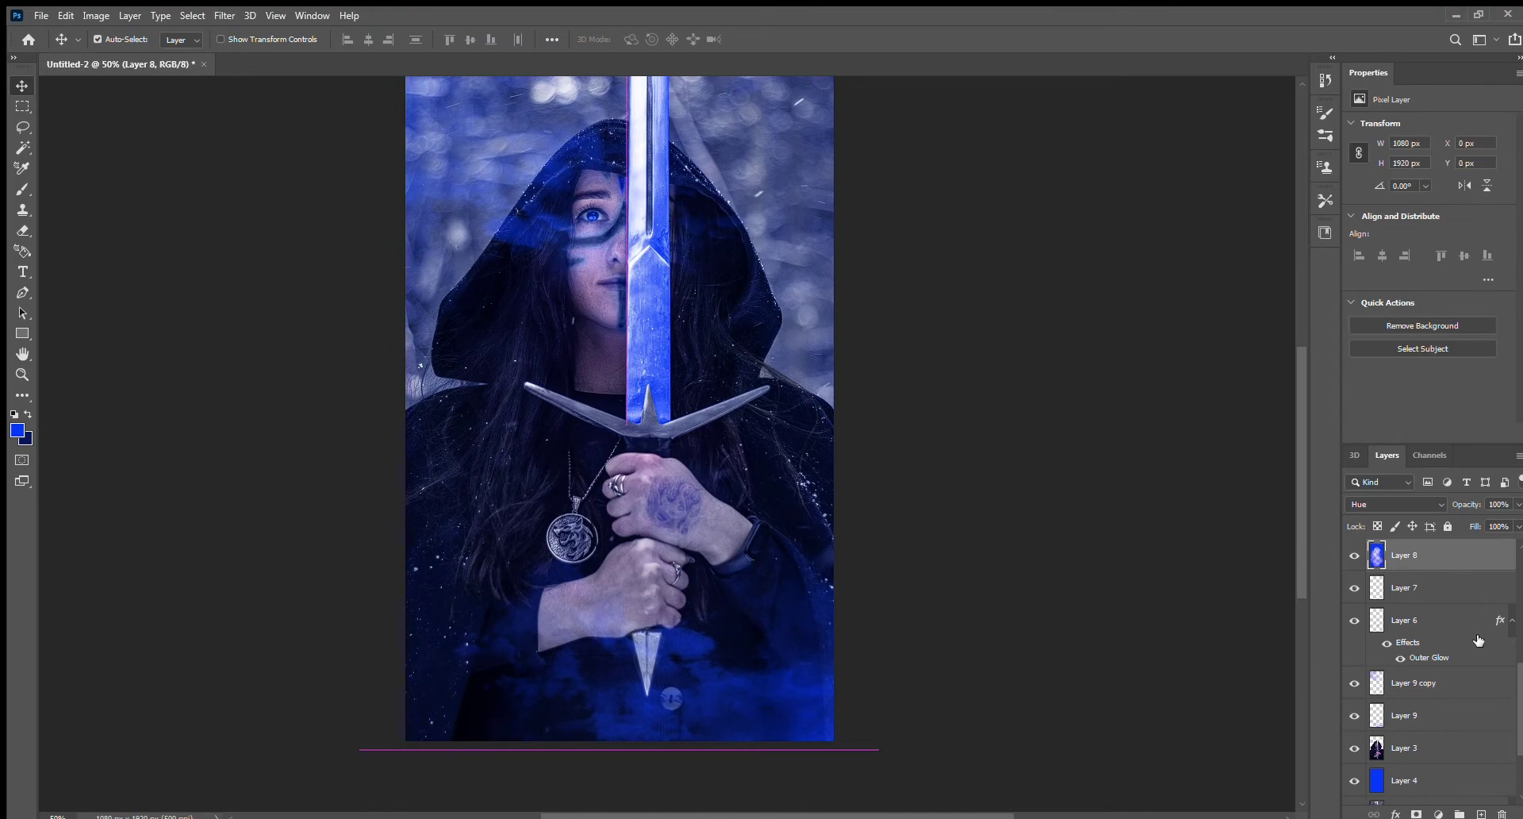
{"action": "left_click", "coordinate": [1404, 715]}
{"action": "left_click_drag", "start_coordinate": [1031, 476], "coordinate": [1083, 501]}
{"action": "key", "text": "b"}
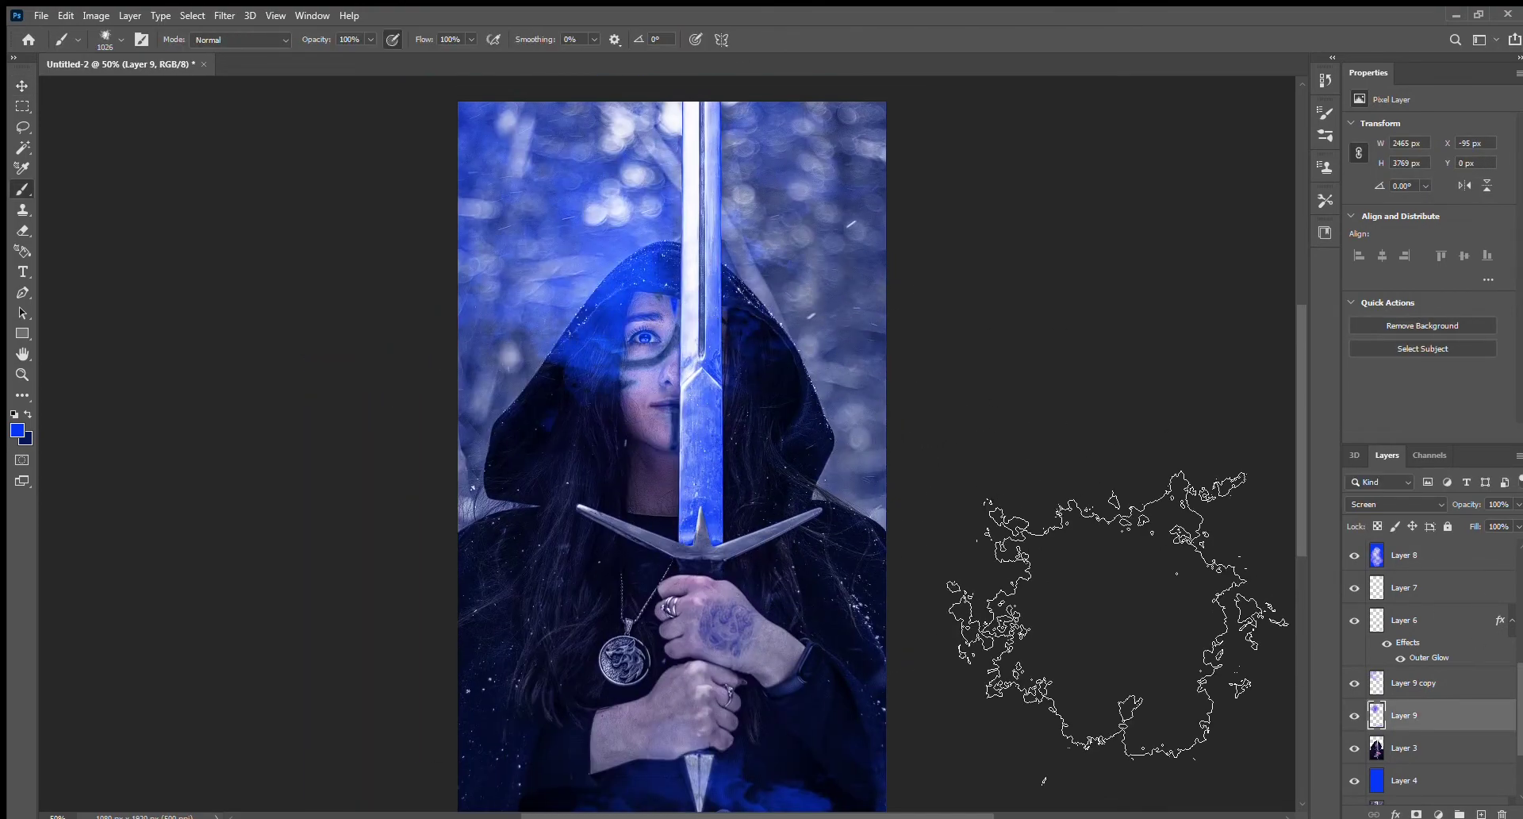
{"action": "key", "text": "v"}
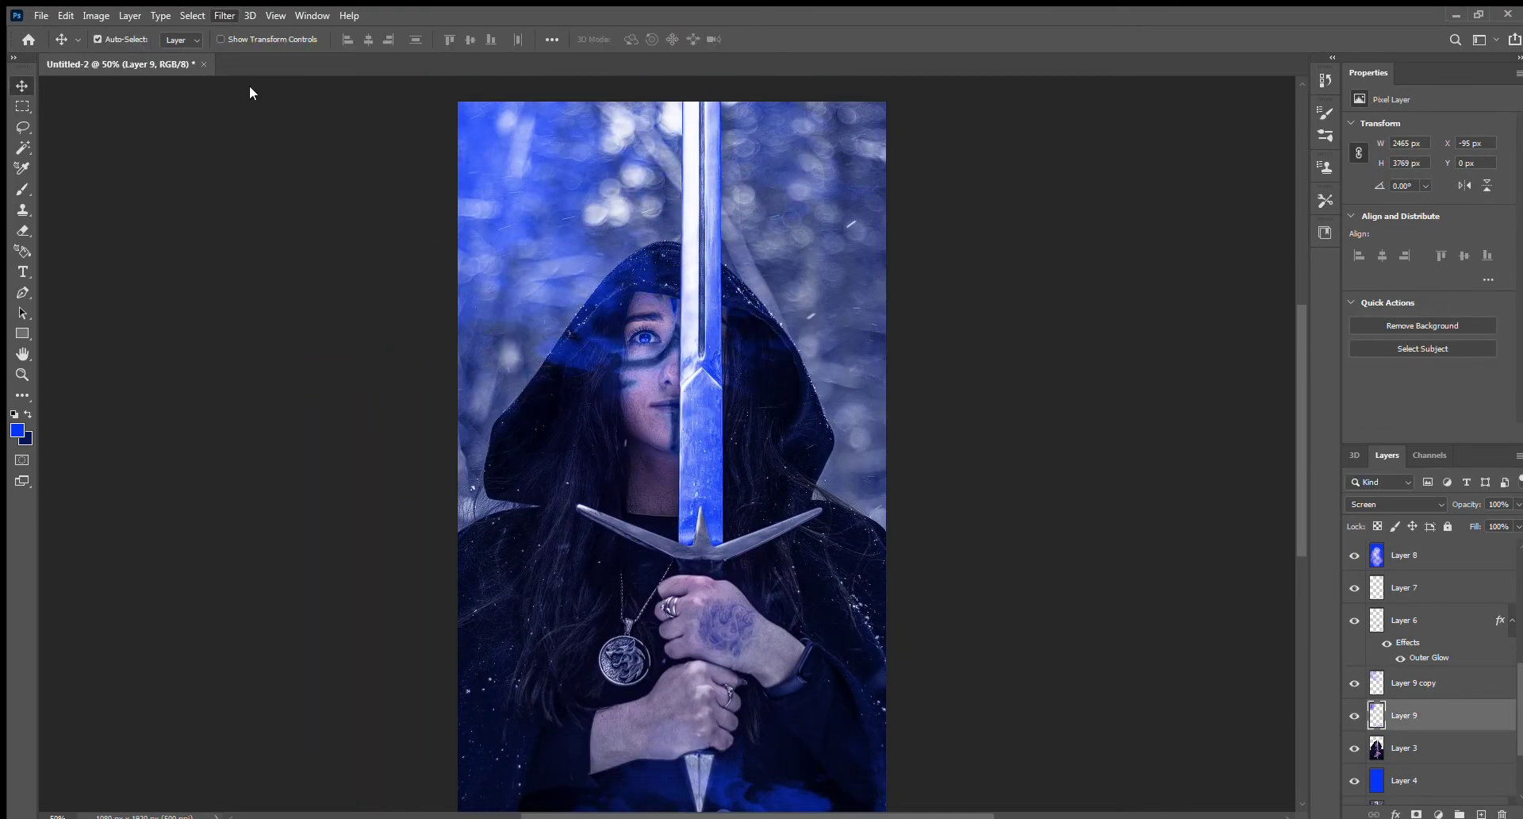
{"action": "left_click_drag", "start_coordinate": [690, 583], "coordinate": [611, 569]}
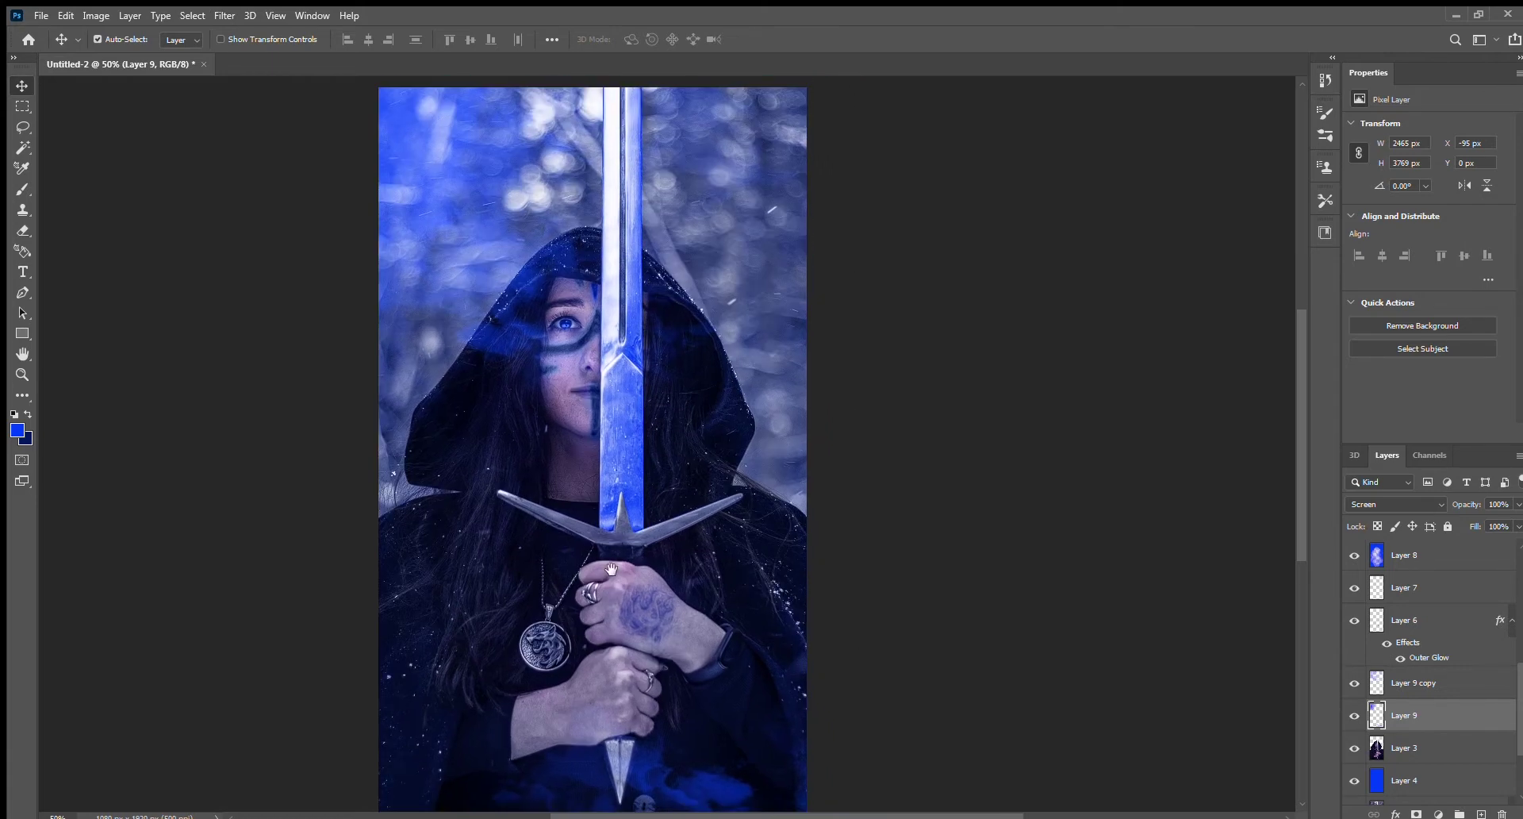
{"action": "left_click", "coordinate": [512, 447]}
{"action": "key", "text": "t"}
{"action": "left_click", "coordinate": [519, 174]}
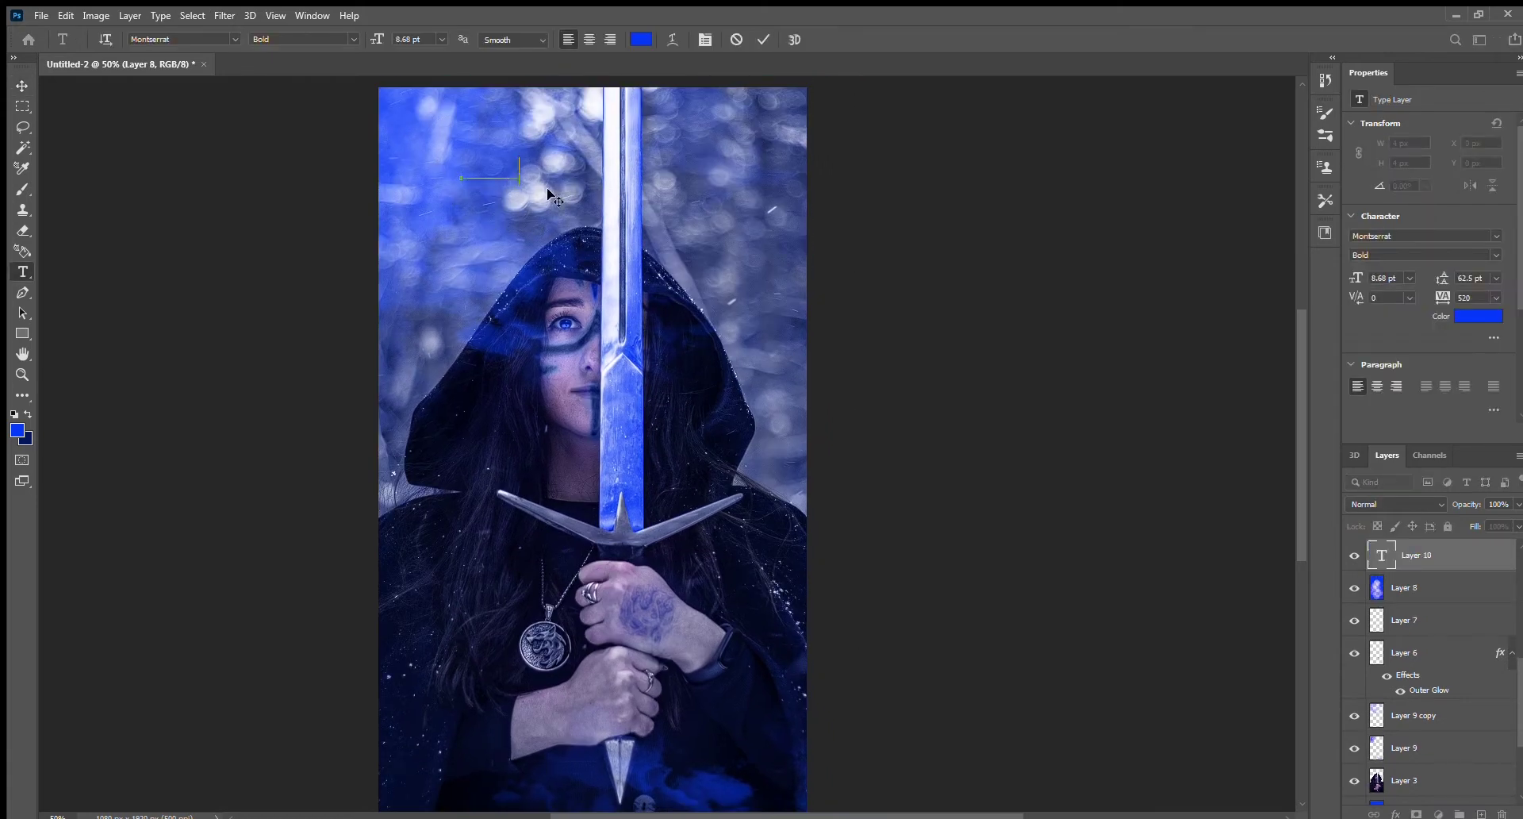
{"action": "type", "text": "EG"}
- Set the glyph text in Bookshelf Symbol 7 with tighter line spacing
{"action": "left_click", "coordinate": [203, 41]}
{"action": "key", "text": "Up"}
{"action": "key", "text": "Up"}
{"action": "key", "text": "Up"}
{"action": "key", "text": "Up"}
{"action": "key", "text": "Up"}
{"action": "key", "text": "Up"}
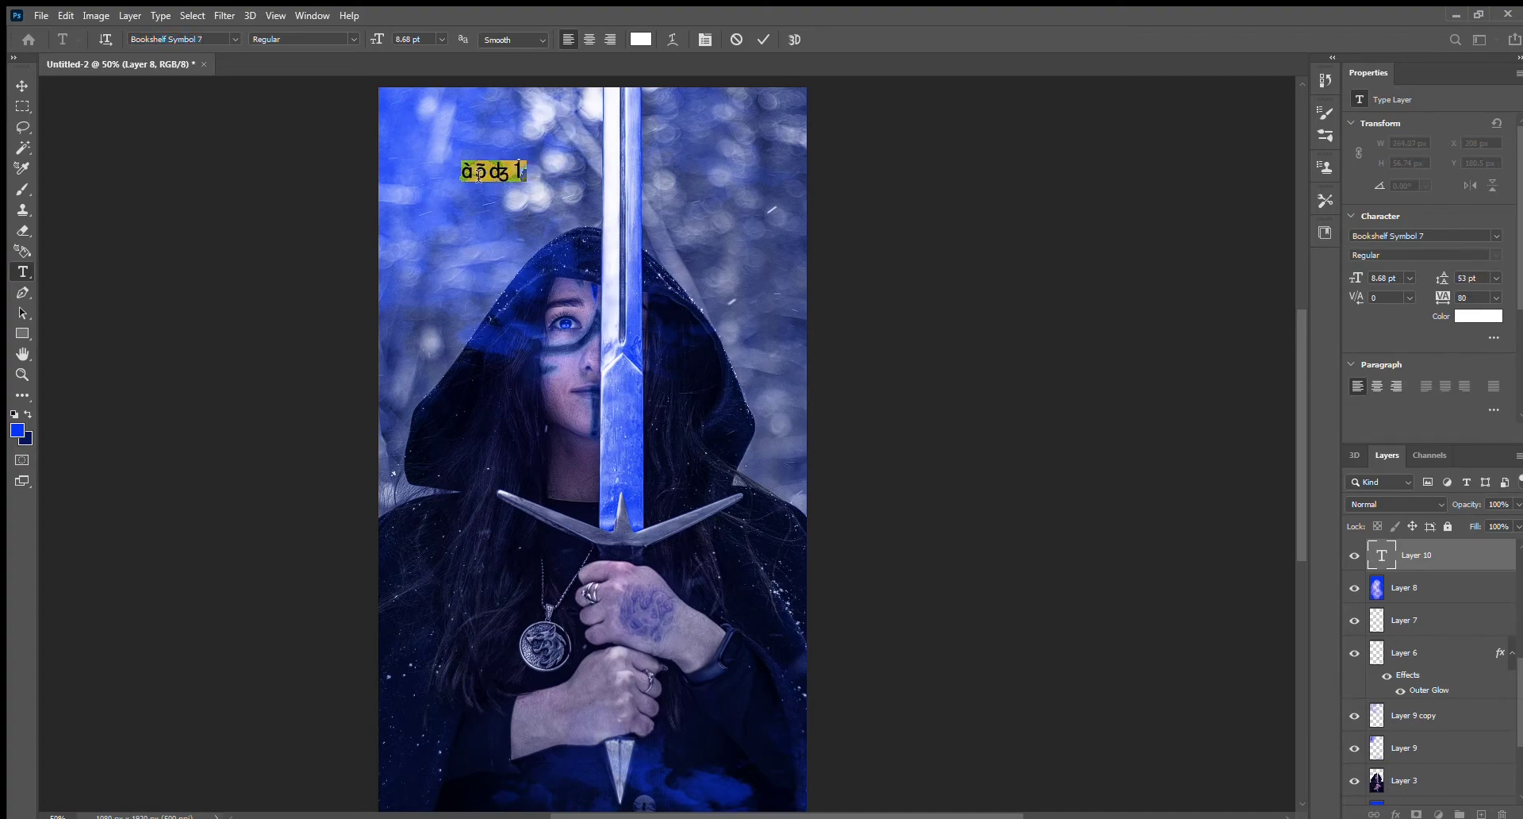
{"action": "left_click_drag", "start_coordinate": [1174, 341], "coordinate": [1151, 339]}
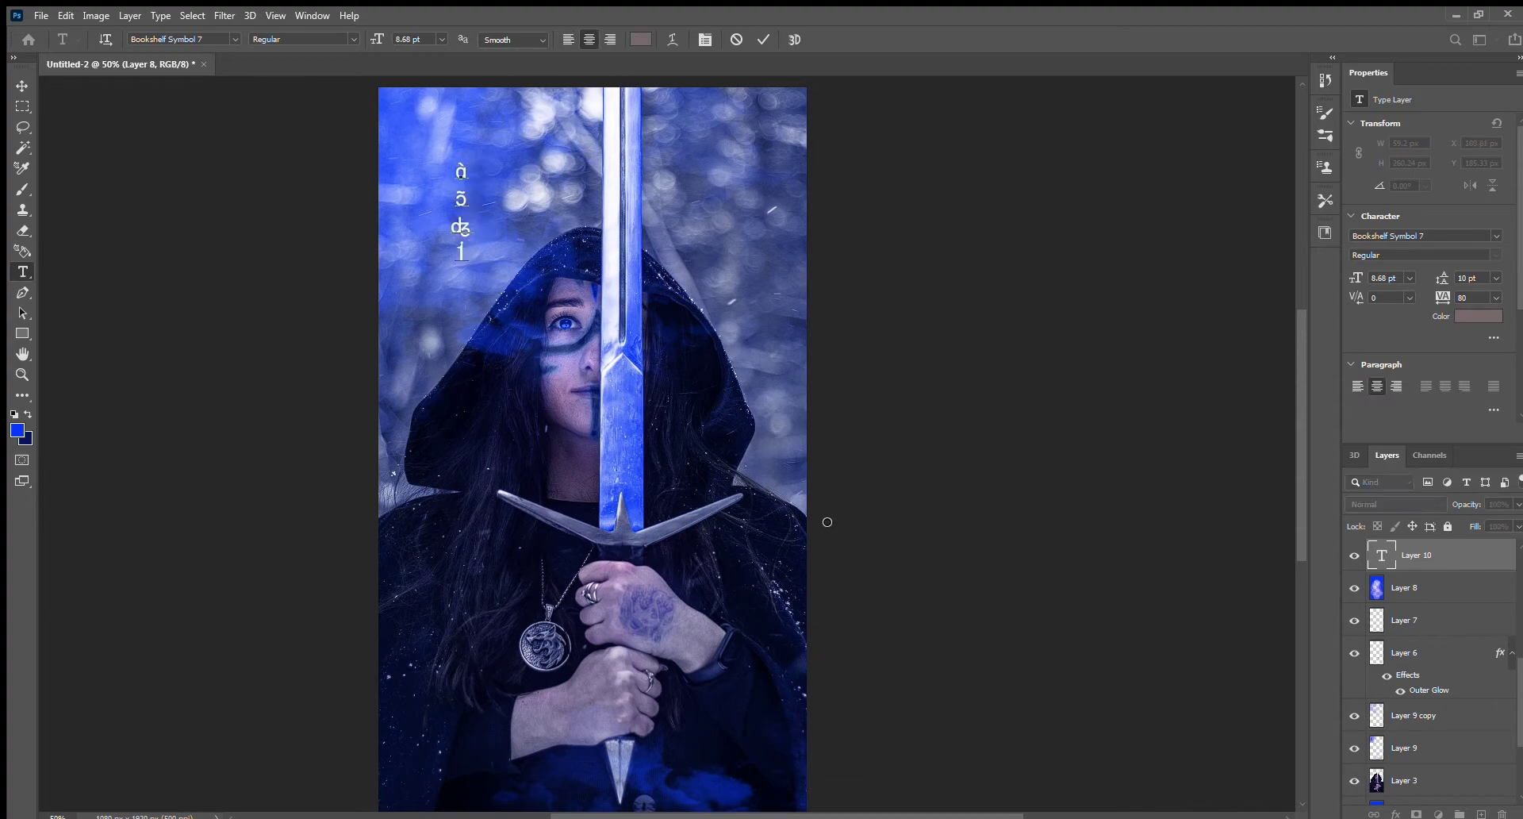
{"action": "key", "text": "ctrl+Return"}
- Move the glyph column onto the sword blade, below the smoke, as a smart object
{"action": "key", "text": "ctrl+t"}
{"action": "left_click_drag", "start_coordinate": [471, 201], "coordinate": [624, 394]}
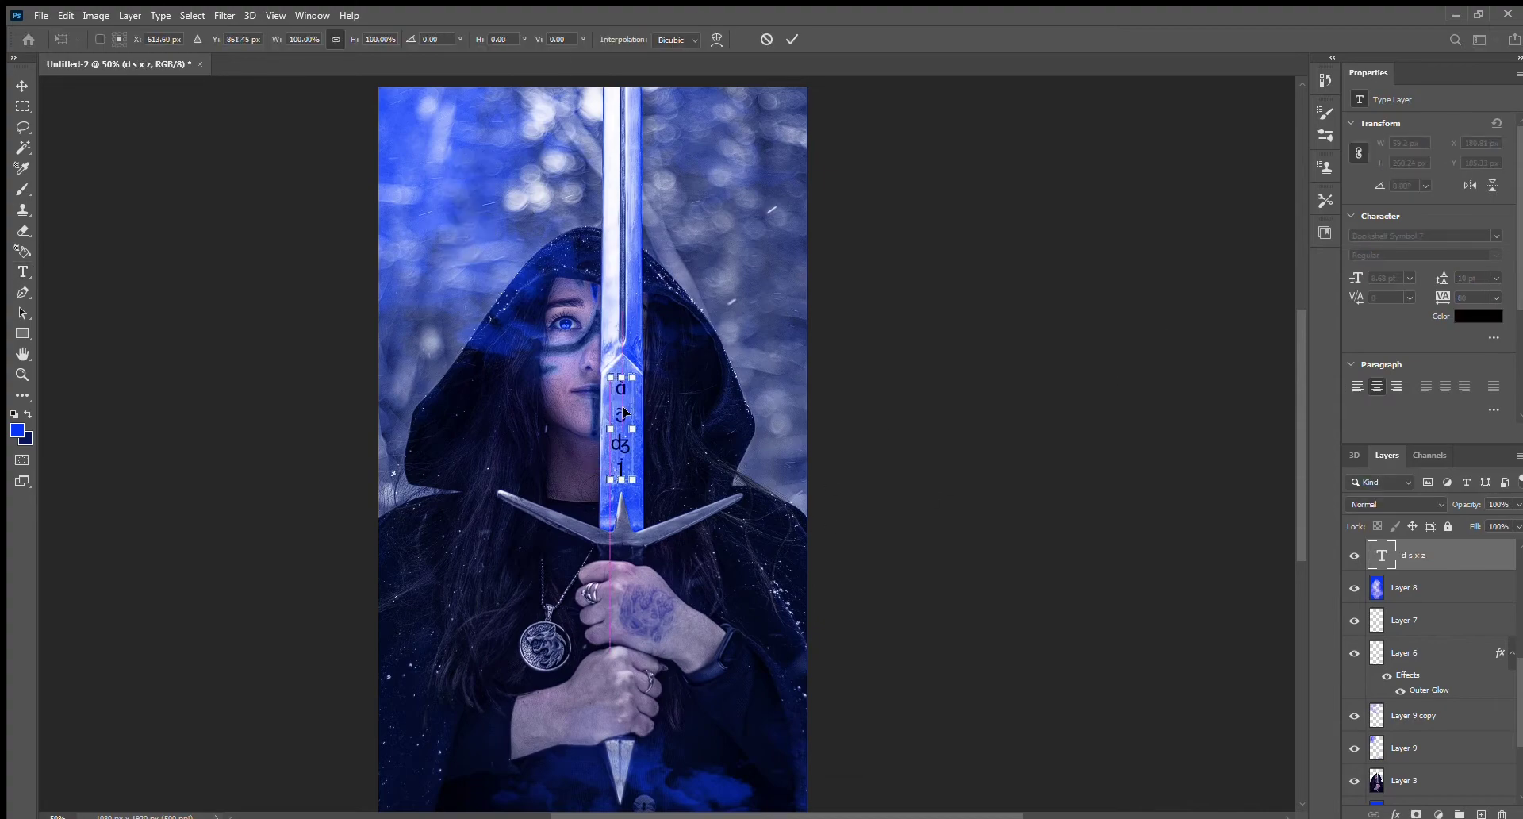
{"action": "scroll", "coordinate": [624, 412], "scroll_direction": "up", "scroll_amount": 3}
{"action": "key", "text": "Return"}
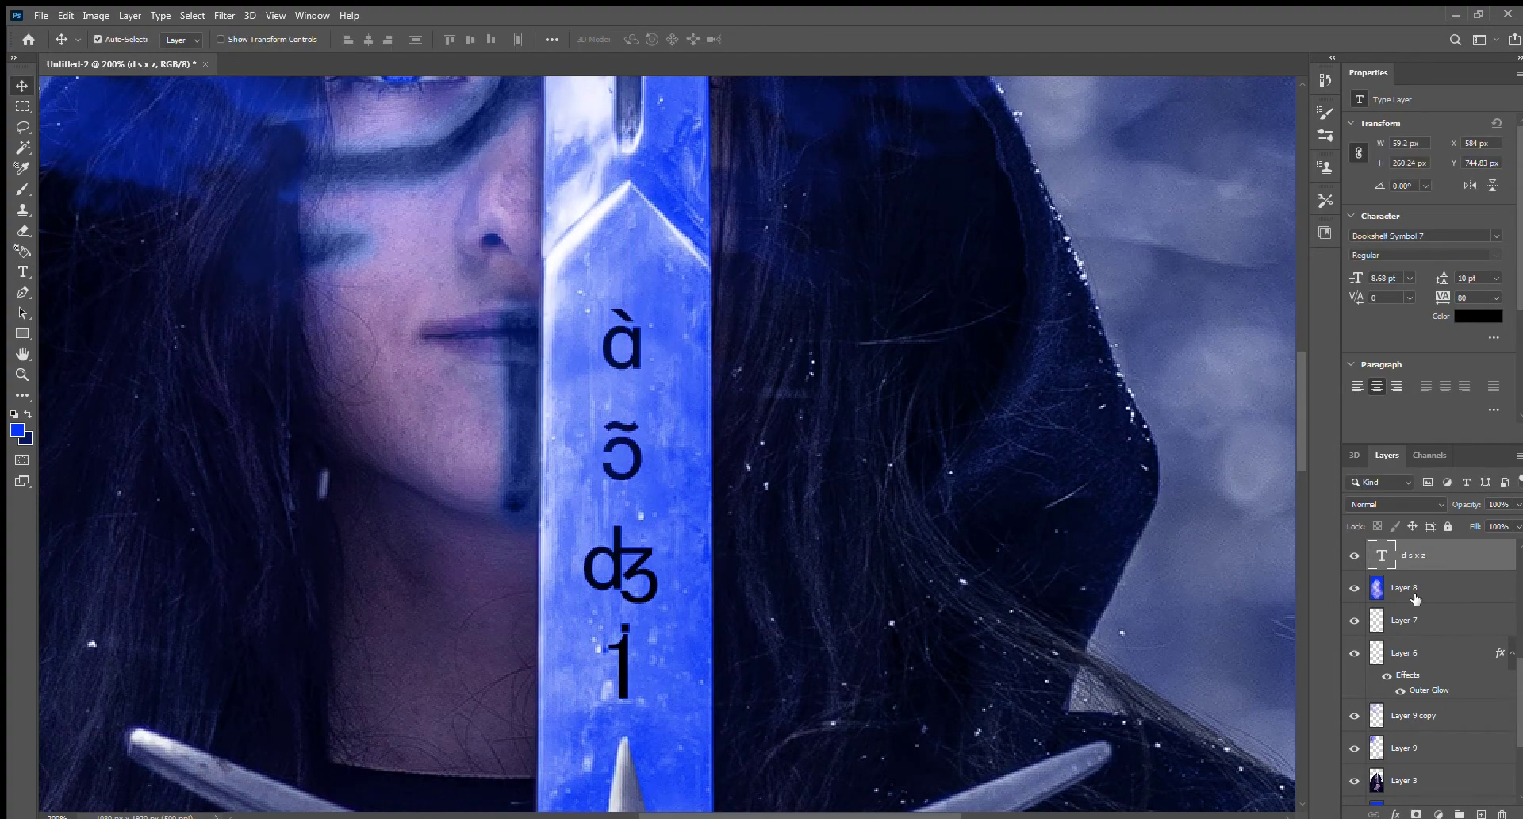
{"action": "left_click_drag", "start_coordinate": [1417, 774], "coordinate": [1418, 765]}
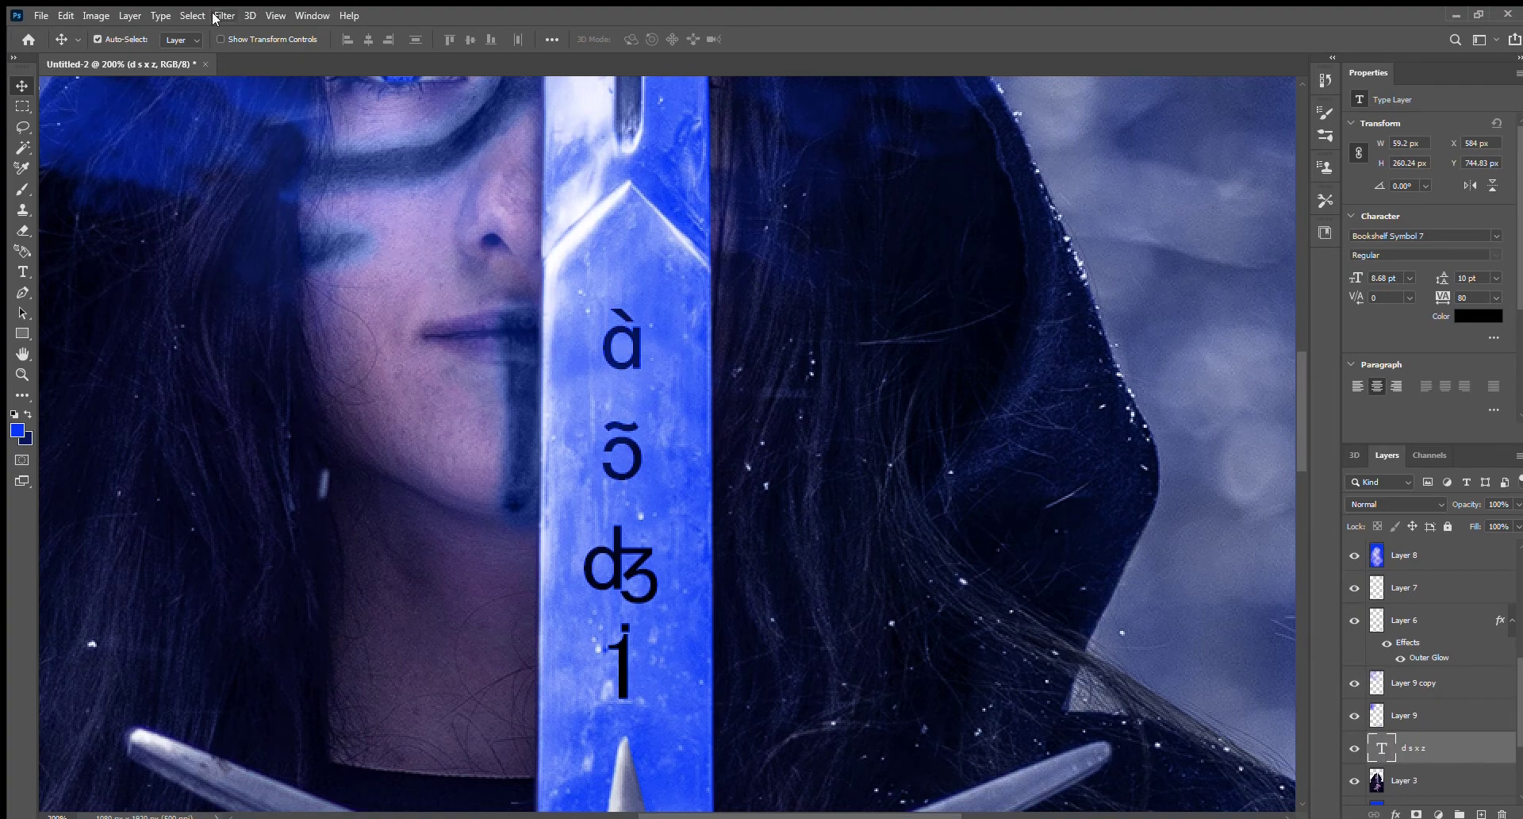
{"action": "key", "text": "h"}
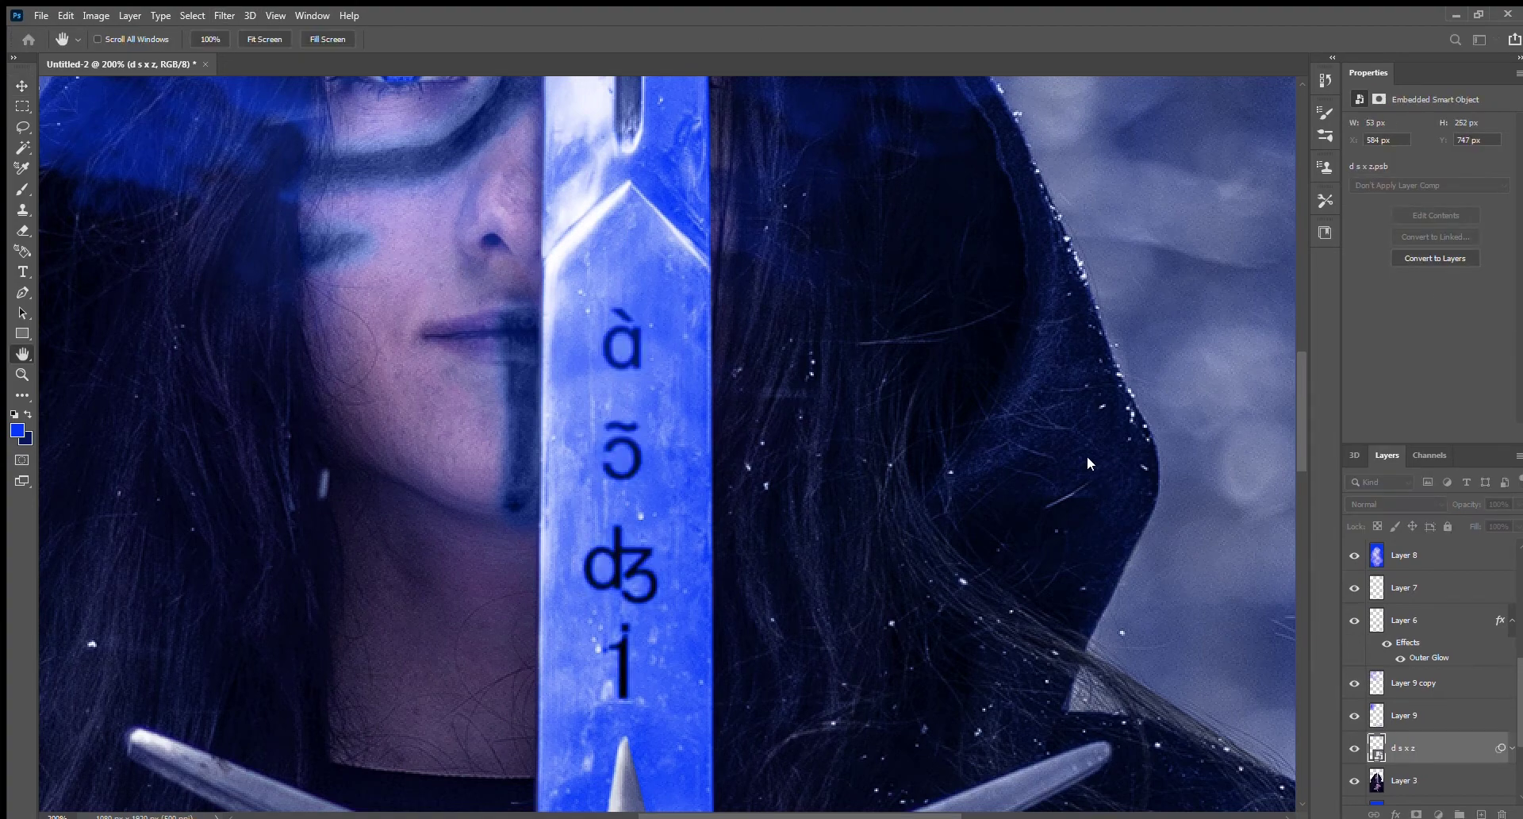
- Give the sword glyphs Luminosity blending, Gaussian Blur, Outer Glow and Color Overlay
{"action": "scroll", "coordinate": [1389, 504], "scroll_direction": "down", "scroll_amount": 5}
{"action": "scroll", "coordinate": [1389, 504], "scroll_direction": "down", "scroll_amount": 5}
{"action": "scroll", "coordinate": [1388, 504], "scroll_direction": "down", "scroll_amount": 6}
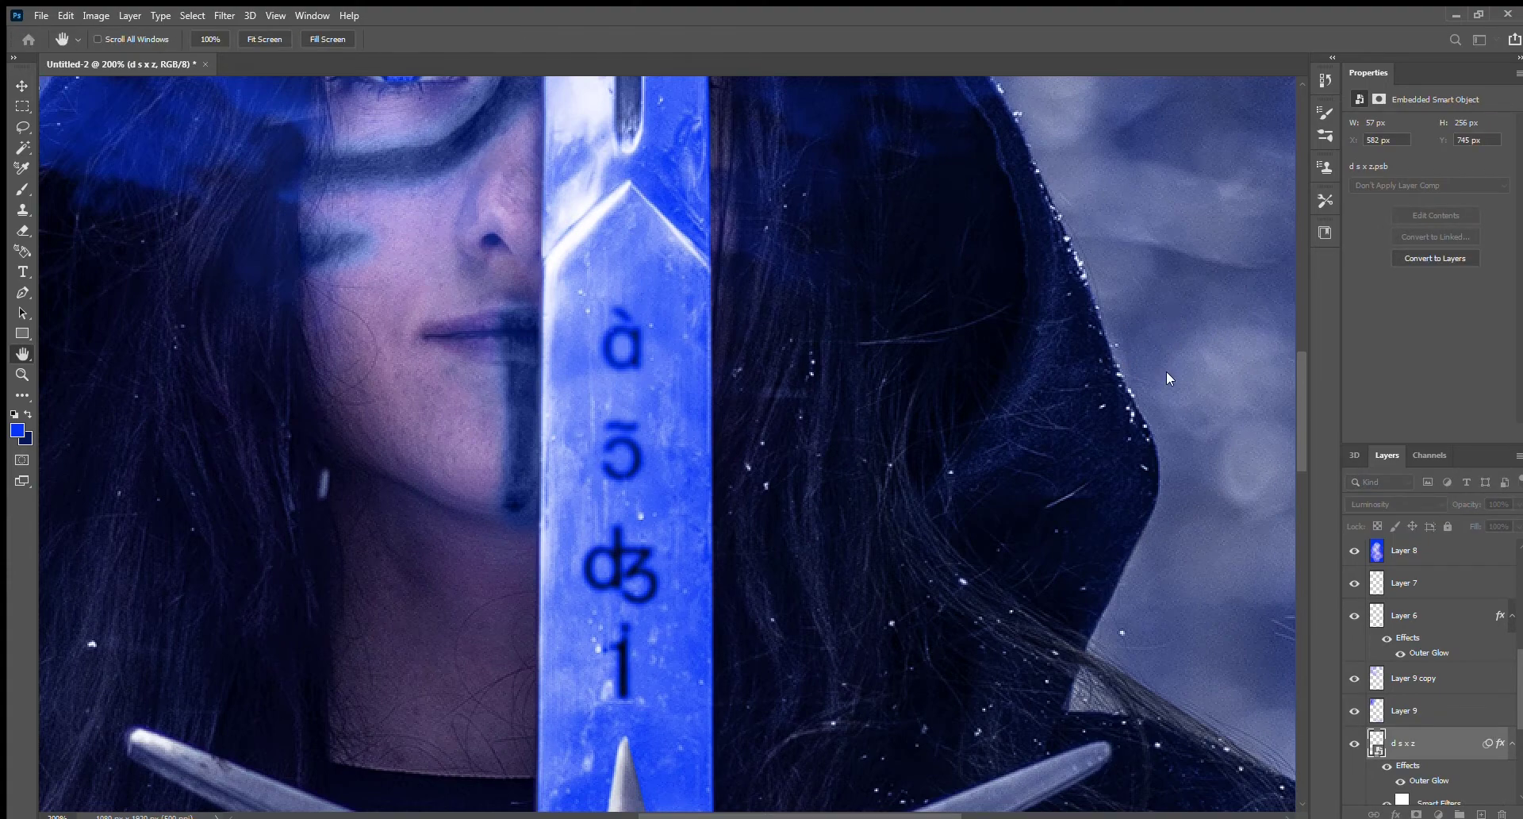
{"action": "key", "text": "Return"}
- Type a new 'iu' glyph near the top left of the image
{"action": "key", "text": "i"}
{"action": "key", "text": "v"}
{"action": "key", "text": "ctrl+minus"}
{"action": "key", "text": "ctrl+minus"}
{"action": "key", "text": "ctrl+minus"}
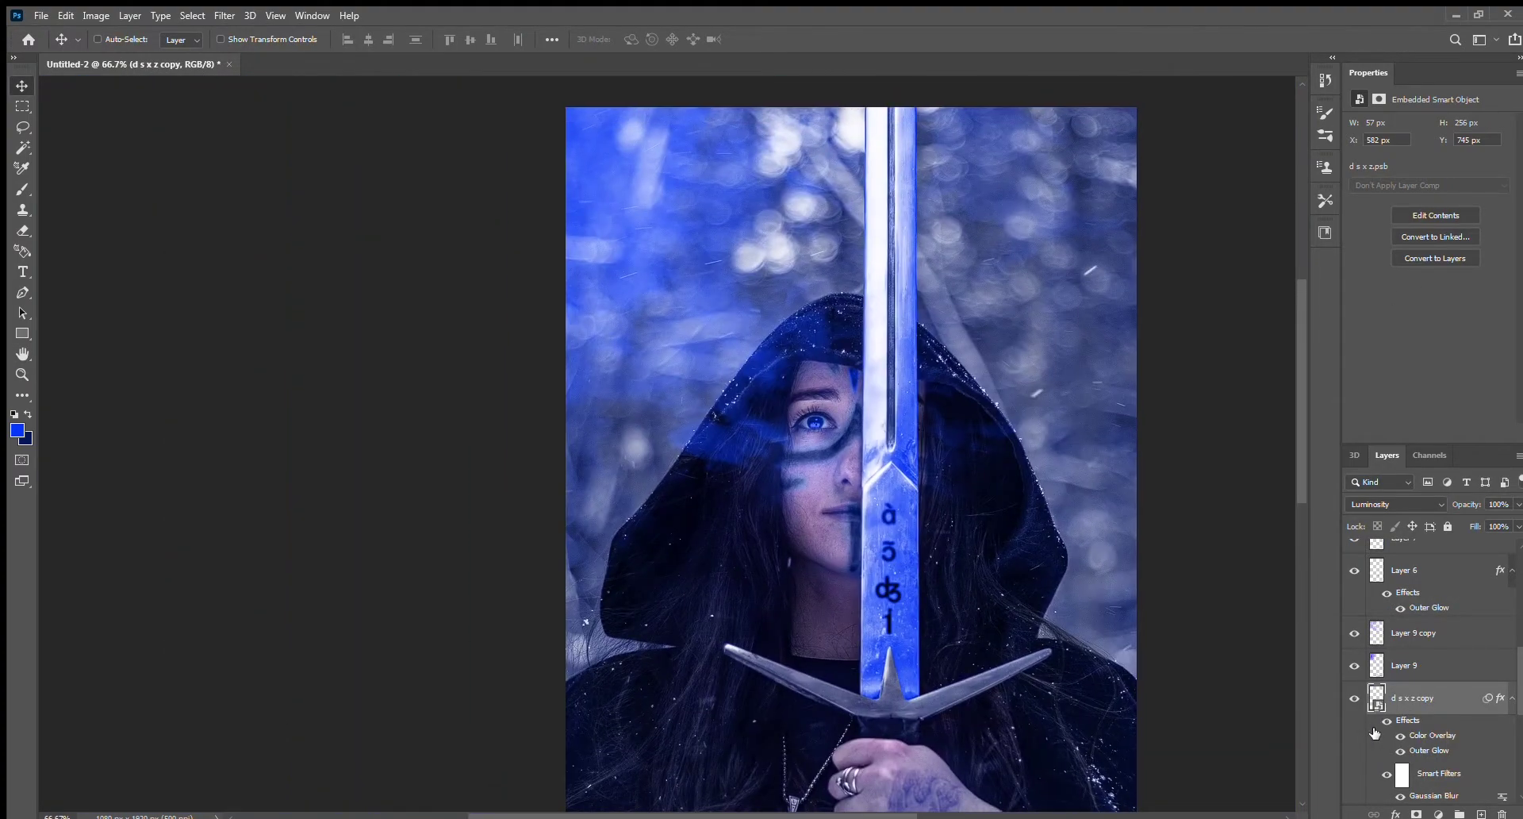
{"action": "left_click_drag", "start_coordinate": [889, 555], "coordinate": [648, 230]}
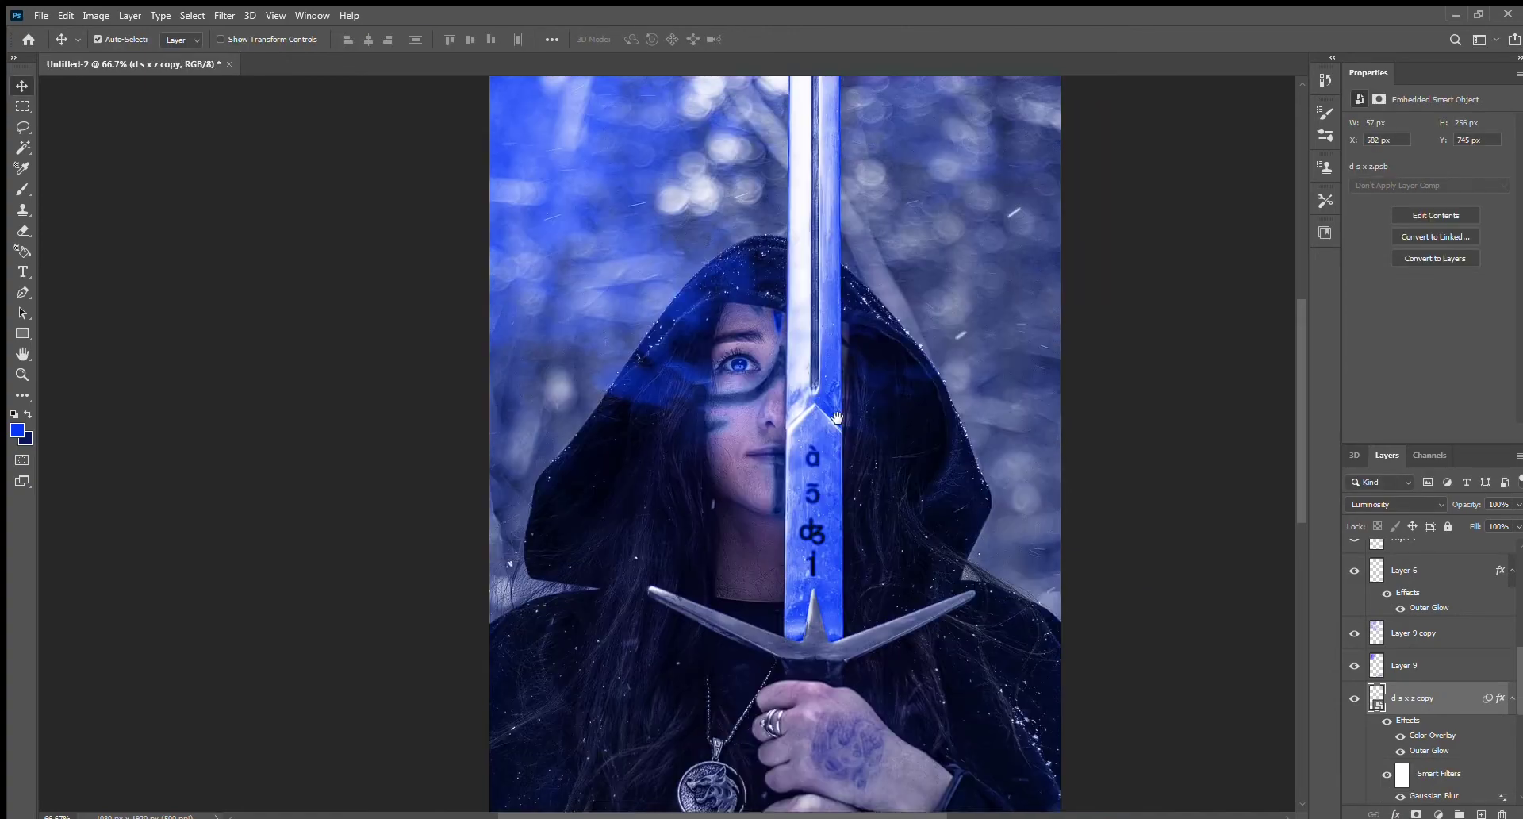
{"action": "left_click", "coordinate": [698, 245]}
{"action": "type", "text": "iu"}
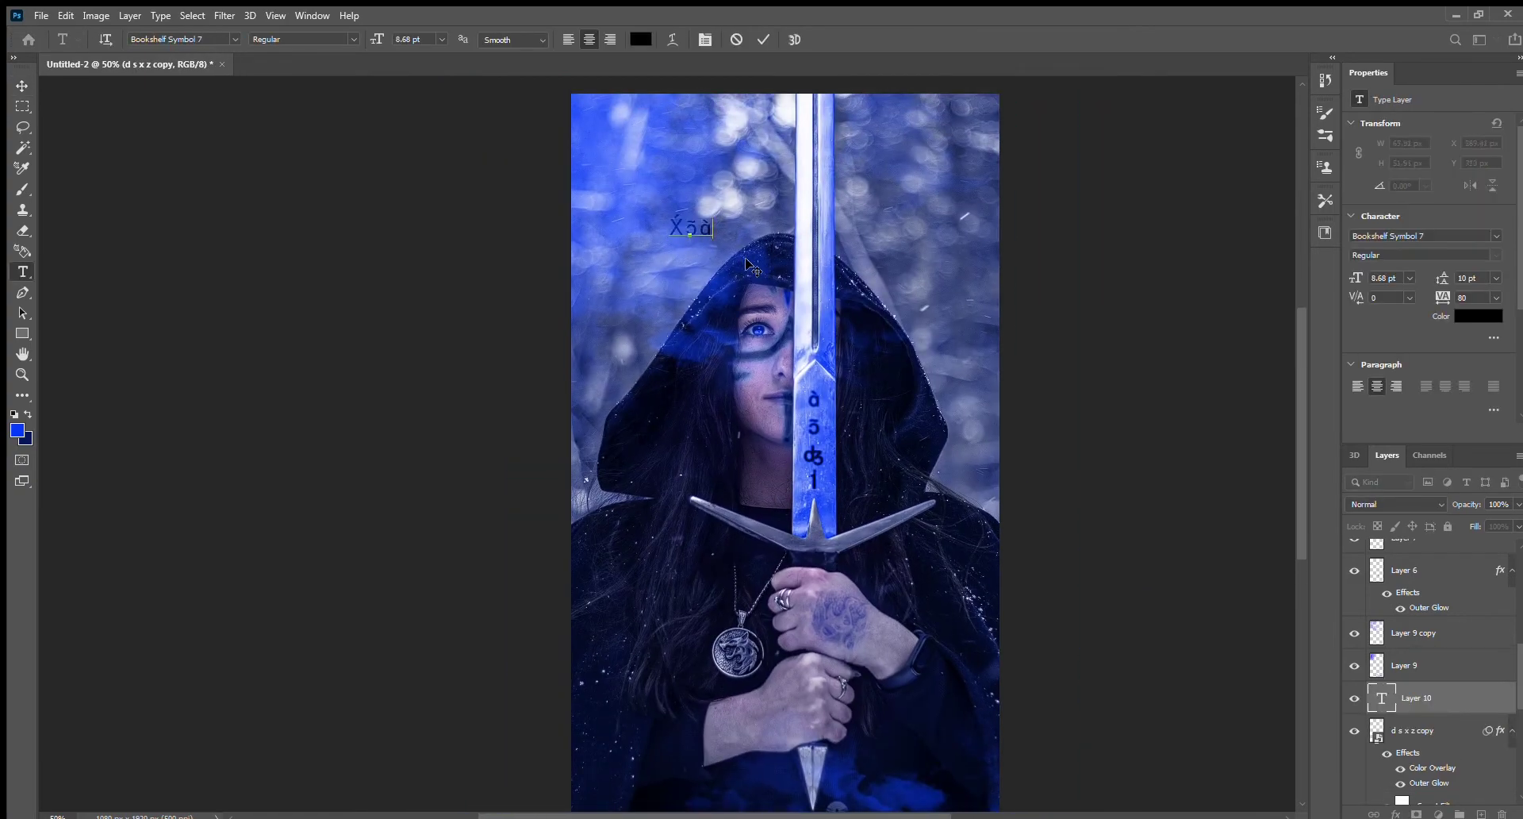
- Enlarge the new glyph to 56 pt and convert it to a smart object
{"action": "key", "text": "ctrl+a"}
{"action": "left_click_drag", "start_coordinate": [377, 39], "coordinate": [741, 43]}
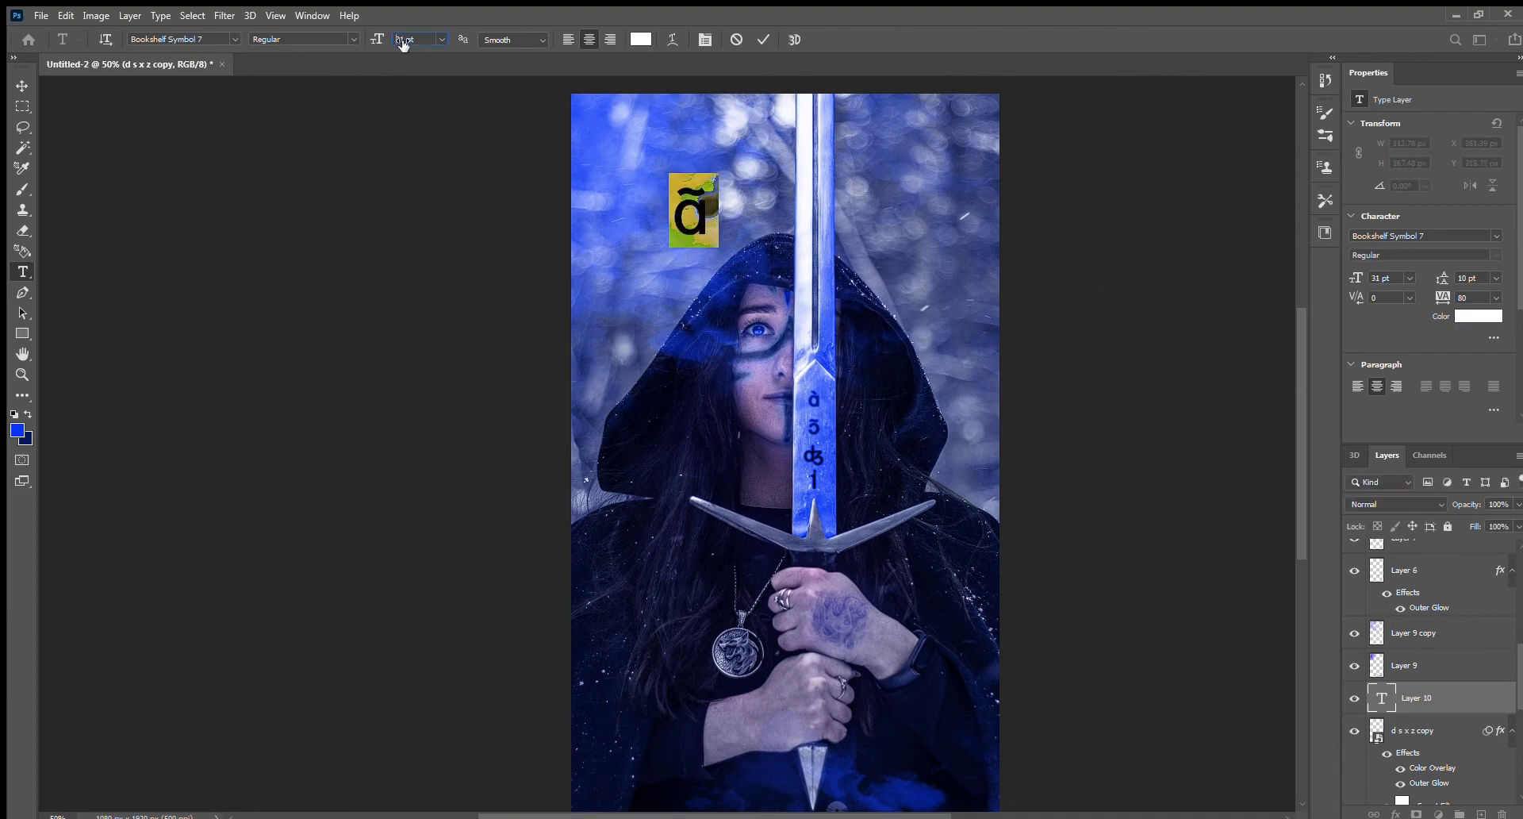
{"action": "left_click", "coordinate": [763, 39]}
{"action": "key", "text": "v"}
{"action": "left_click", "coordinate": [619, 192]}
{"action": "left_click", "coordinate": [1404, 623]}
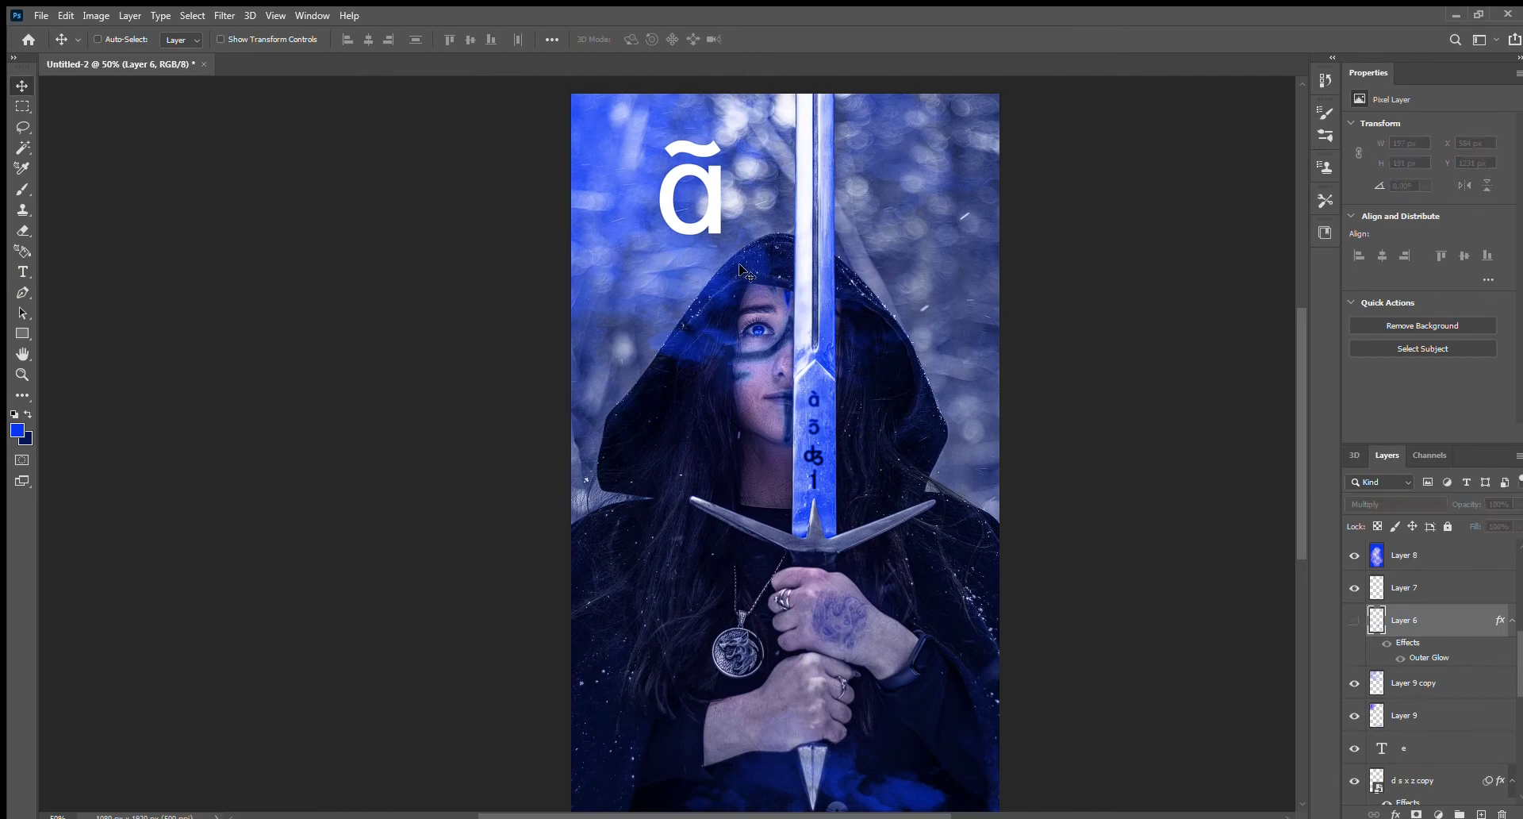
{"action": "scroll", "coordinate": [1420, 659], "scroll_direction": "down", "scroll_amount": 1}
{"action": "left_click", "coordinate": [1404, 698]}
{"action": "key", "text": "ctrl+t"}
{"action": "left_click", "coordinate": [786, 39]}
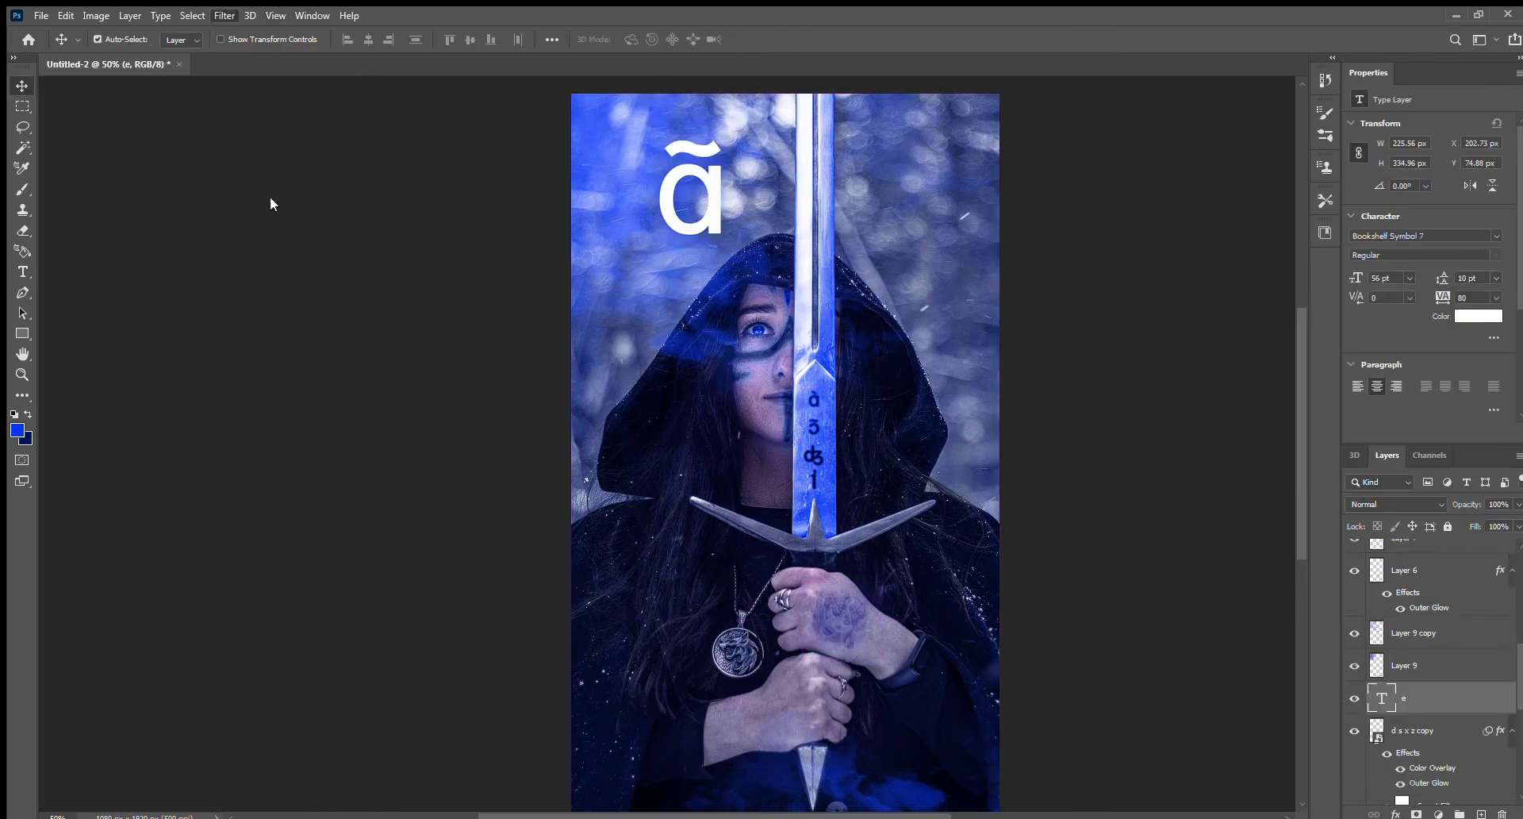
{"action": "key", "text": "h"}
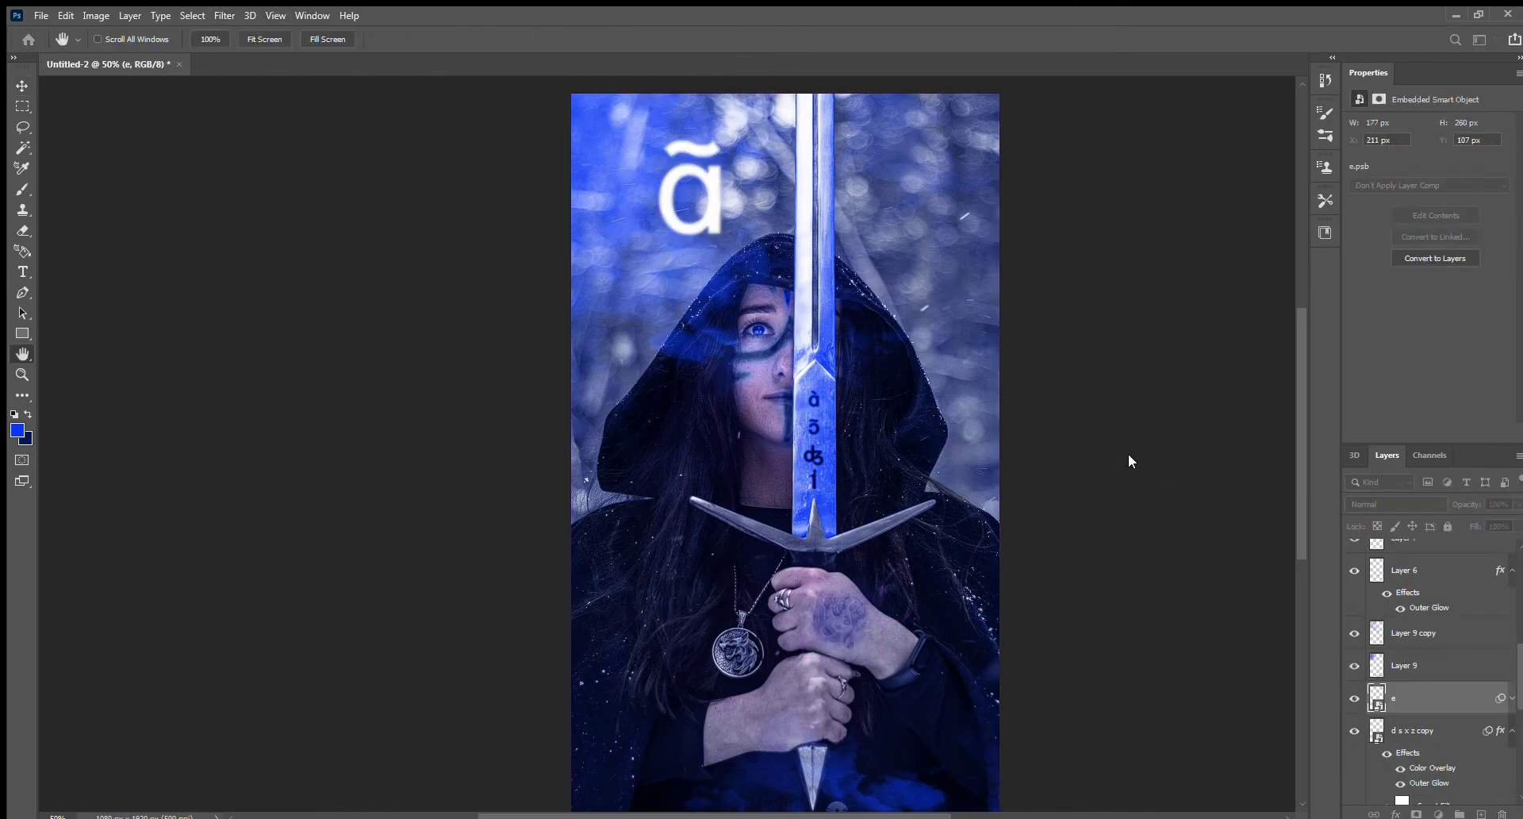
- Move the glyph to the upper-left edge at about 129%, with outer glow and colour overlay
{"action": "key", "text": "ctrl+t"}
{"action": "left_click_drag", "start_coordinate": [690, 191], "coordinate": [577, 168]}
{"action": "mouse_move", "coordinate": [612, 219]}
{"action": "left_mouse_down"}
{"action": "mouse_move", "coordinate": [664, 255]}
{"action": "mouse_move", "coordinate": [637, 235]}
{"action": "left_mouse_up"}
{"action": "key", "text": "Return"}
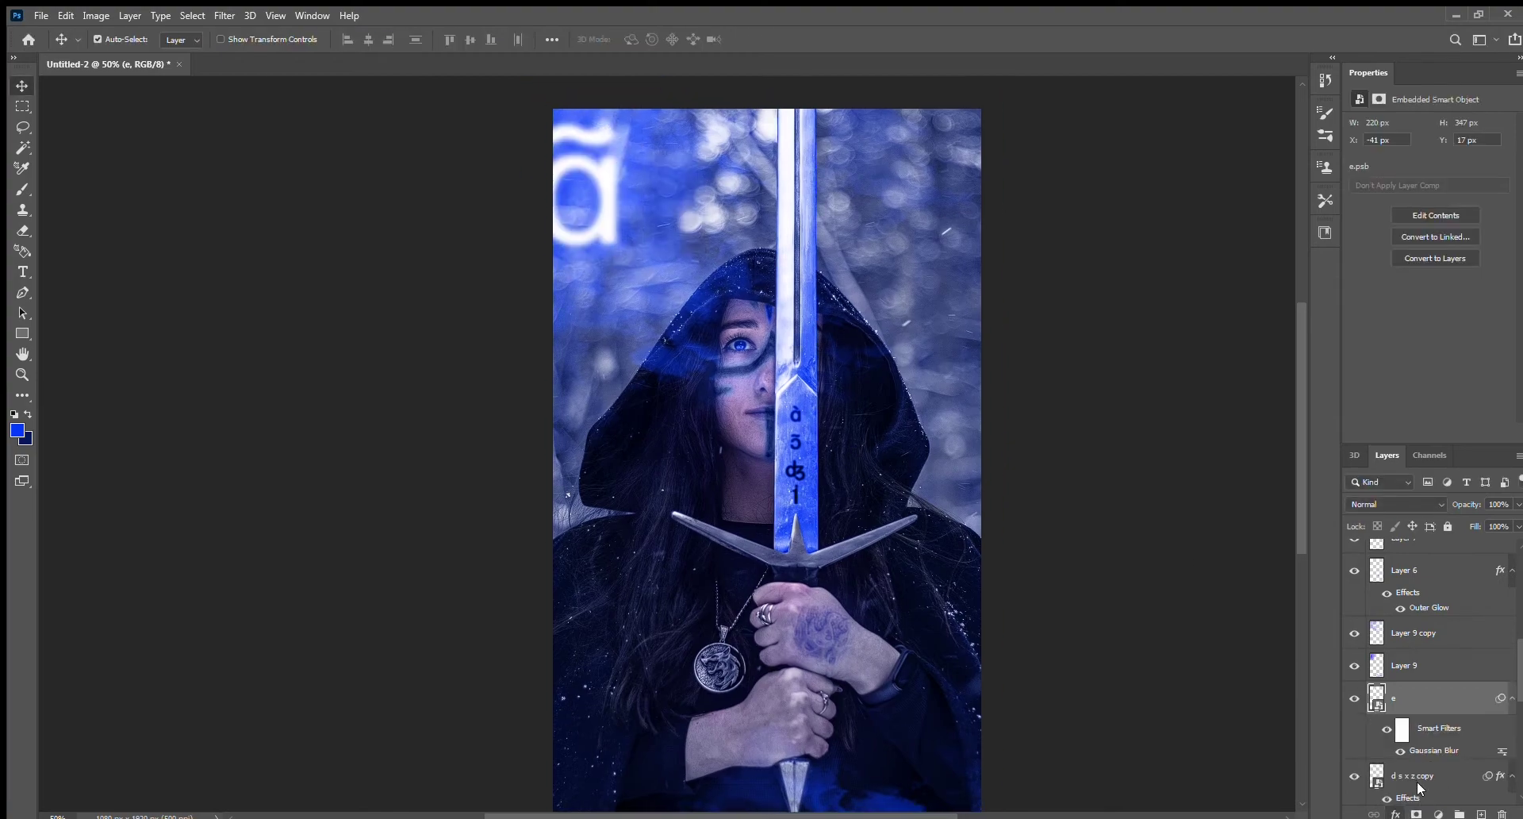
{"action": "left_click_drag", "start_coordinate": [1420, 785], "coordinate": [1412, 698]}
{"action": "key", "text": "v"}
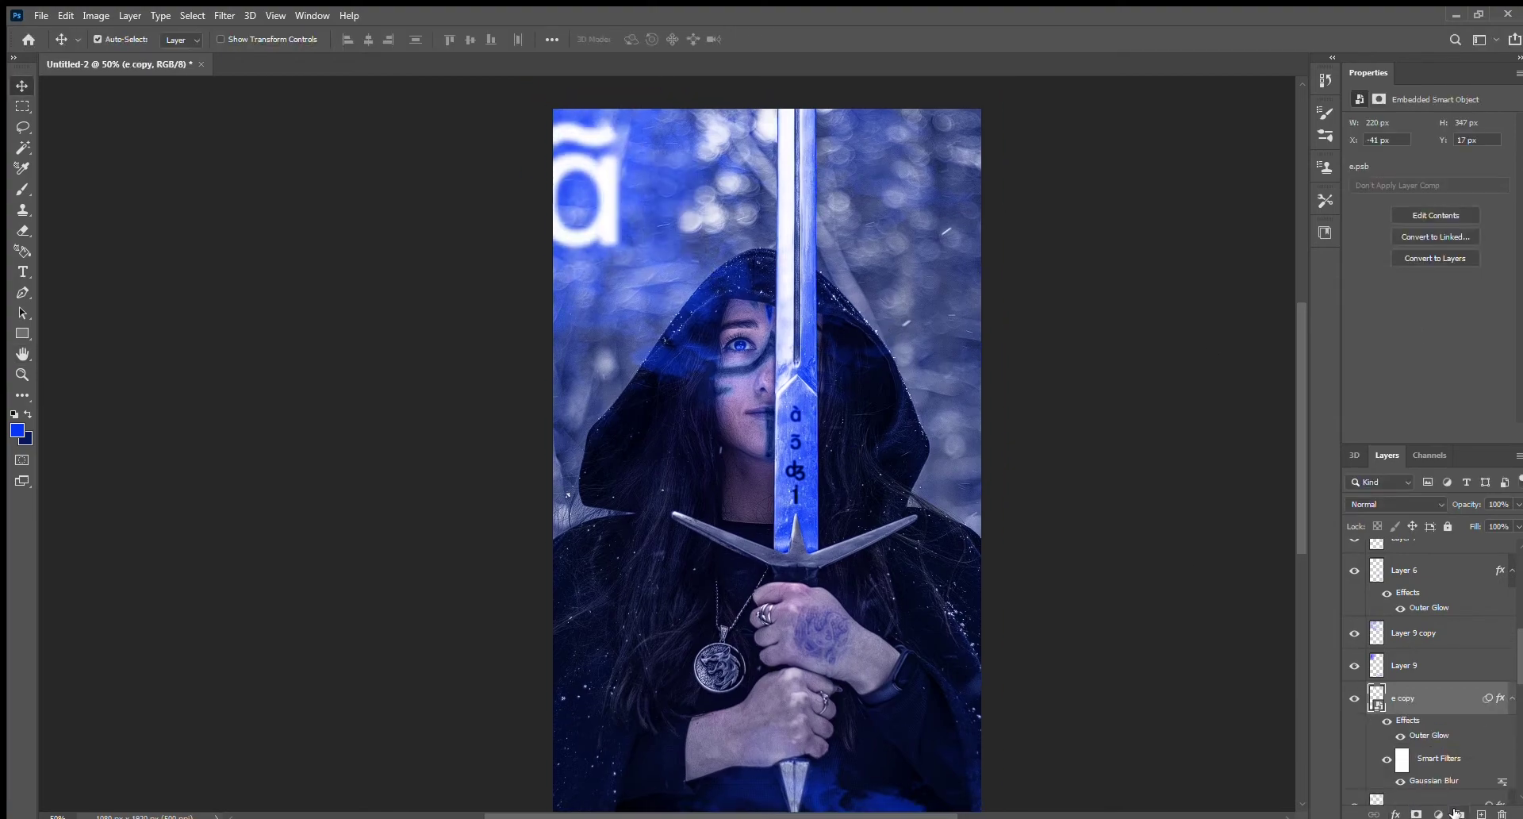
{"action": "double_click", "coordinate": [1438, 763]}
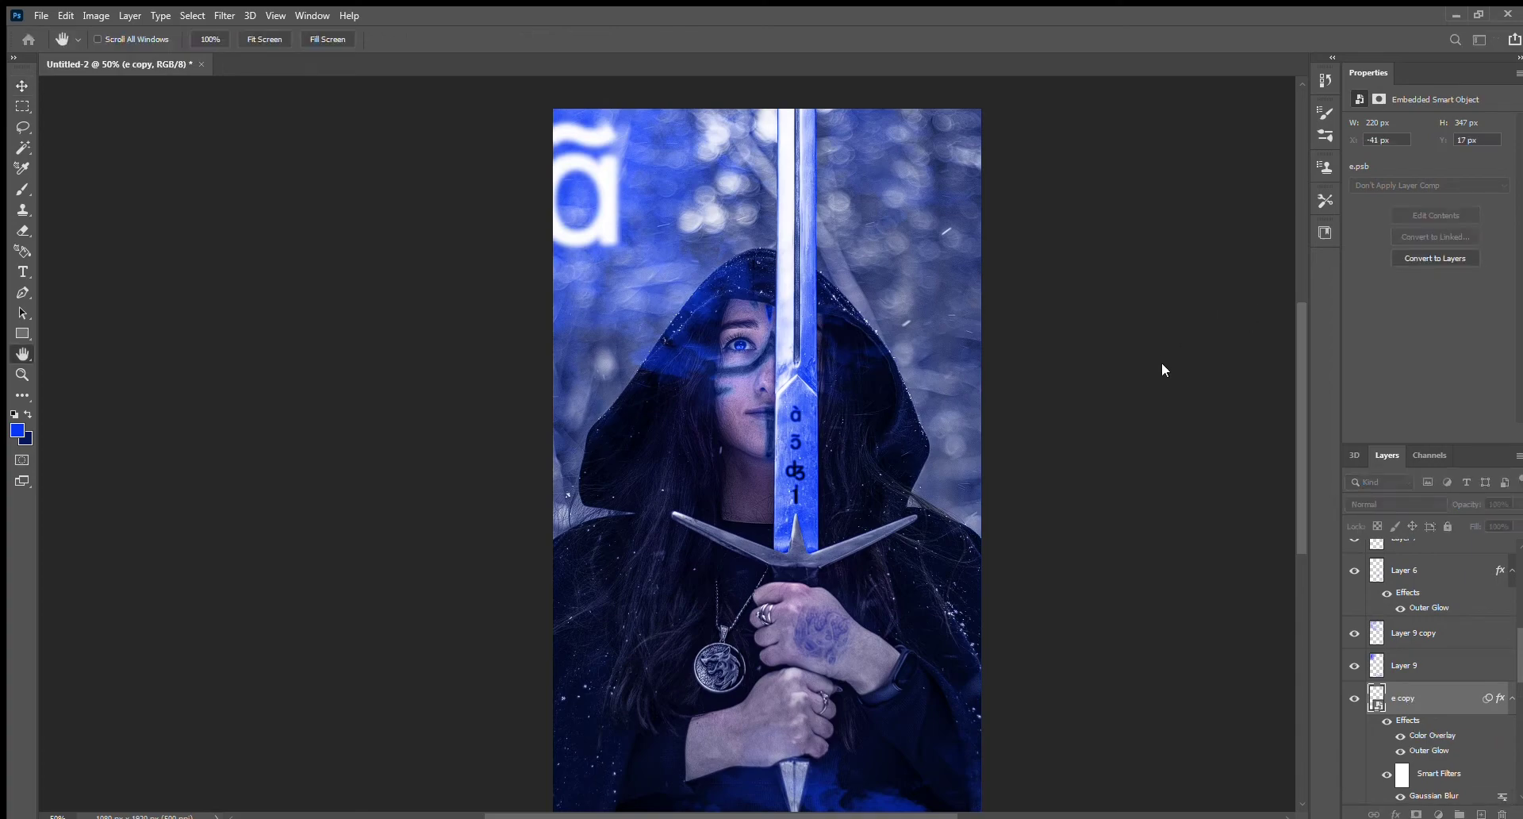
{"action": "key", "text": "Return"}
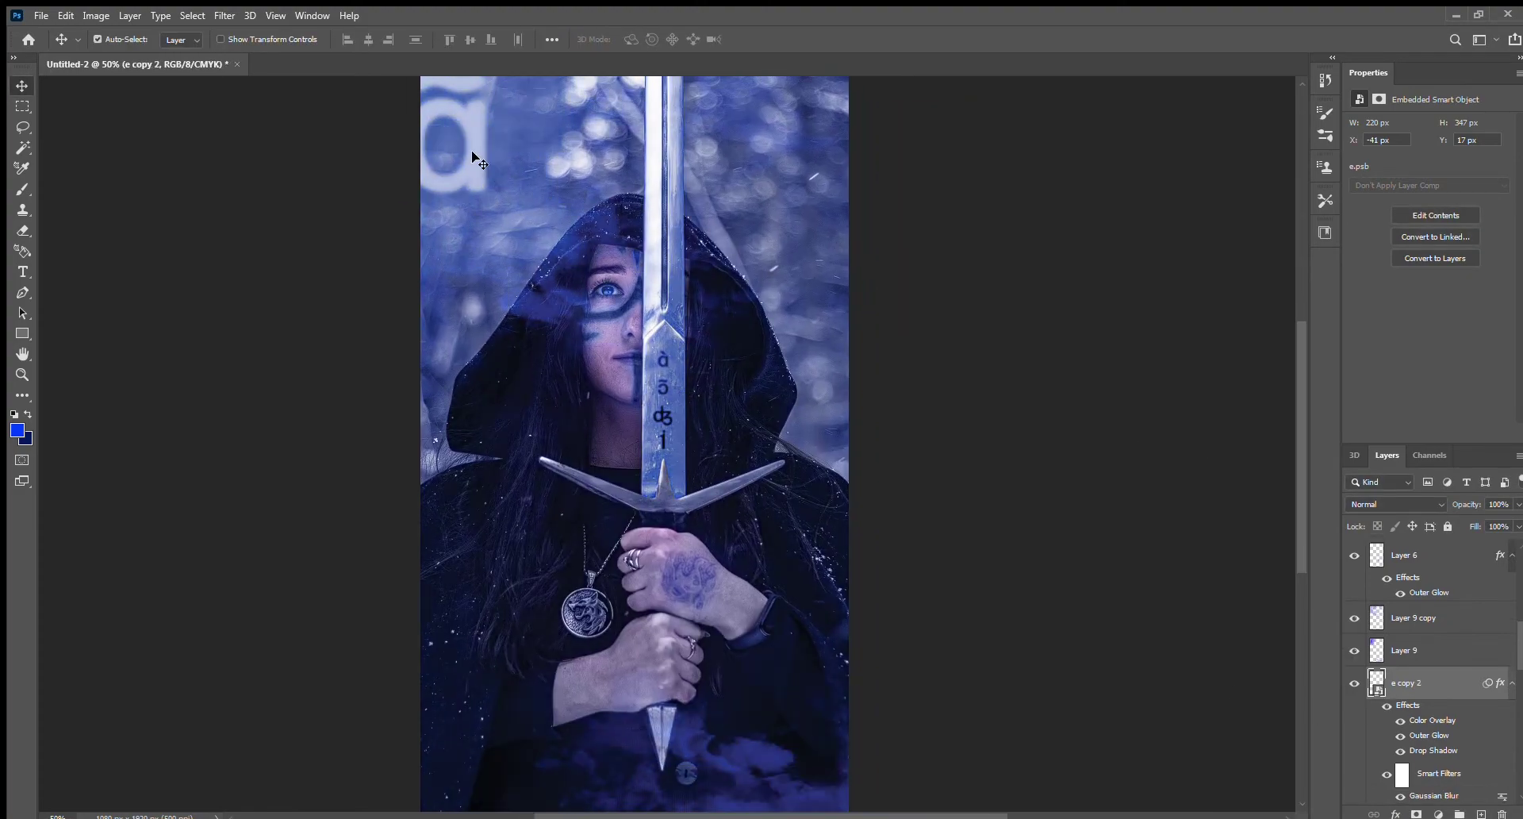
- Move a glyph copy to the lower right, shrink it, and hide Layer 8
{"action": "key", "text": "ctrl+t"}
{"action": "left_click_drag", "start_coordinate": [474, 157], "coordinate": [853, 778]}
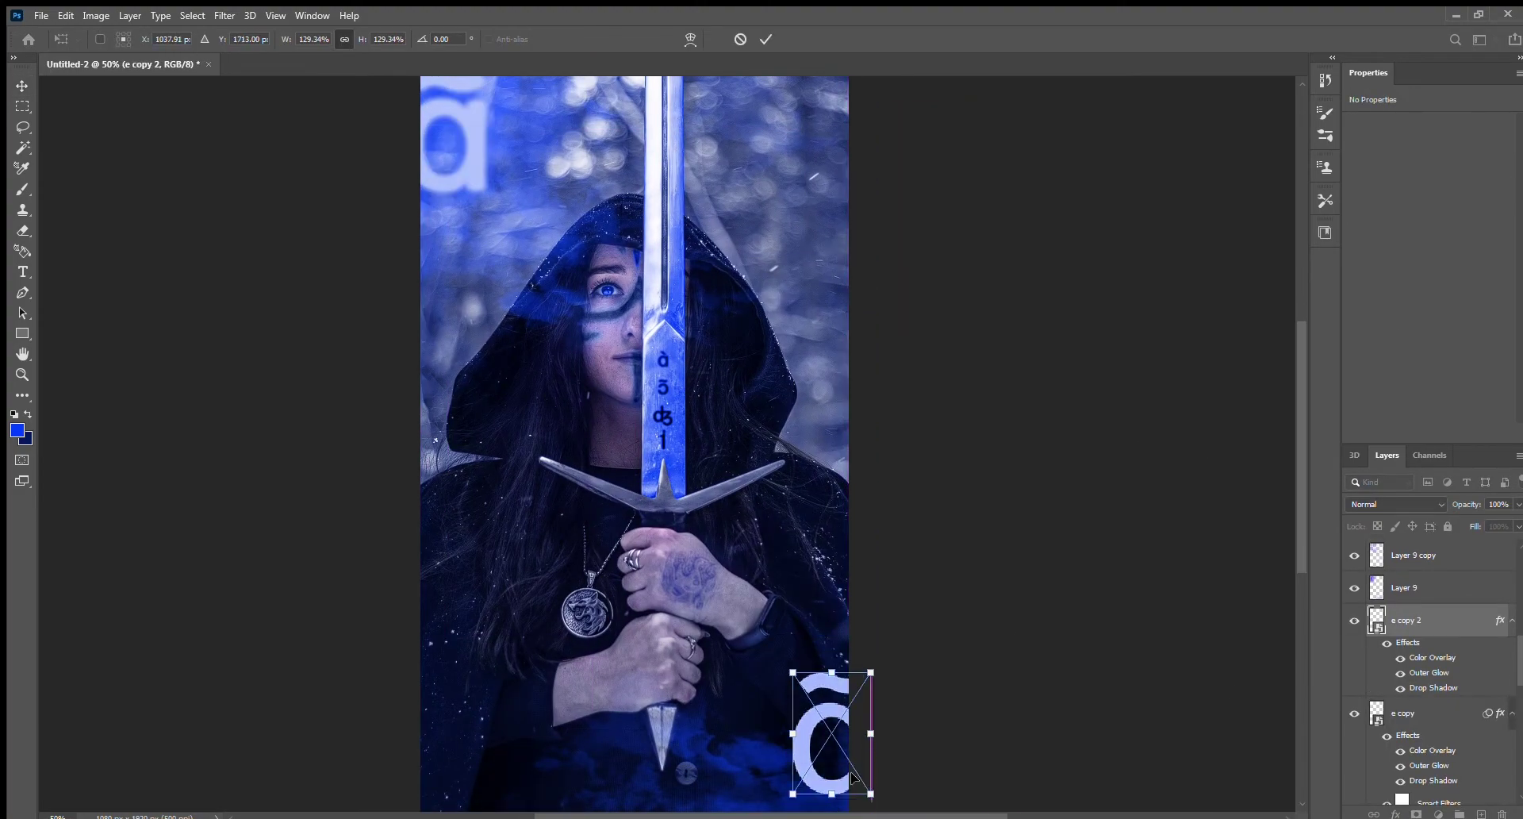
{"action": "key", "text": "ctrl+plus"}
{"action": "left_click_drag", "start_coordinate": [876, 503], "coordinate": [817, 625]}
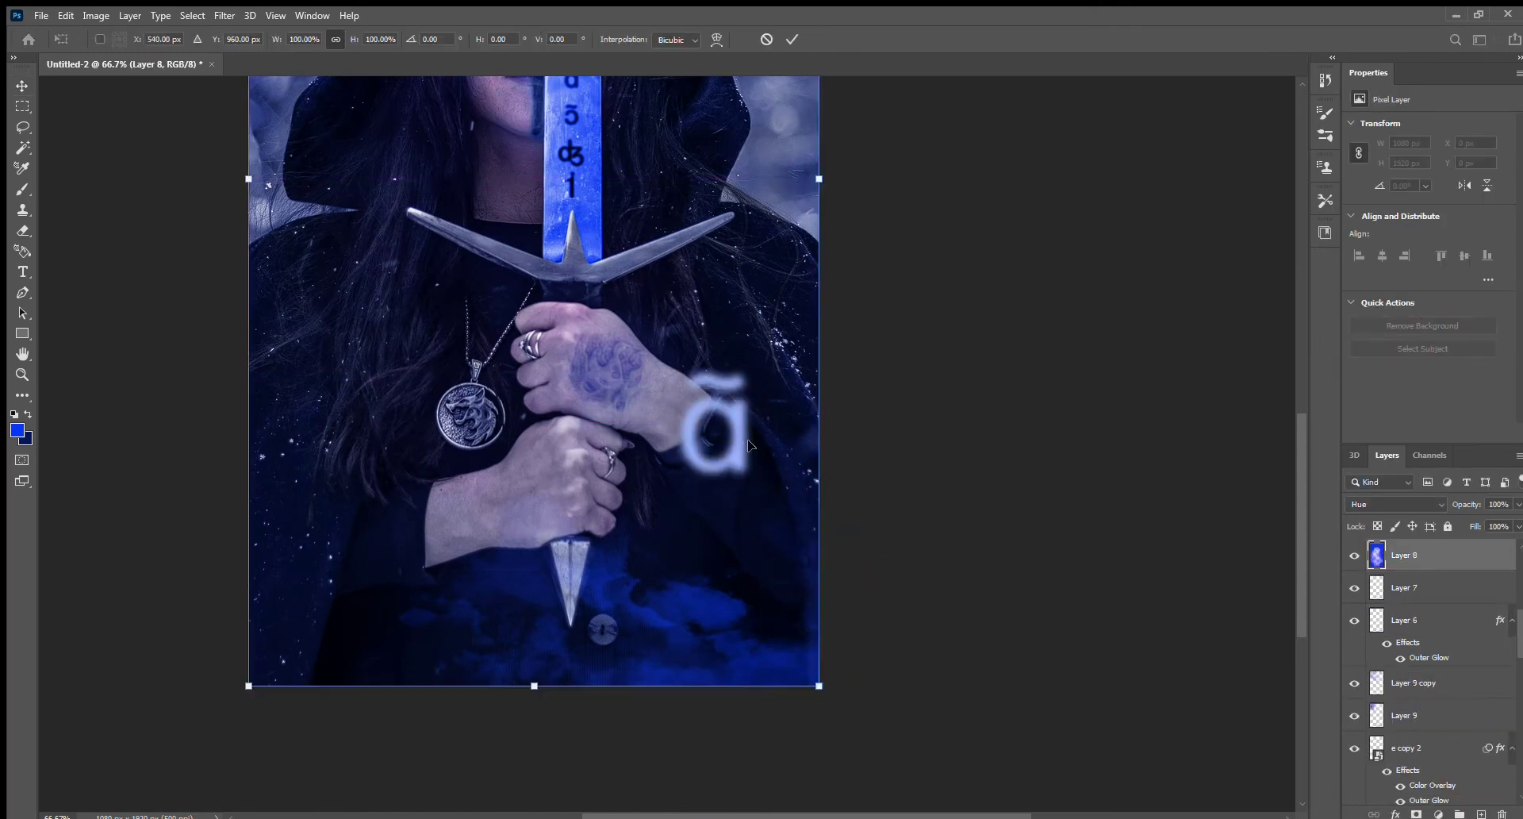
{"action": "key", "text": "ctrl+comma"}
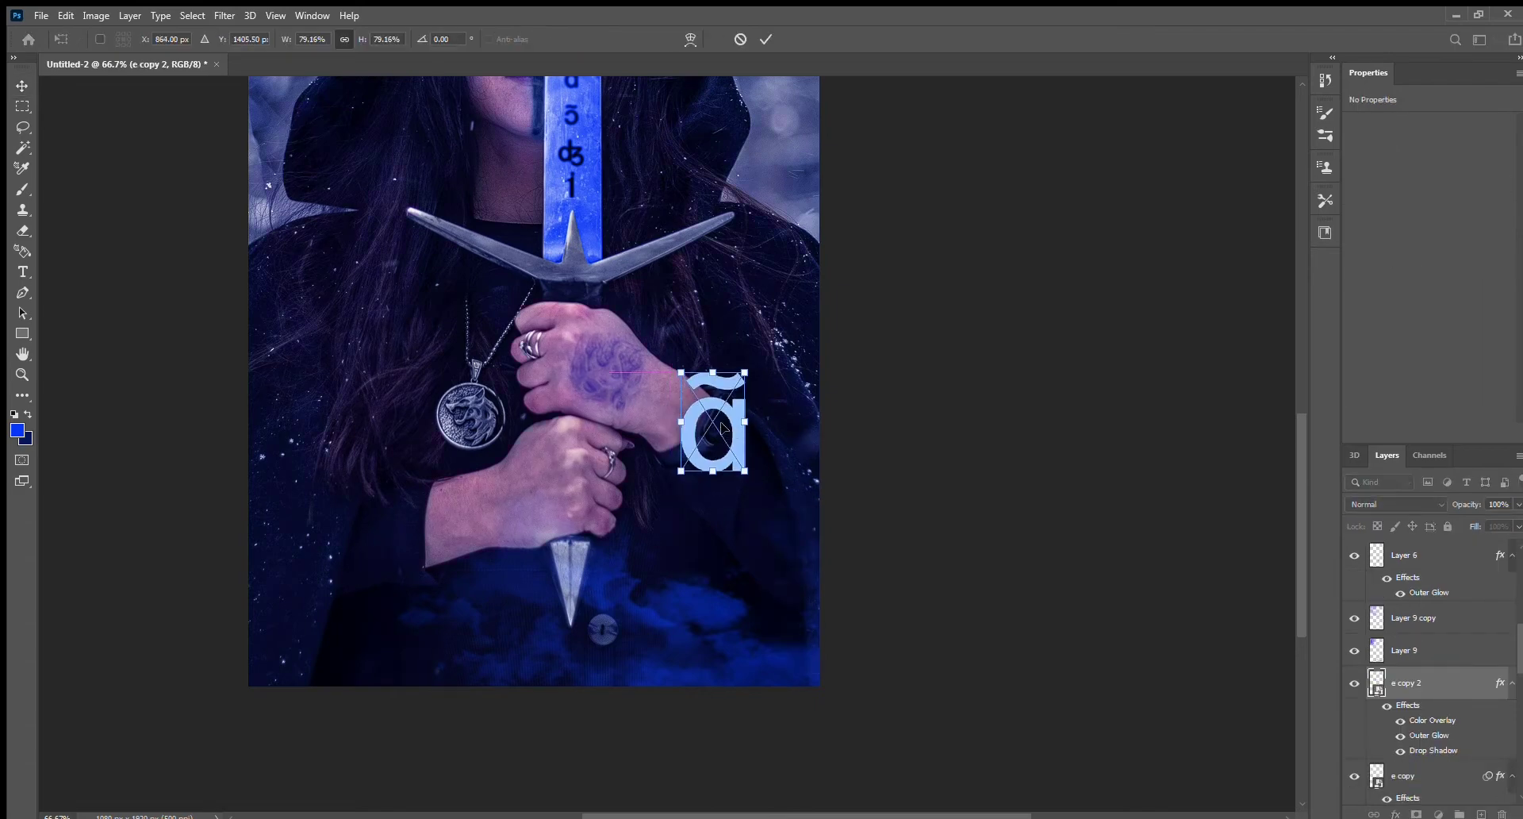
- Enlarge the lower glyph toward the lower right and pick a dark teal overlay colour
{"action": "key", "text": "ctrl+t"}
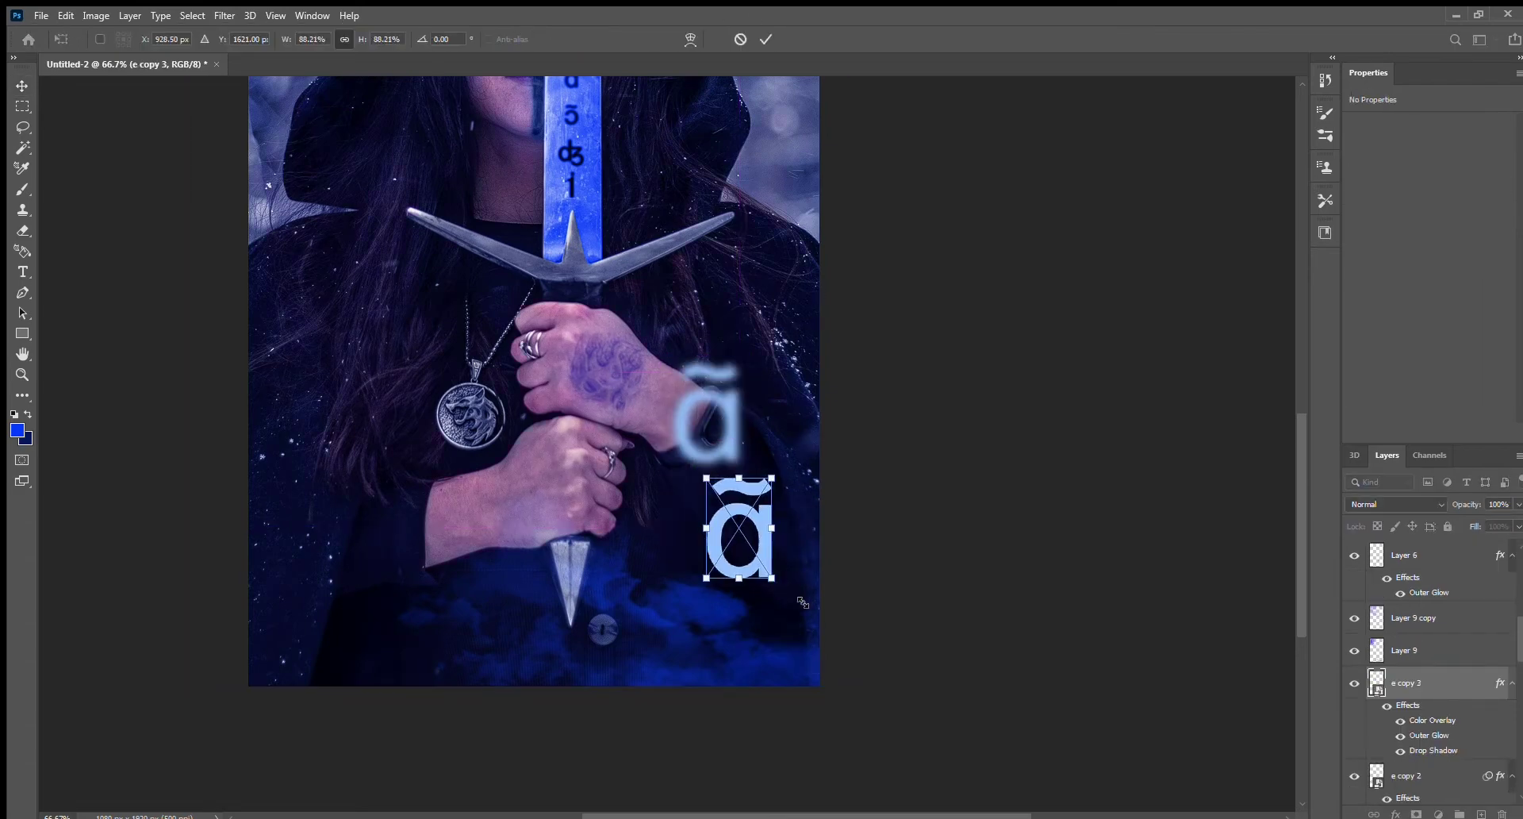
{"action": "left_click_drag", "start_coordinate": [787, 601], "coordinate": [925, 665]}
{"action": "left_click", "coordinate": [766, 39]}
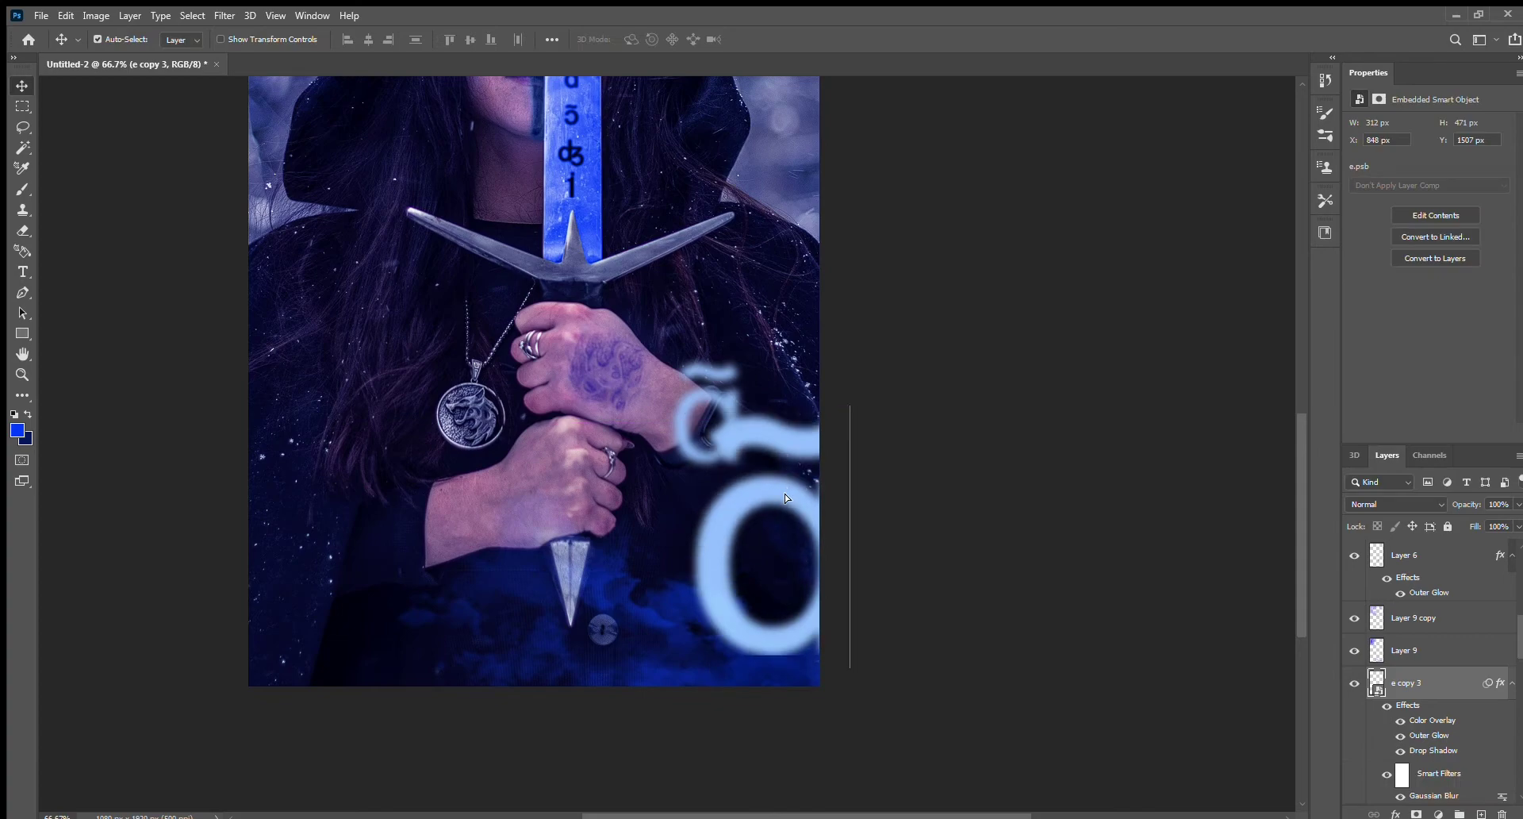
{"action": "scroll", "coordinate": [1425, 697], "scroll_direction": "down", "scroll_amount": 3}
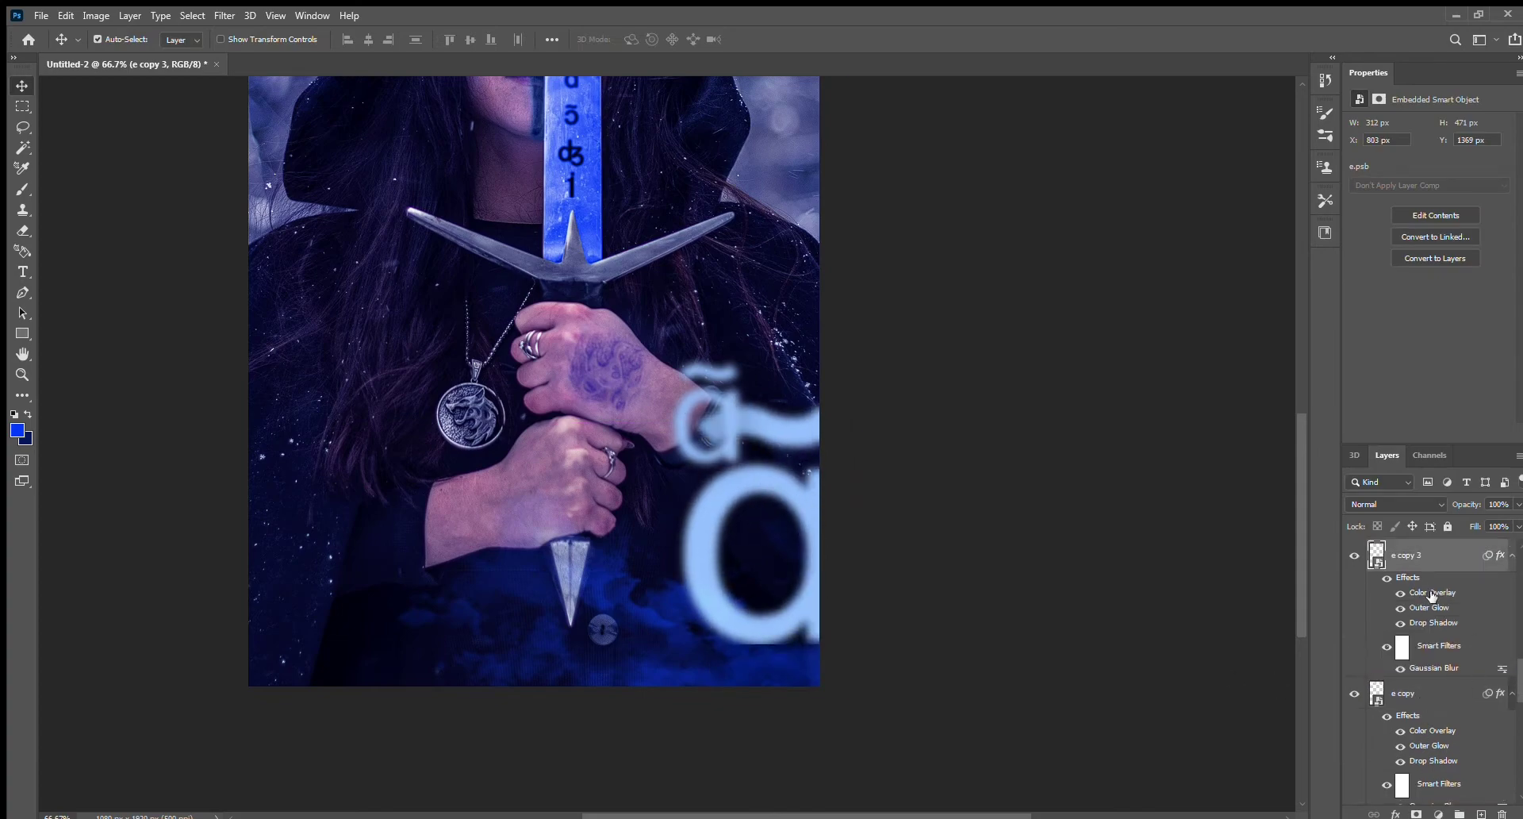
{"action": "key", "text": "h"}
{"action": "left_click", "coordinate": [1032, 461]}
- Apply the dark teal overlay, set the smoke to Screen, and select the bottom smoke layer
{"action": "key", "text": "Return"}
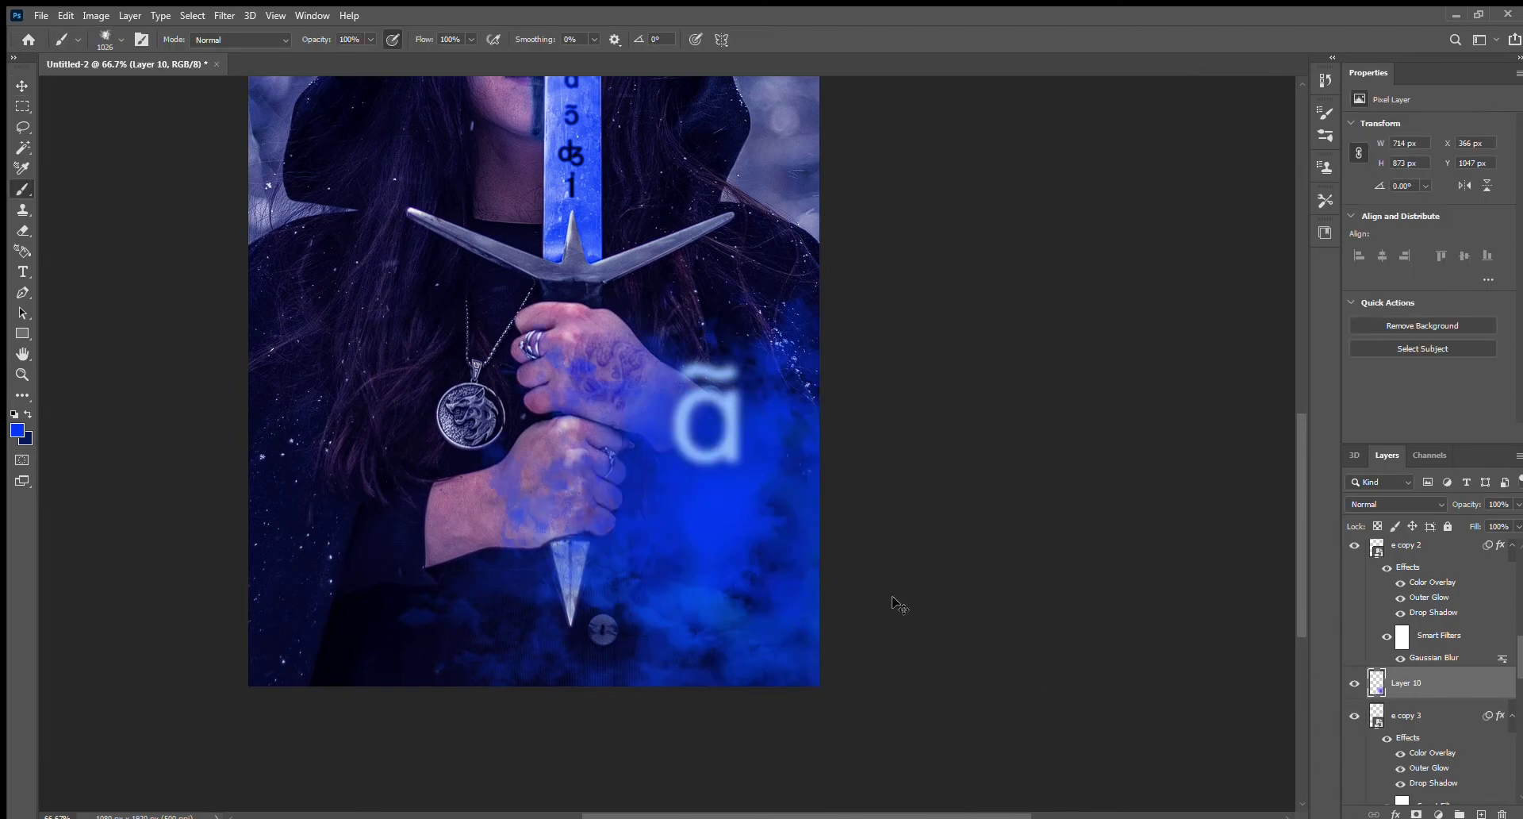
{"action": "key", "text": "shift+plus"}
{"action": "key", "text": "shift+plus"}
{"action": "key", "text": "shift+plus"}
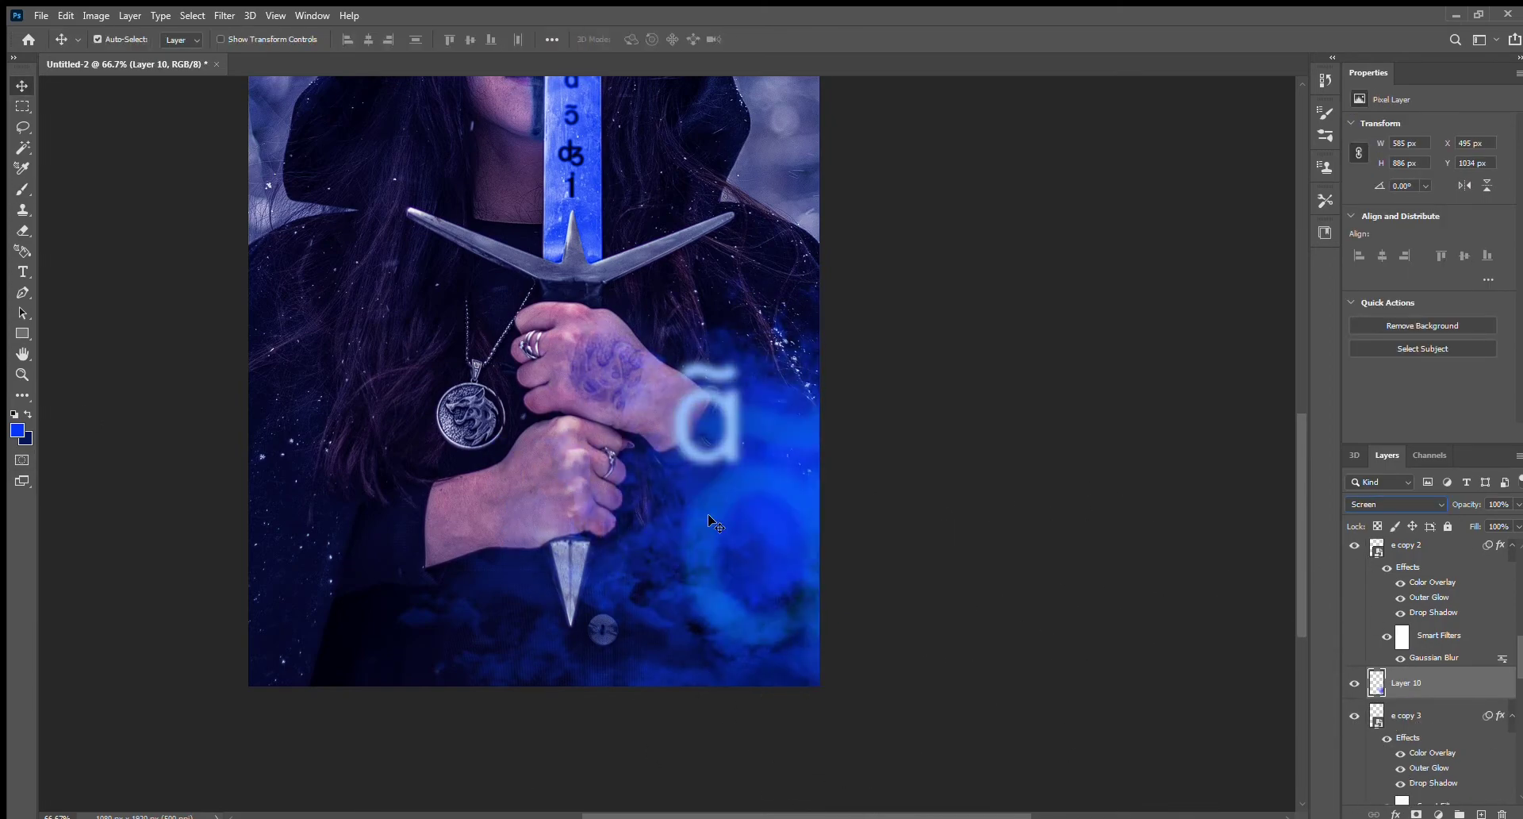
{"action": "key", "text": "e"}
{"action": "key", "text": "v"}
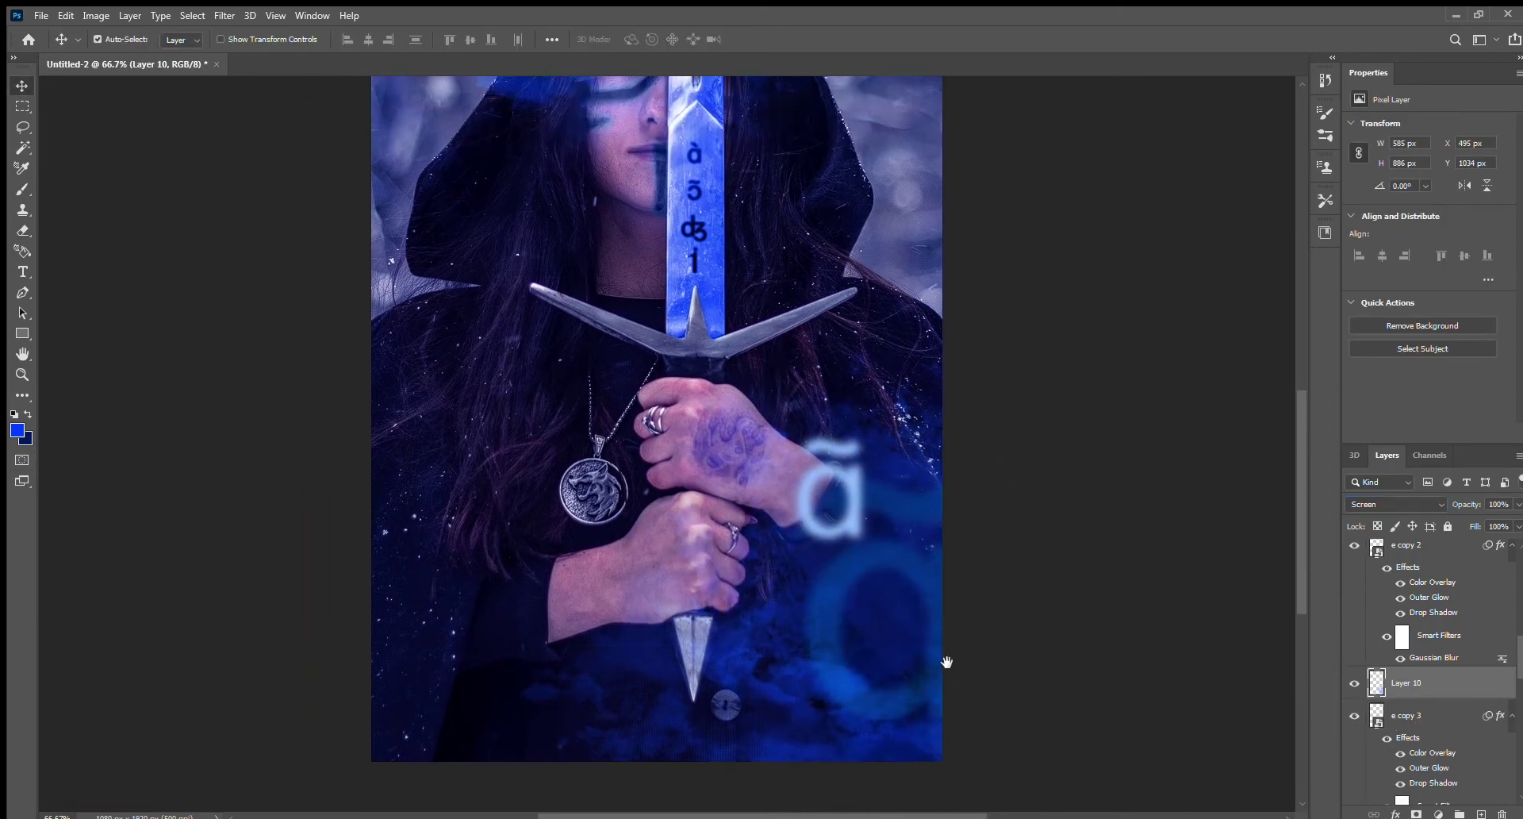
{"action": "scroll", "coordinate": [749, 559], "scroll_direction": "down", "scroll_amount": 3}
{"action": "scroll", "coordinate": [749, 560], "scroll_direction": "up", "scroll_amount": 1}
{"action": "scroll", "coordinate": [749, 559], "scroll_direction": "down", "scroll_amount": 1}
{"action": "scroll", "coordinate": [749, 559], "scroll_direction": "up", "scroll_amount": 1}
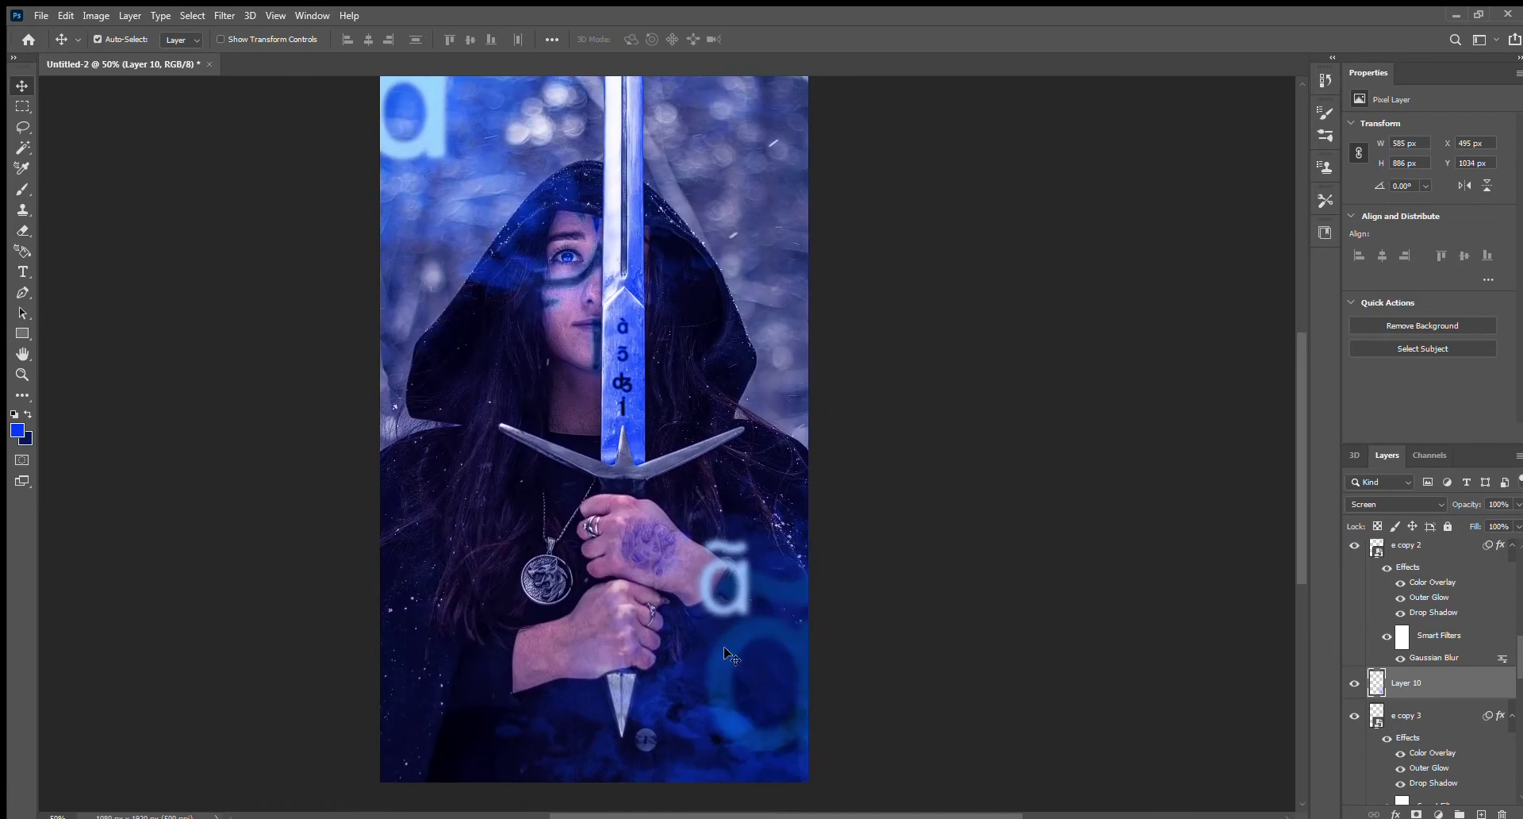
{"action": "left_click", "coordinate": [98, 39]}
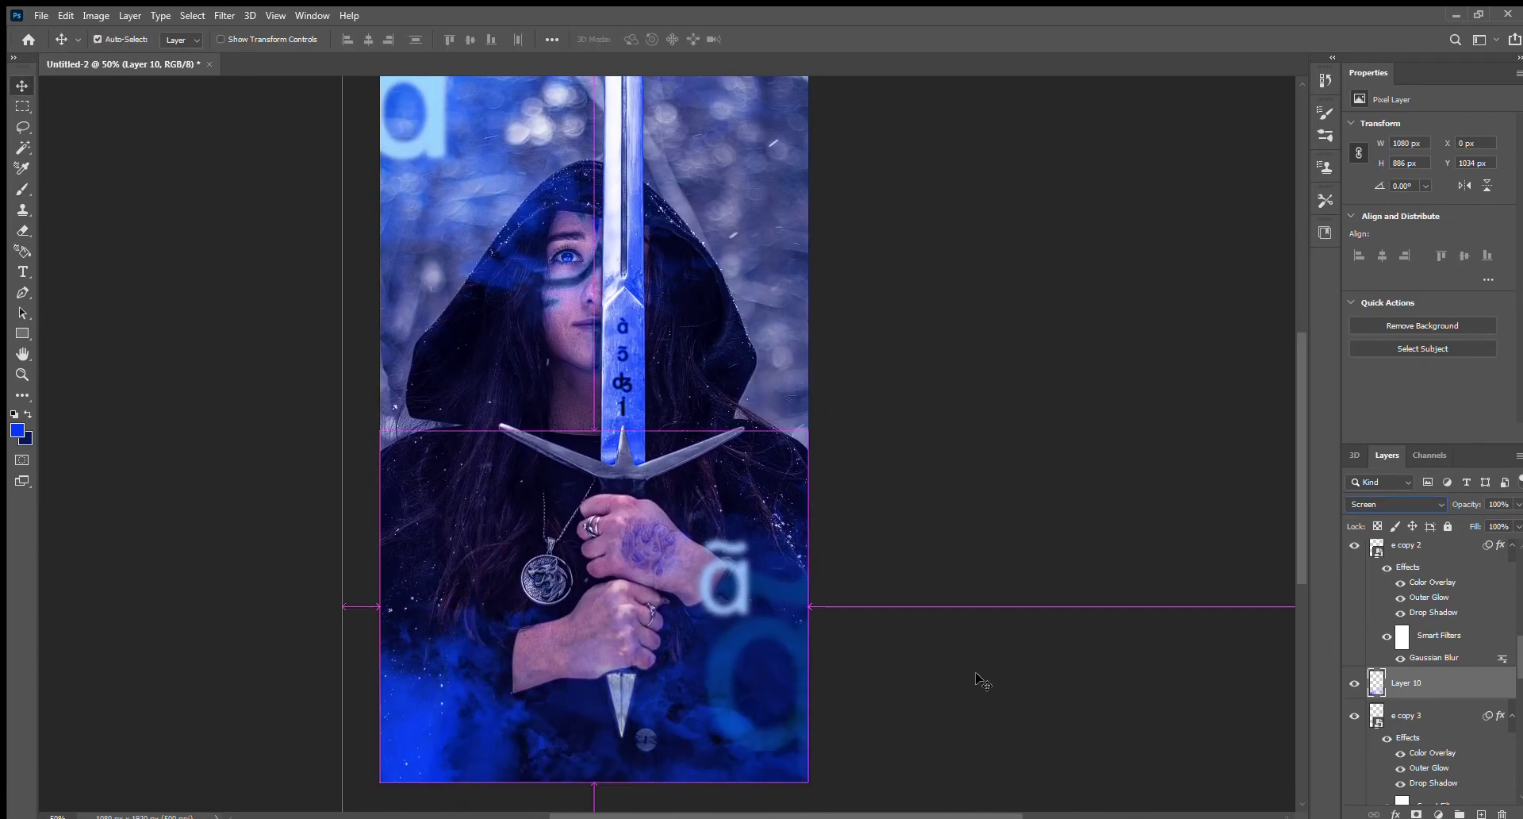
{"action": "left_click", "coordinate": [476, 714]}
- Nudge and stretch the bottom smoke across the canvas, stepping through undo and redo
{"action": "key", "text": "b"}
{"action": "key", "text": "ctrl+z"}
{"action": "key", "text": "v"}
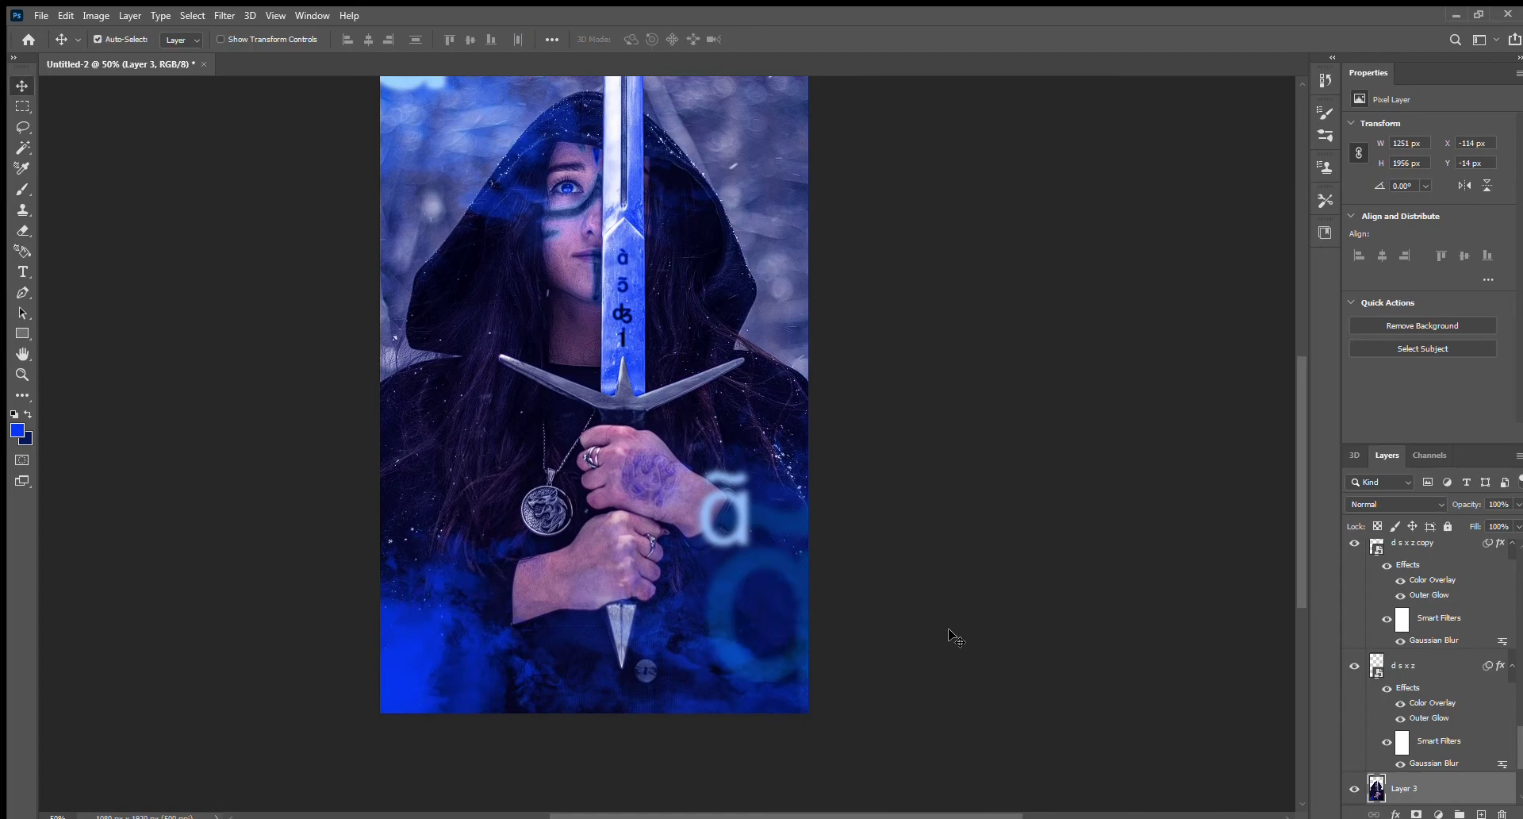
{"action": "key", "text": "ctrl+z"}
{"action": "key", "text": "ctrl+z"}
{"action": "key", "text": "ctrl+z"}
{"action": "key", "text": "ctrl+z"}
{"action": "key", "text": "ctrl+shift+z"}
{"action": "key", "text": "v"}
{"action": "key", "text": "ctrl+shift+z"}
{"action": "key", "text": "ctrl+shift+z"}
{"action": "key", "text": "ctrl+shift+z"}
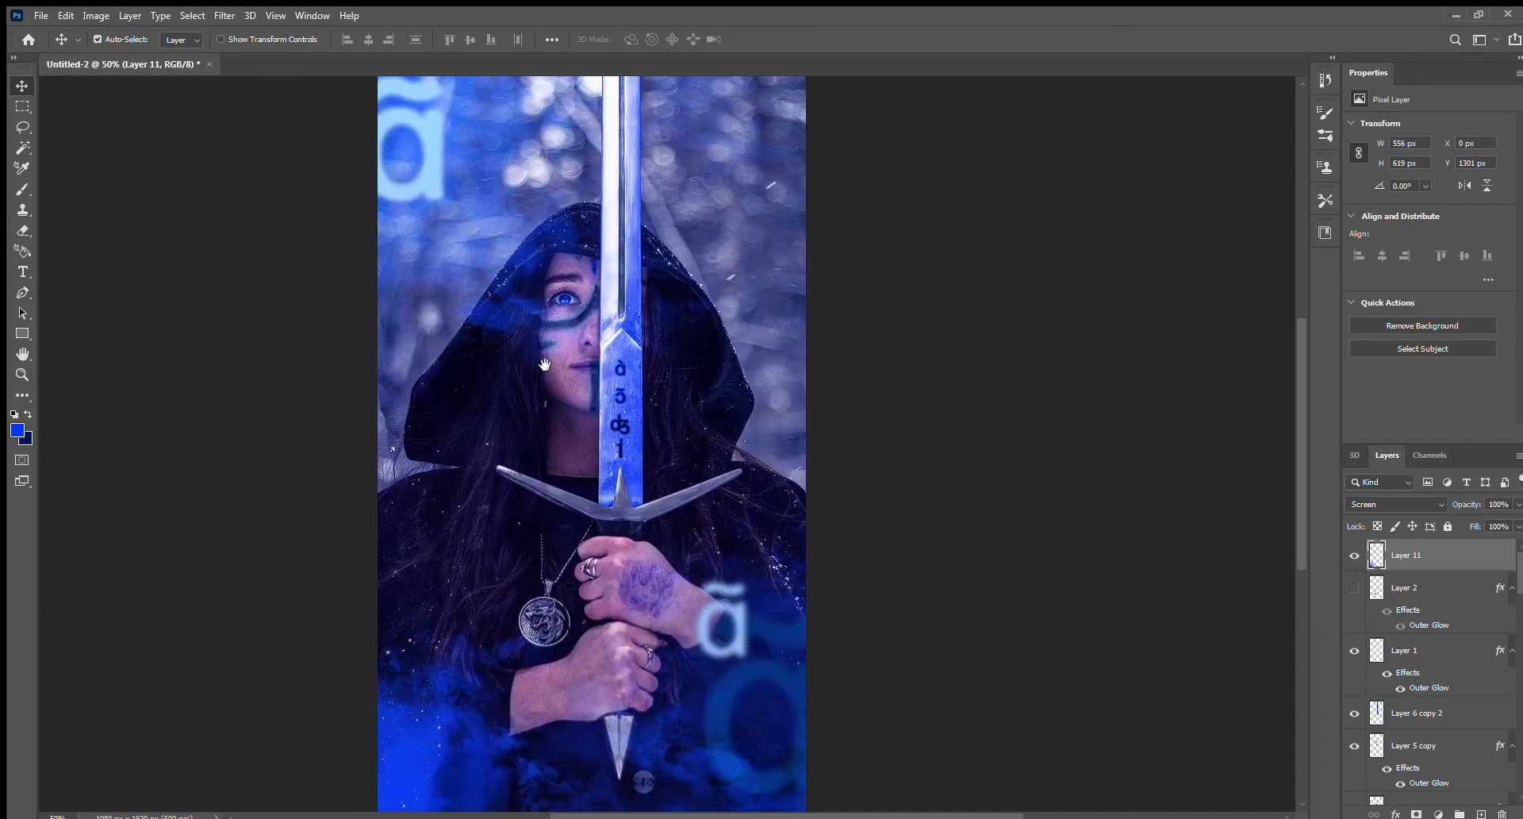
{"action": "key", "text": "ctrl+shift+z"}
{"action": "key", "text": "ctrl+shift+z"}
{"action": "key", "text": "e"}
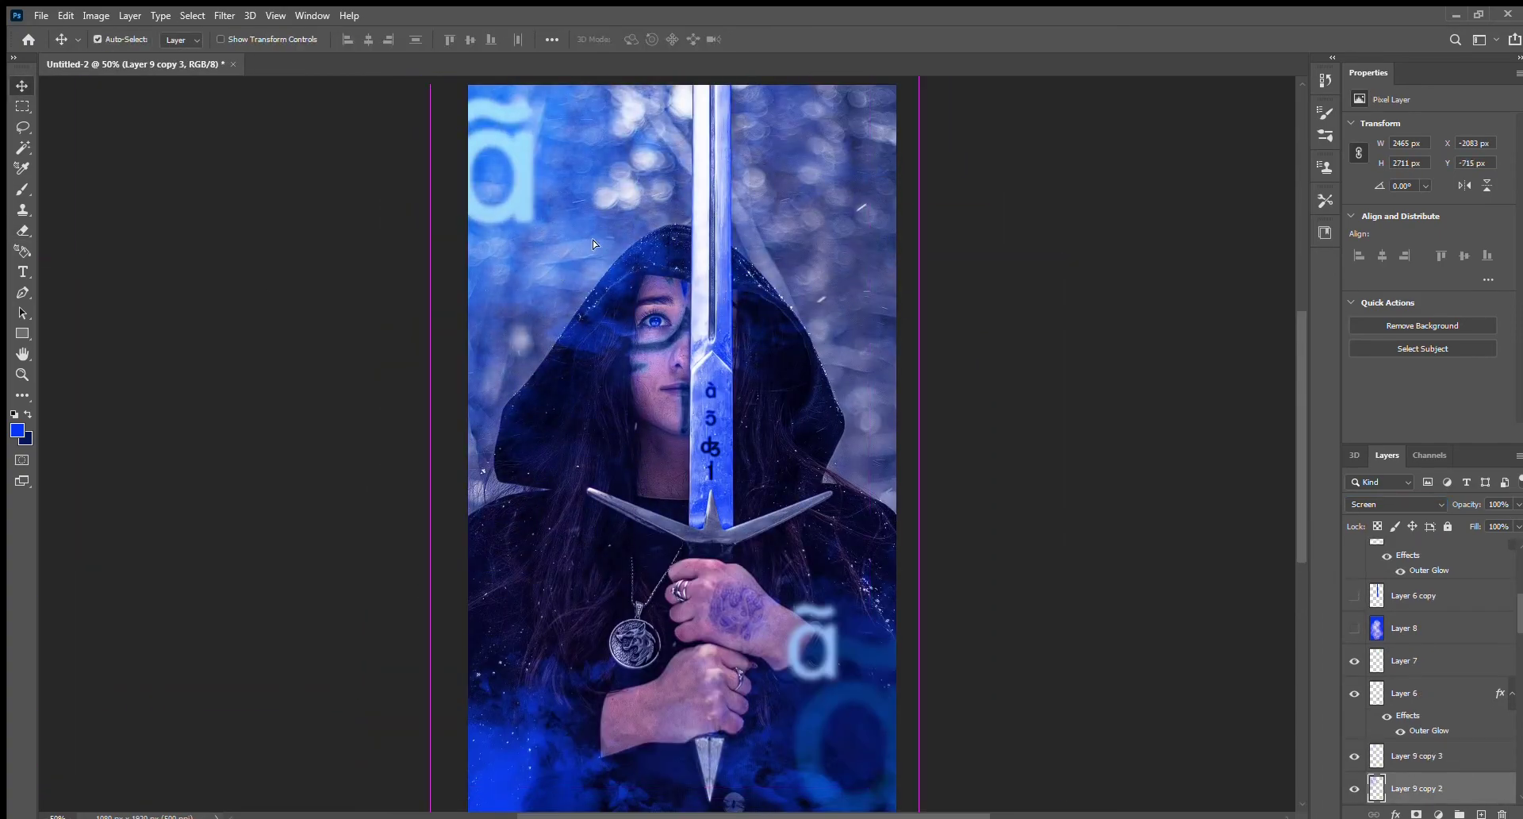
{"action": "left_click", "coordinate": [813, 642]}
{"action": "key", "text": "ctrl+t"}
{"action": "left_click_drag", "start_coordinate": [839, 681], "coordinate": [969, 816]}
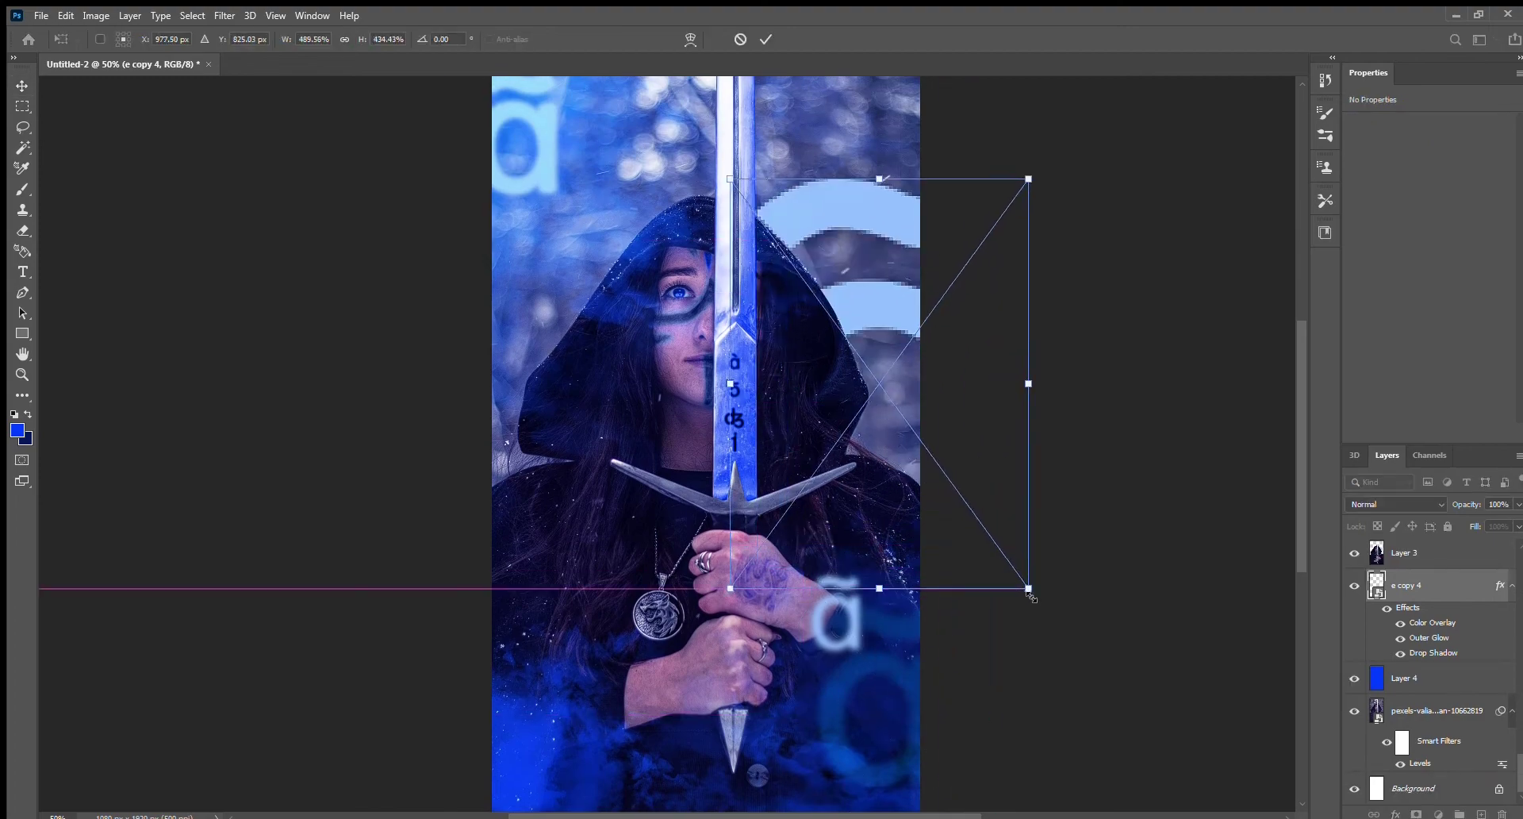
{"action": "left_click_drag", "start_coordinate": [979, 527], "coordinate": [923, 427]}
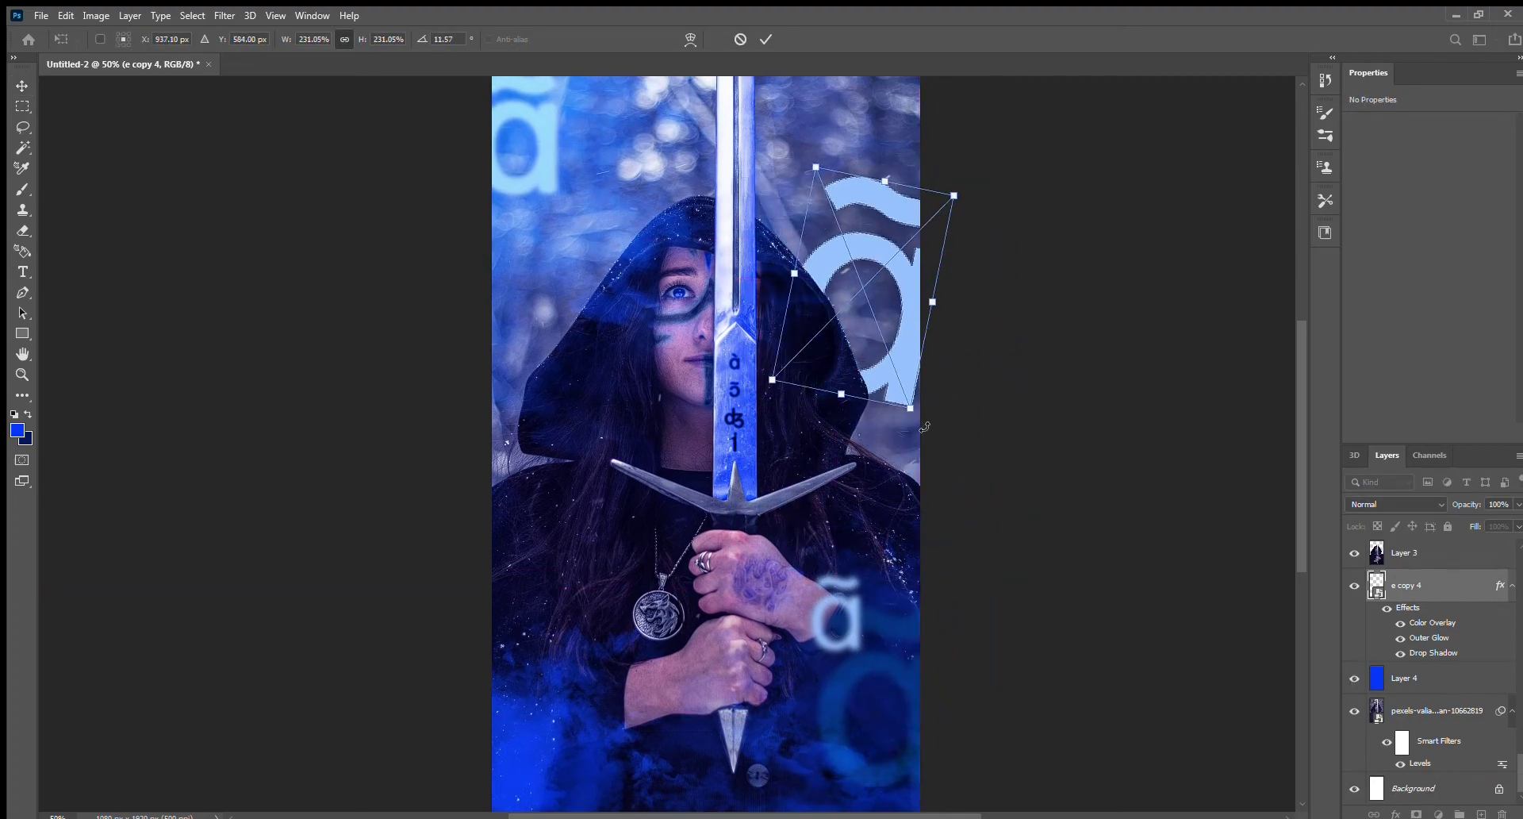
{"action": "mouse_move", "coordinate": [871, 188]}
{"action": "left_mouse_down"}
{"action": "mouse_move", "coordinate": [857, 311]}
{"action": "mouse_move", "coordinate": [867, 260]}
{"action": "left_mouse_up"}
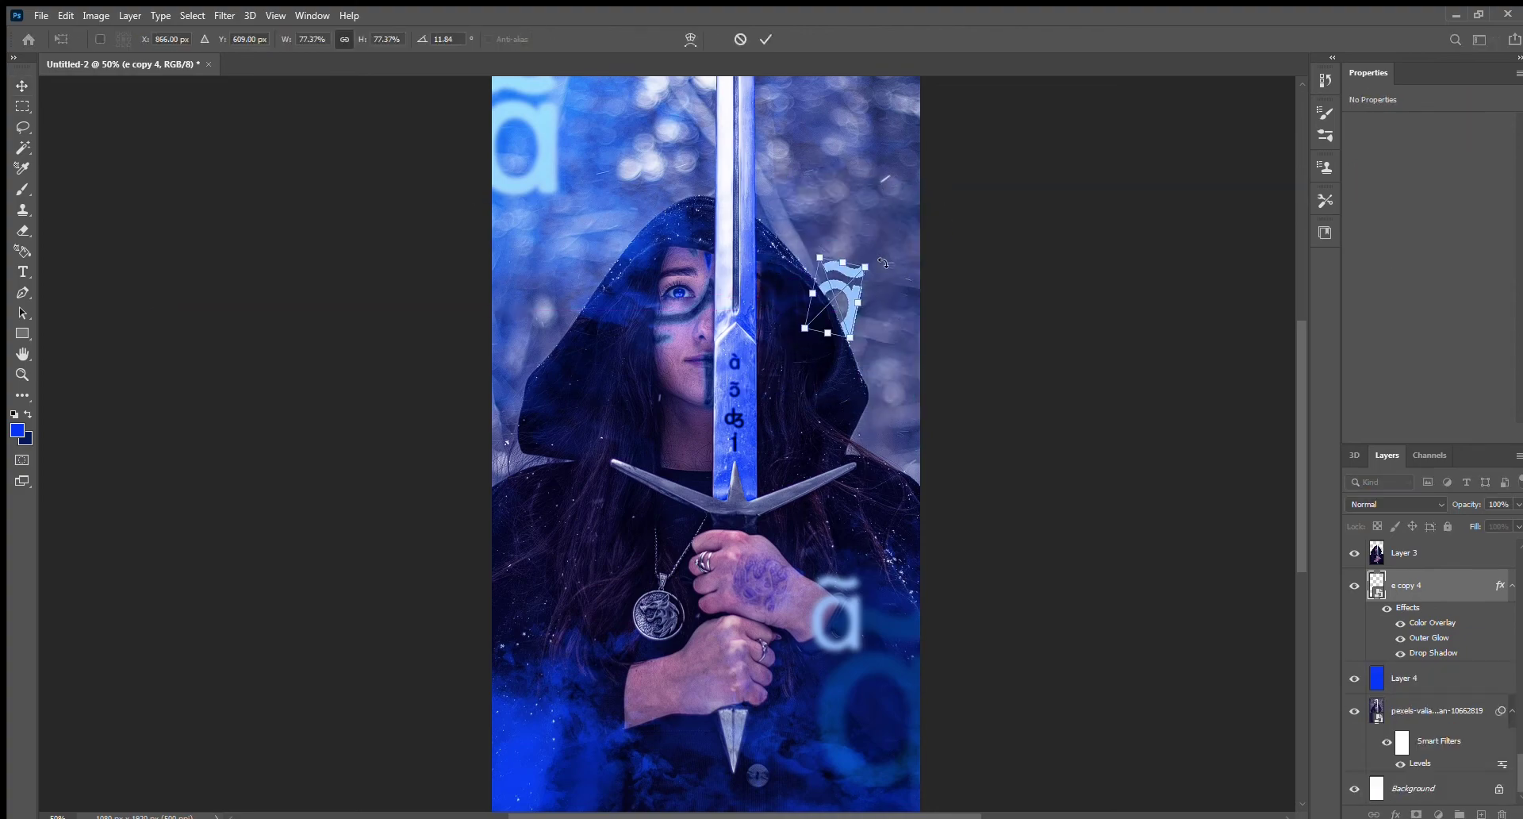
{"action": "left_click", "coordinate": [767, 39]}
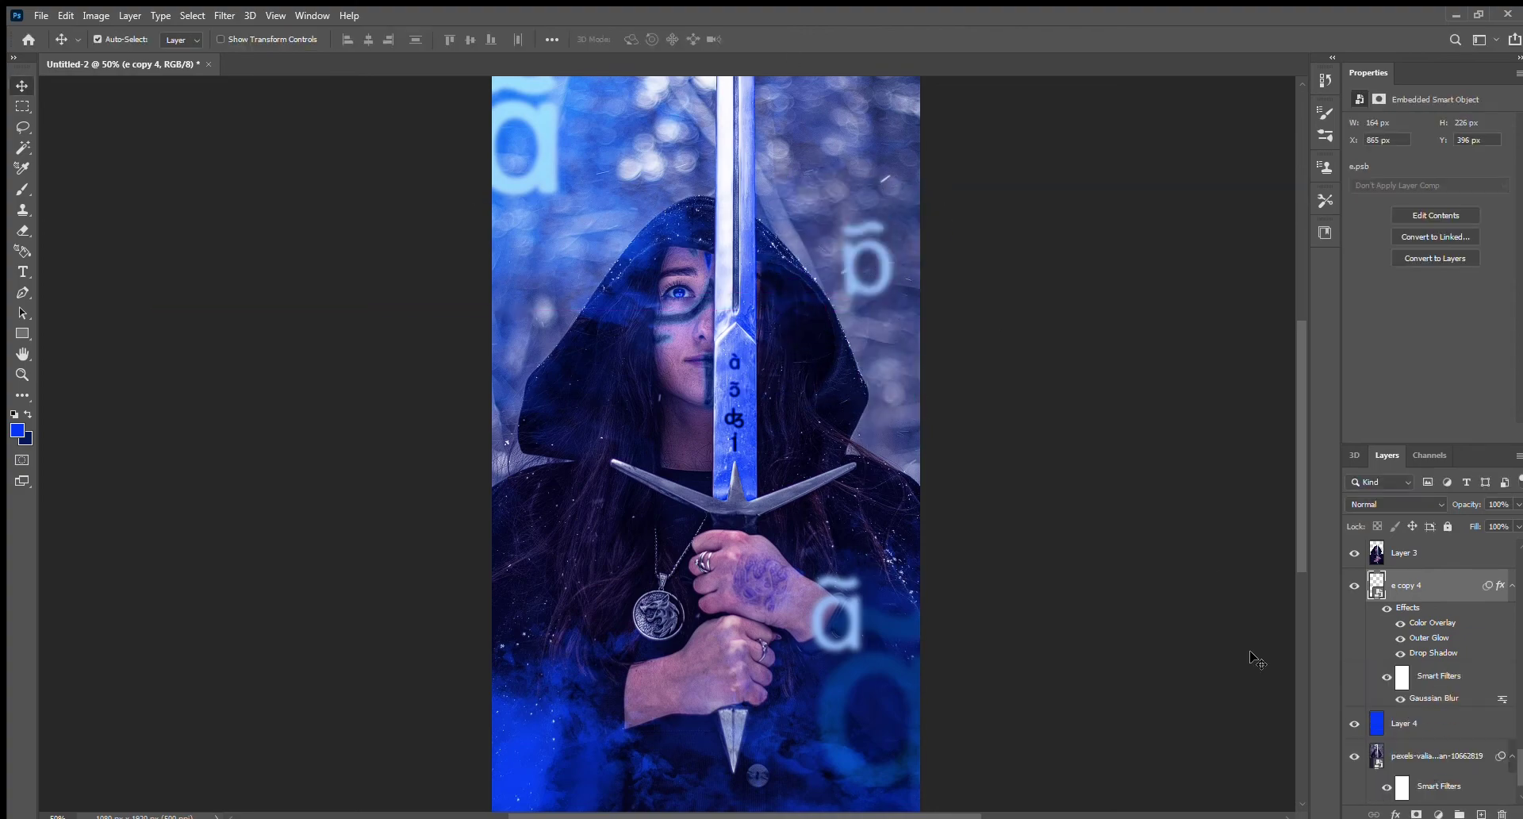
{"action": "key", "text": "ctrl+z"}
{"action": "key", "text": "Return"}
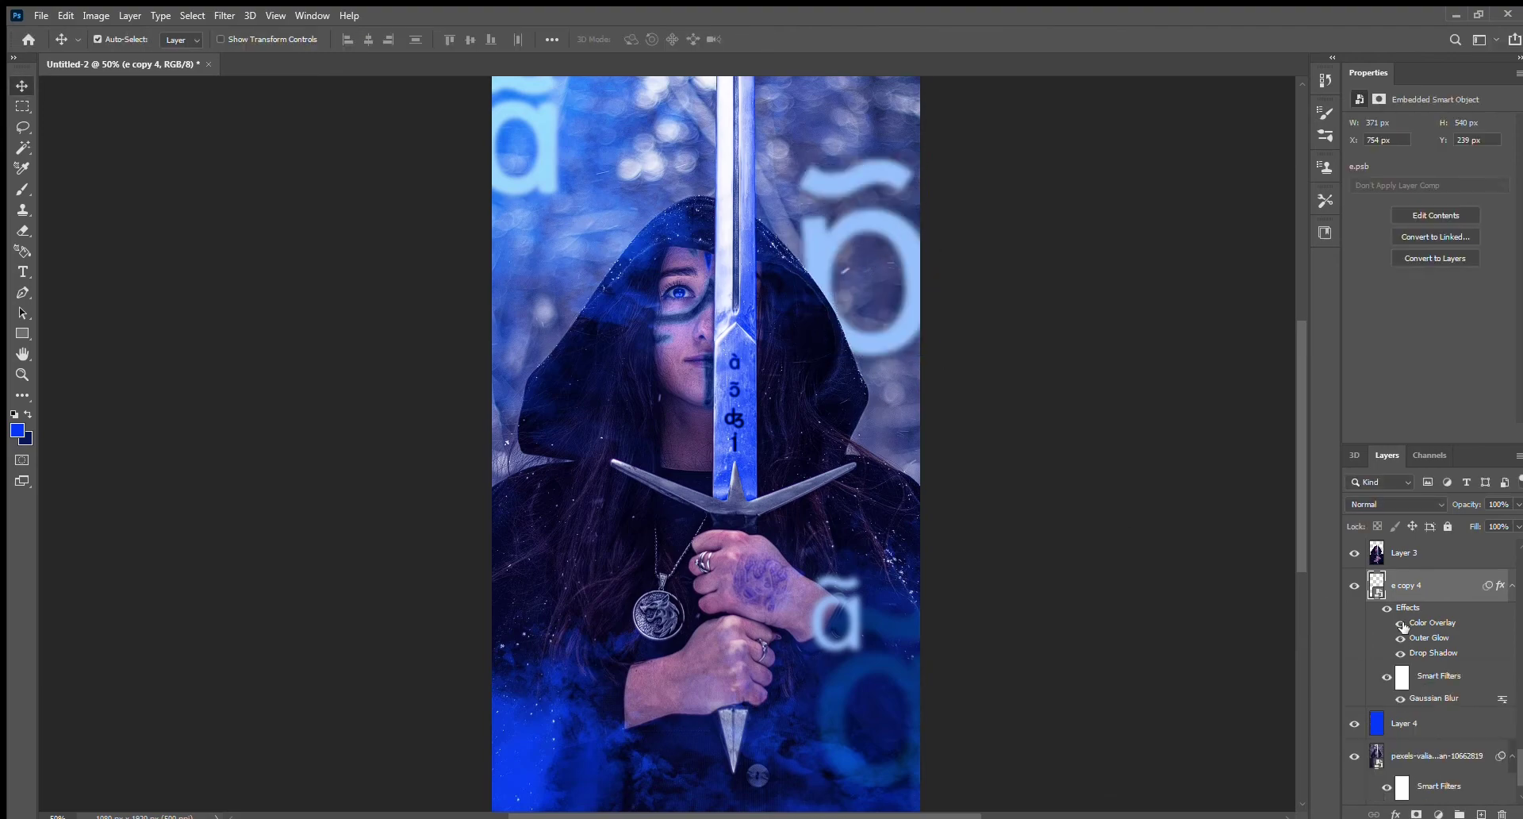
{"action": "key", "text": "space"}
{"action": "key", "text": "space"}
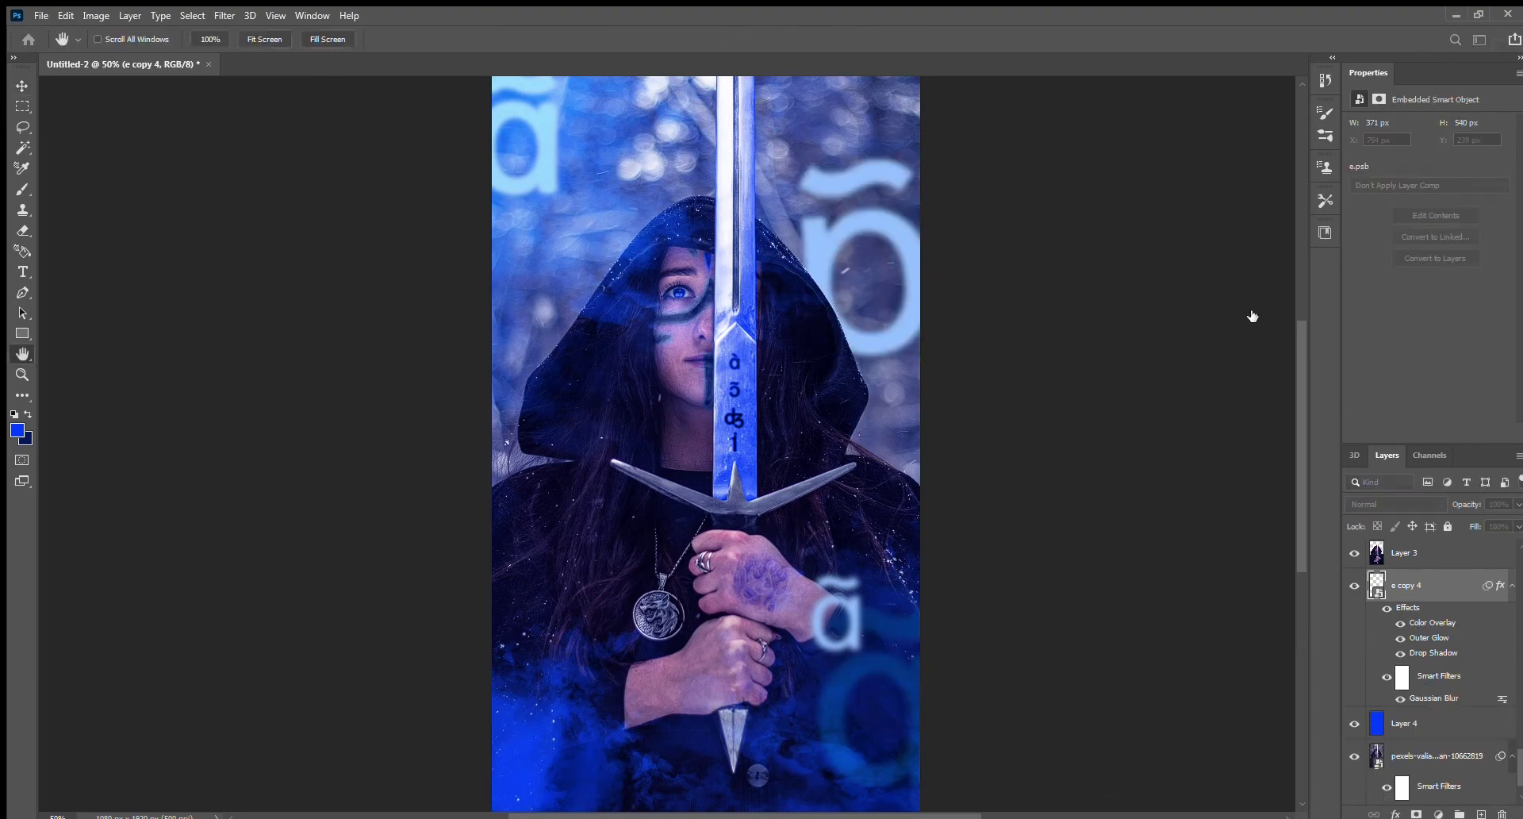
{"action": "key", "text": "h"}
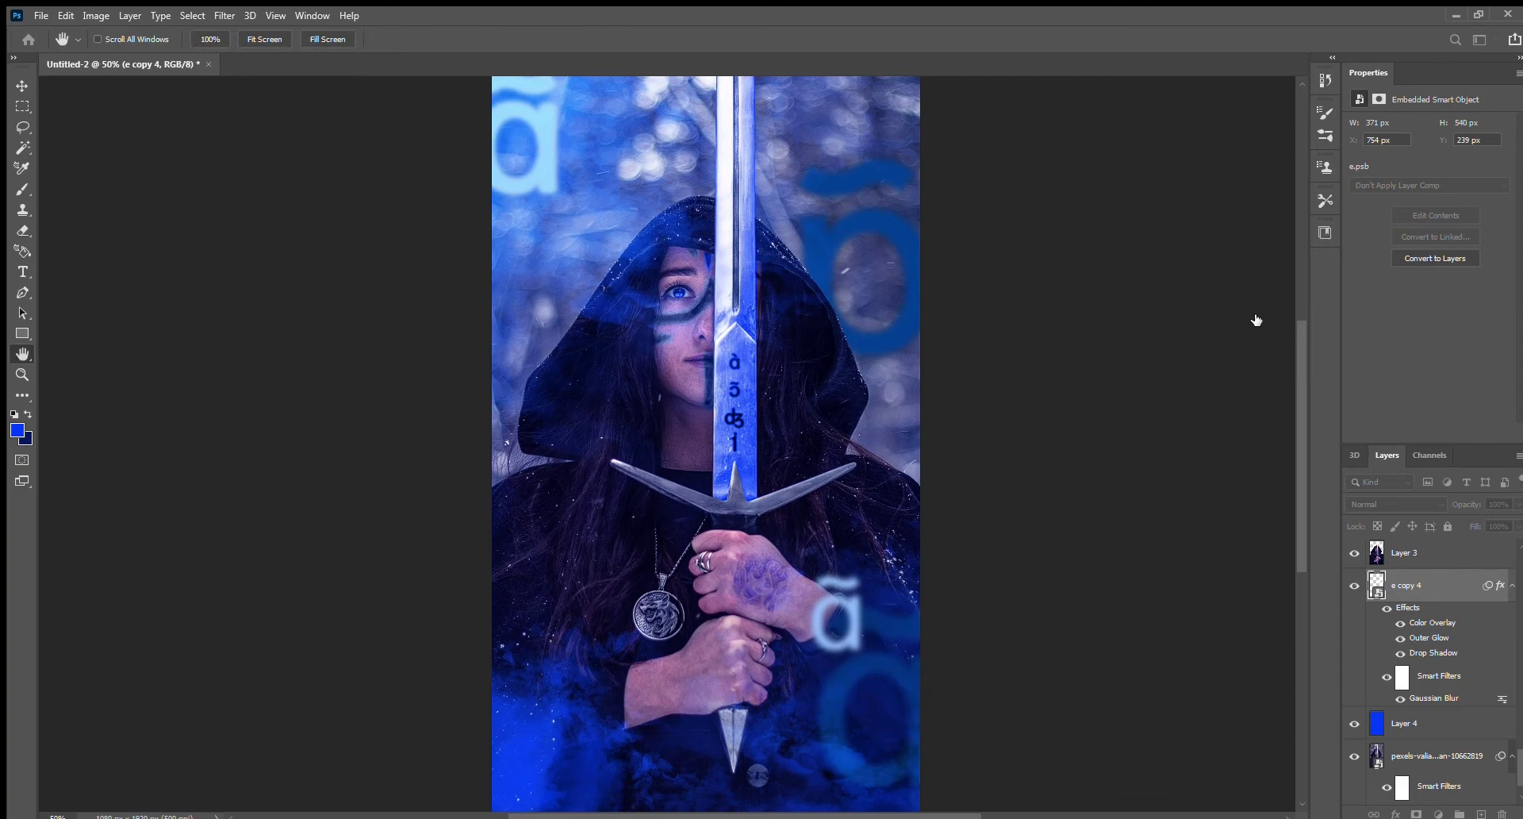
{"action": "key", "text": "Escape"}
{"action": "key", "text": "Return"}
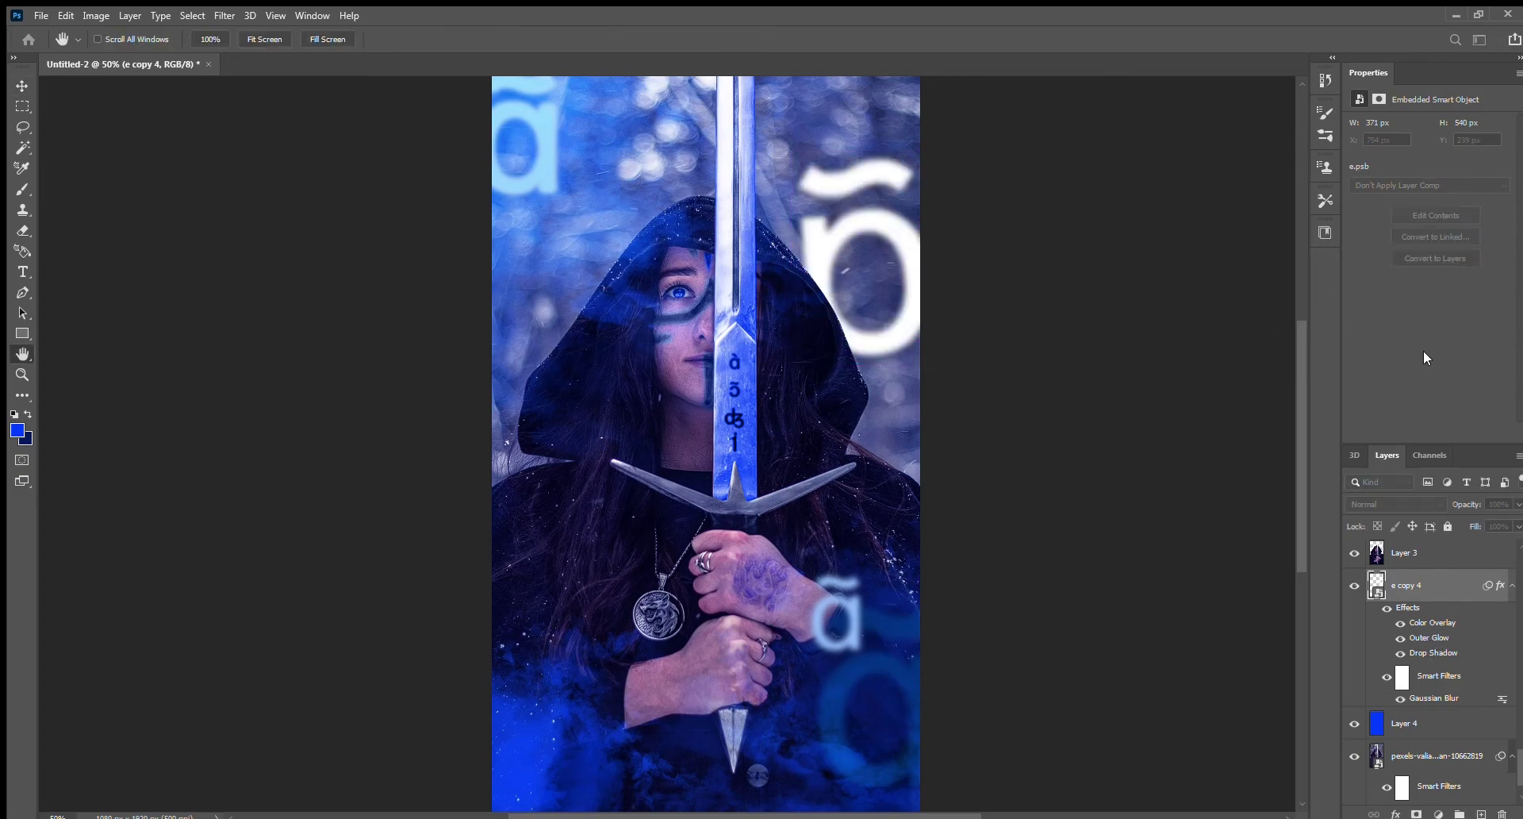
{"action": "left_click", "coordinate": [1404, 722]}
{"action": "key", "text": "ctrl+minus"}
{"action": "key", "text": "ctrl+plus"}
{"action": "key", "text": "b"}
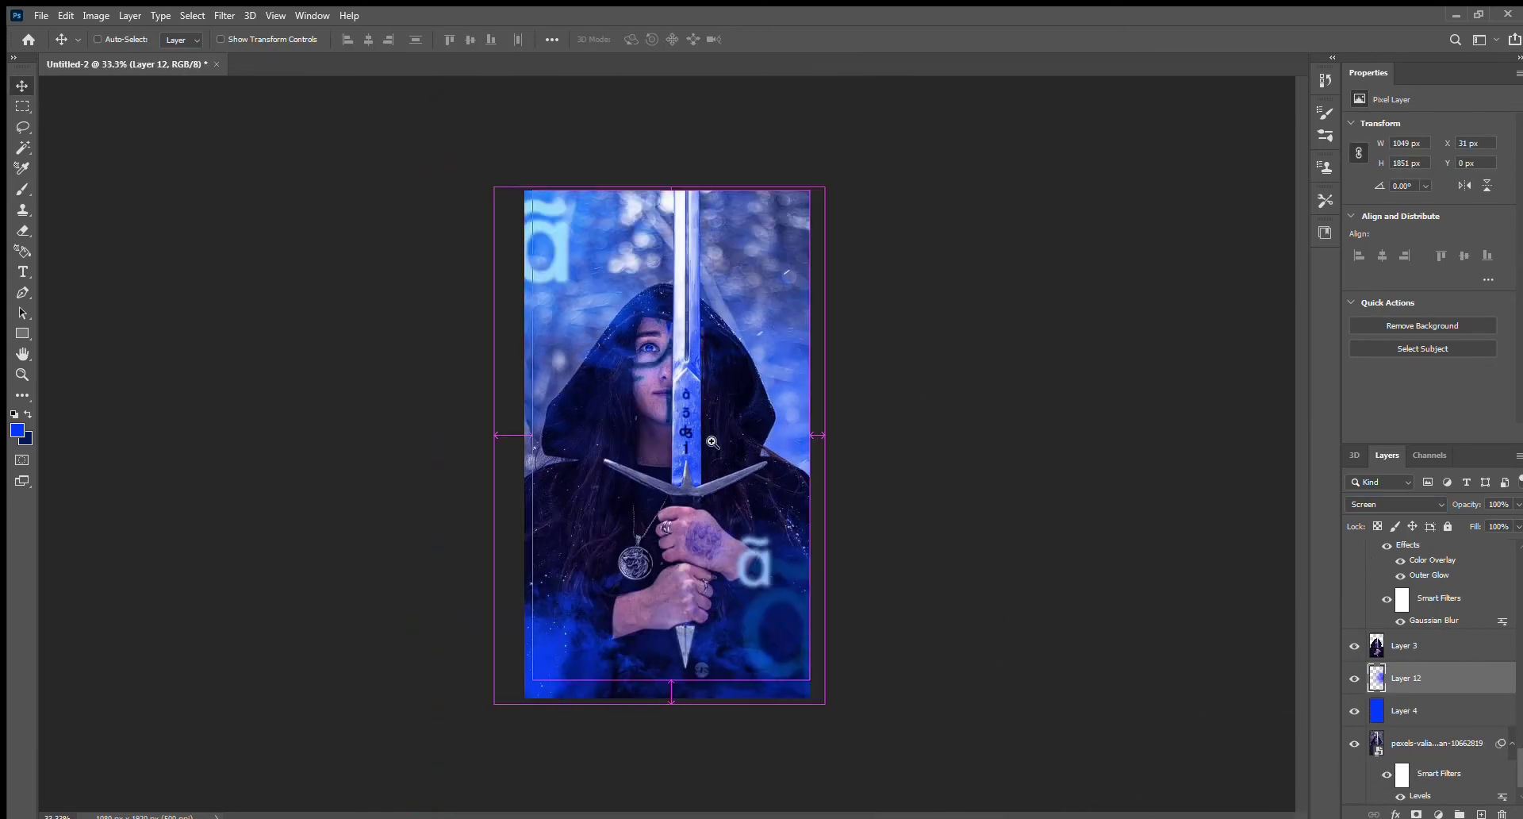
- Move the glyph copy to the lower left and place an enlarged dark-glyph copy on the left
{"action": "mouse_move", "coordinate": [670, 626]}
{"action": "left_mouse_down"}
{"action": "mouse_move", "coordinate": [665, 612]}
{"action": "mouse_move", "coordinate": [582, 658]}
{"action": "left_mouse_up"}
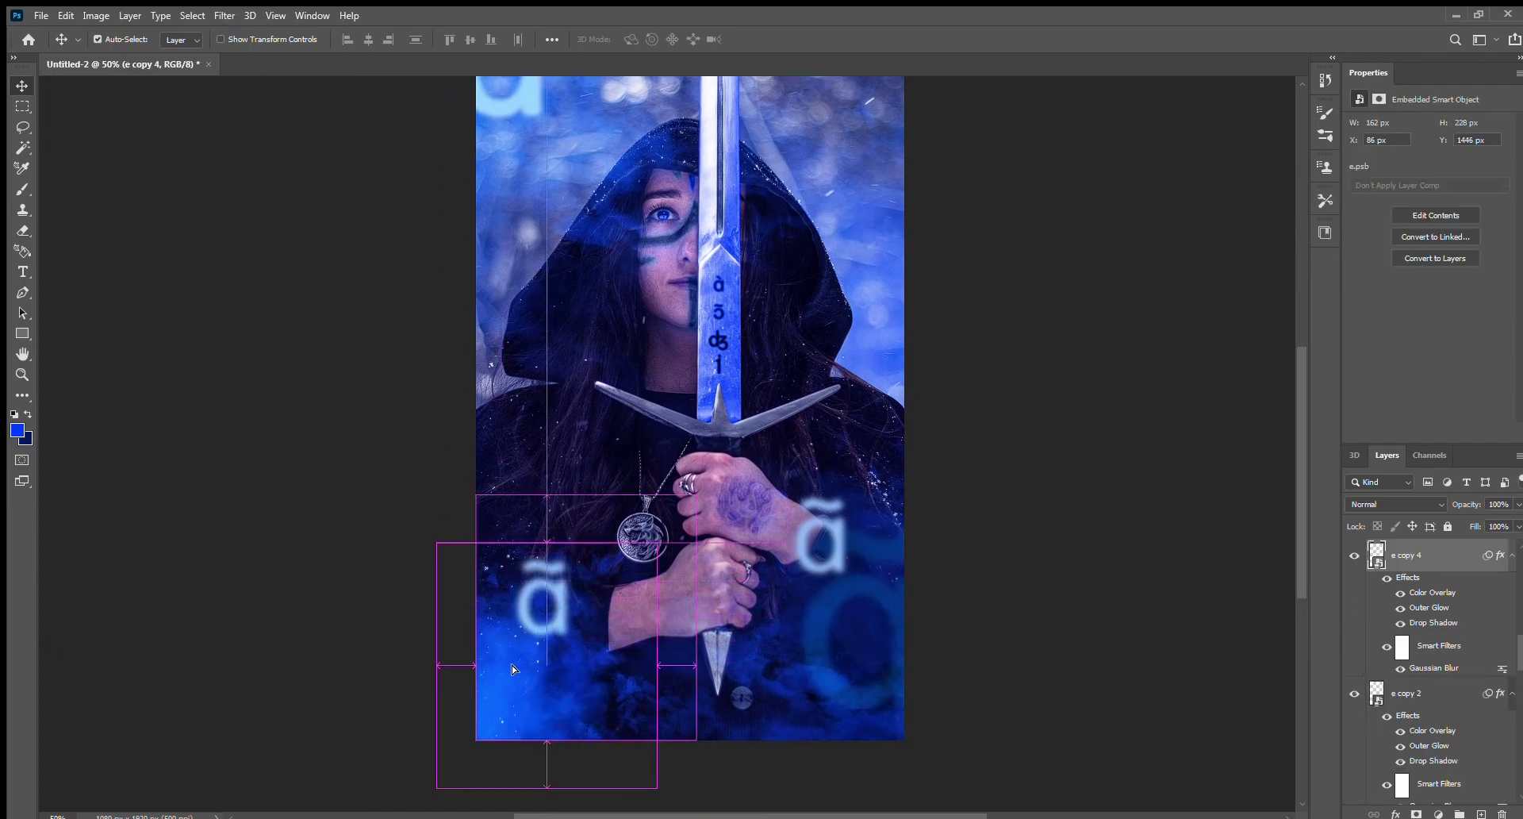
{"action": "left_click", "coordinate": [888, 632]}
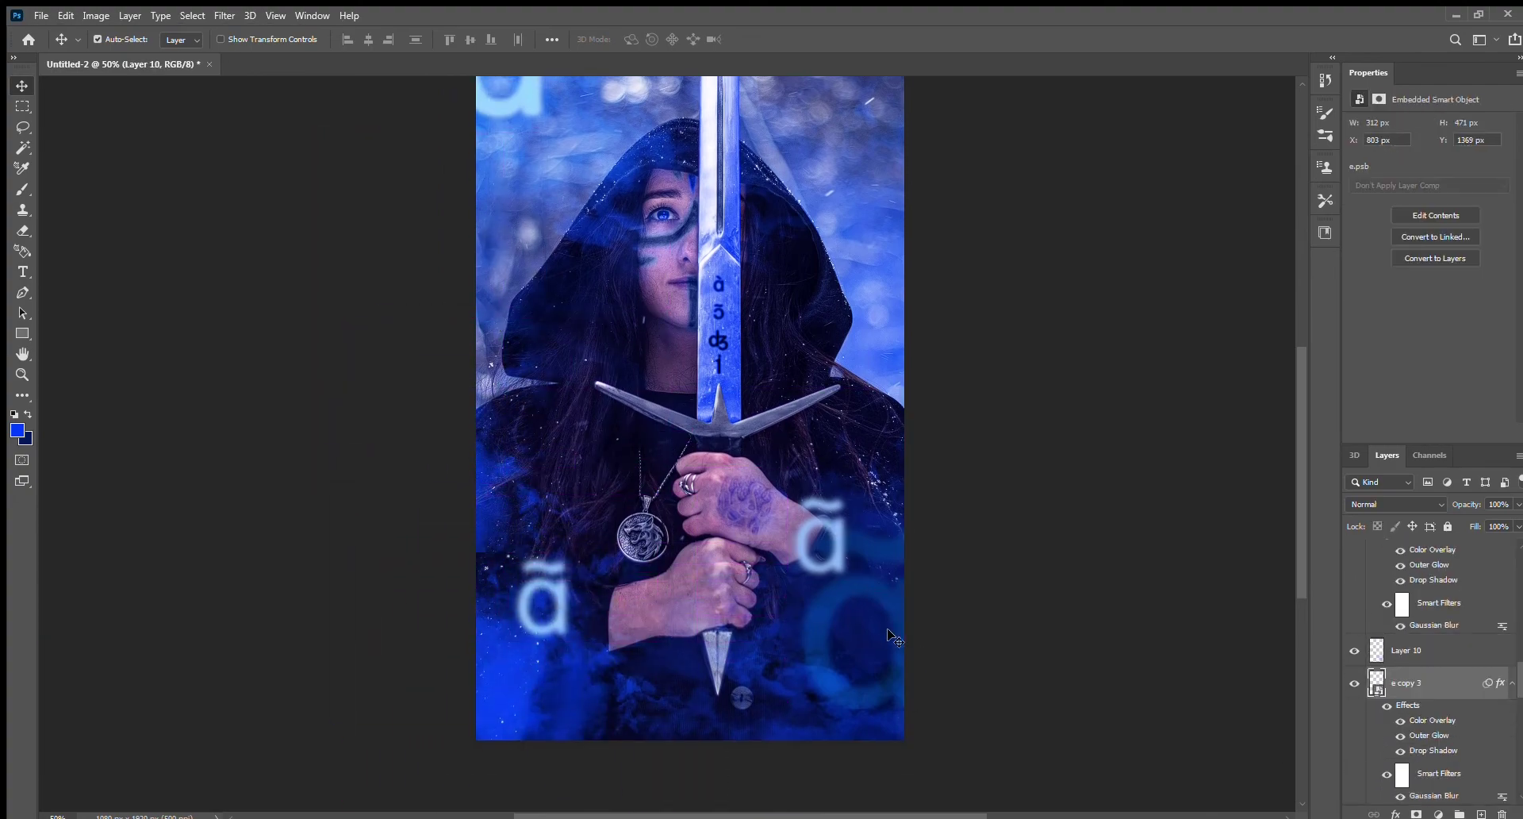
{"action": "key", "text": "ctrl+t"}
{"action": "left_click_drag", "start_coordinate": [918, 523], "coordinate": [1020, 364]}
{"action": "left_click_drag", "start_coordinate": [857, 587], "coordinate": [483, 512]}
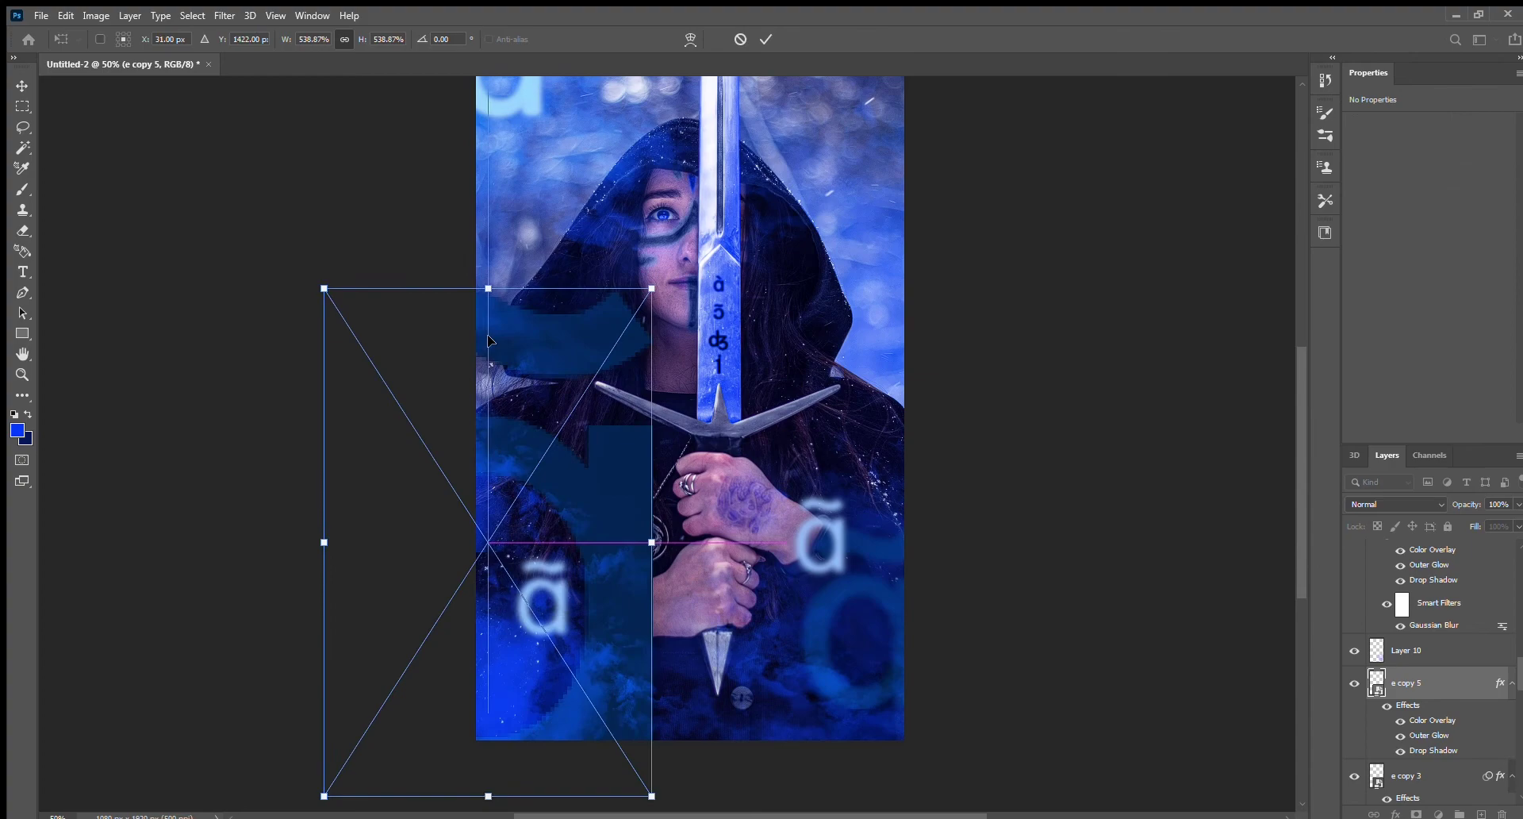
{"action": "key", "text": "Return"}
{"action": "scroll", "coordinate": [1442, 583], "scroll_direction": "down", "scroll_amount": 1}
{"action": "scroll", "coordinate": [1442, 583], "scroll_direction": "down", "scroll_amount": 1}
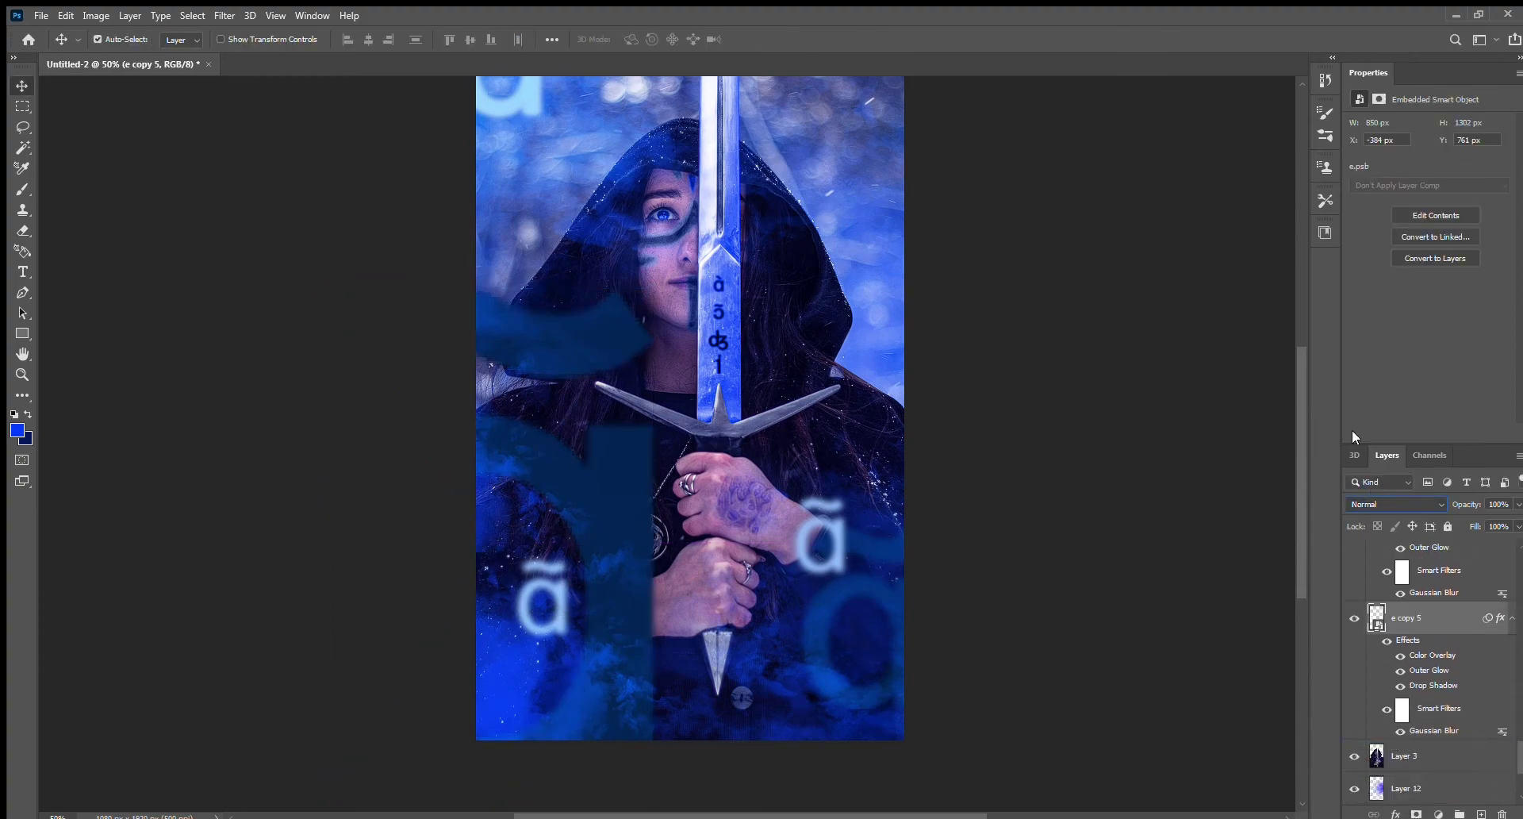
- Shrink the dark glyph and position it at the lower left of the image
{"action": "left_click_drag", "start_coordinate": [613, 463], "coordinate": [687, 428]}
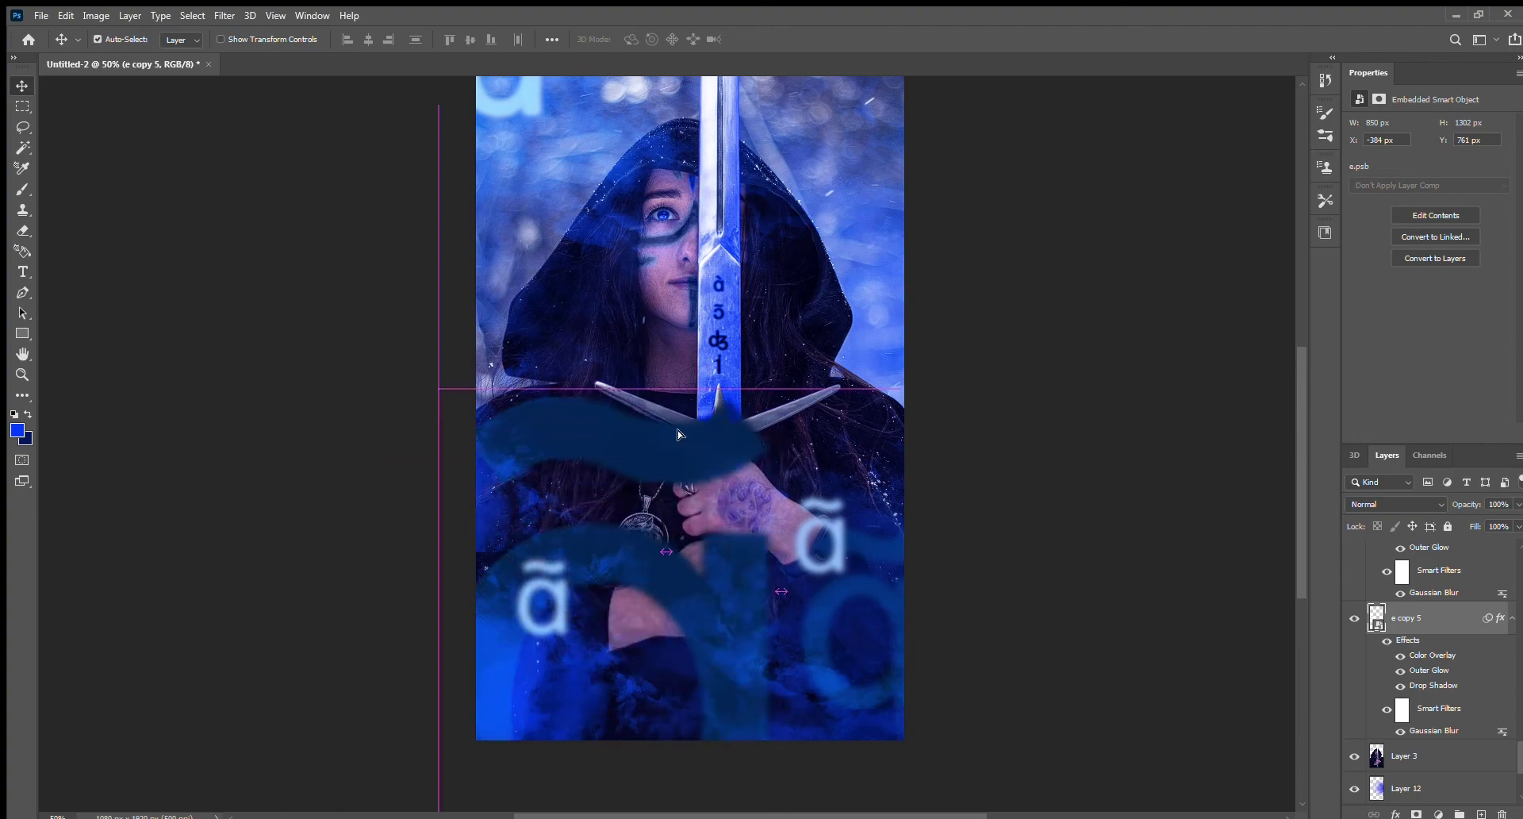
{"action": "key", "text": "ctrl+t"}
{"action": "left_click_drag", "start_coordinate": [409, 341], "coordinate": [476, 460]}
{"action": "key", "text": "Return"}
{"action": "mouse_move", "coordinate": [556, 516]}
{"action": "left_mouse_down"}
{"action": "mouse_move", "coordinate": [577, 556]}
{"action": "mouse_move", "coordinate": [559, 660]}
{"action": "left_mouse_up"}
{"action": "left_click_drag", "start_coordinate": [522, 544], "coordinate": [523, 501]}
- Enlarge the smoke Layer 11 and duplicate it as Layer 11 copy
{"action": "key", "text": "ctrl+t"}
{"action": "left_click_drag", "start_coordinate": [698, 479], "coordinate": [731, 443]}
{"action": "key", "text": "Return"}
{"action": "key", "text": "ctrl+j"}
{"action": "key", "text": "ctrl+minus"}
{"action": "key", "text": "ctrl+plus"}
{"action": "scroll", "coordinate": [772, 477], "scroll_direction": "down", "scroll_amount": 3}
{"action": "key", "text": "b"}
{"action": "scroll", "coordinate": [1431, 616], "scroll_direction": "down", "scroll_amount": 5}
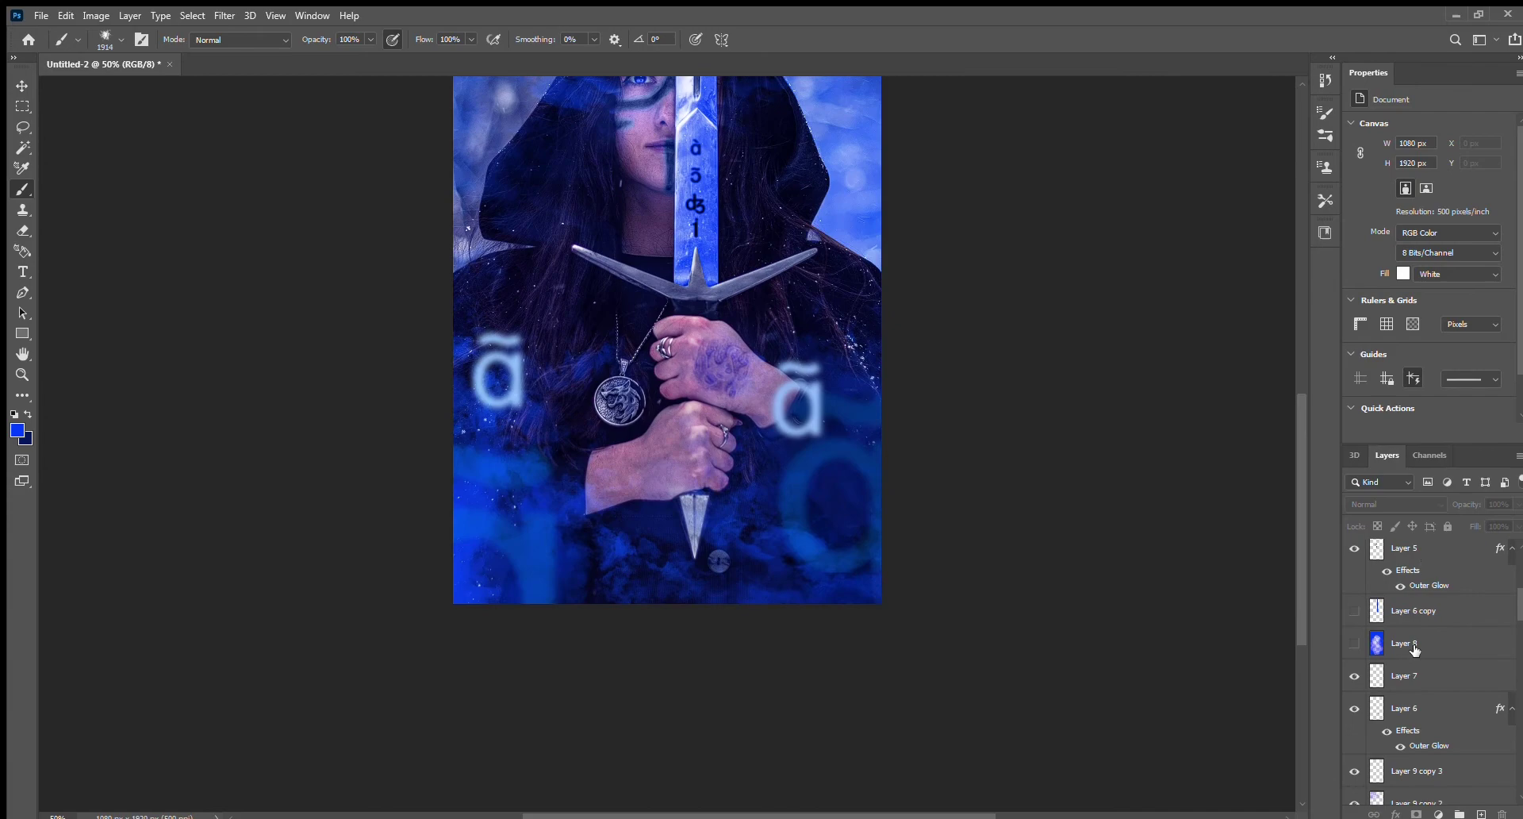
- Drop the selection and set the smoke Layer 13 to Screen blend mode
{"action": "left_click", "coordinate": [1420, 642]}
{"action": "left_click", "coordinate": [1376, 643], "text": "ctrl"}
{"action": "key", "text": "ctrl+d"}
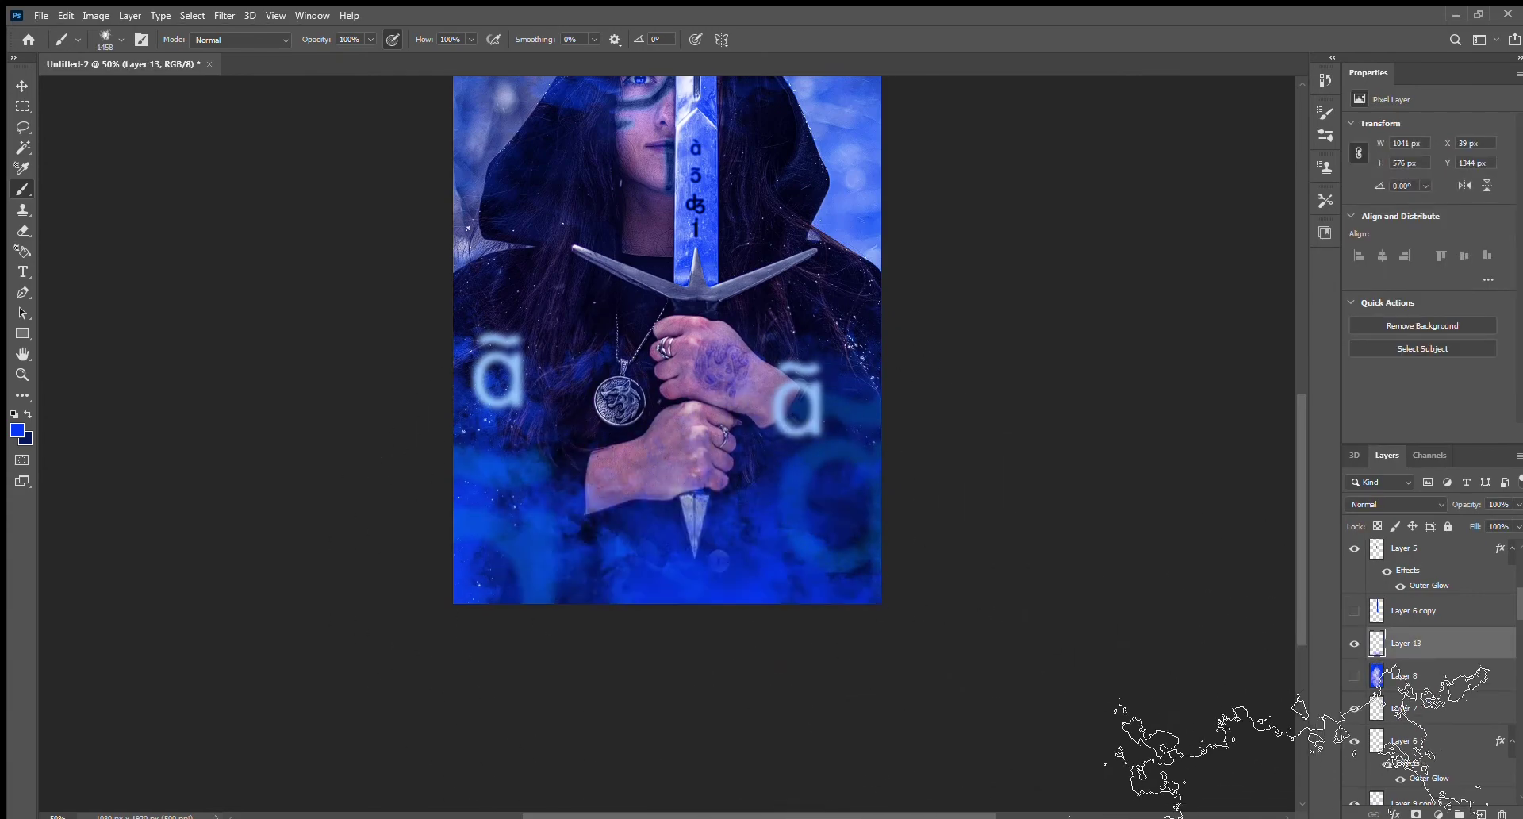
{"action": "key", "text": "v"}
{"action": "key", "text": "shift+alt+o"}
{"action": "key", "text": "shift+alt+s"}
{"action": "key", "text": "ctrl+plus"}
{"action": "key", "text": "e"}
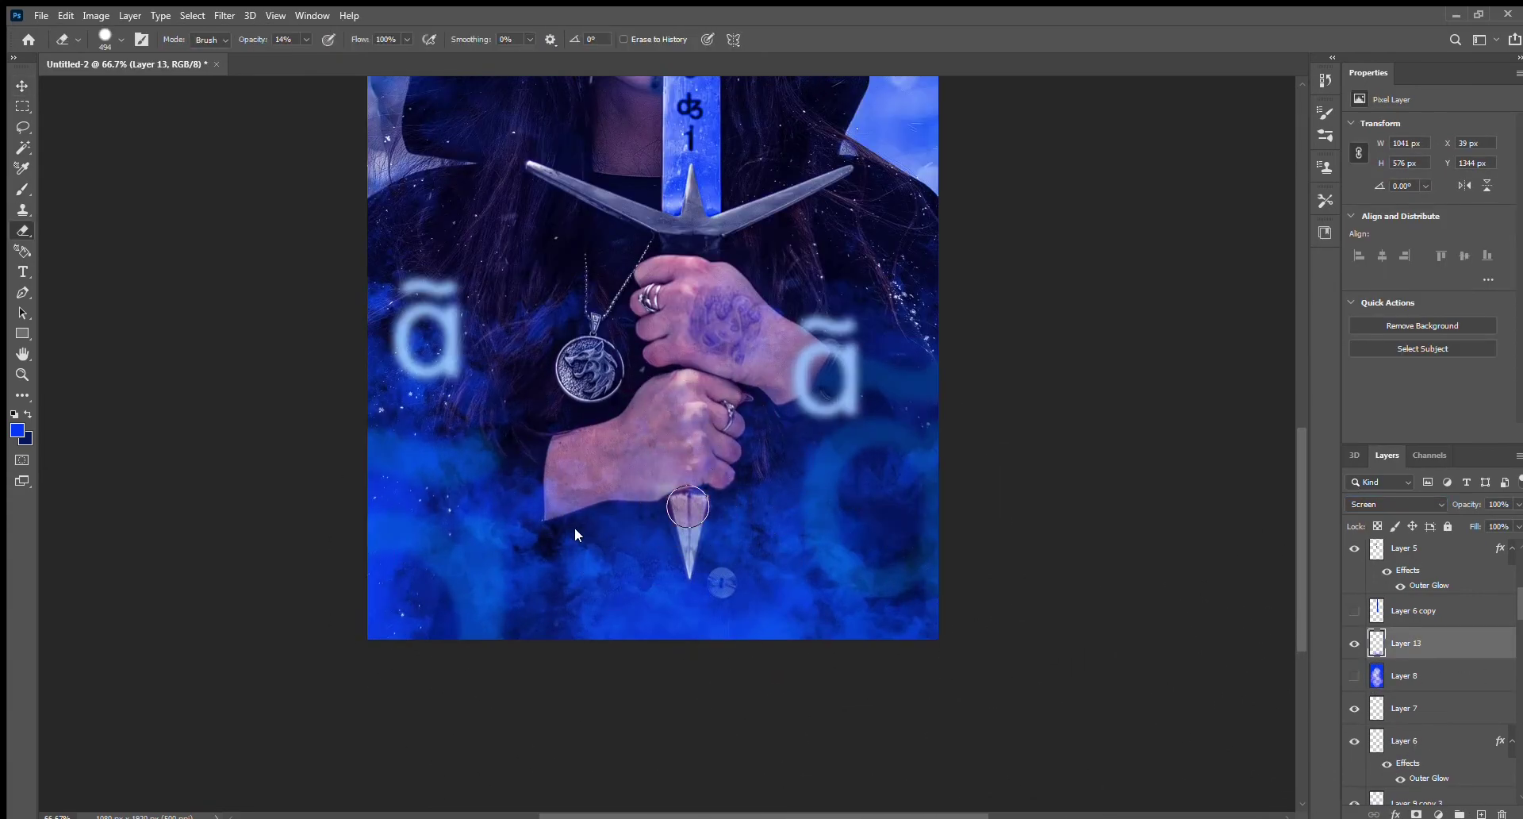
{"action": "scroll", "coordinate": [1396, 688], "scroll_direction": "up", "scroll_amount": 2}
{"action": "key", "text": "ctrl+minus"}
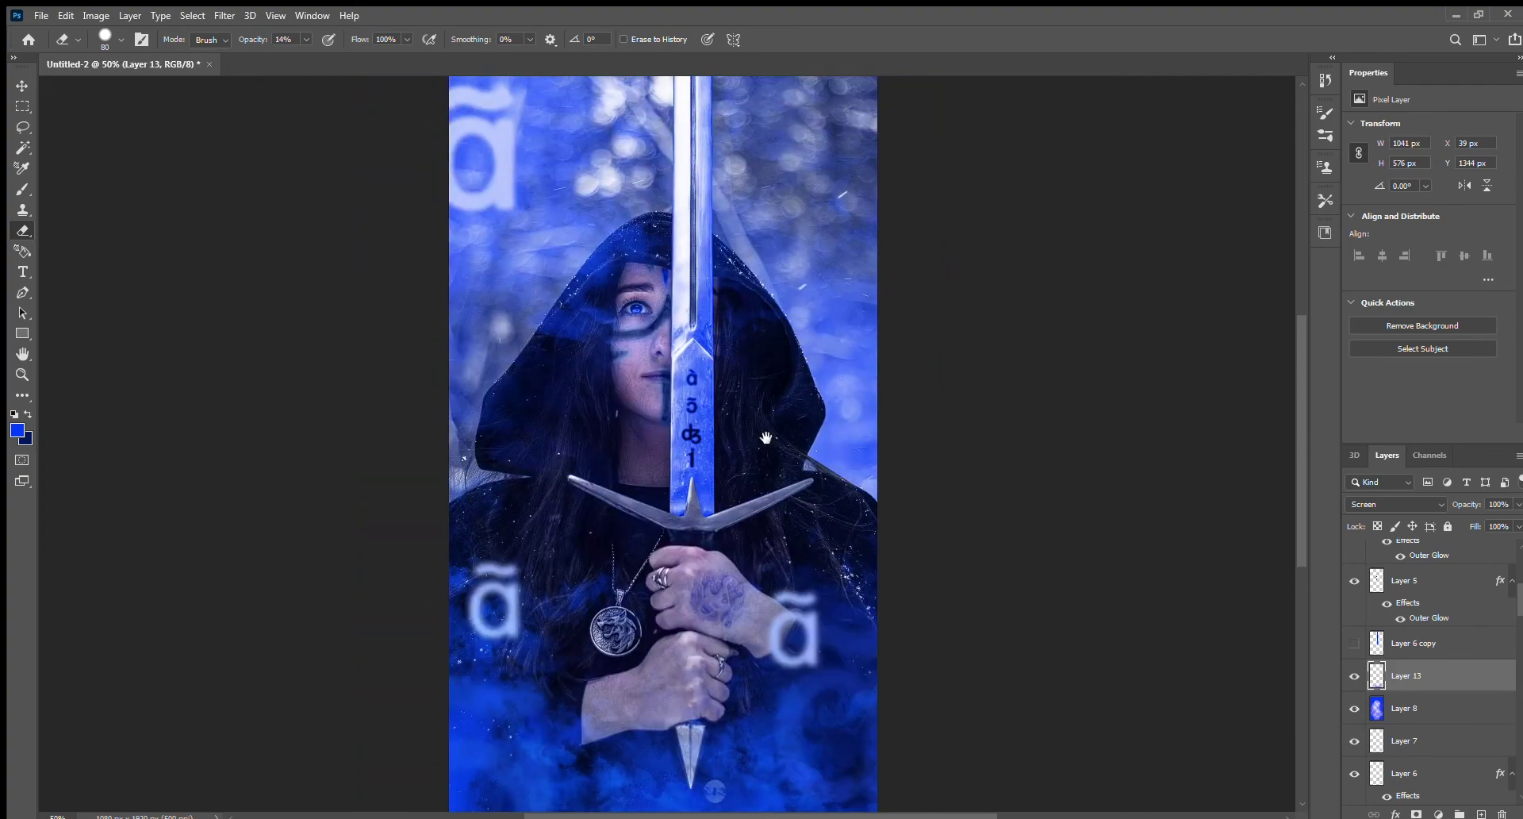
- Select all the artwork layers and merge them into a single Layer 11 copy
{"action": "key", "text": "ctrl+minus"}
{"action": "key", "text": "v"}
{"action": "scroll", "coordinate": [1409, 718], "scroll_direction": "up", "scroll_amount": 3}
{"action": "scroll", "coordinate": [1409, 719], "scroll_direction": "down", "scroll_amount": 3}
{"action": "scroll", "coordinate": [1413, 738], "scroll_direction": "down", "scroll_amount": 3}
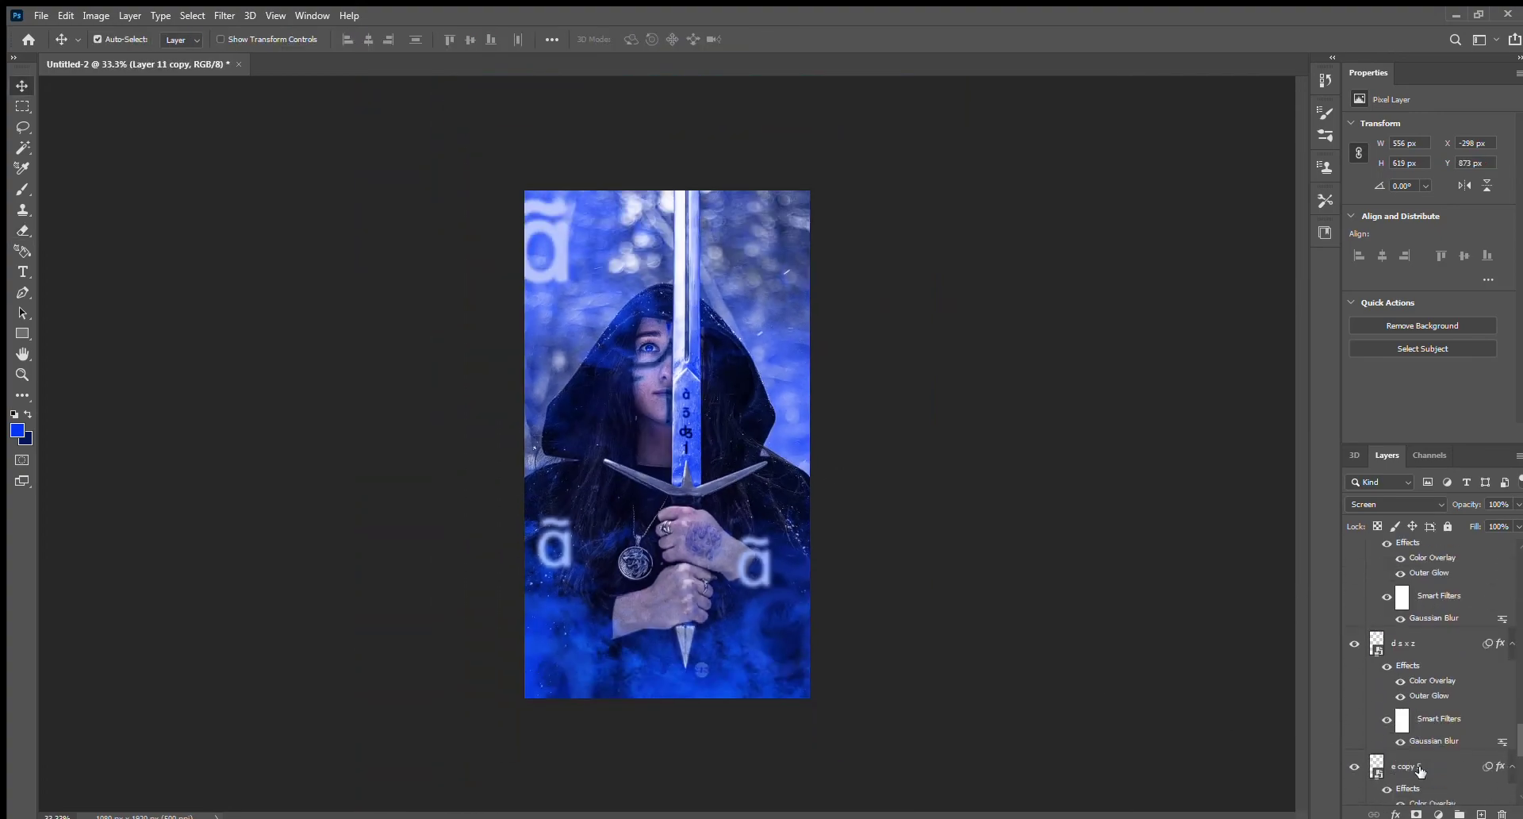
{"action": "left_click", "coordinate": [1426, 776], "text": "shift"}
{"action": "key", "text": "i"}
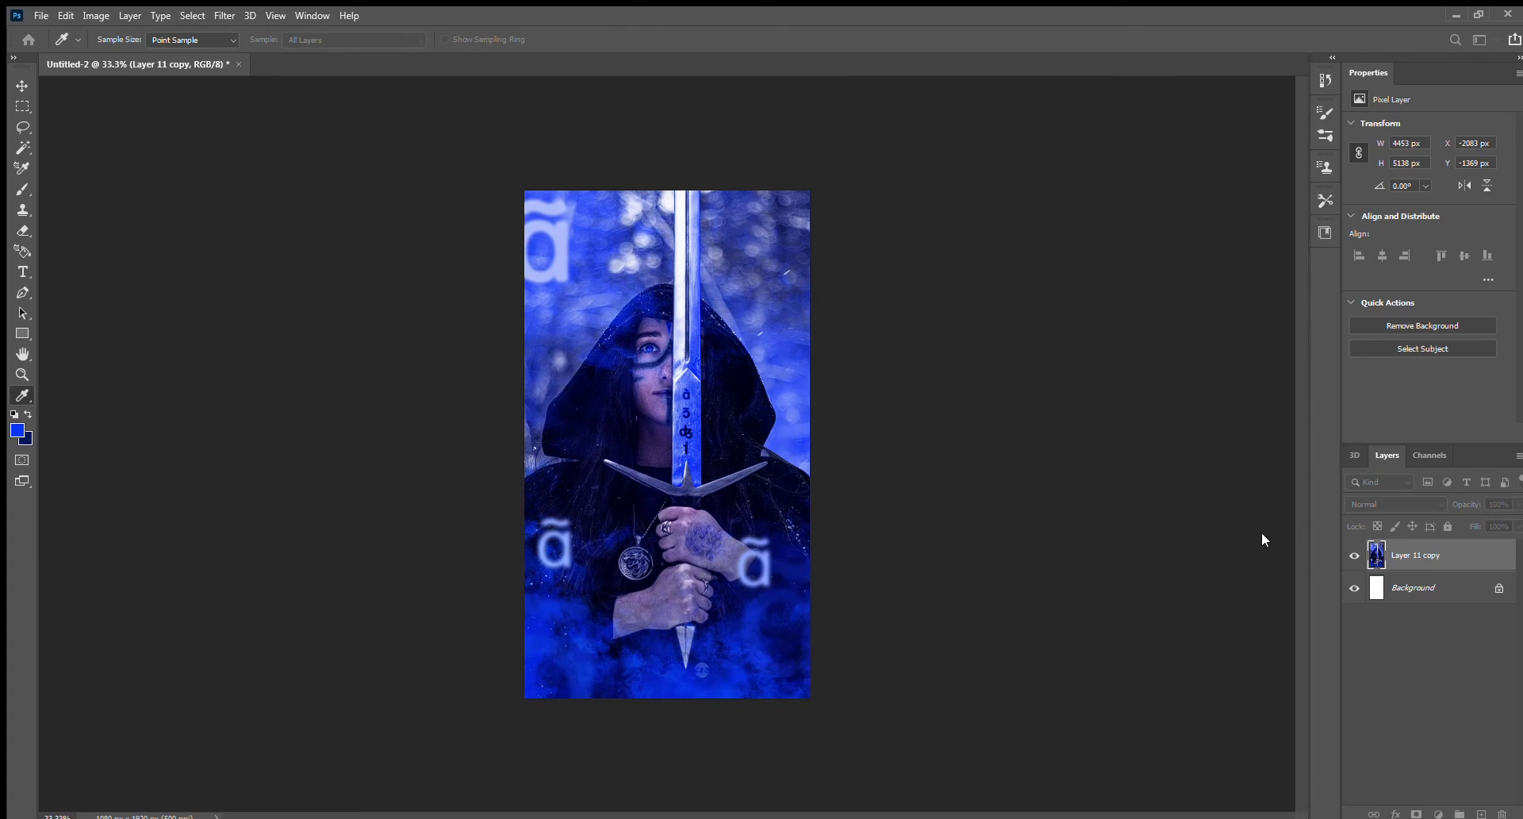
{"action": "key", "text": "v"}
{"action": "scroll", "coordinate": [780, 454], "scroll_direction": "up", "scroll_amount": 2}
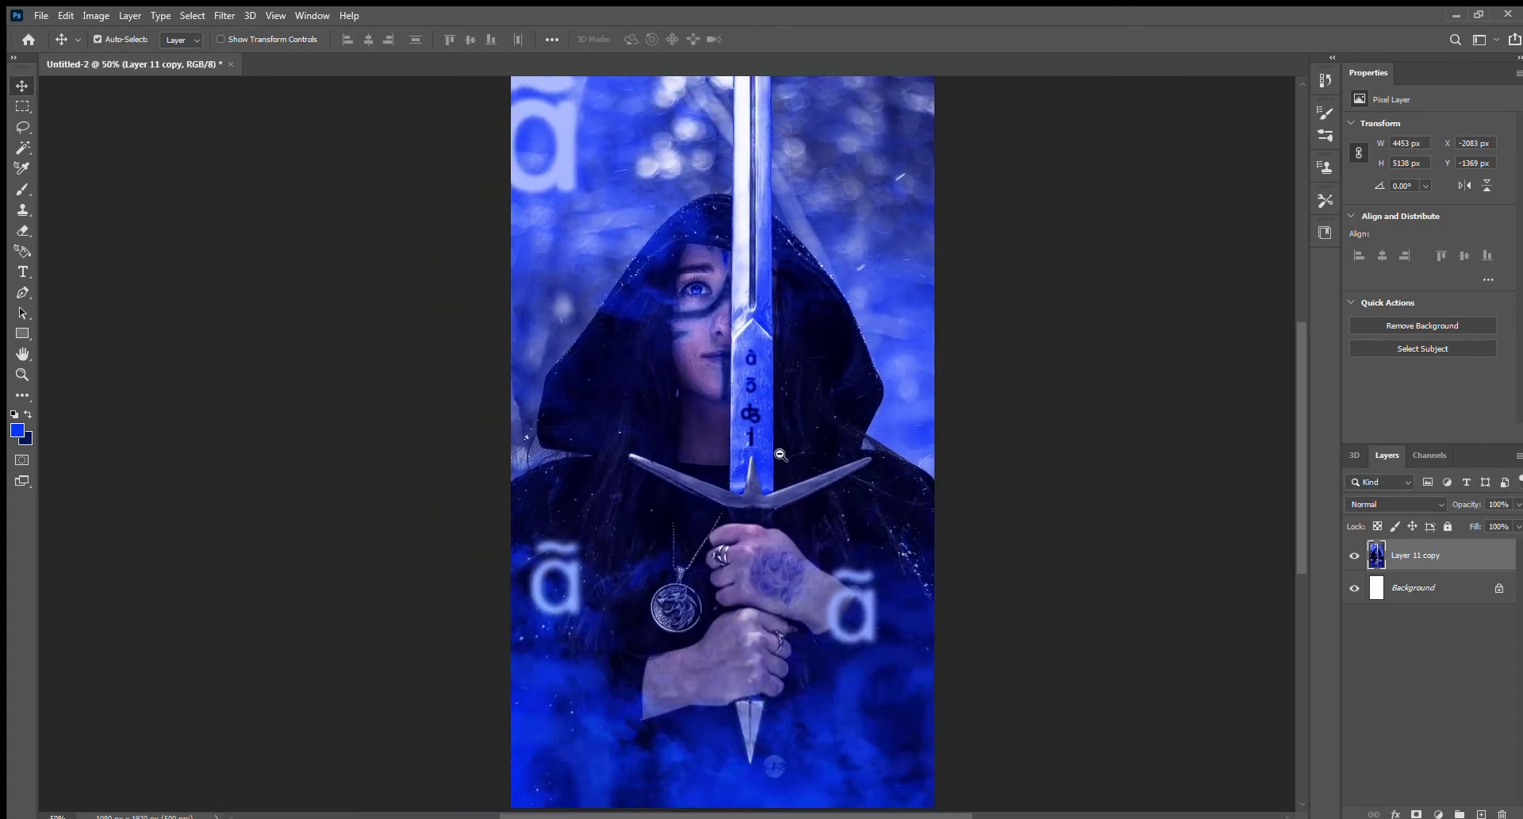
{"action": "scroll", "coordinate": [780, 454], "scroll_direction": "down", "scroll_amount": 2}
{"action": "left_click", "coordinate": [1031, 623]}
- Add an 'UNDER THE HOOD' text layer, browse fonts to Typo Round Thin Demo, size it 20 pt
{"action": "key", "text": "t"}
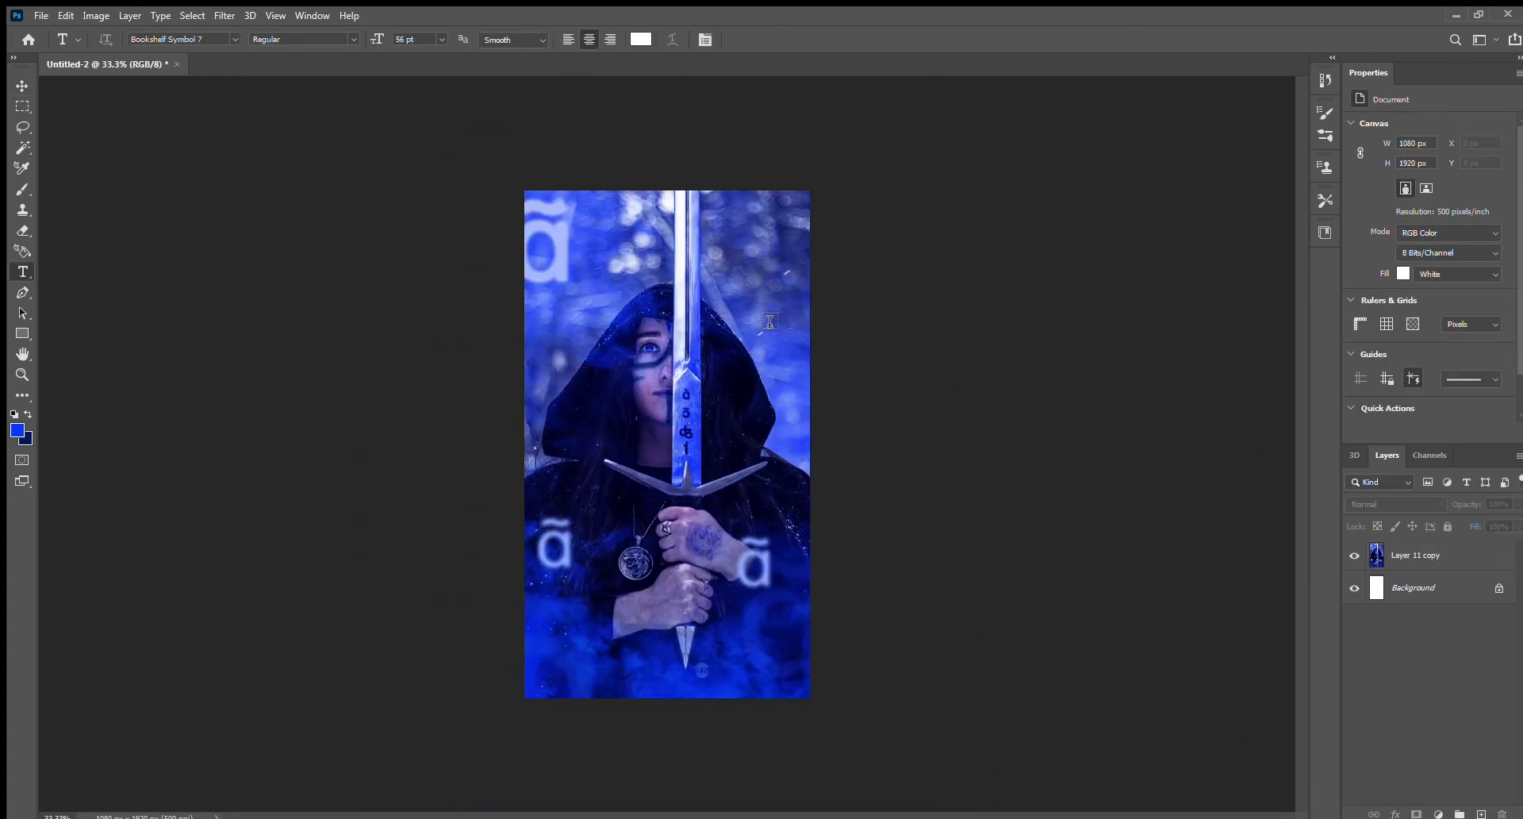
{"action": "left_click", "coordinate": [645, 471]}
{"action": "key", "text": "ctrl+a"}
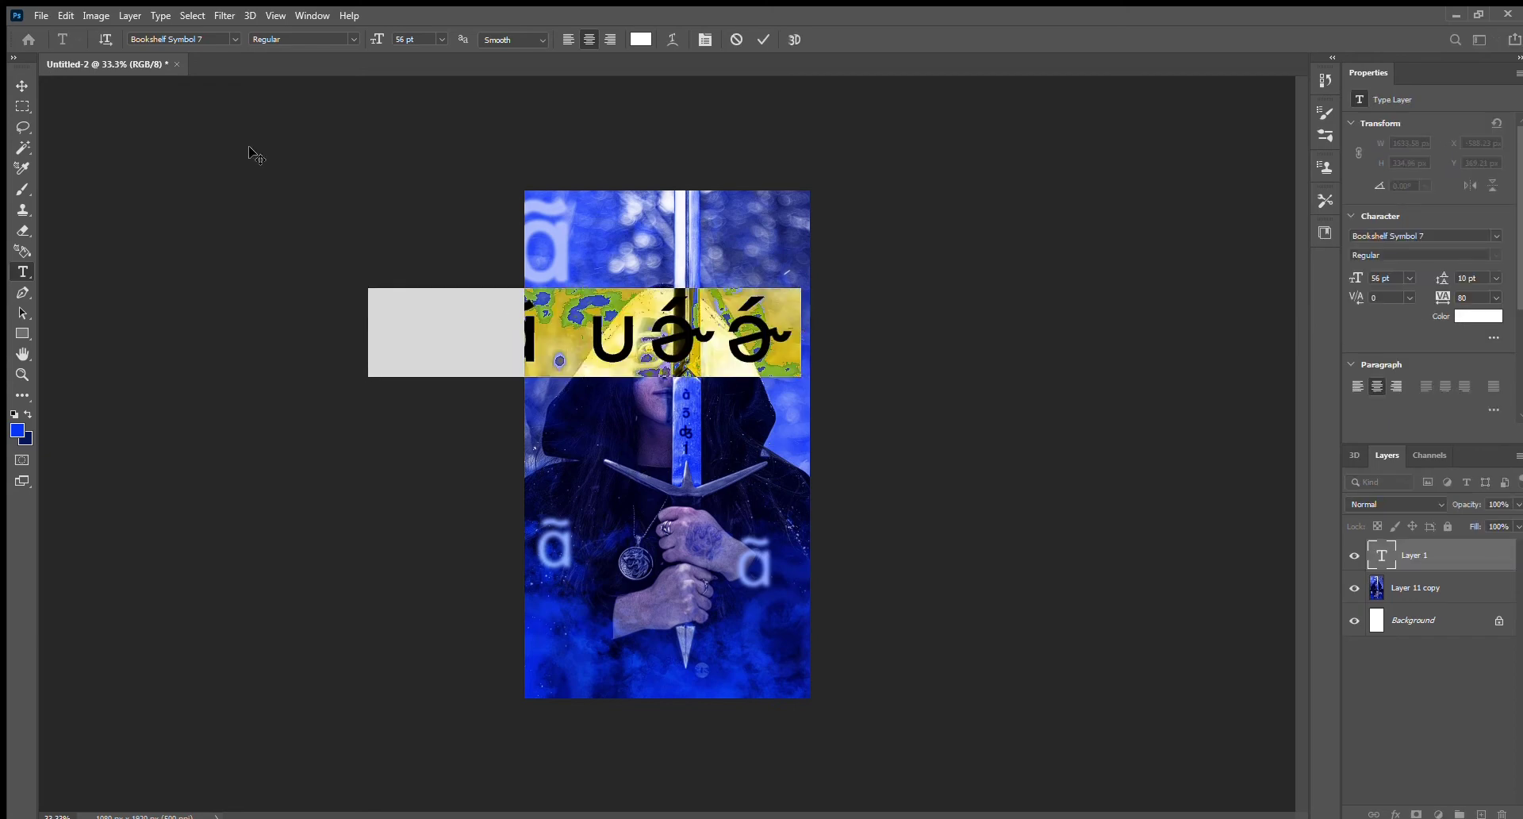
{"action": "key", "text": "Down"}
{"action": "key", "text": "Down"}
{"action": "key", "text": "Up"}
{"action": "key", "text": "Up"}
{"action": "key", "text": "Up"}
{"action": "key", "text": "Up"}
{"action": "key", "text": "Down"}
{"action": "key", "text": "Down"}
{"action": "key", "text": "Down"}
{"action": "key", "text": "Down"}
{"action": "key", "text": "Down"}
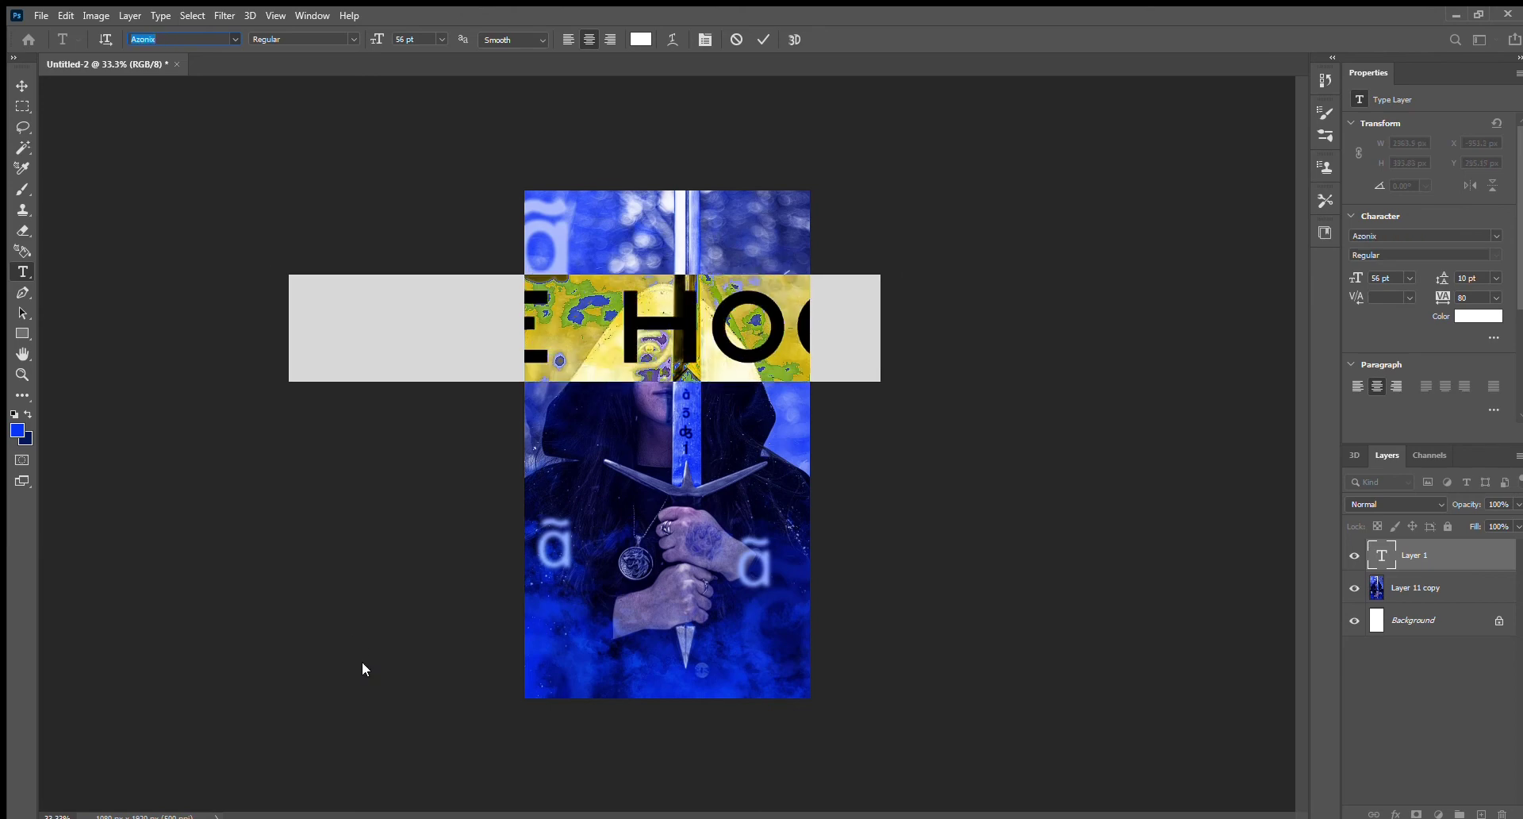
{"action": "key", "text": "Down"}
{"action": "key", "text": "Down"}
{"action": "key", "text": "Down"}
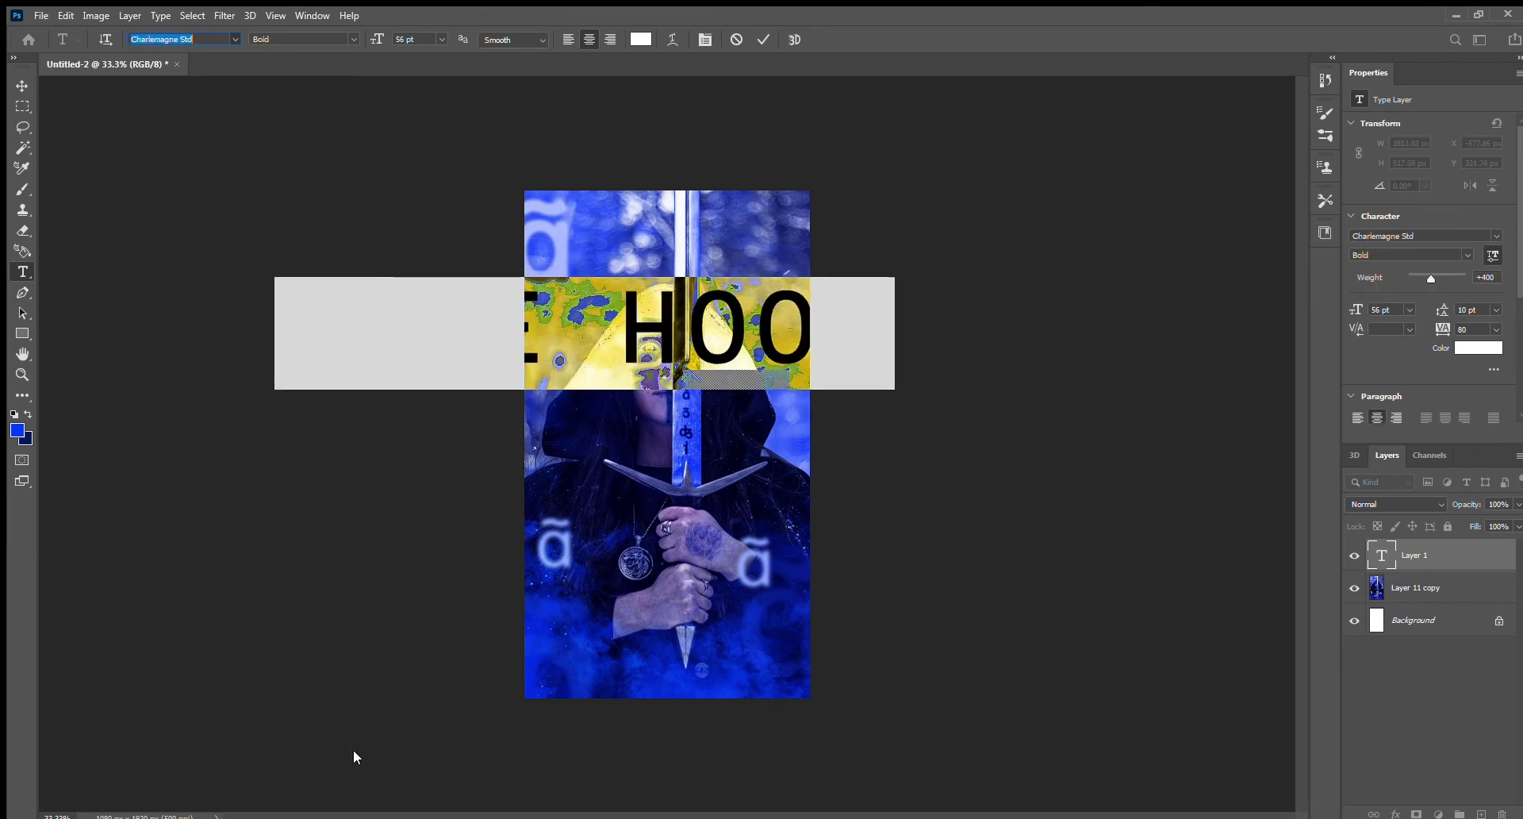
{"action": "key", "text": "Down"}
{"action": "key", "text": "Down"}
{"action": "key", "text": "Down"}
{"action": "key", "text": "Down"}
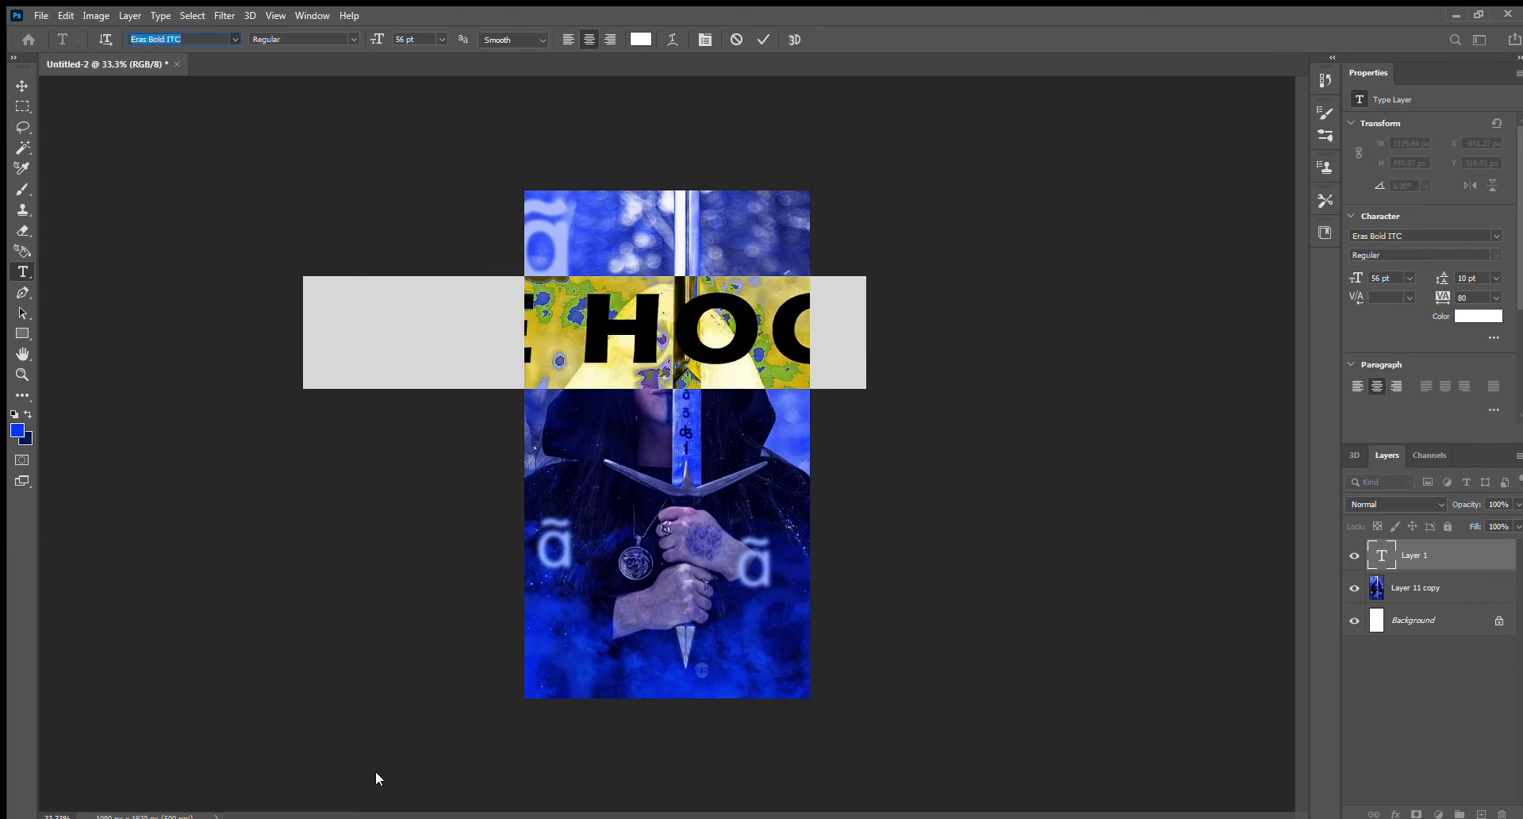
{"action": "key", "text": "Down"}
{"action": "key", "text": "Down"}
{"action": "key", "text": "Down"}
{"action": "key", "text": "Down"}
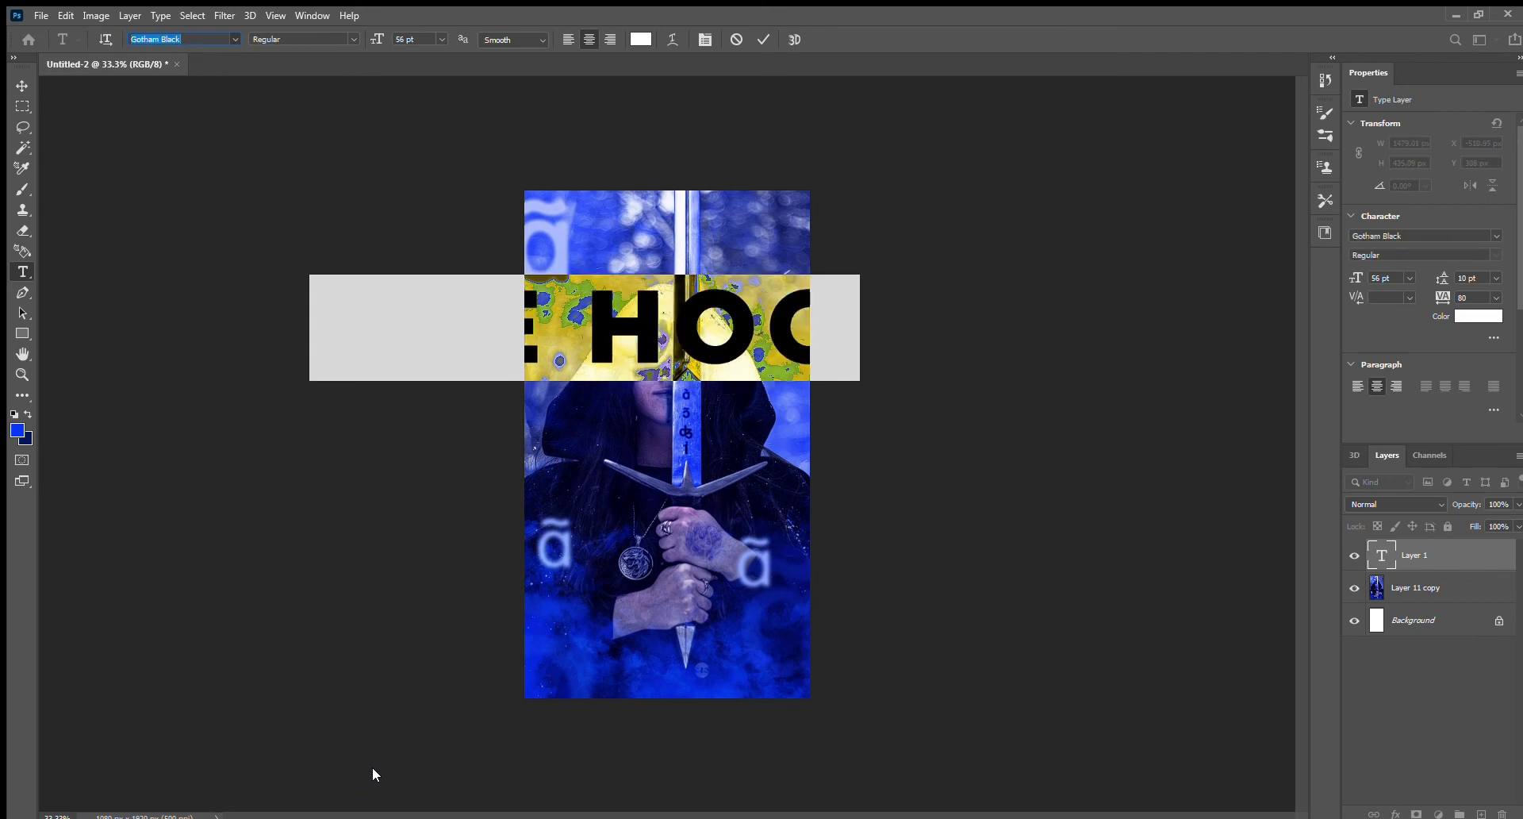
{"action": "key", "text": "Down"}
{"action": "key", "text": "Down"}
{"action": "key", "text": "Down"}
{"action": "key", "text": "Down"}
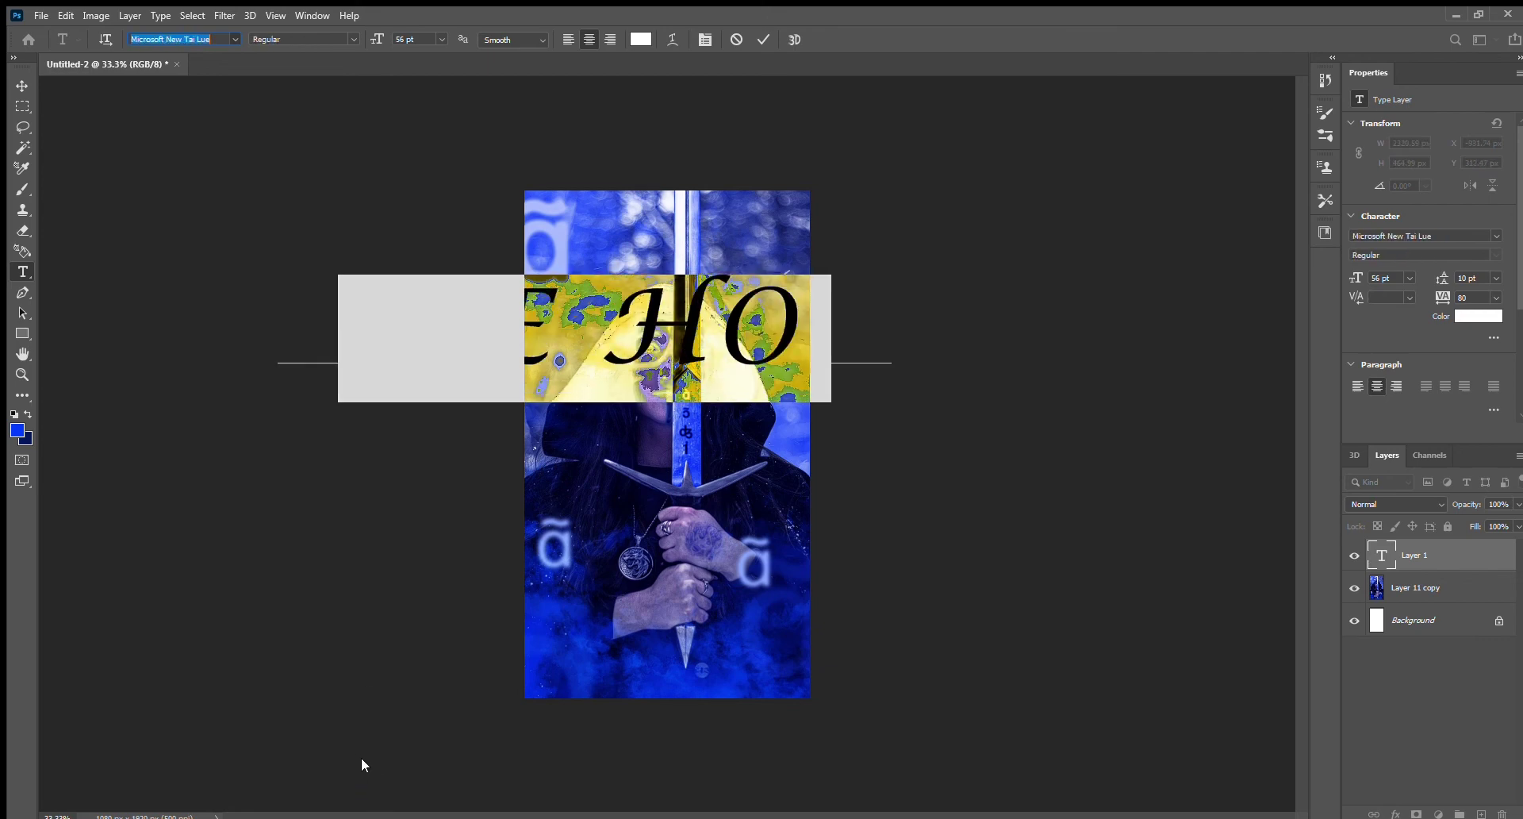
{"action": "key", "text": "Down"}
{"action": "key", "text": "Down"}
{"action": "key", "text": "Down"}
{"action": "key", "text": "Down"}
{"action": "key", "text": "Down"}
{"action": "key", "text": "Down"}
{"action": "key", "text": "Down"}
{"action": "key", "text": "Down"}
{"action": "key", "text": "Down"}
{"action": "key", "text": "Down"}
{"action": "key", "text": "Down"}
{"action": "key", "text": "Down"}
{"action": "key", "text": "Down"}
{"action": "key", "text": "Down"}
{"action": "key", "text": "Down"}
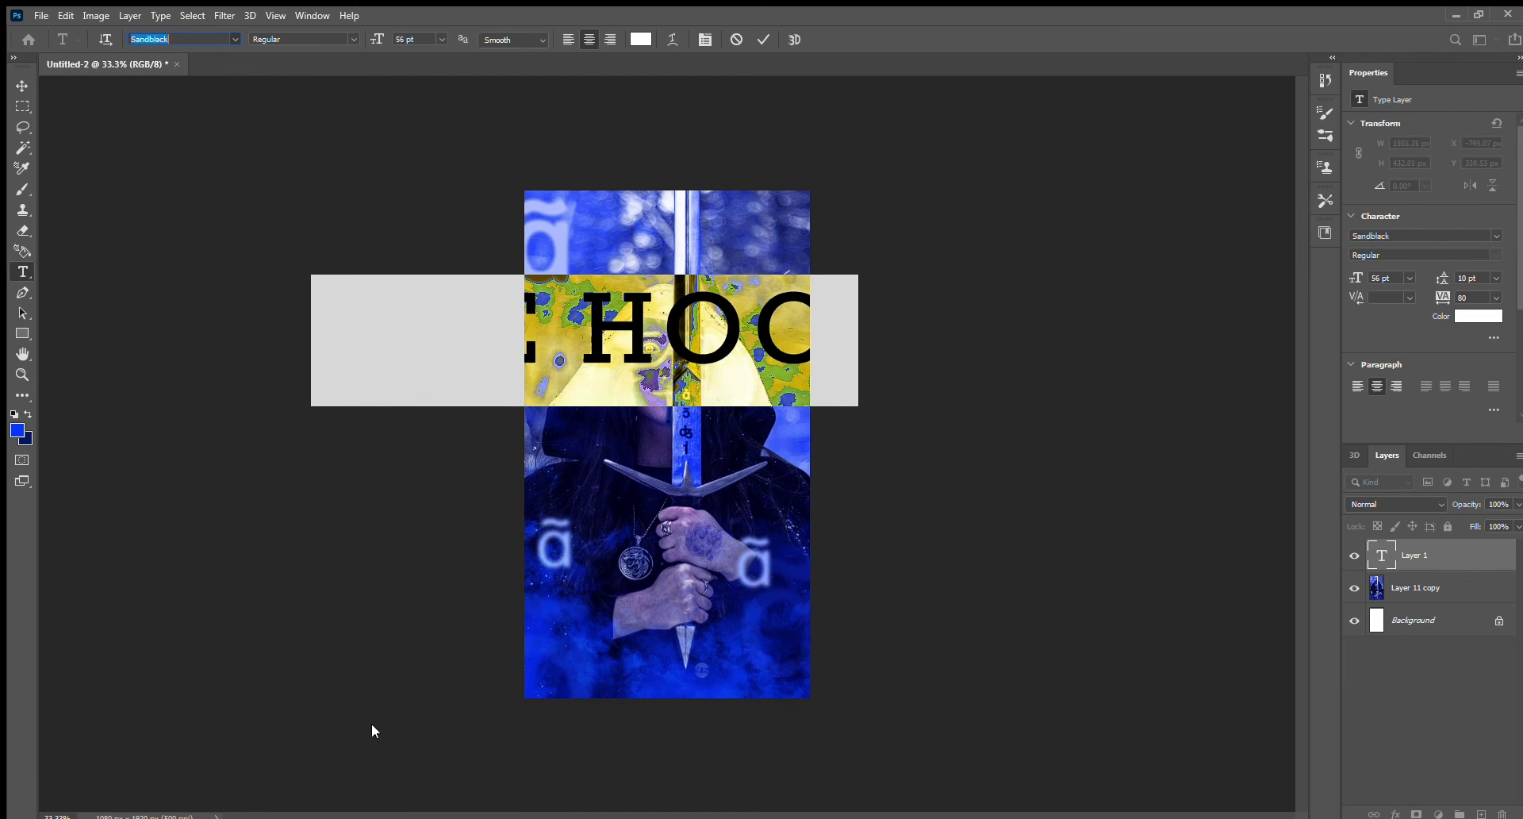
{"action": "key", "text": "Down"}
{"action": "key", "text": "Down"}
{"action": "key", "text": "Down"}
{"action": "key", "text": "Down"}
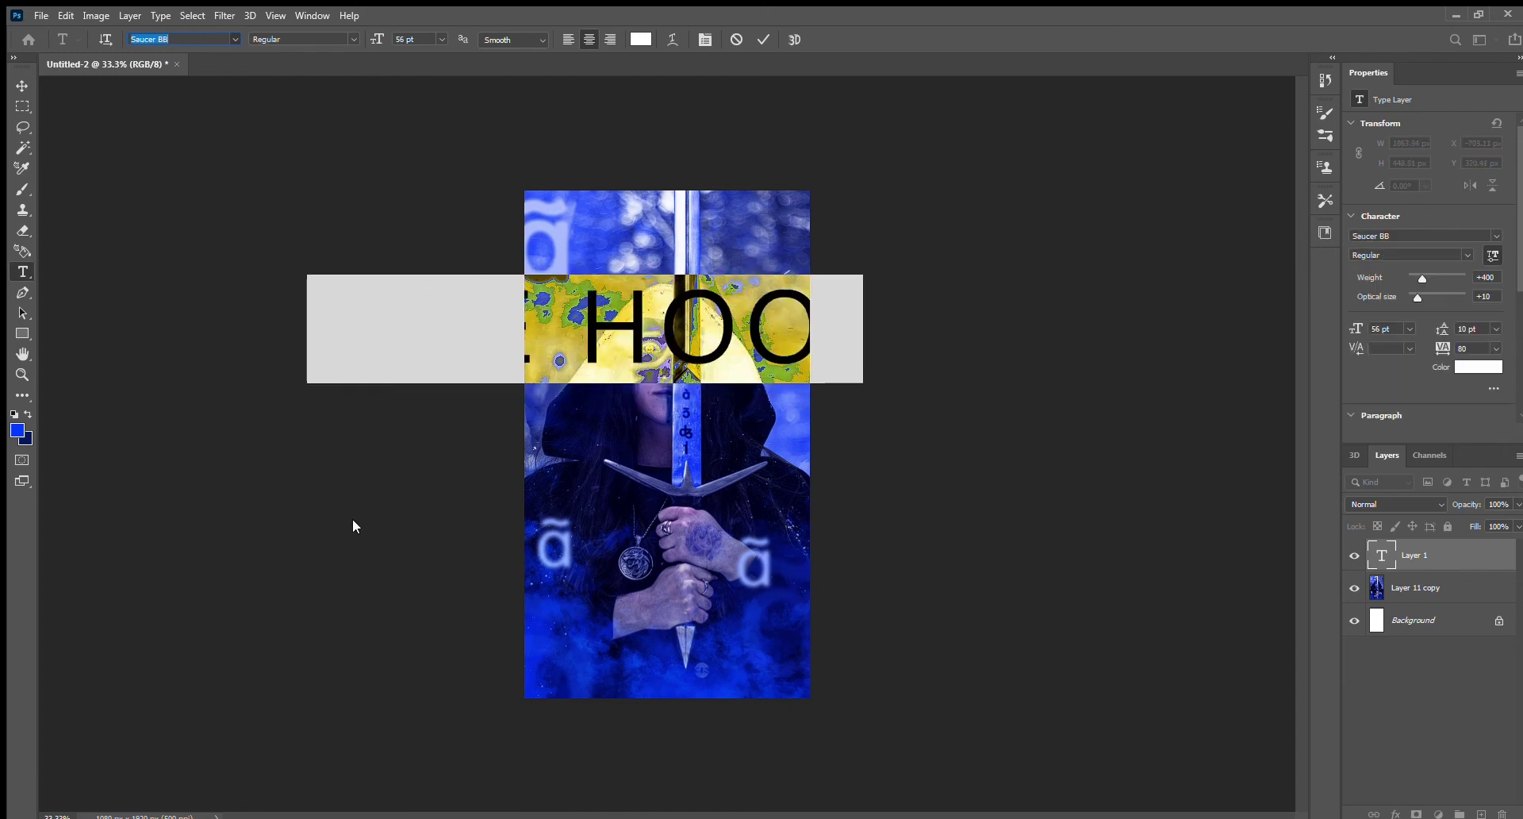
{"action": "key", "text": "Down"}
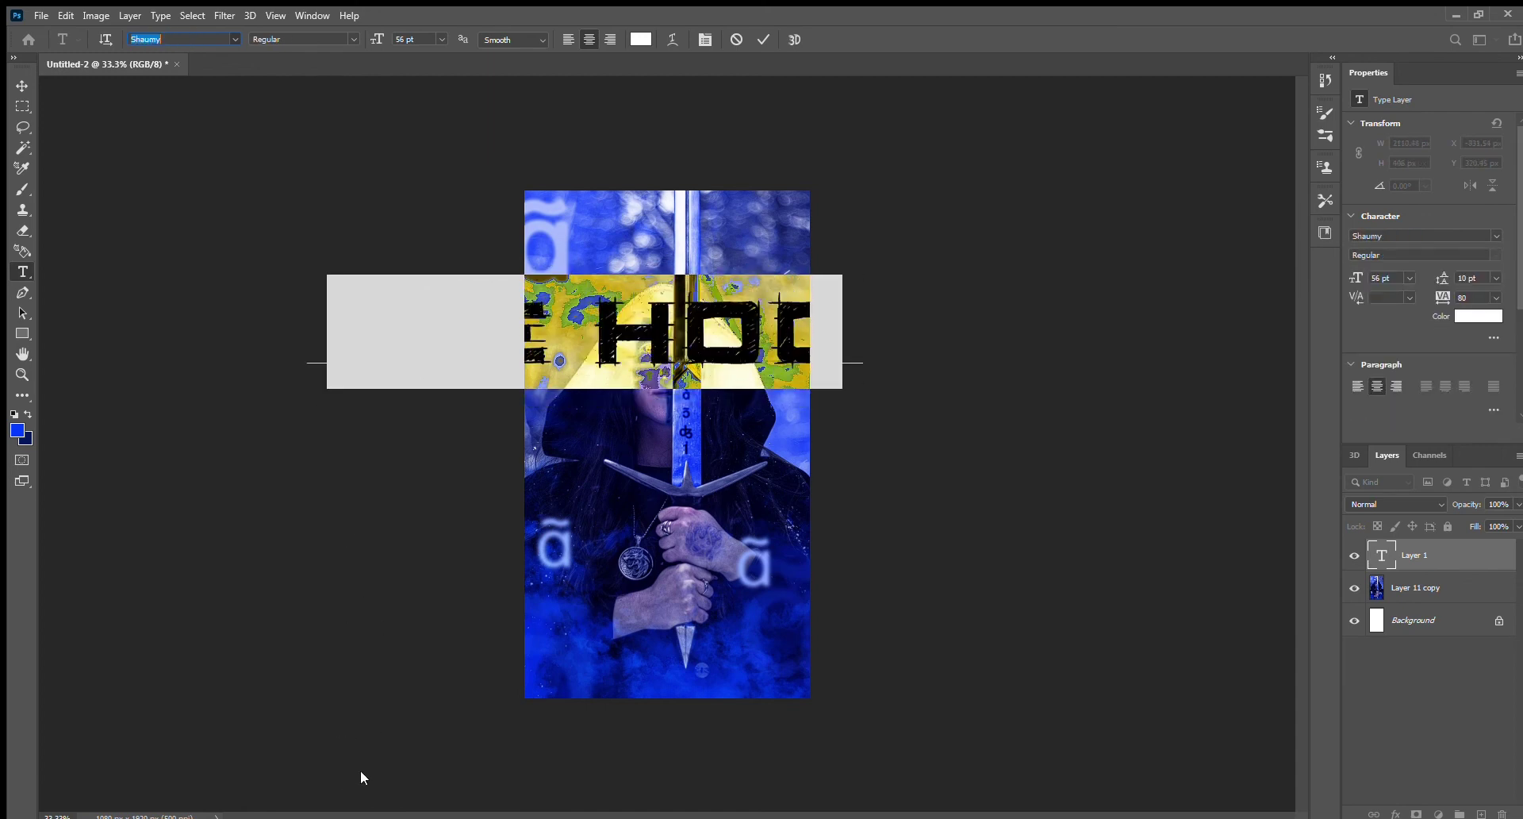
{"action": "key", "text": "Down"}
{"action": "key", "text": "Down"}
{"action": "key", "text": "Down"}
{"action": "key", "text": "Down"}
{"action": "key", "text": "Down"}
{"action": "key", "text": "Down"}
{"action": "key", "text": "Down"}
{"action": "key", "text": "Down"}
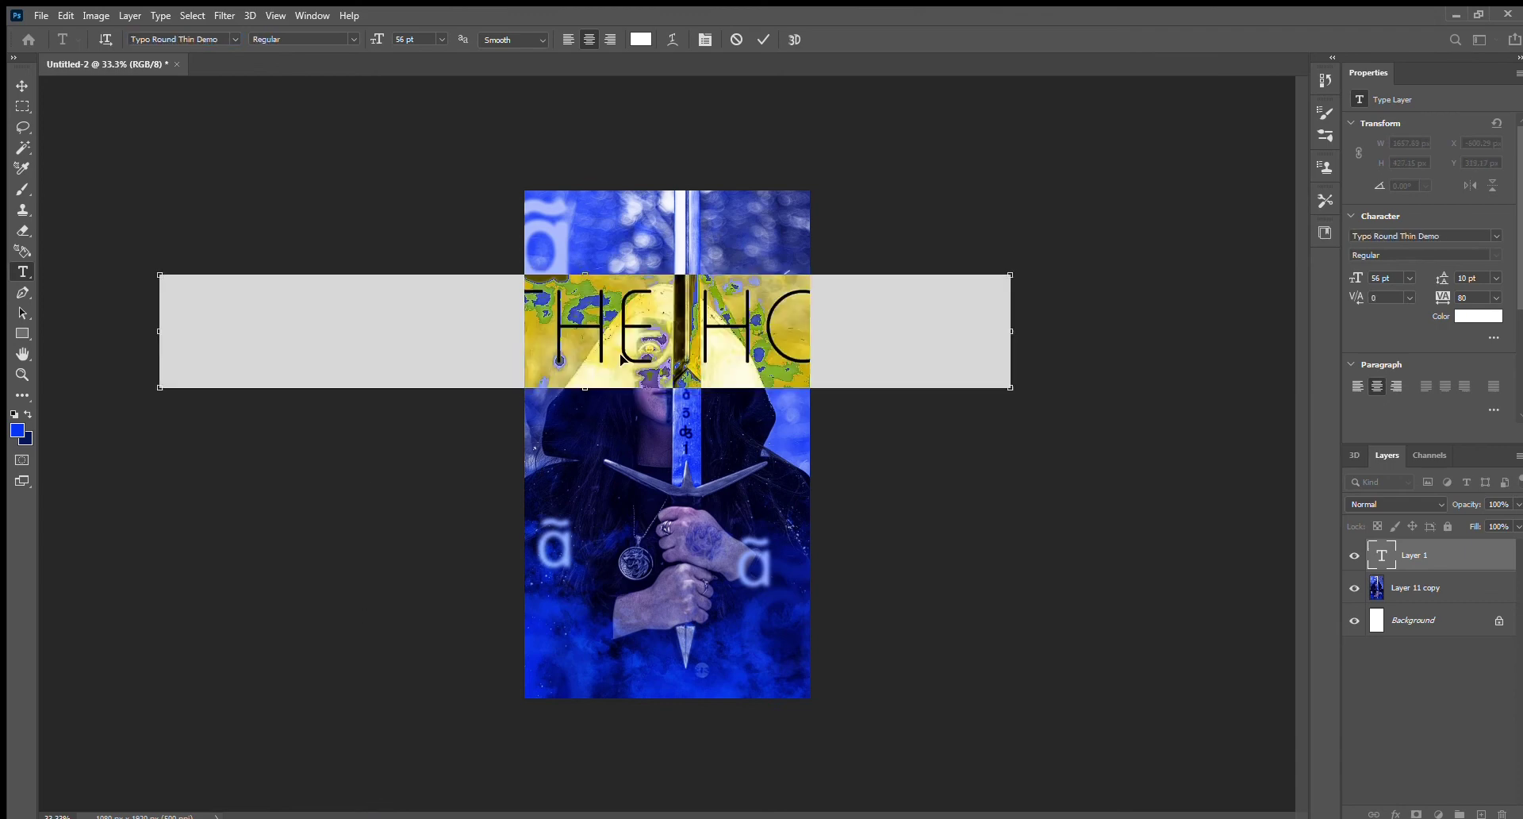
{"action": "left_click_drag", "start_coordinate": [376, 39], "coordinate": [341, 39]}
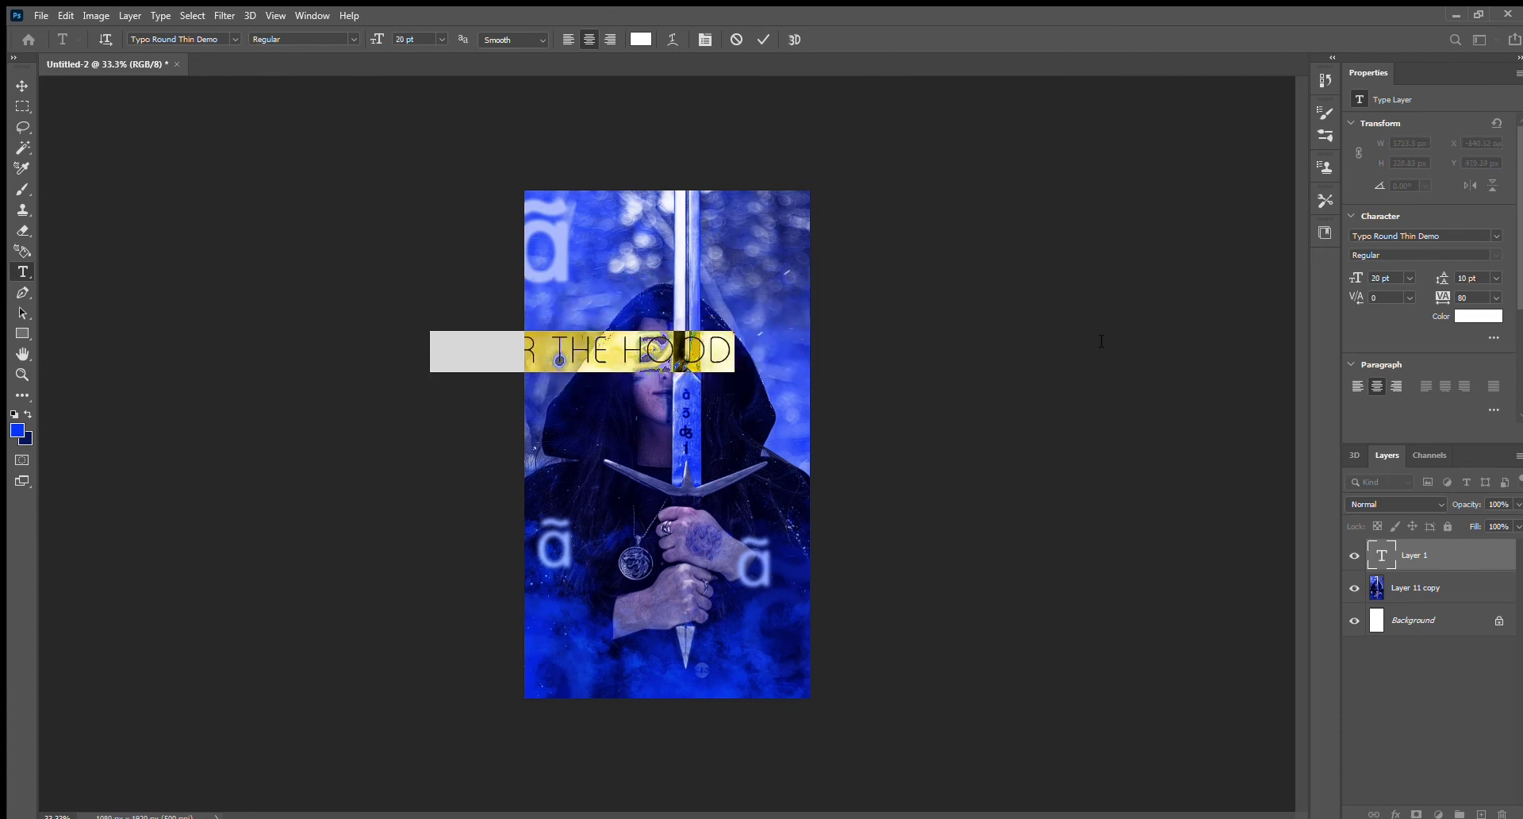
- Commit the title text, then briefly reopen and close it for editing
{"action": "left_click", "coordinate": [764, 39]}
{"action": "key", "text": "v"}
{"action": "double_click", "coordinate": [803, 258]}
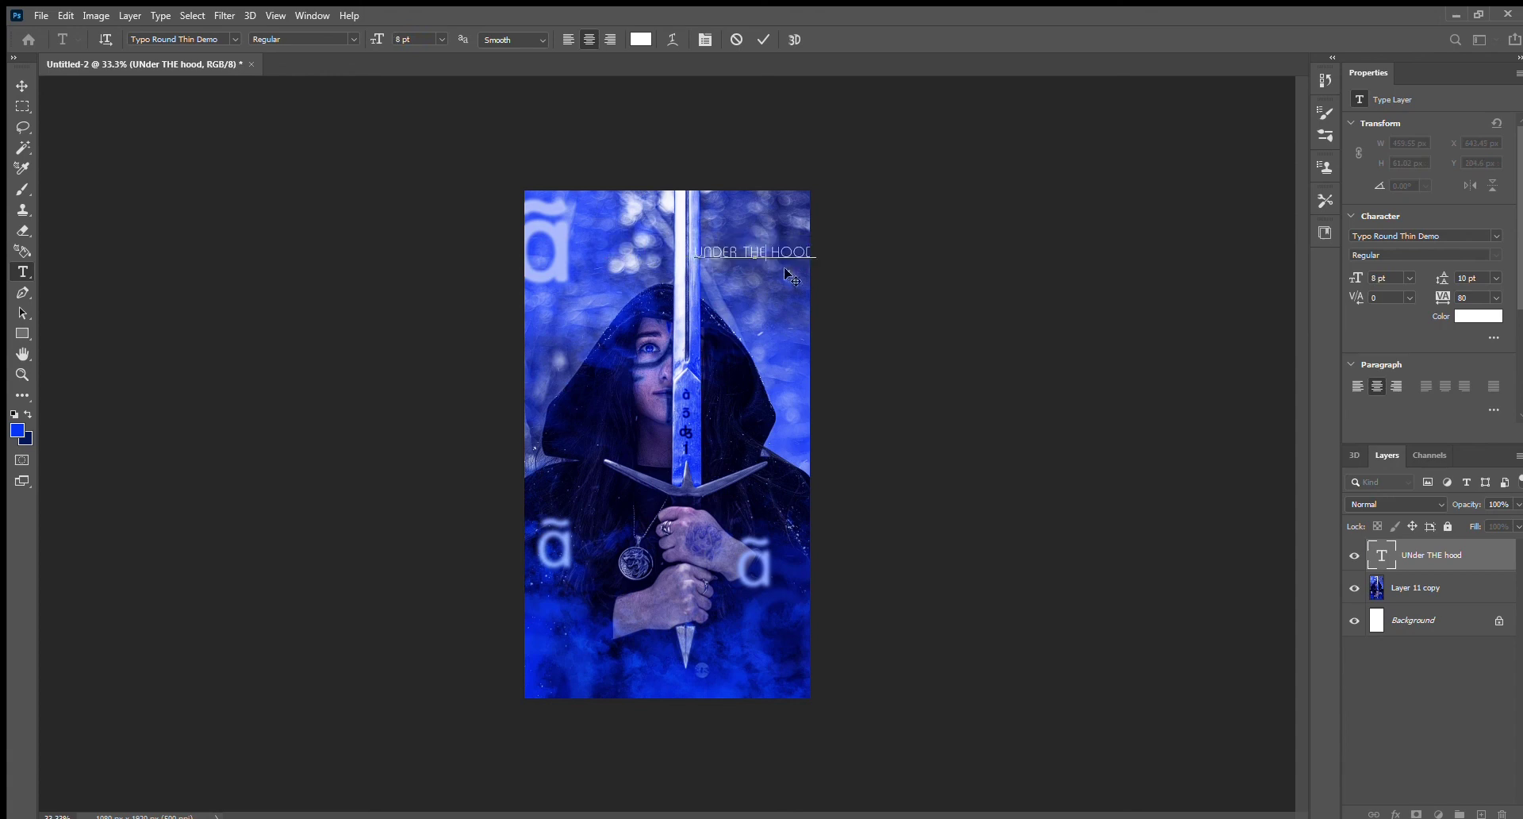
{"action": "key", "text": "Escape"}
{"action": "key", "text": "v"}
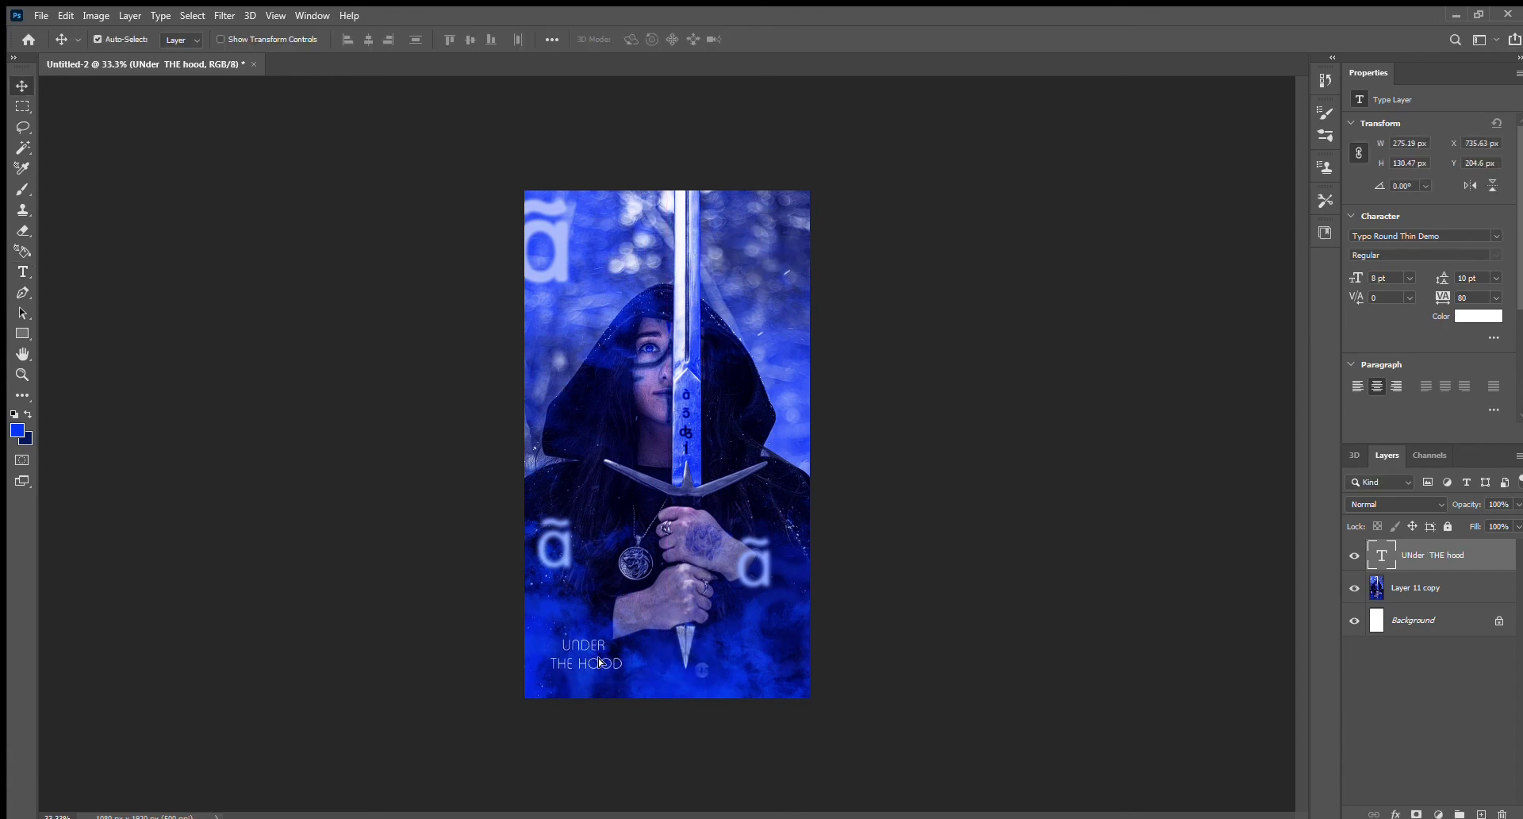
{"action": "scroll", "coordinate": [613, 672], "scroll_direction": "up", "scroll_amount": 2}
- Change the title font to Compacta and join UNDER THE HOOD onto one line
{"action": "double_click", "coordinate": [635, 658]}
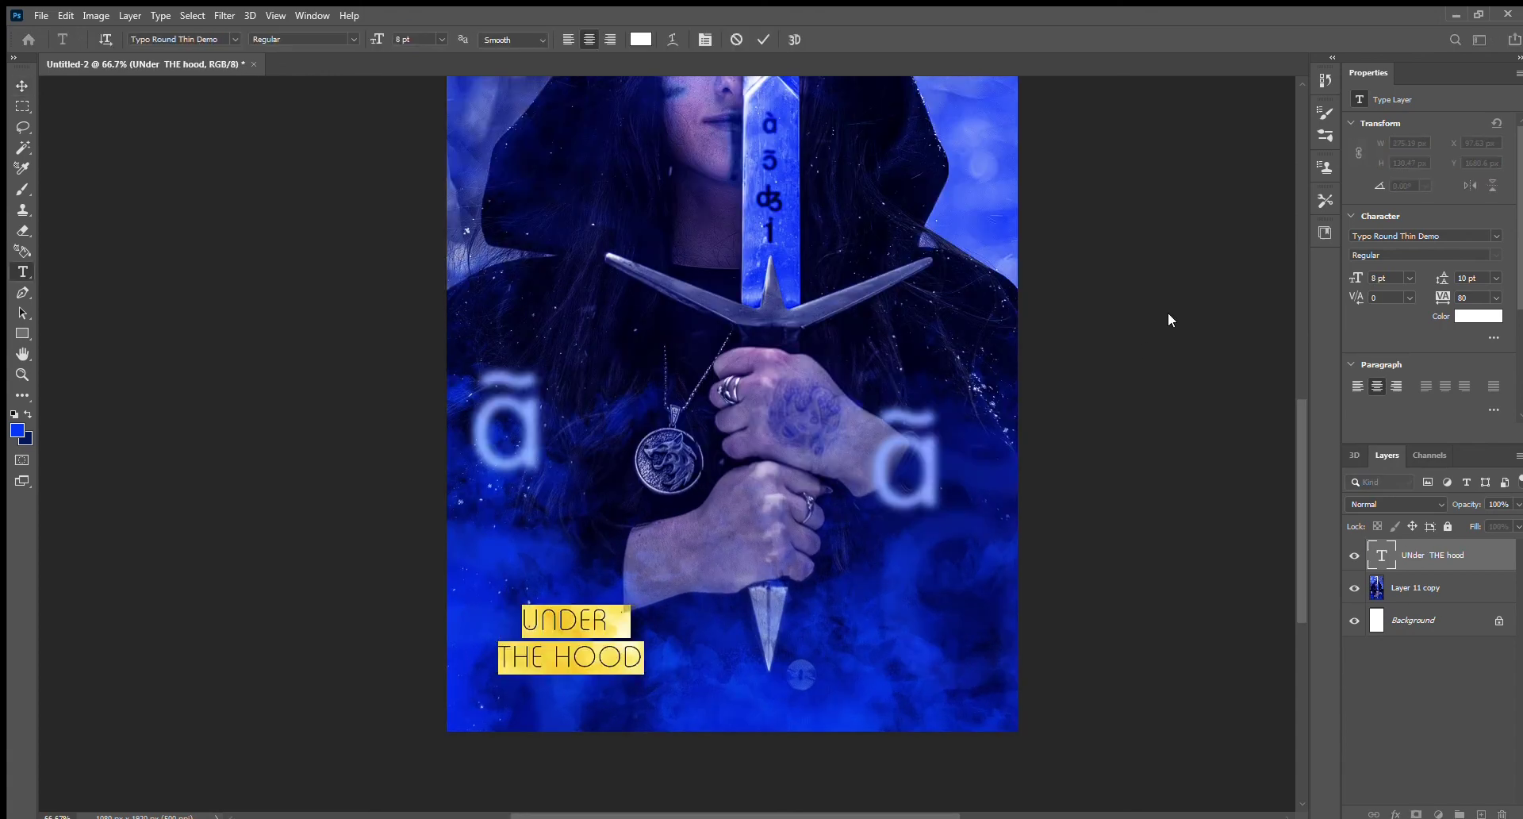
{"action": "key", "text": "Down"}
{"action": "key", "text": "Down"}
{"action": "key", "text": "Down"}
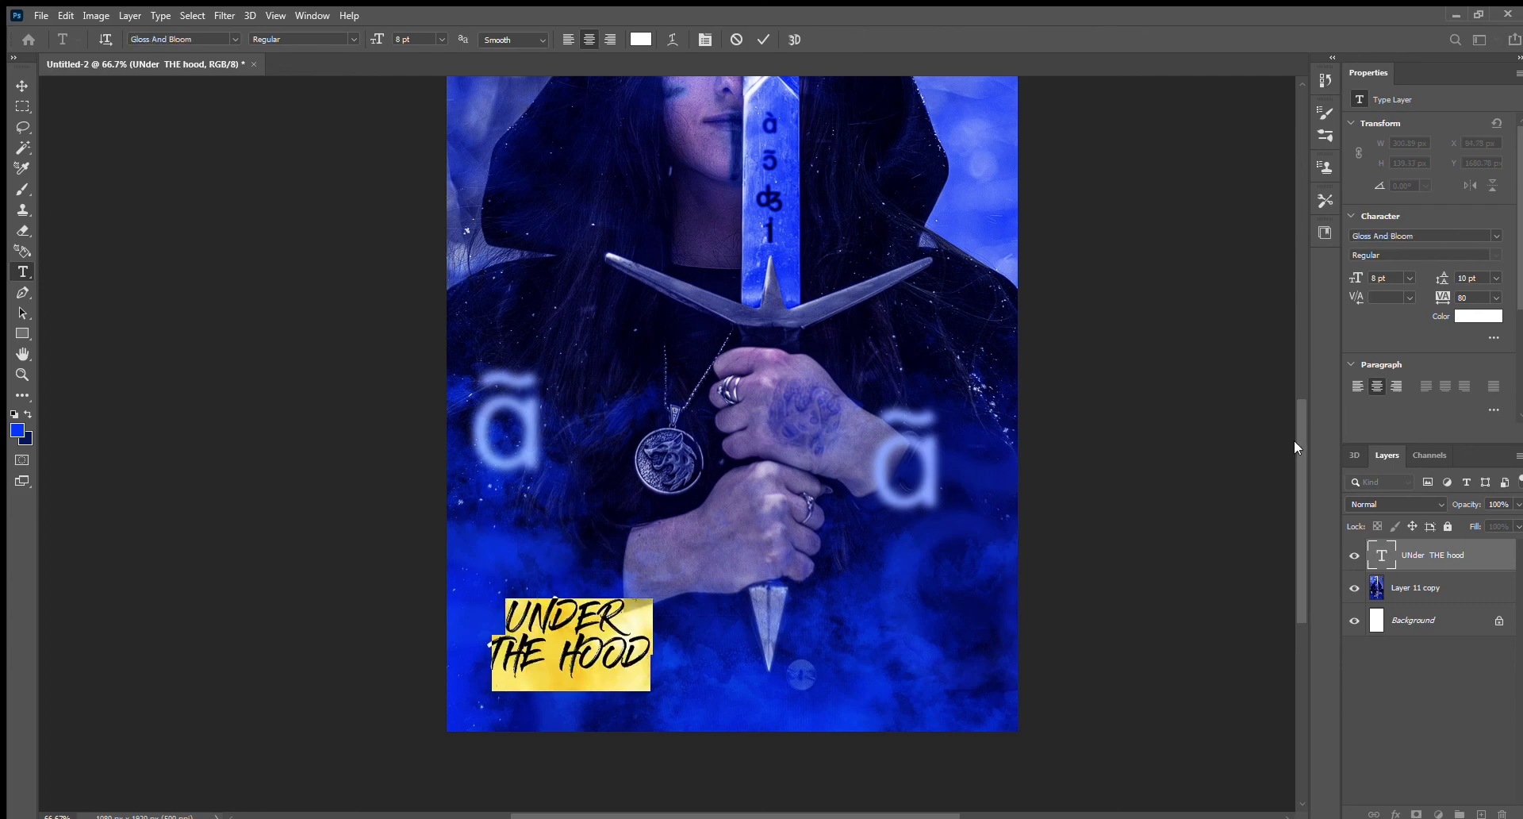
{"action": "key", "text": "Down"}
{"action": "key", "text": "Down"}
{"action": "key", "text": "Down"}
{"action": "key", "text": "Down"}
{"action": "key", "text": "Down"}
{"action": "key", "text": "Down"}
{"action": "key", "text": "Down"}
{"action": "key", "text": "Down"}
{"action": "key", "text": "Down"}
{"action": "key", "text": "Down"}
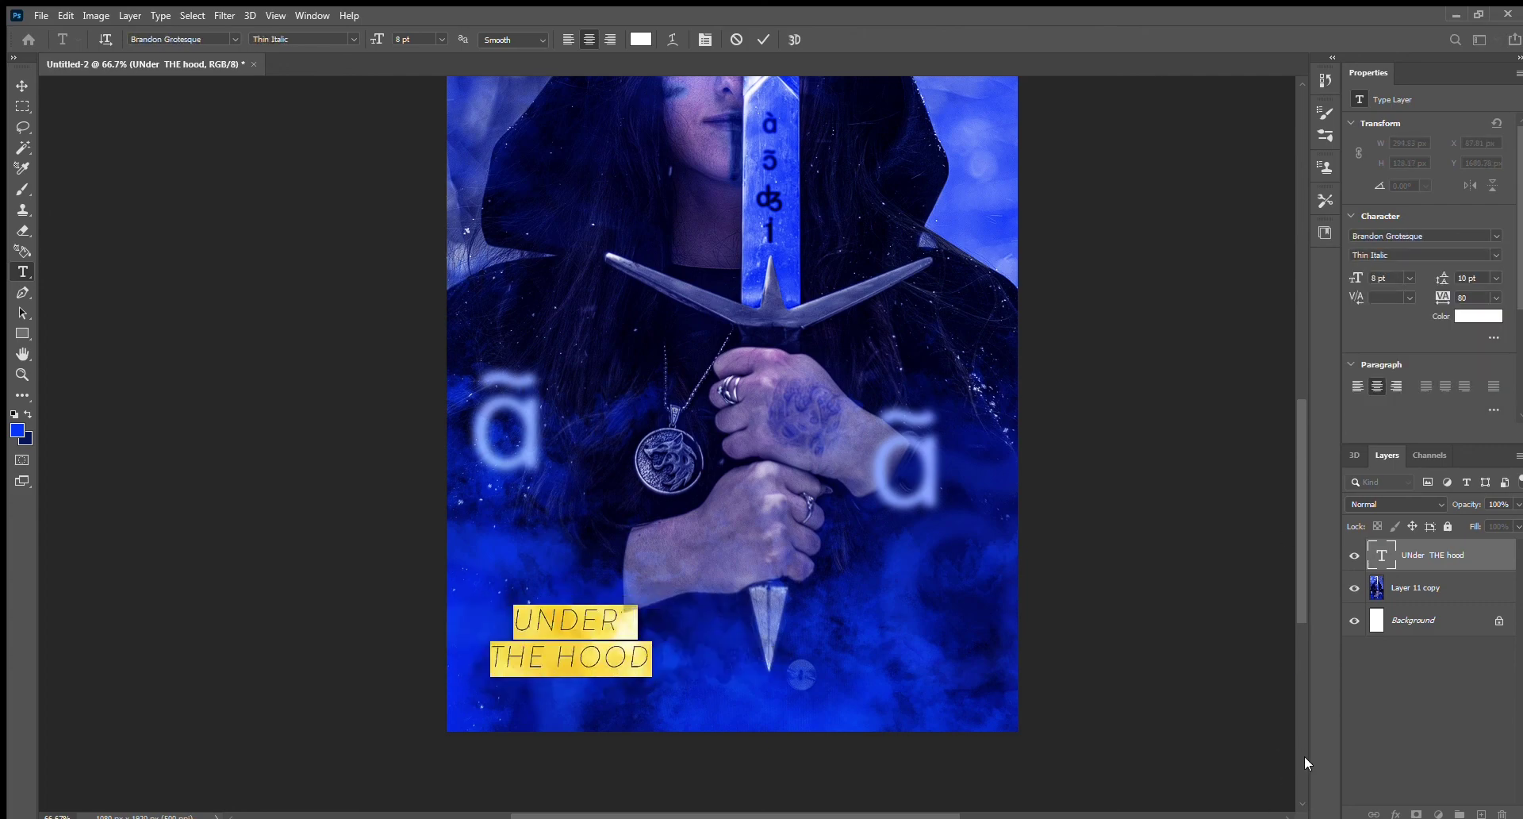
{"action": "key", "text": "Down"}
{"action": "key", "text": "Down"}
{"action": "key", "text": "Down"}
{"action": "key", "text": "Down"}
{"action": "key", "text": "Down"}
{"action": "key", "text": "Down"}
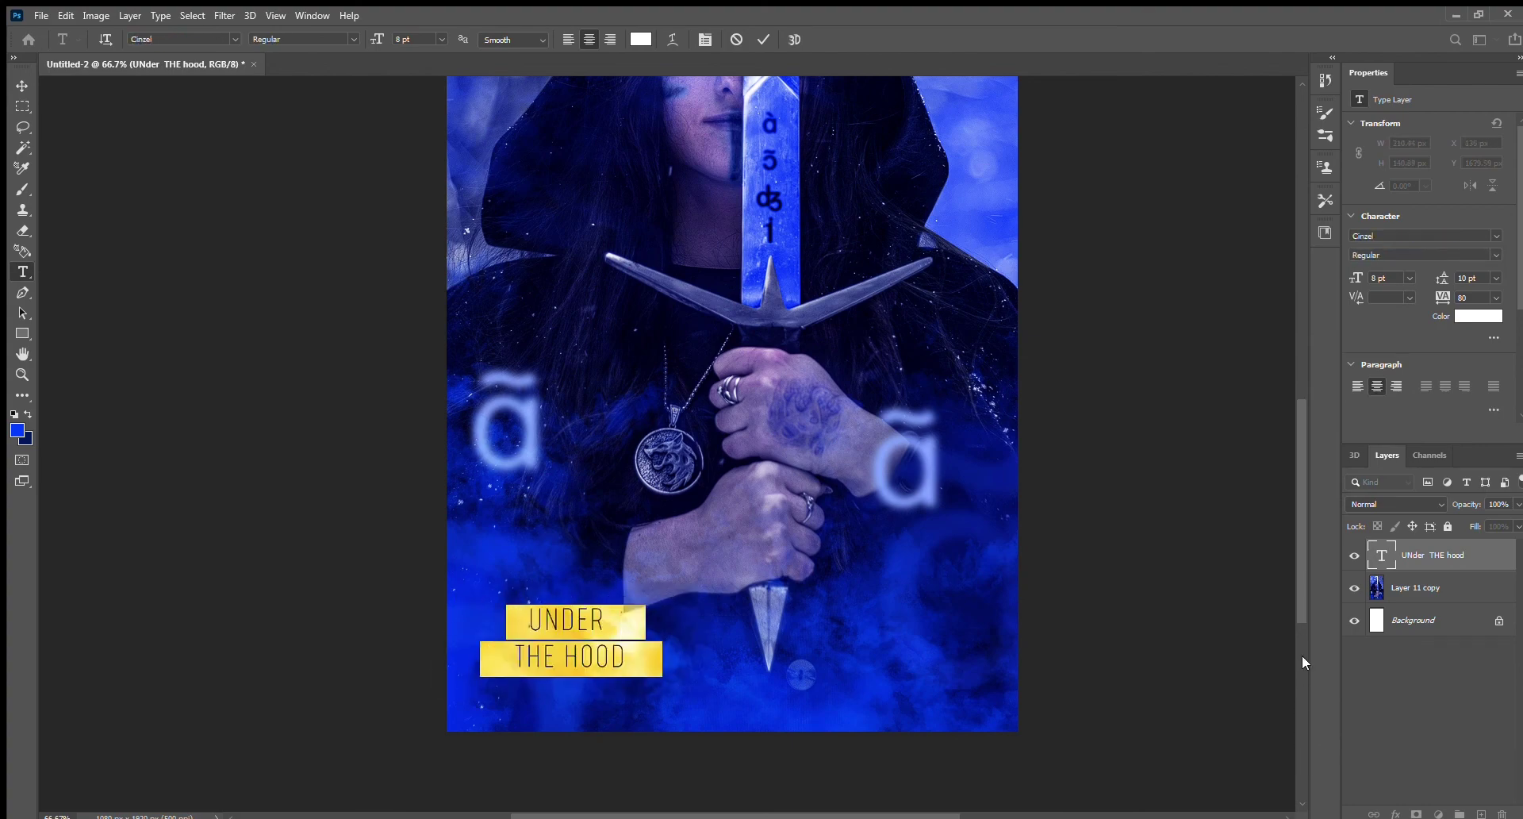
{"action": "key", "text": "Down"}
{"action": "key", "text": "Down"}
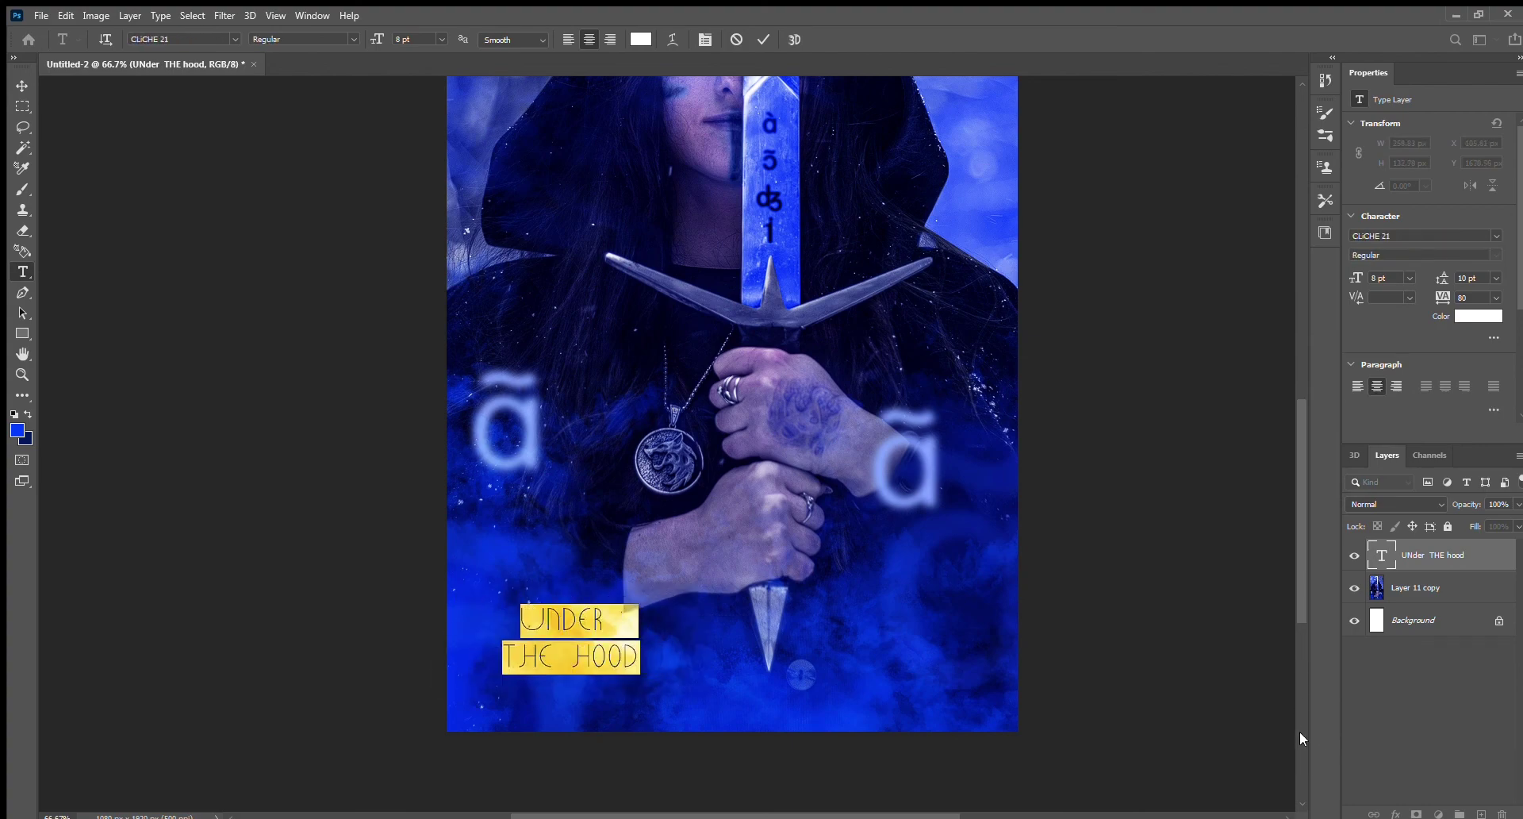
{"action": "key", "text": "Down"}
{"action": "key", "text": "Down"}
{"action": "left_click", "coordinate": [518, 658]}
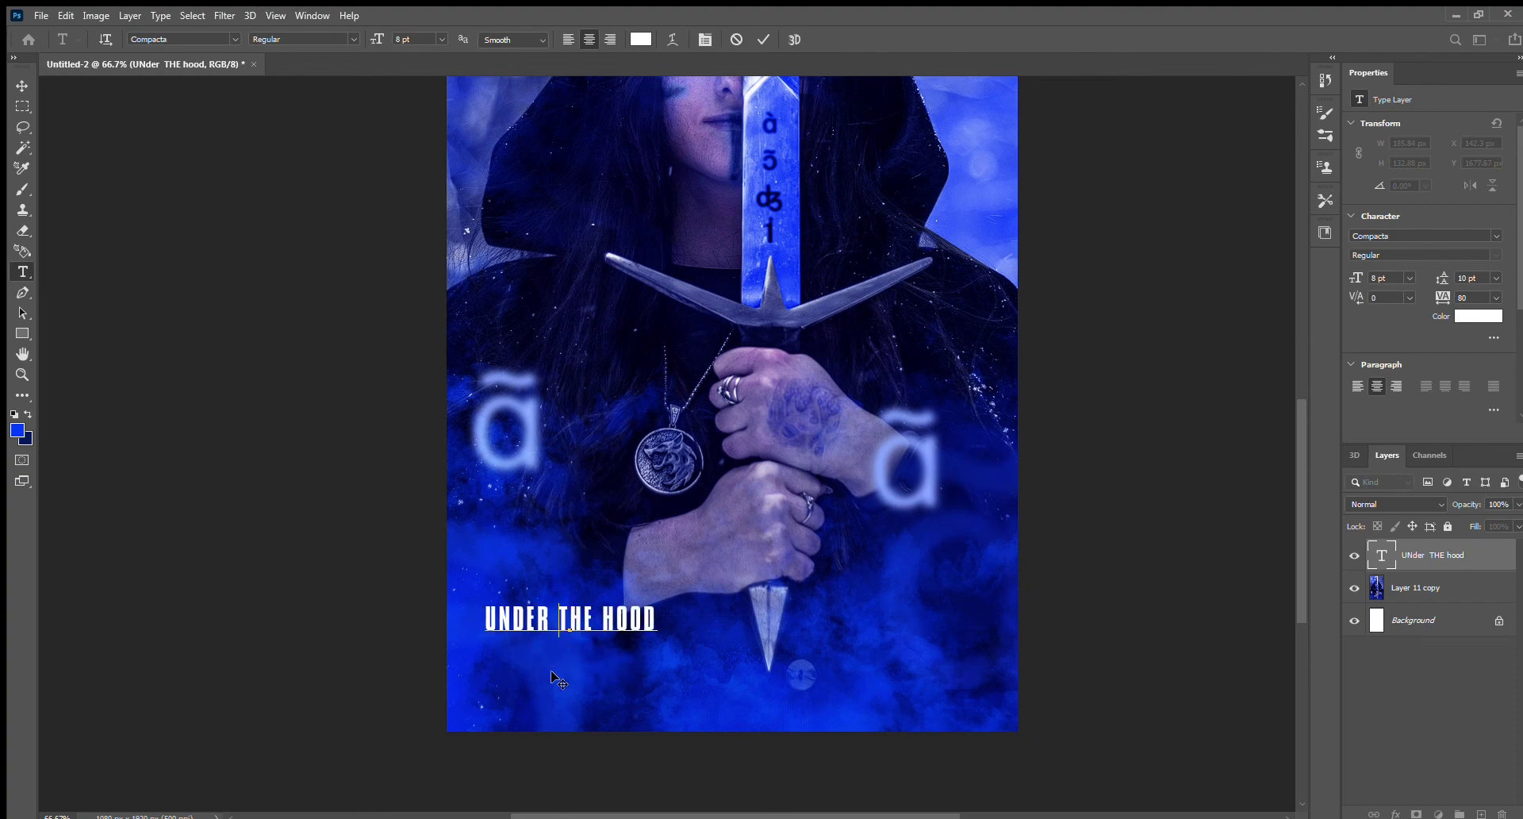
- Commit the title and move it down near the bottom-left edge
{"action": "left_click", "coordinate": [767, 32]}
{"action": "key", "text": "v"}
{"action": "left_click_drag", "start_coordinate": [629, 621], "coordinate": [626, 650]}
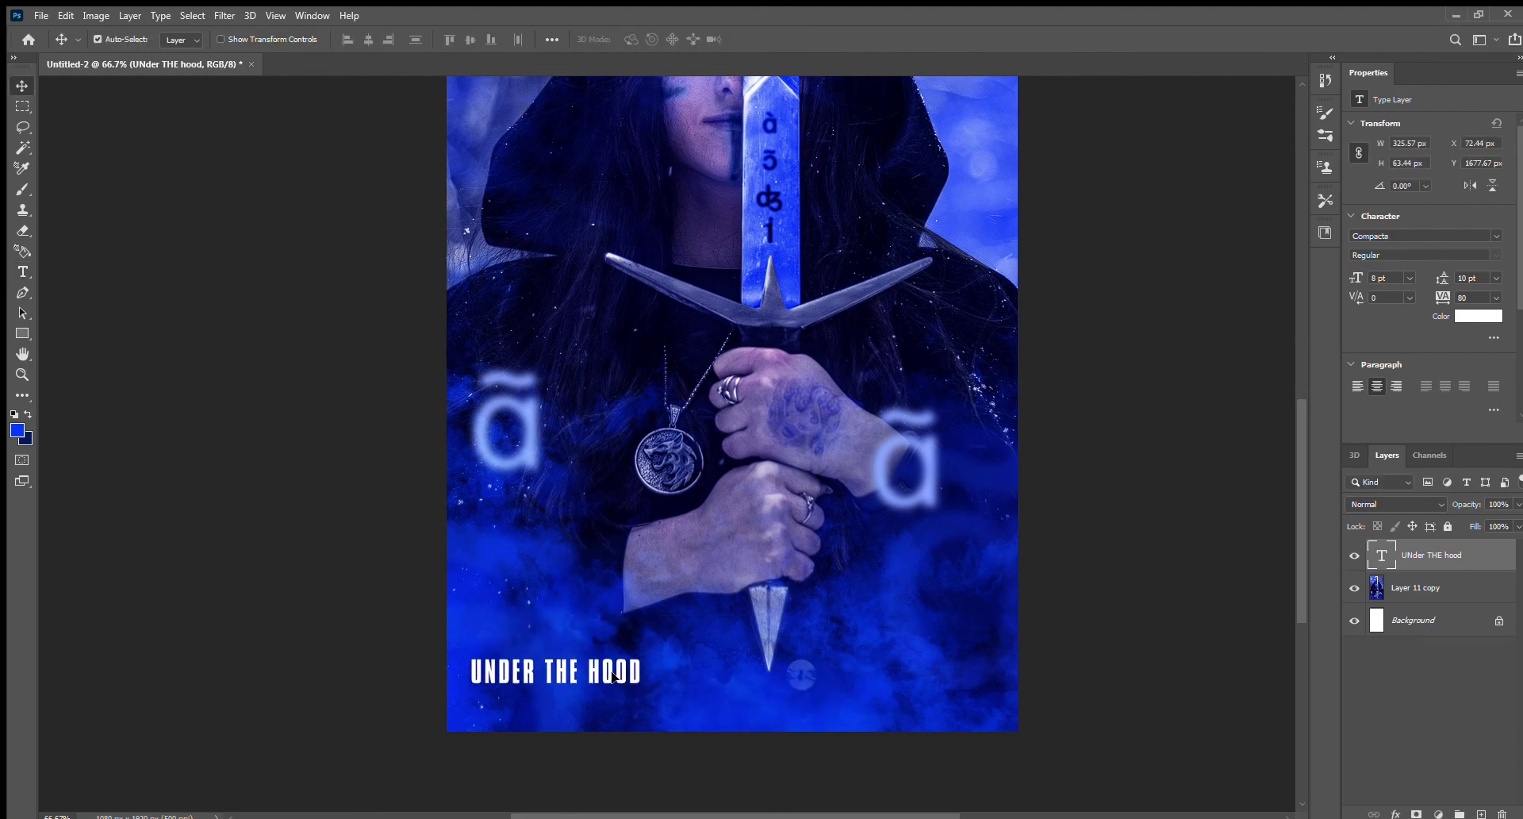
{"action": "double_click", "coordinate": [621, 739]}
{"action": "type", "text": "10.02.2023"}
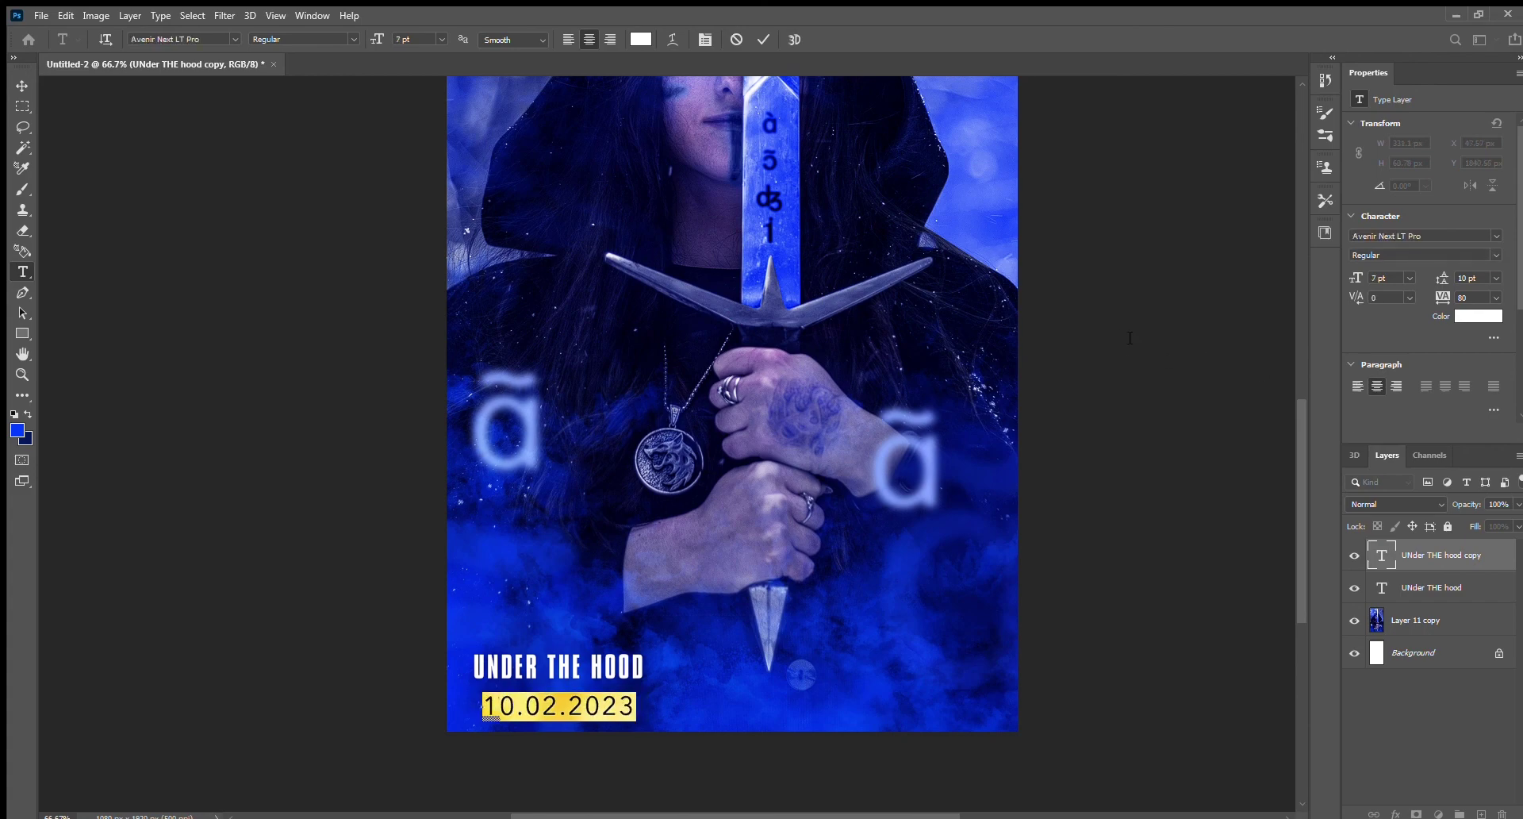
- Commit the 10.02.2023 date text and add a new empty Layer 1
{"action": "key", "text": "ctrl+Return"}
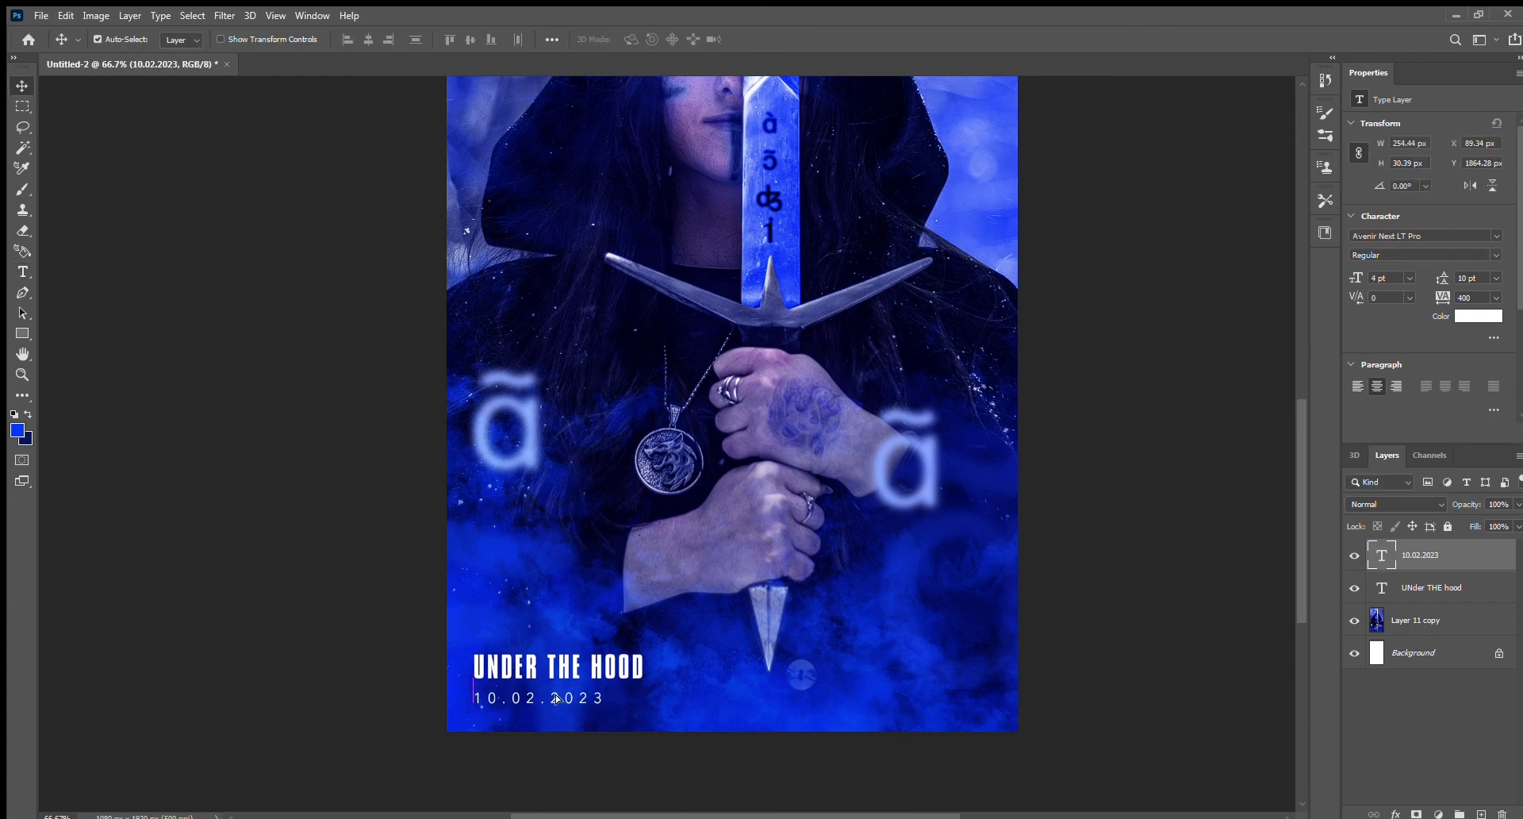
{"action": "key", "text": "ctrl+shift+alt+n"}
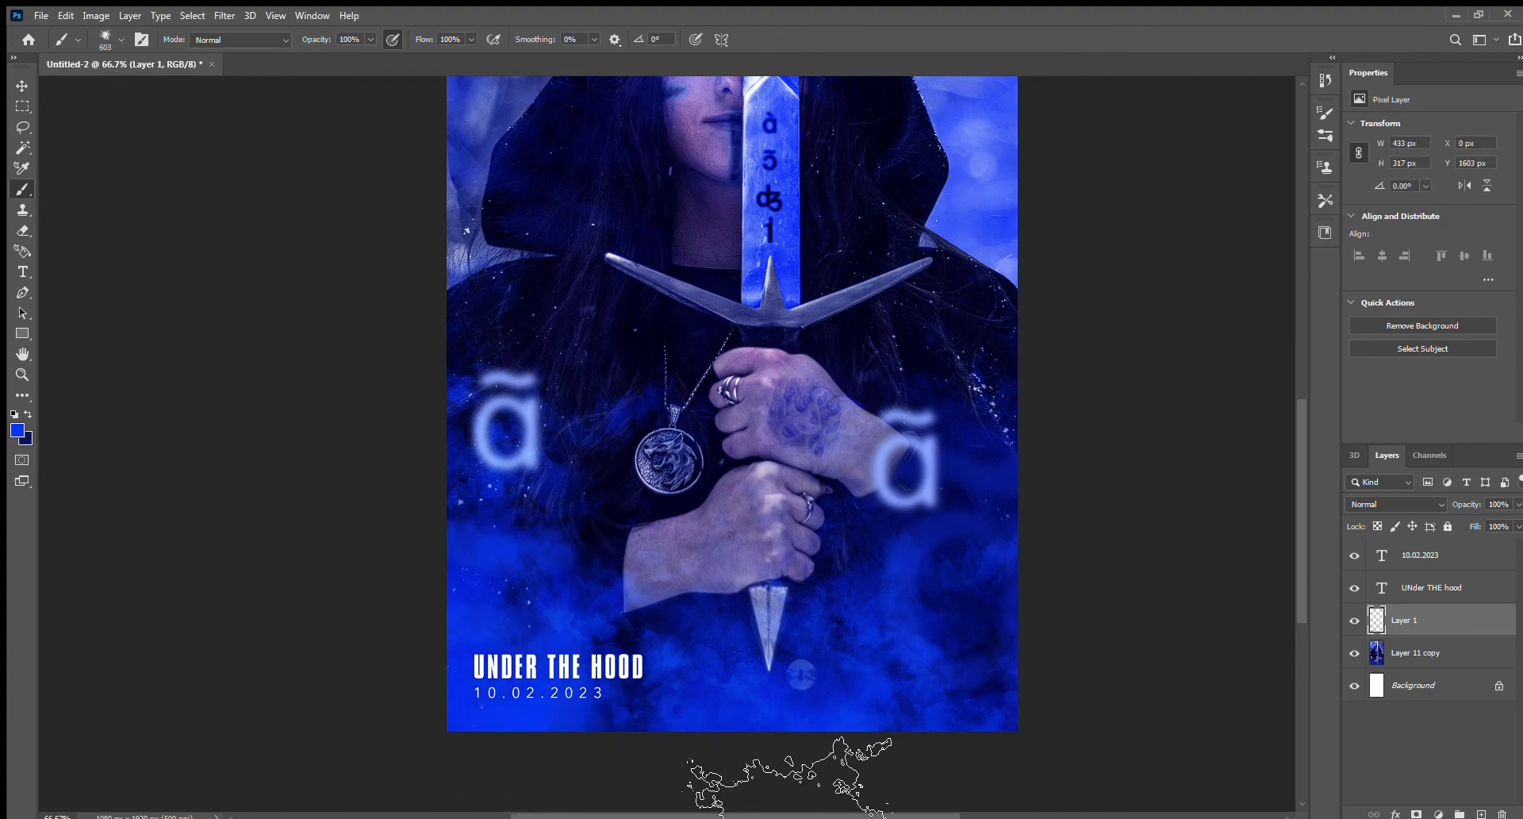